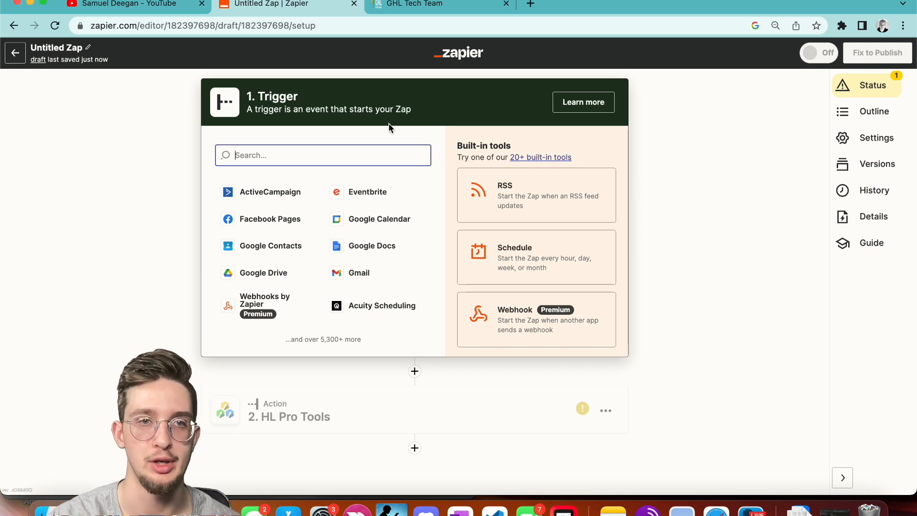
Make Webhooks by Zapier with the Catch Hook event the trigger, leaving the child key empty.
{"action": "left_click", "coordinate": [148, 171]}
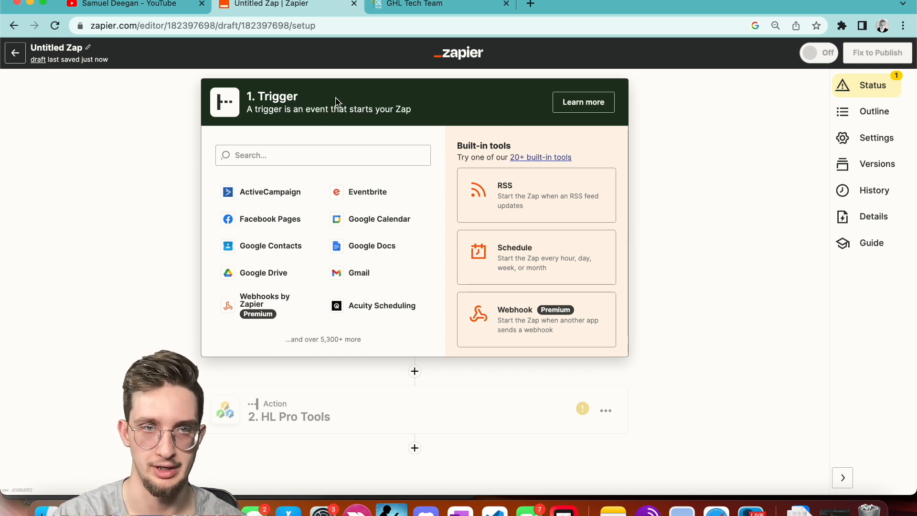
{"action": "left_click", "coordinate": [545, 319]}
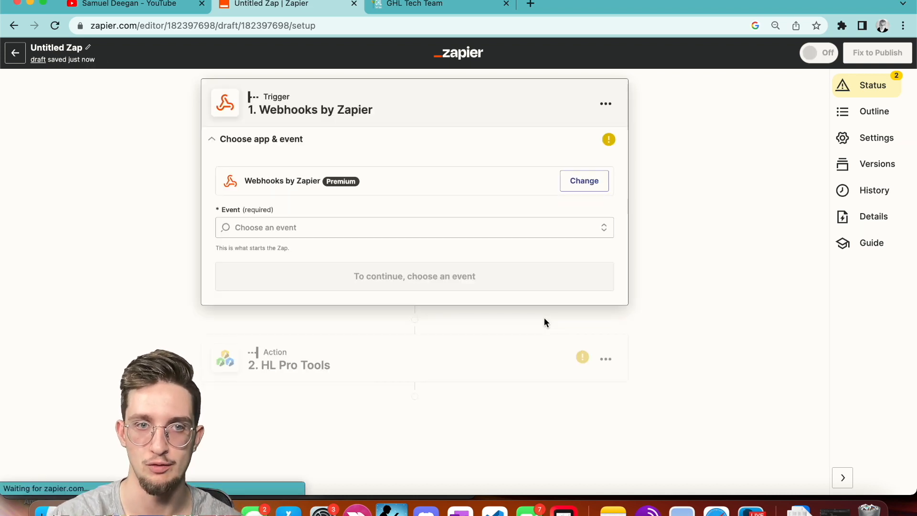
{"action": "left_click", "coordinate": [500, 220]}
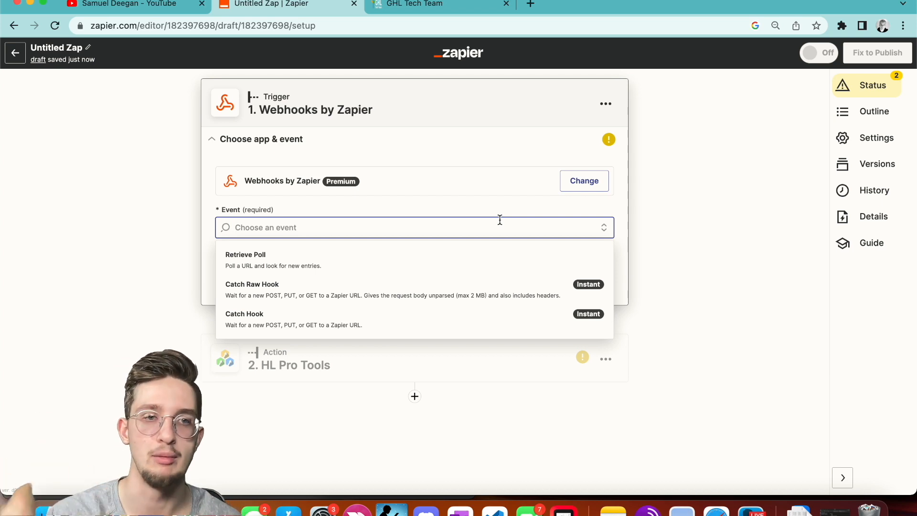
{"action": "left_click", "coordinate": [401, 324]}
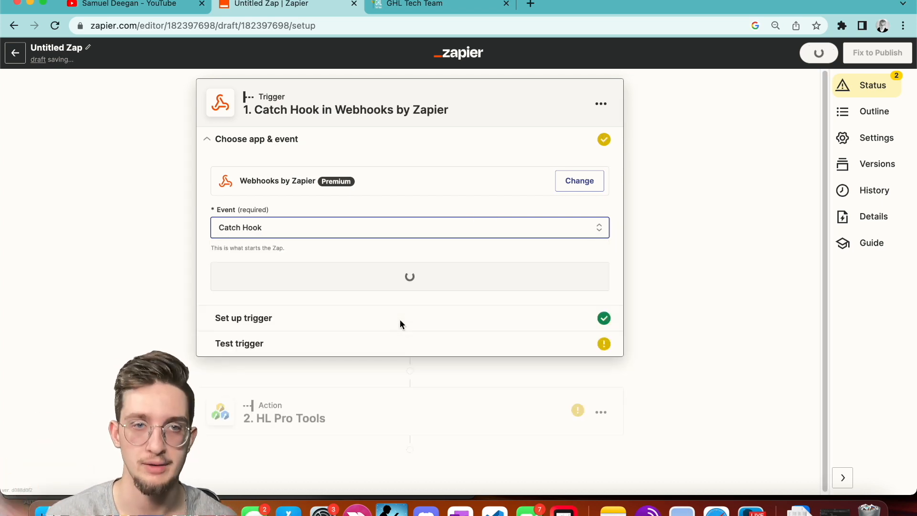
{"action": "left_click", "coordinate": [382, 281]}
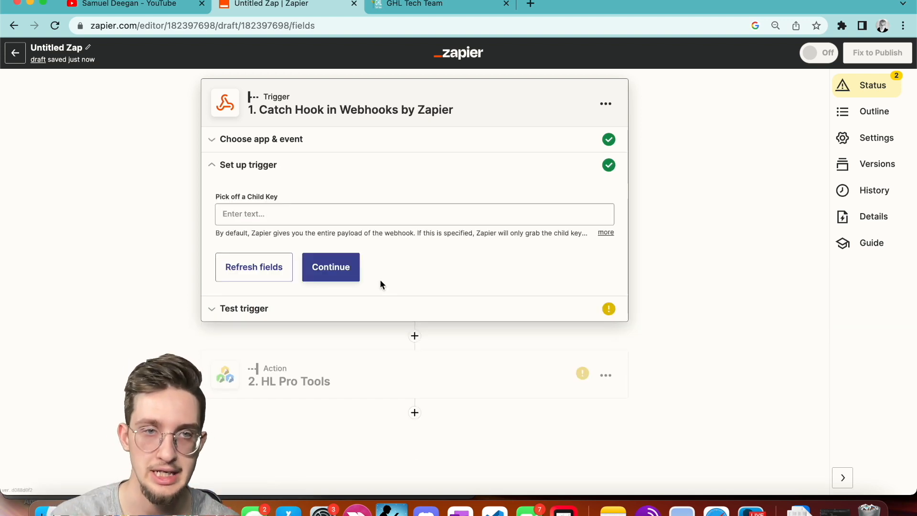
{"action": "left_click", "coordinate": [334, 269]}
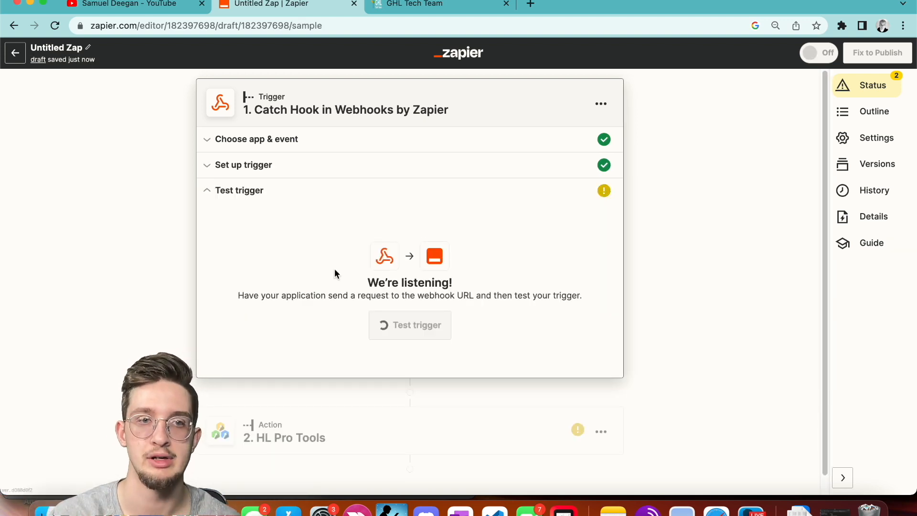
Copy the generated custom webhook URL to the clipboard.
{"action": "left_click_drag", "start_coordinate": [373, 248], "coordinate": [485, 237]}
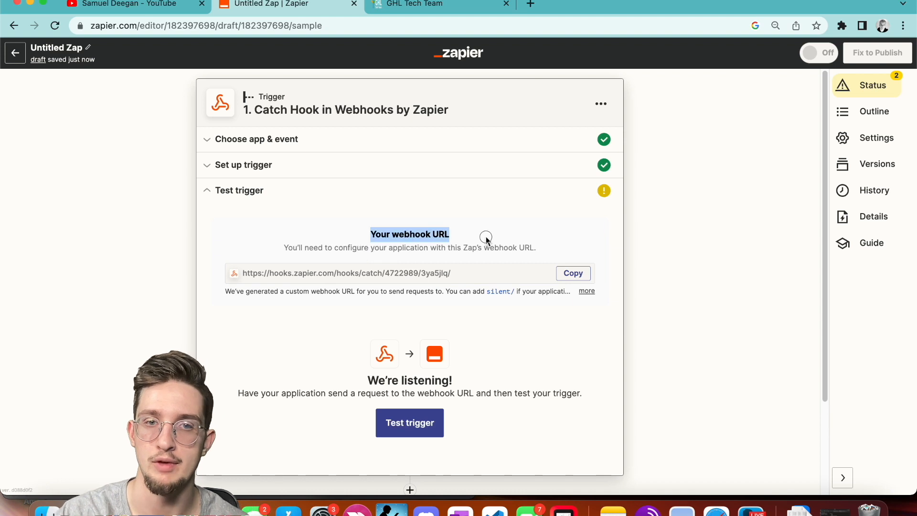
{"action": "left_click", "coordinate": [572, 273]}
{"action": "left_click", "coordinate": [629, 247]}
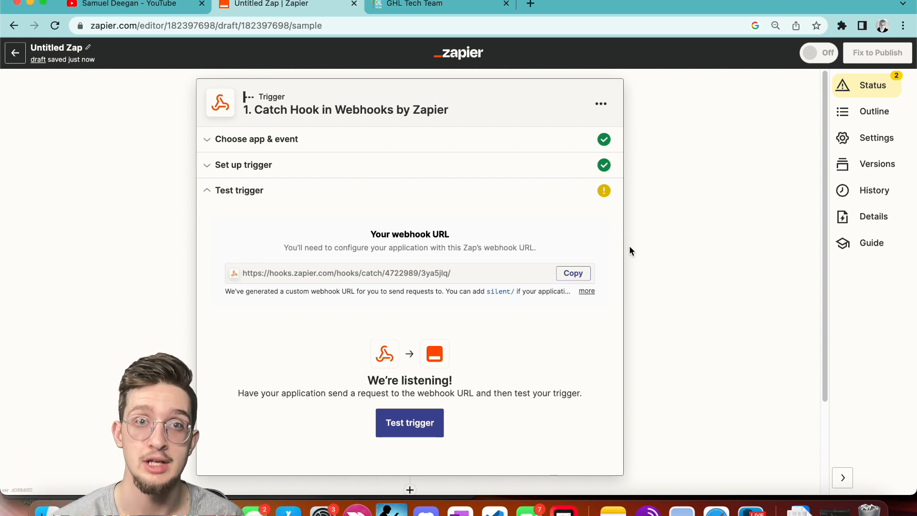
Switch to the GHL Tech Team tab showing the GoHighLevel workflow editor.
{"action": "left_click", "coordinate": [461, 5]}
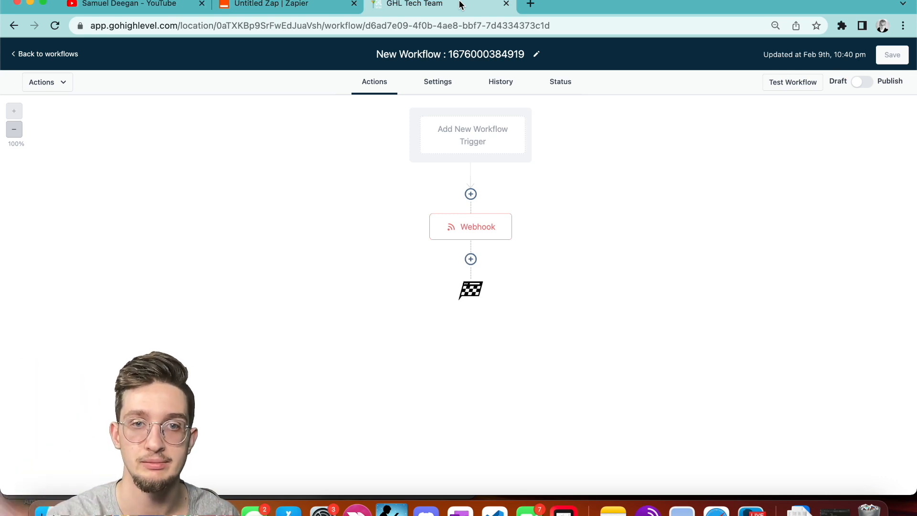
Delete the existing Webhook step from the GoHighLevel workflow.
{"action": "left_click", "coordinate": [510, 215]}
{"action": "mouse_move", "coordinate": [534, 306]}
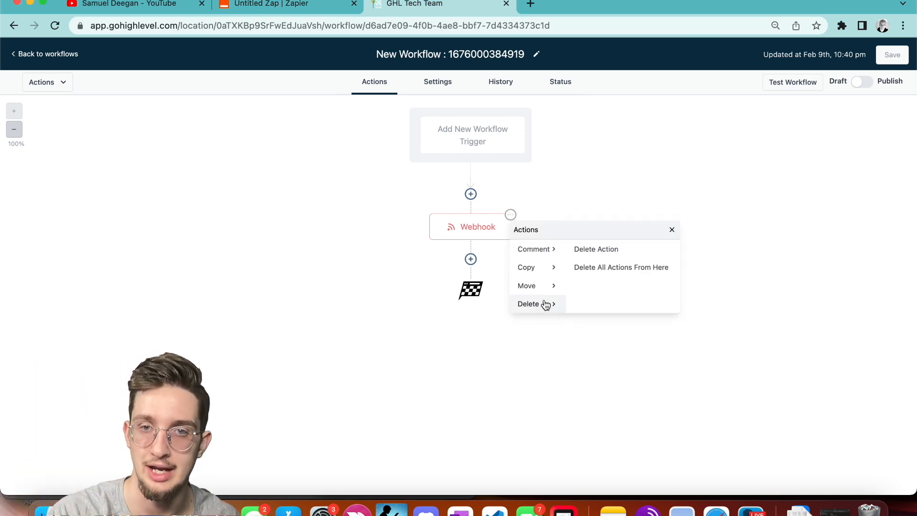
{"action": "left_click", "coordinate": [615, 249]}
{"action": "left_click", "coordinate": [546, 308]}
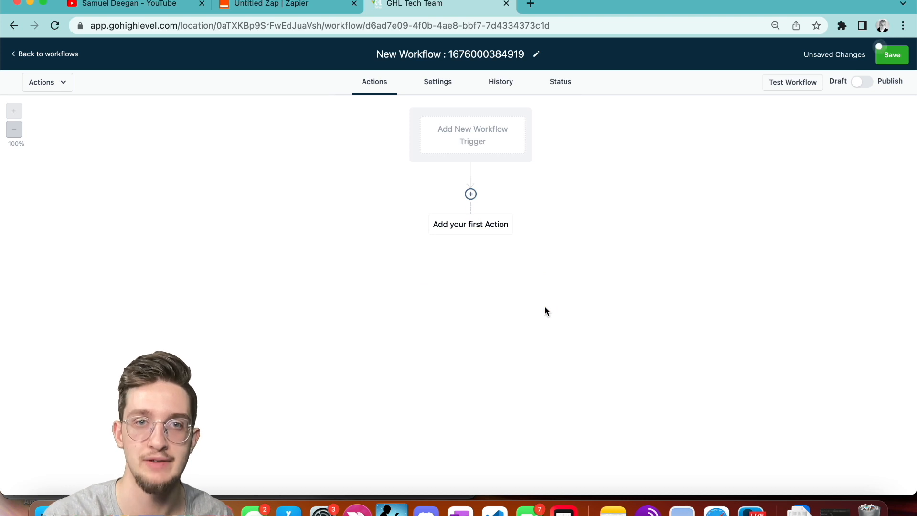
Add a new Webhook action as the workflow's first action.
{"action": "left_click", "coordinate": [473, 124]}
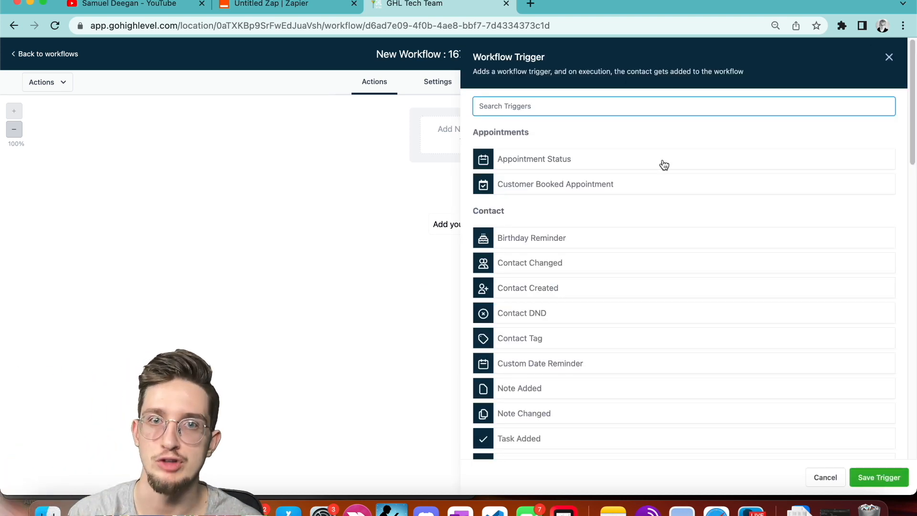
{"action": "left_click", "coordinate": [888, 57]}
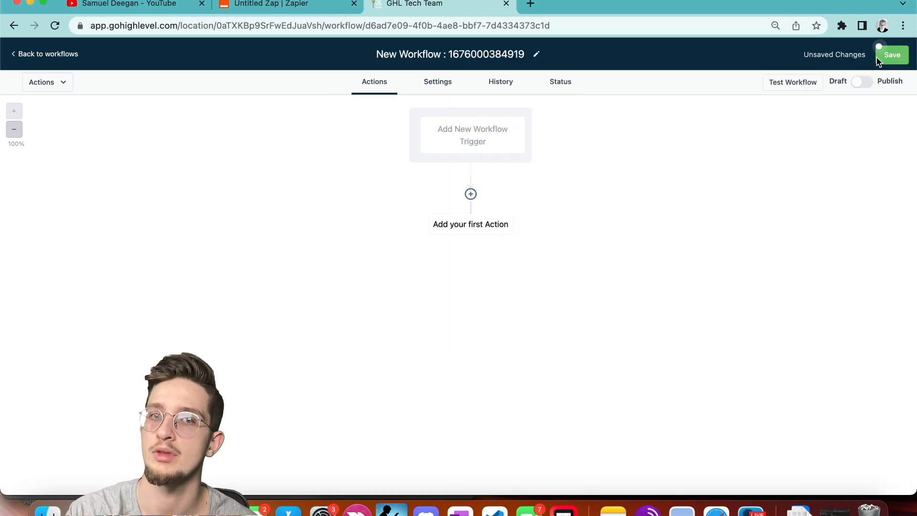
{"action": "left_click", "coordinate": [455, 226]}
{"action": "scroll", "coordinate": [782, 158], "scroll_direction": "down", "scroll_amount": 10}
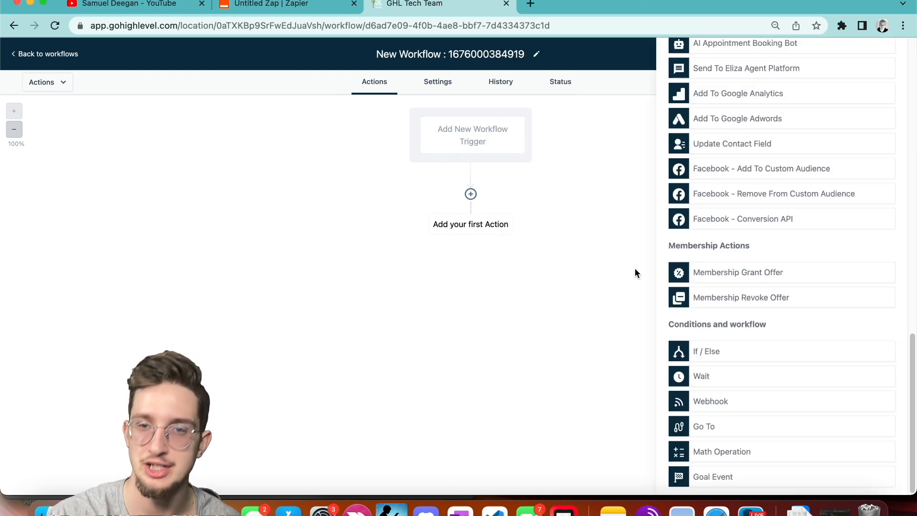
{"action": "left_click", "coordinate": [742, 401]}
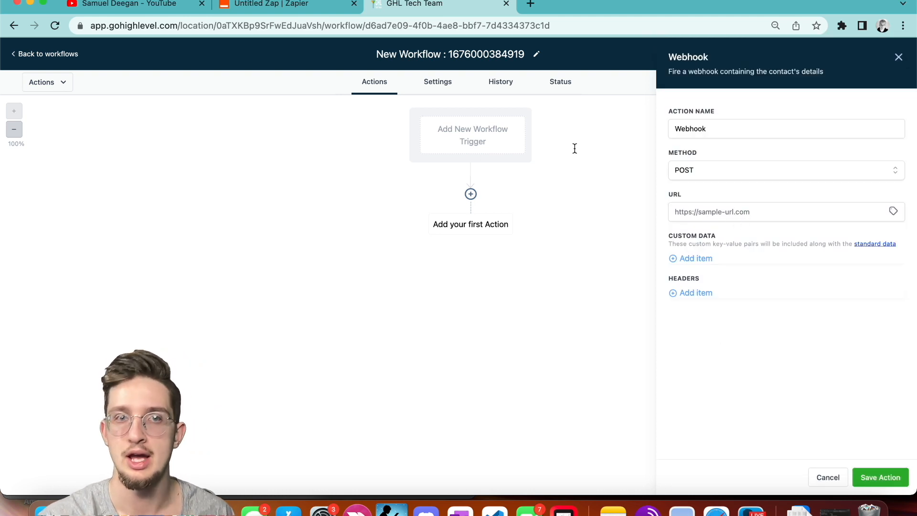
{"action": "left_click", "coordinate": [280, 5]}
Paste the Zapier catch-hook URL into the Webhook URL field and save the action.
{"action": "left_click", "coordinate": [573, 273]}
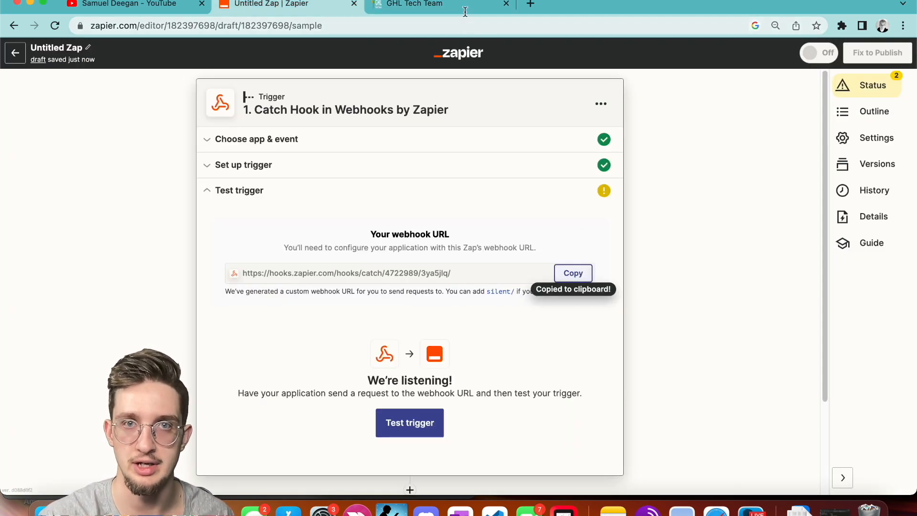
{"action": "left_click", "coordinate": [414, 4]}
{"action": "left_click", "coordinate": [692, 208]}
{"action": "key", "text": "super+v"}
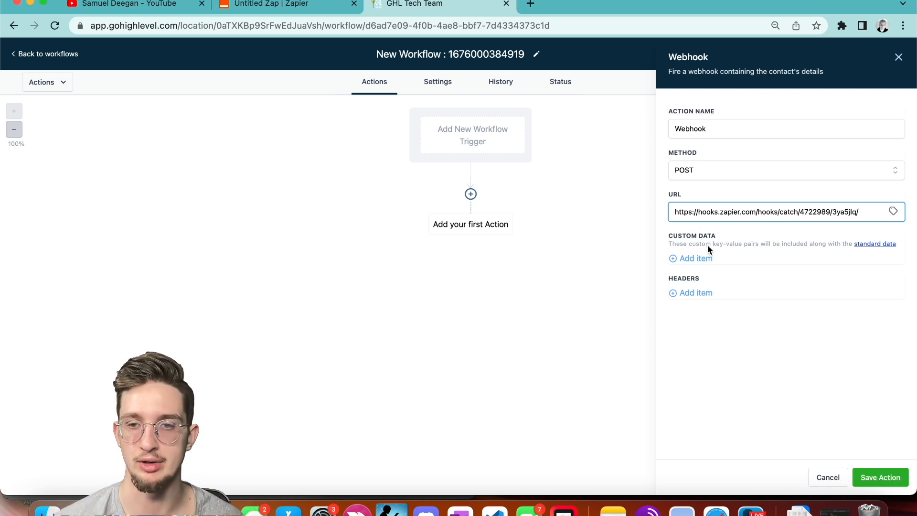
{"action": "left_click", "coordinate": [880, 477]}
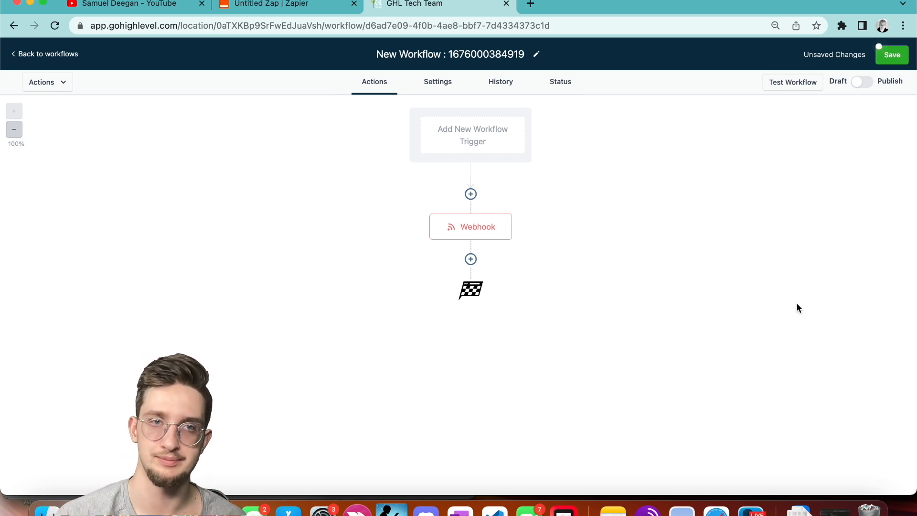
{"action": "left_click", "coordinate": [786, 84]}
{"action": "left_click", "coordinate": [329, 4]}
Run the Catch Hook trigger test, which finds no request, and reopen its test section.
{"action": "left_click", "coordinate": [415, 429]}
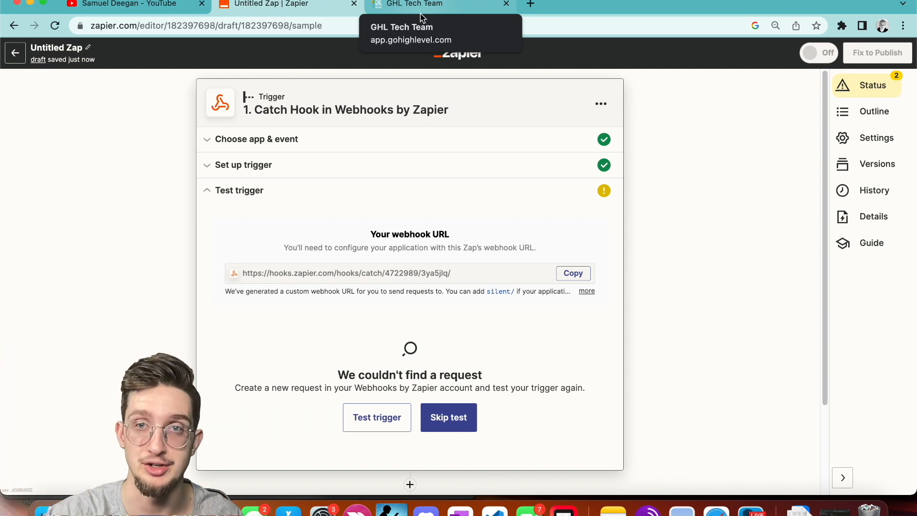
{"action": "scroll", "coordinate": [477, 334], "scroll_direction": "down", "scroll_amount": 5}
{"action": "left_click", "coordinate": [355, 417]}
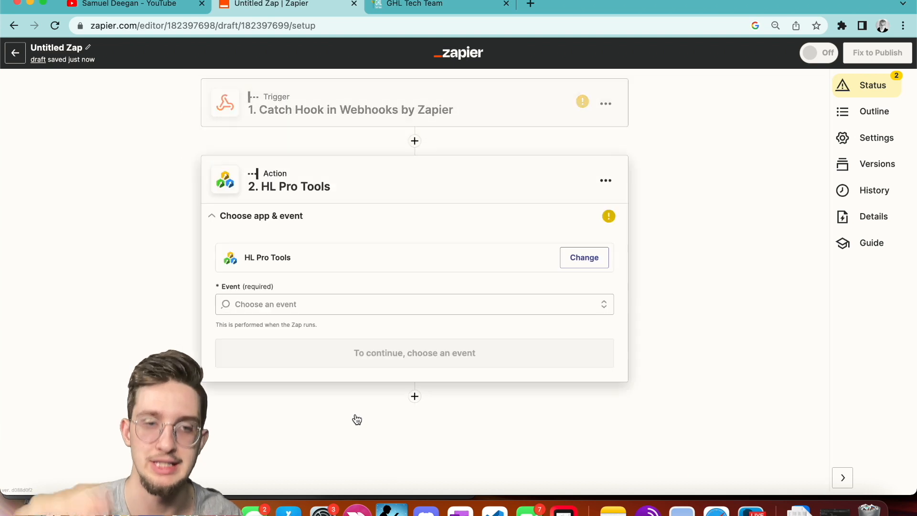
{"action": "left_click", "coordinate": [425, 118]}
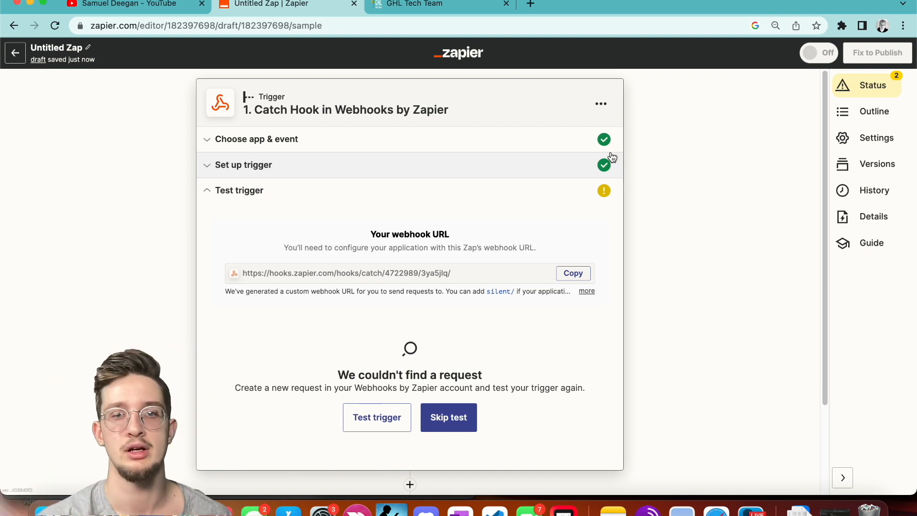
Run the GoHighLevel workflow test with a searched-for test contact.
{"action": "left_click", "coordinate": [403, 5]}
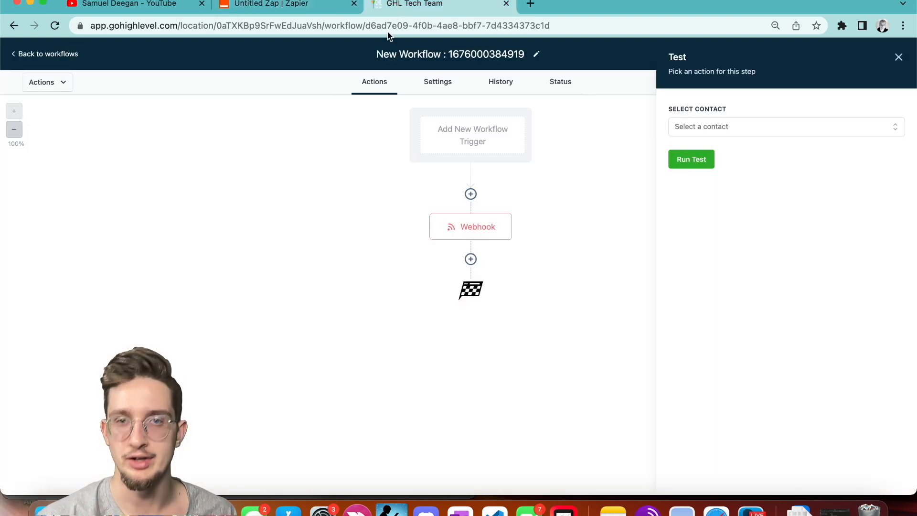
{"action": "left_click", "coordinate": [697, 125]}
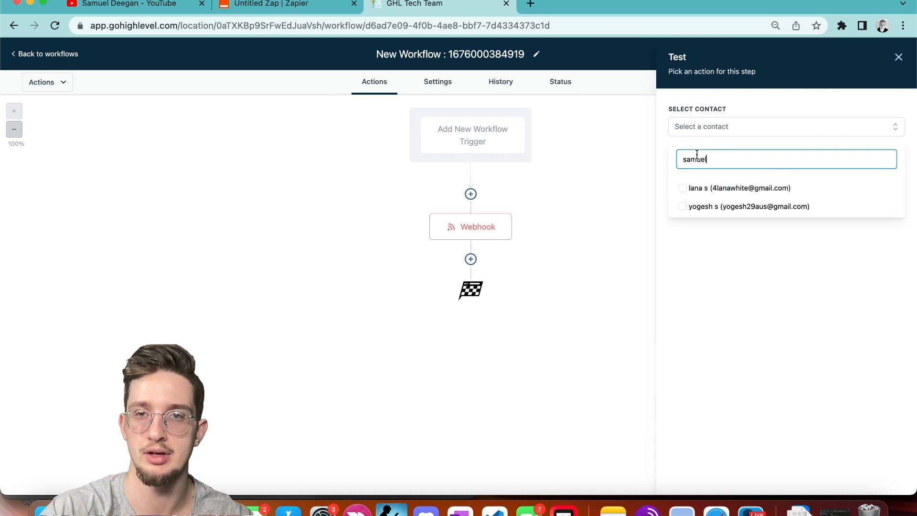
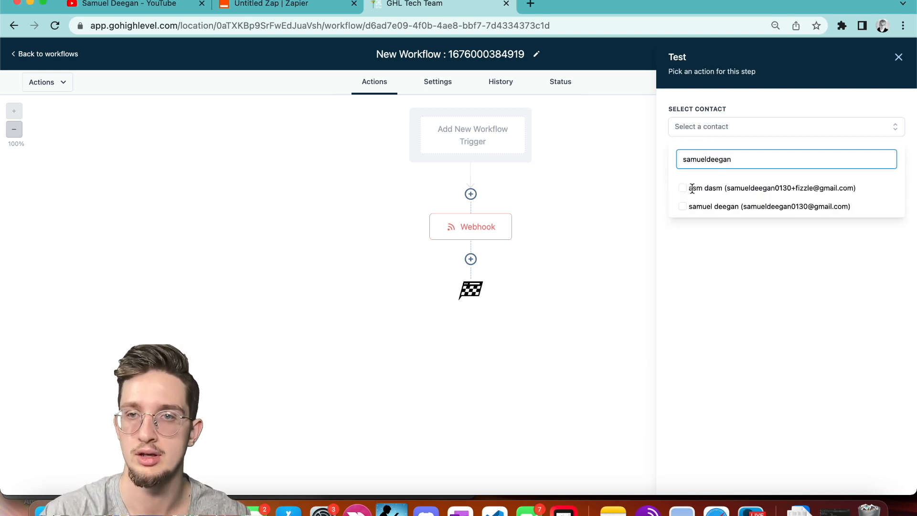
{"action": "left_click", "coordinate": [686, 213]}
{"action": "left_click", "coordinate": [715, 264]}
{"action": "left_click", "coordinate": [700, 167]}
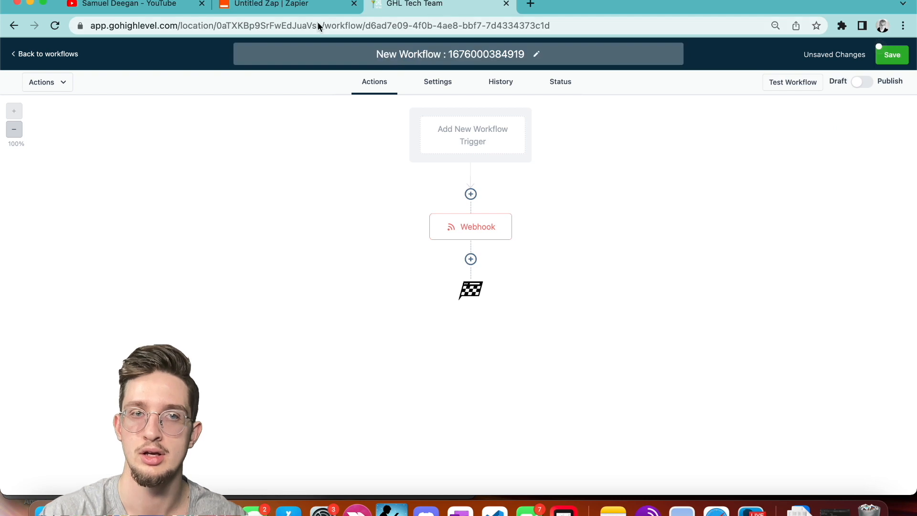
Retest the Zapier trigger several times to check whether the webhook request arrived.
{"action": "left_click", "coordinate": [291, 9]}
{"action": "left_click", "coordinate": [376, 423]}
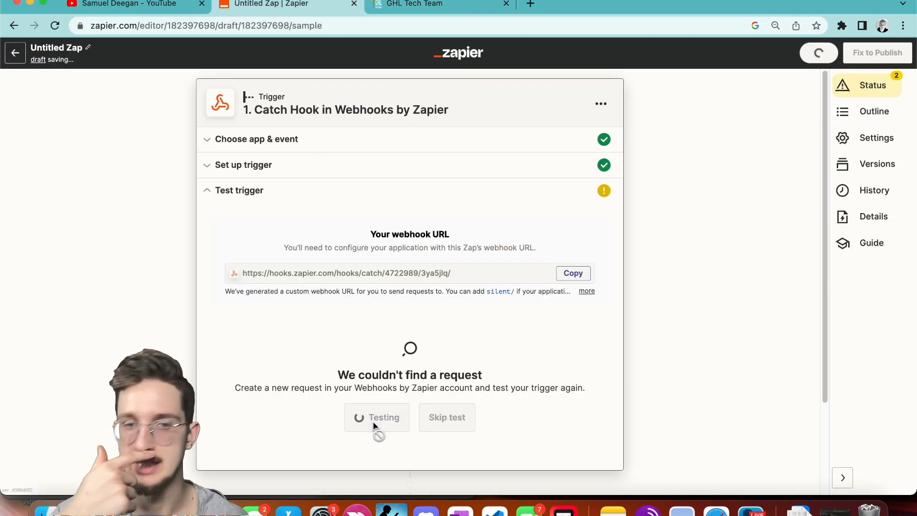
{"action": "left_click", "coordinate": [374, 424]}
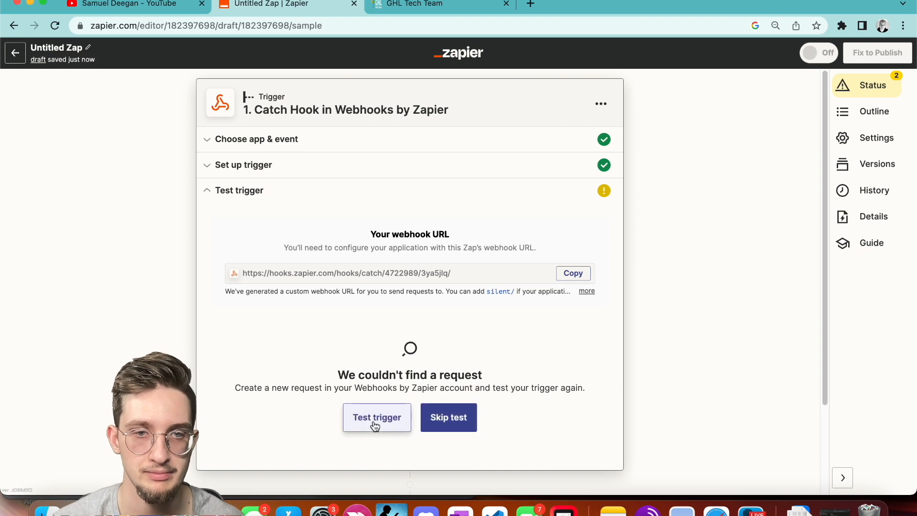
{"action": "left_click", "coordinate": [374, 423]}
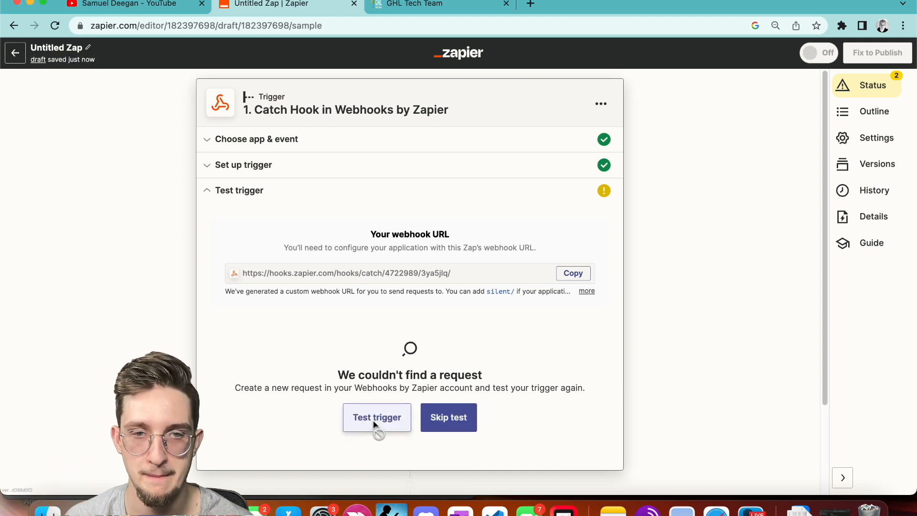
Turn on Allow Multiple in the workflow settings and save the workflow.
{"action": "key", "text": "ctrl+Tab"}
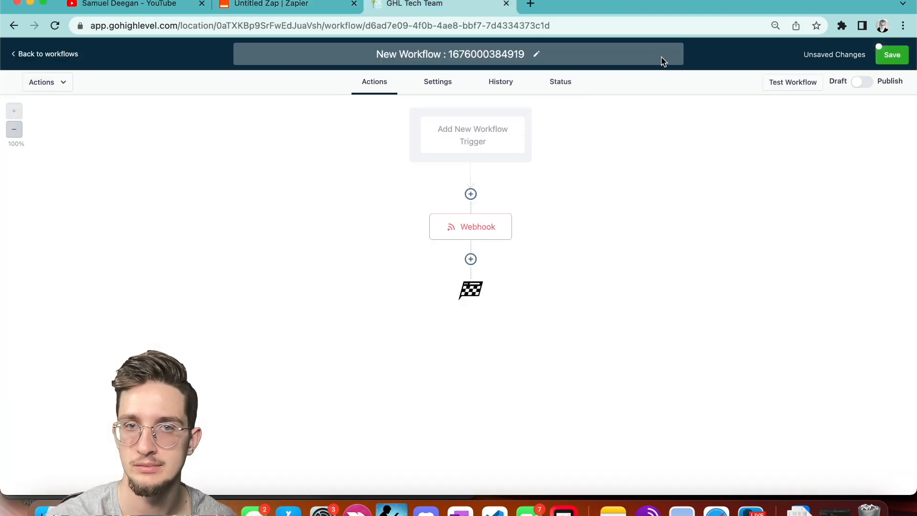
{"action": "left_click", "coordinate": [440, 89]}
{"action": "left_click", "coordinate": [399, 384]}
{"action": "left_click", "coordinate": [376, 83]}
{"action": "left_click", "coordinate": [891, 55]}
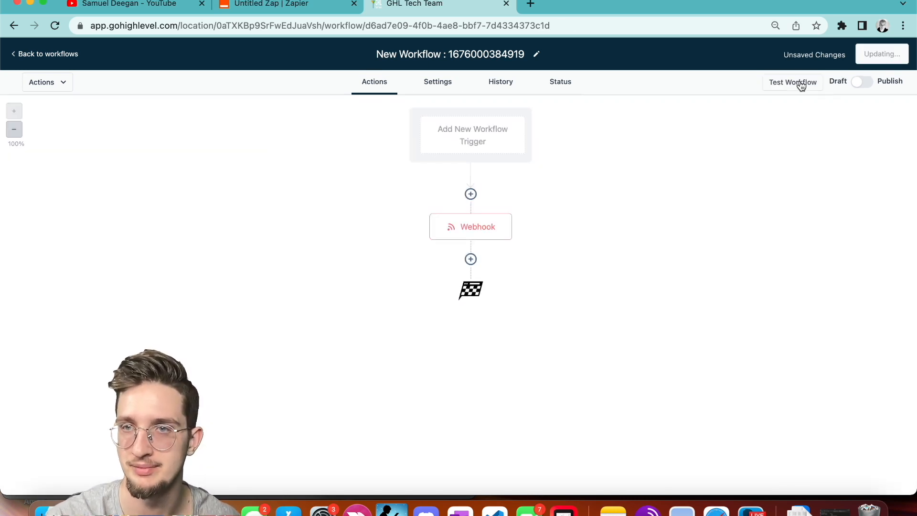
Run the workflow test again with the same test contact.
{"action": "left_click", "coordinate": [794, 83]}
{"action": "left_click", "coordinate": [735, 127]}
{"action": "type", "text": "samuel"}
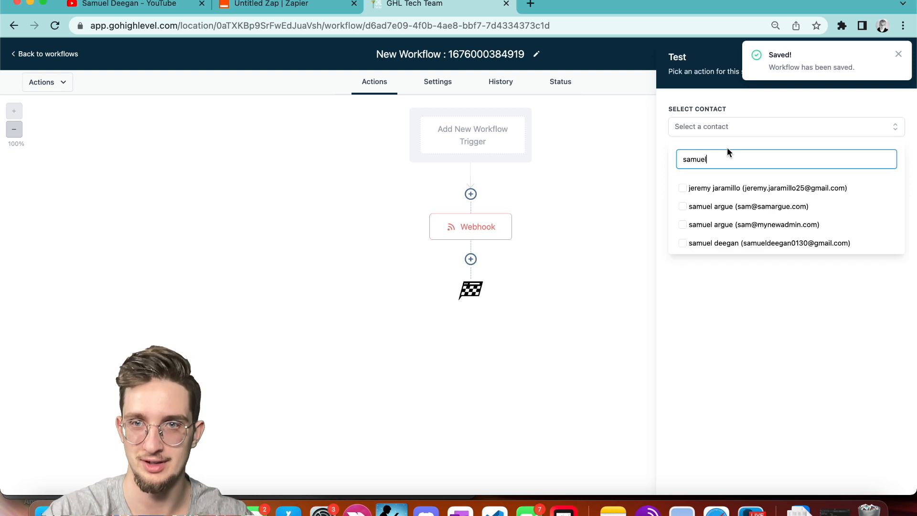
{"action": "left_click", "coordinate": [714, 247]}
{"action": "left_click", "coordinate": [721, 221]}
{"action": "left_click", "coordinate": [702, 162]}
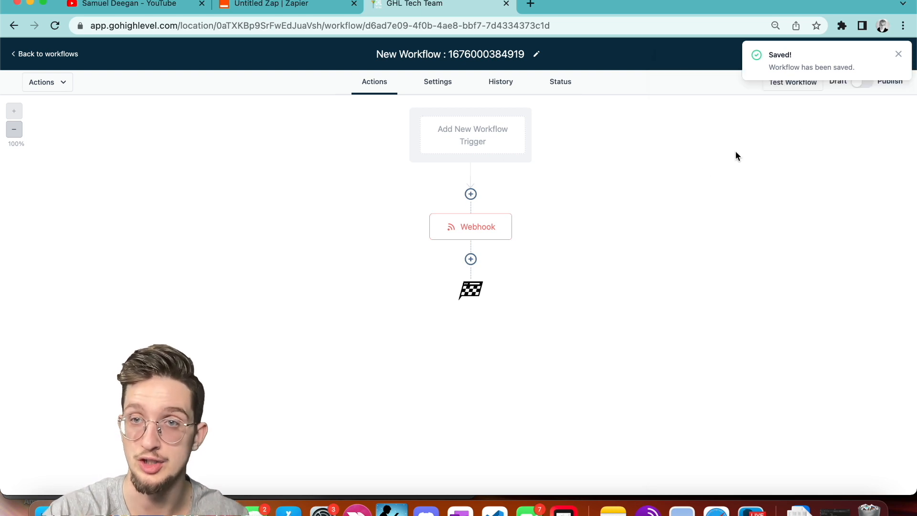
{"action": "left_click", "coordinate": [898, 54]}
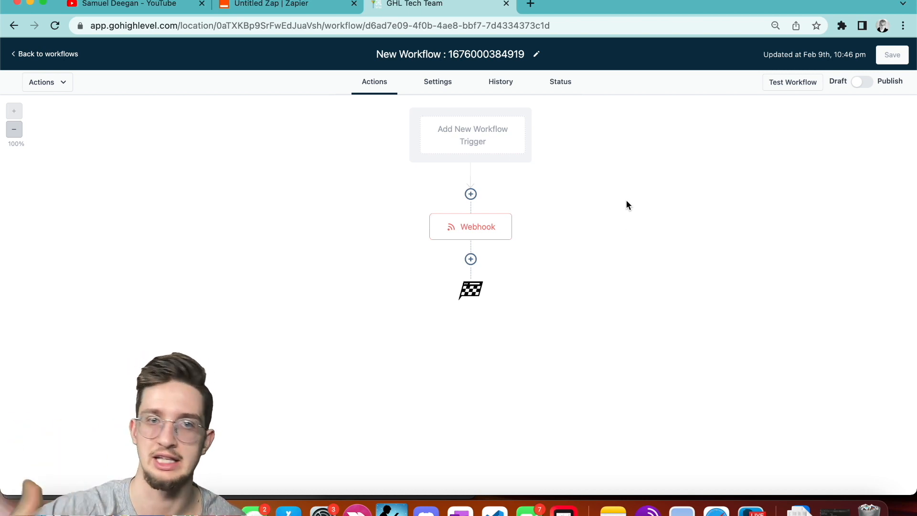
Recheck the workflow settings, then confirm Zapier's Catch Hook now finds request A.
{"action": "left_click", "coordinate": [450, 93]}
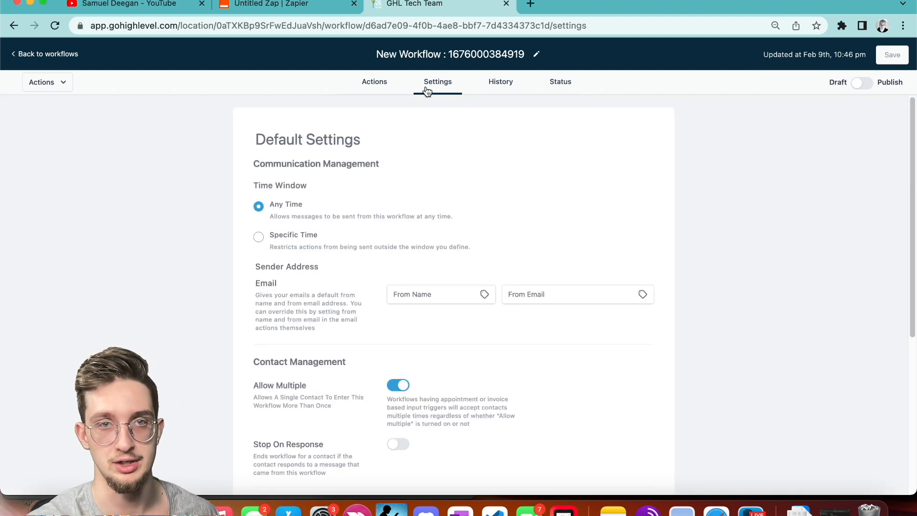
{"action": "left_click", "coordinate": [382, 85]}
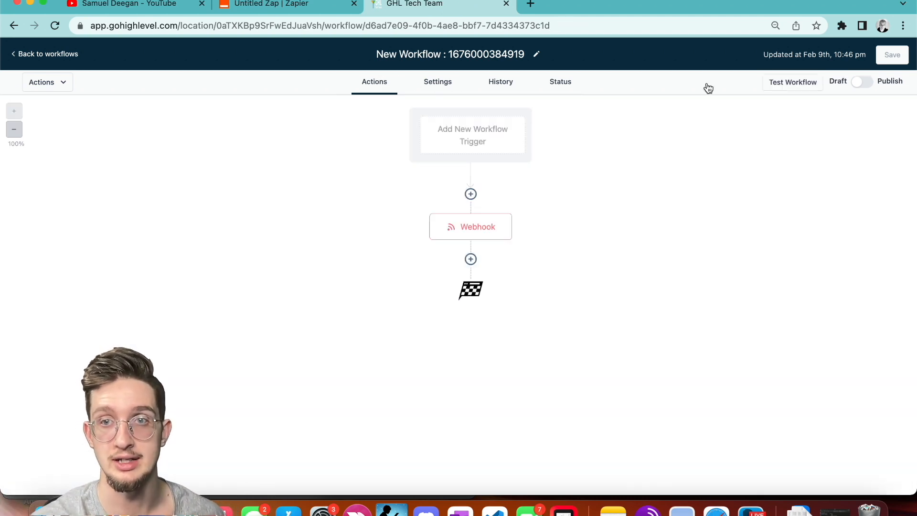
{"action": "left_click", "coordinate": [792, 87]}
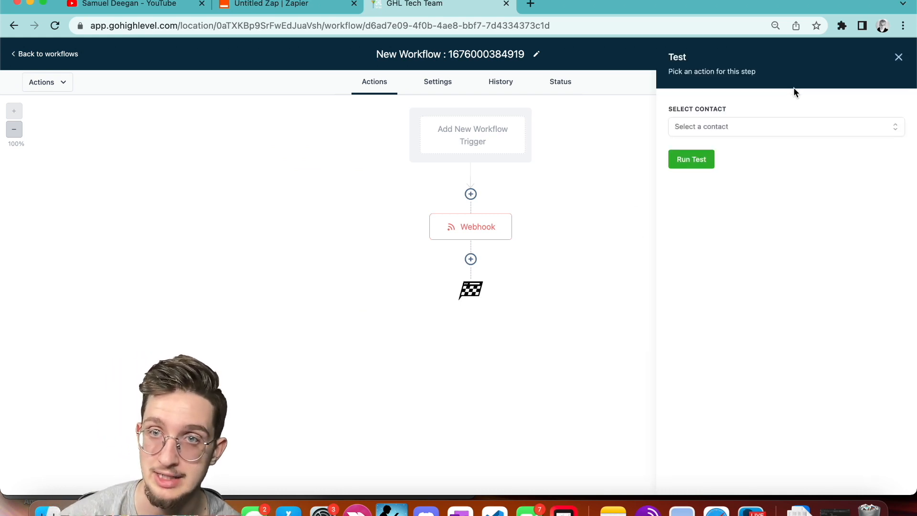
{"action": "left_click", "coordinate": [897, 57]}
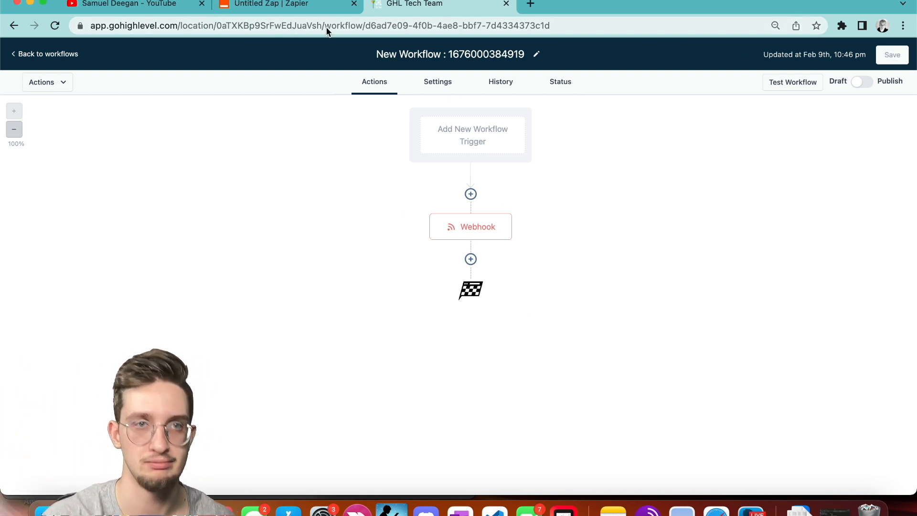
{"action": "left_click", "coordinate": [313, 11]}
{"action": "left_click", "coordinate": [363, 417]}
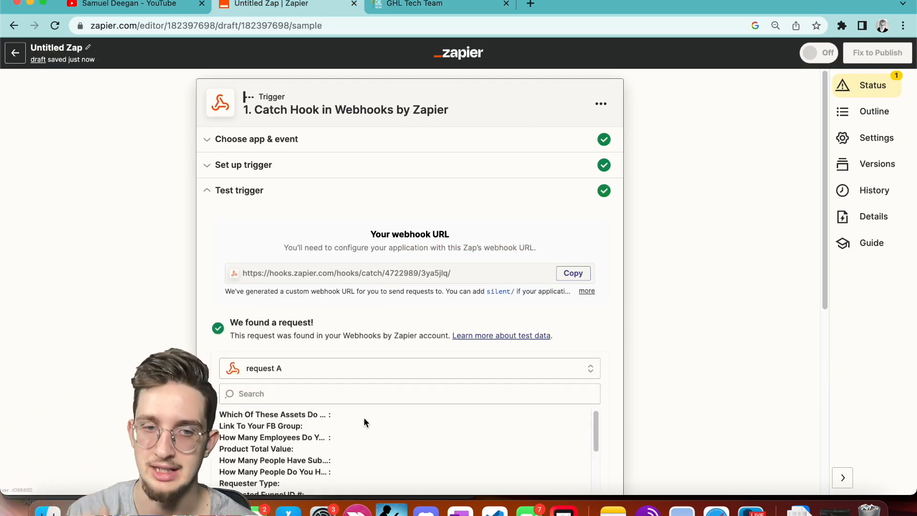
{"action": "scroll", "coordinate": [408, 345], "scroll_direction": "down", "scroll_amount": 5}
{"action": "scroll", "coordinate": [420, 317], "scroll_direction": "down", "scroll_amount": 3}
{"action": "scroll", "coordinate": [420, 317], "scroll_direction": "up", "scroll_amount": 2}
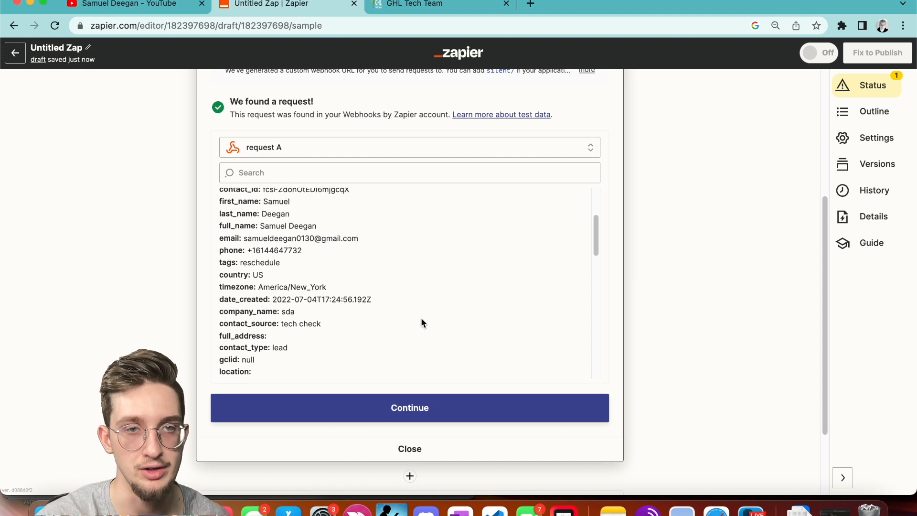
{"action": "scroll", "coordinate": [421, 318], "scroll_direction": "up", "scroll_amount": 1}
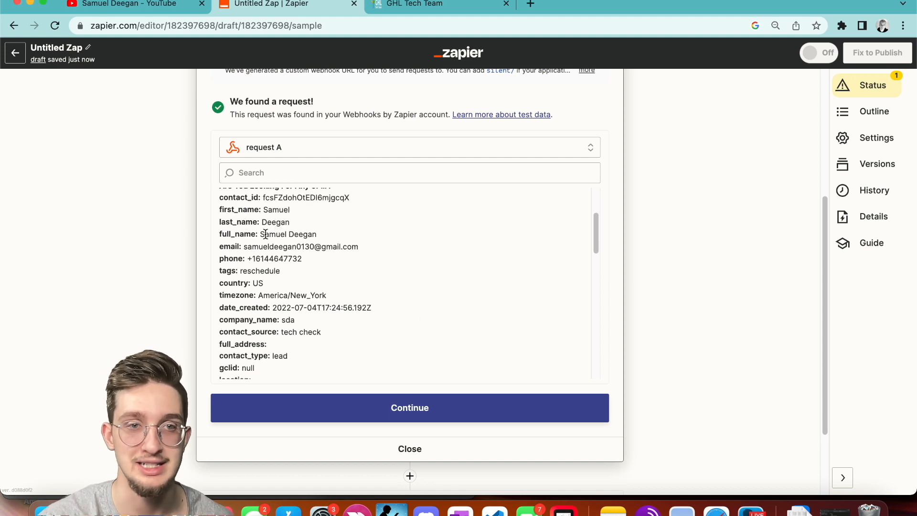
{"action": "scroll", "coordinate": [265, 234], "scroll_direction": "down", "scroll_amount": 3}
{"action": "scroll", "coordinate": [256, 246], "scroll_direction": "up", "scroll_amount": 1}
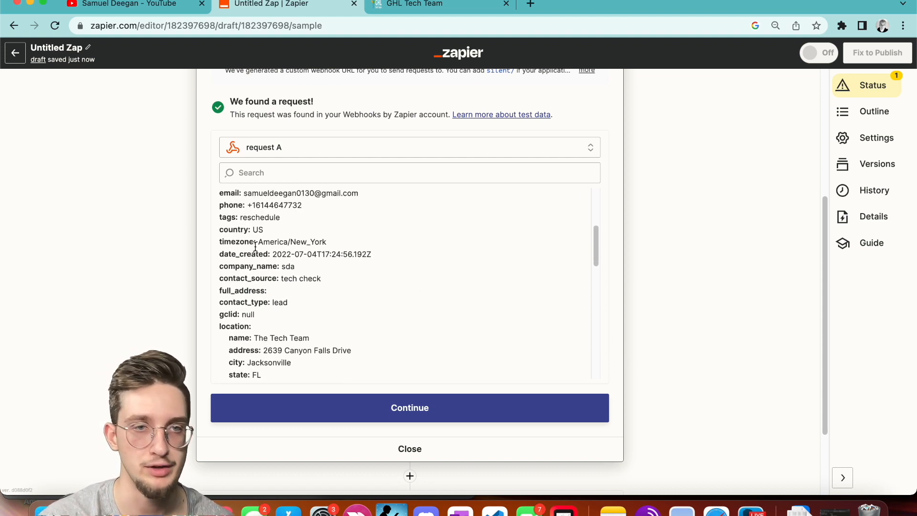
{"action": "scroll", "coordinate": [262, 239], "scroll_direction": "up", "scroll_amount": 1}
{"action": "scroll", "coordinate": [260, 262], "scroll_direction": "down", "scroll_amount": 5}
{"action": "scroll", "coordinate": [260, 262], "scroll_direction": "down", "scroll_amount": 10}
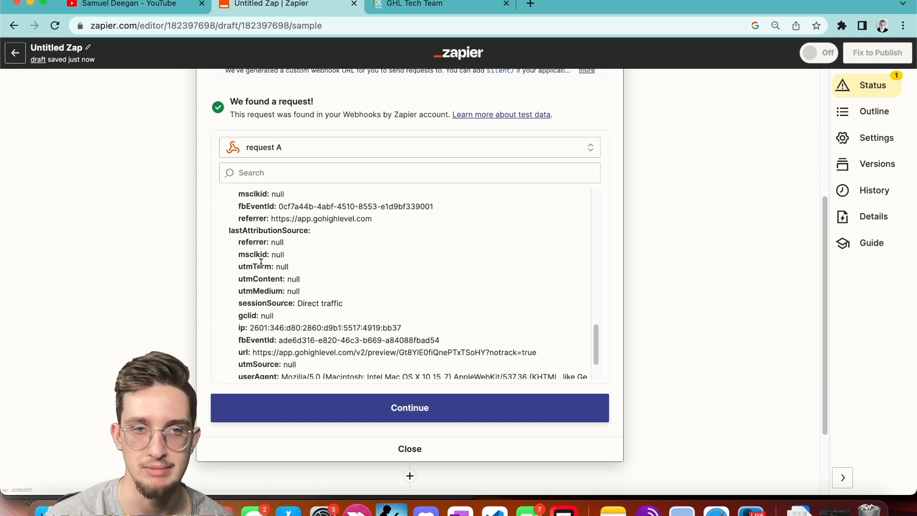
{"action": "scroll", "coordinate": [261, 263], "scroll_direction": "down", "scroll_amount": 2}
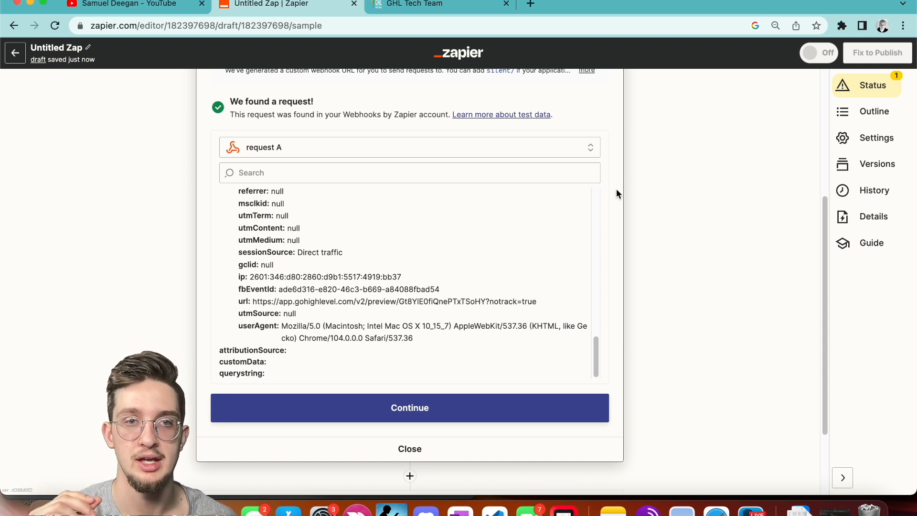
{"action": "scroll", "coordinate": [615, 192], "scroll_direction": "up", "scroll_amount": 5}
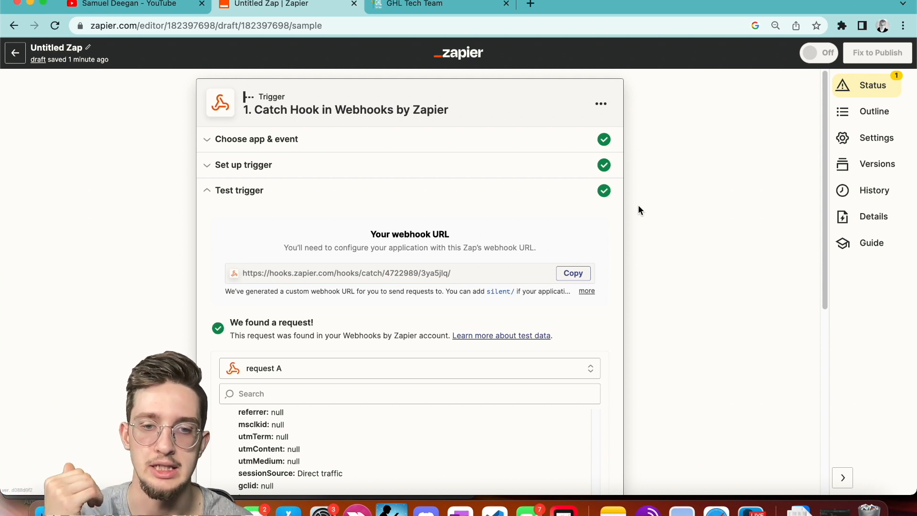
{"action": "scroll", "coordinate": [638, 206], "scroll_direction": "down", "scroll_amount": 7}
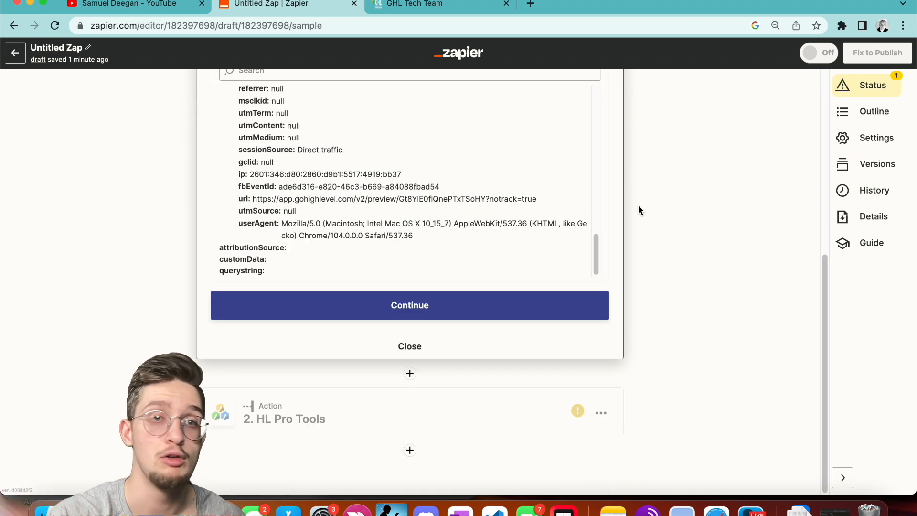
Open the HL Pro Tools action step and browse its Event list without choosing one.
{"action": "left_click", "coordinate": [388, 417]}
{"action": "left_click", "coordinate": [344, 307]}
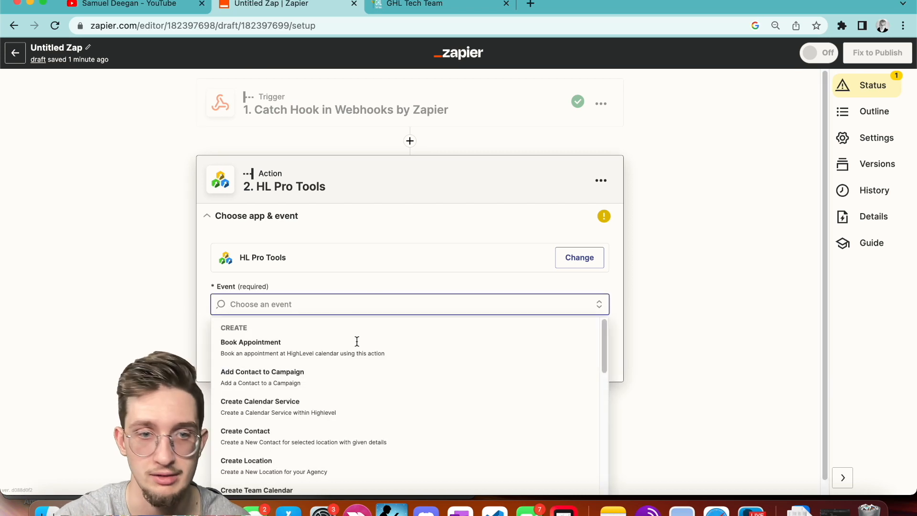
{"action": "scroll", "coordinate": [374, 385], "scroll_direction": "down", "scroll_amount": 2}
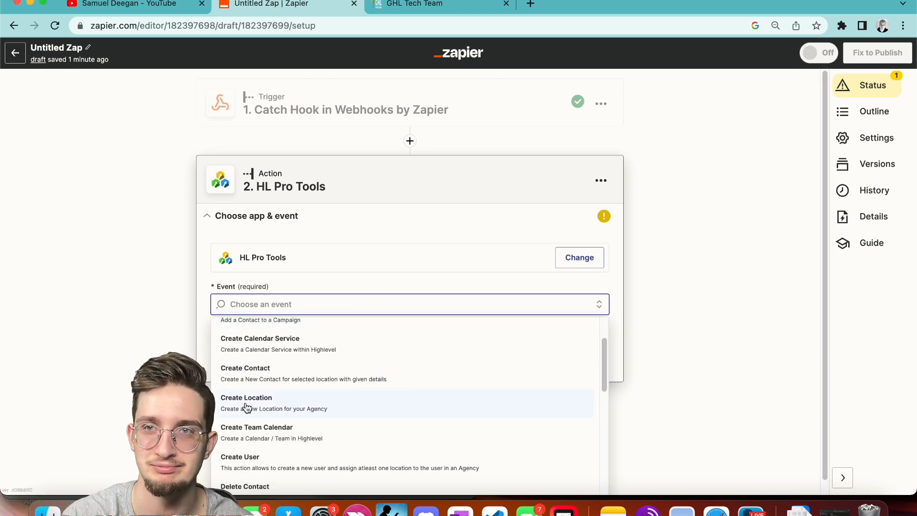
{"action": "left_click", "coordinate": [153, 342]}
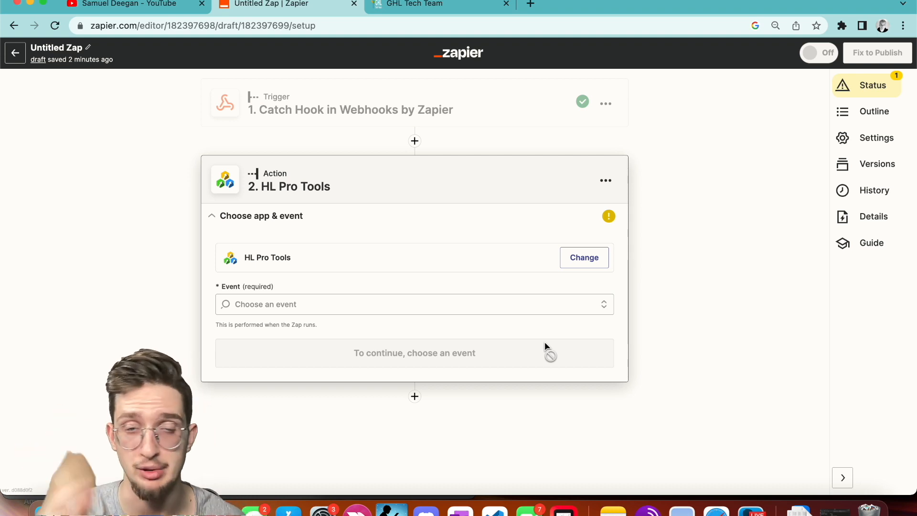
{"action": "left_click", "coordinate": [415, 140]}
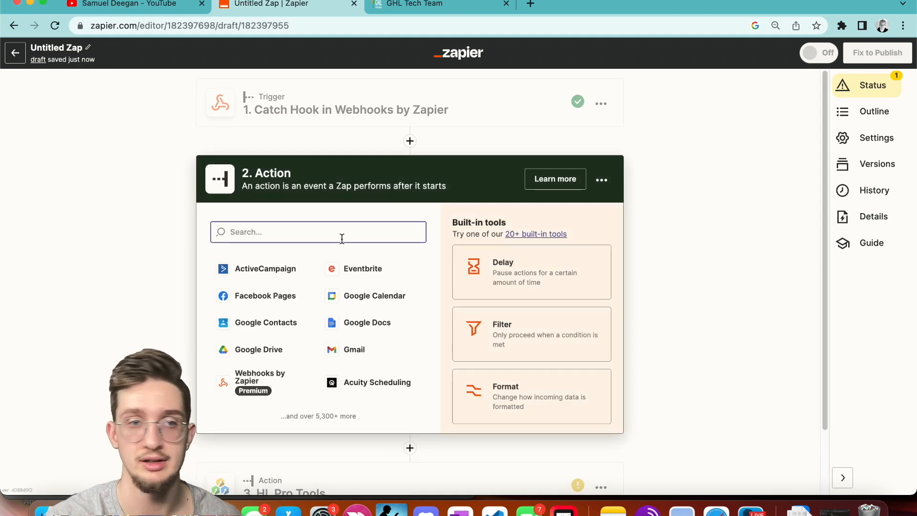
{"action": "type", "text": "clickup"}
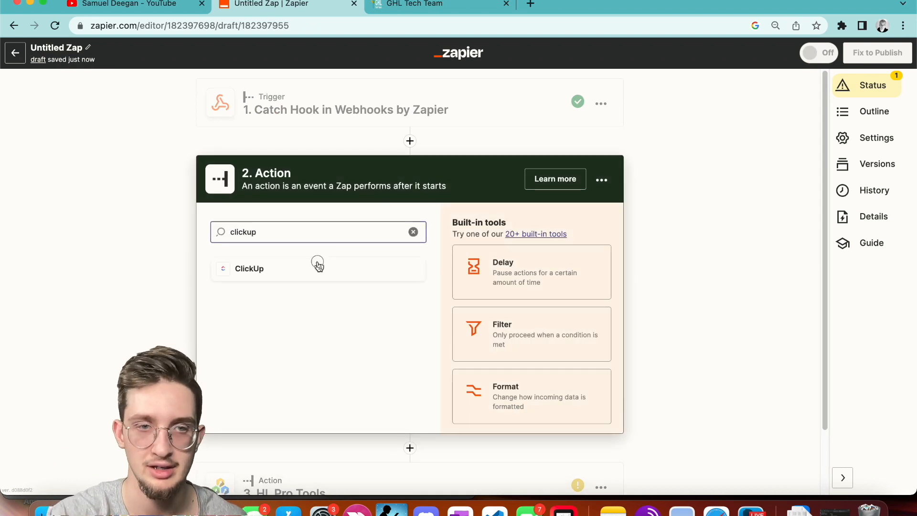
{"action": "left_click", "coordinate": [317, 262]}
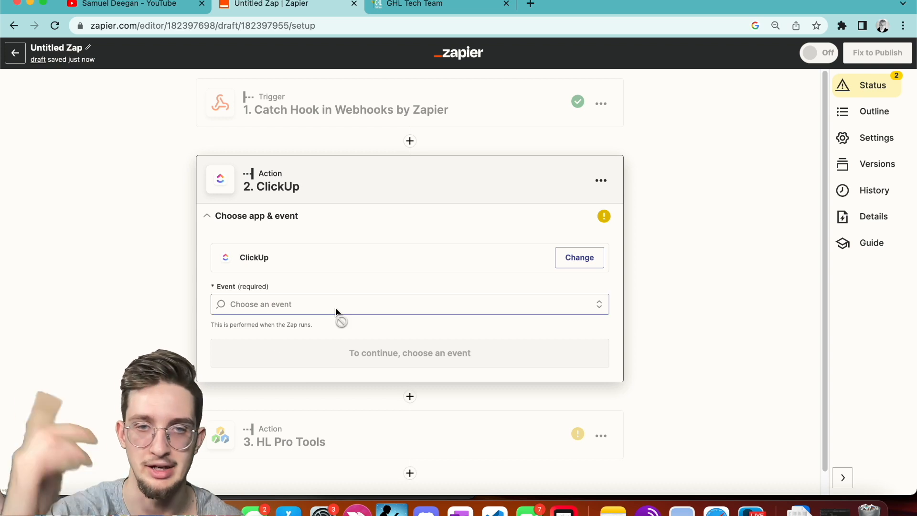
{"action": "left_click", "coordinate": [327, 304]}
{"action": "scroll", "coordinate": [164, 318], "scroll_direction": "down", "scroll_amount": 1}
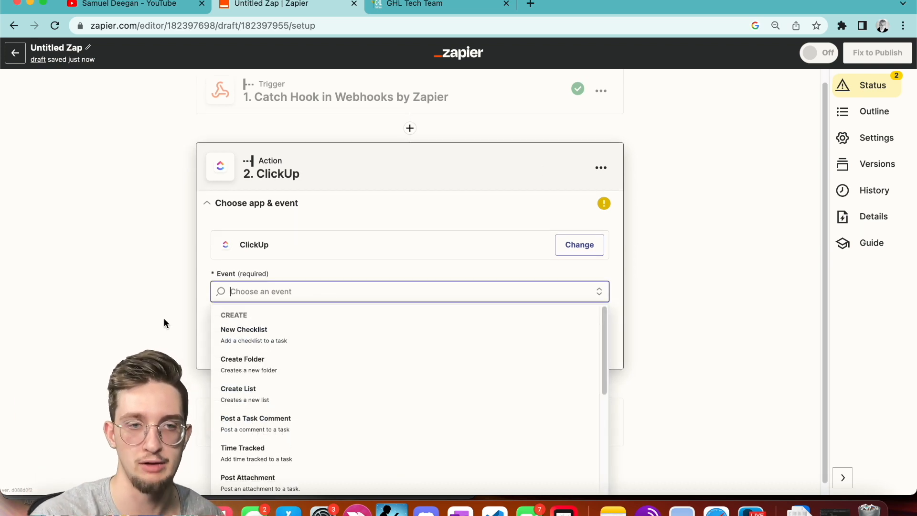
{"action": "scroll", "coordinate": [280, 359], "scroll_direction": "down", "scroll_amount": 3}
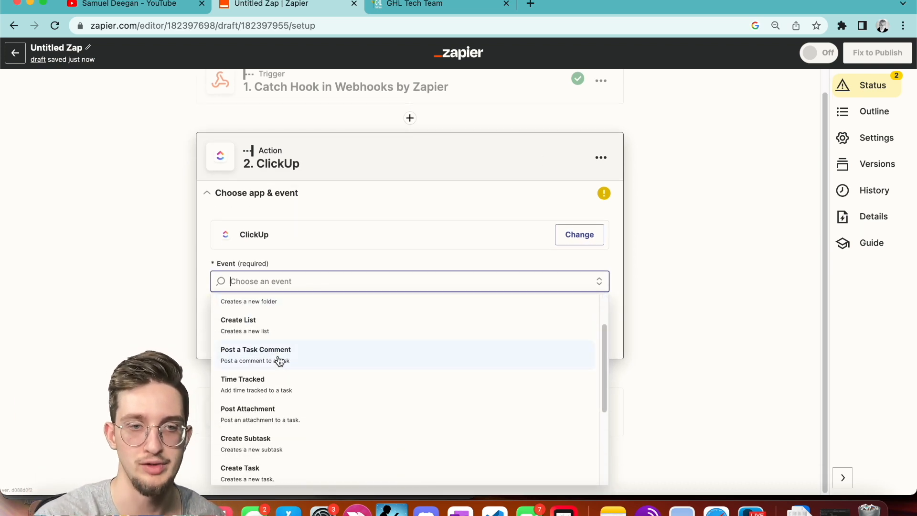
{"action": "scroll", "coordinate": [279, 359], "scroll_direction": "down", "scroll_amount": 3}
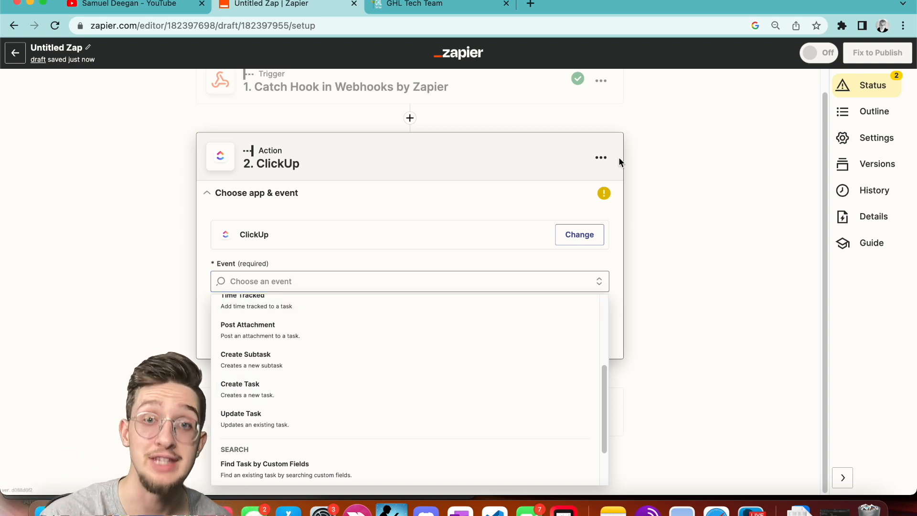
{"action": "left_click", "coordinate": [600, 158]}
{"action": "left_click", "coordinate": [543, 253]}
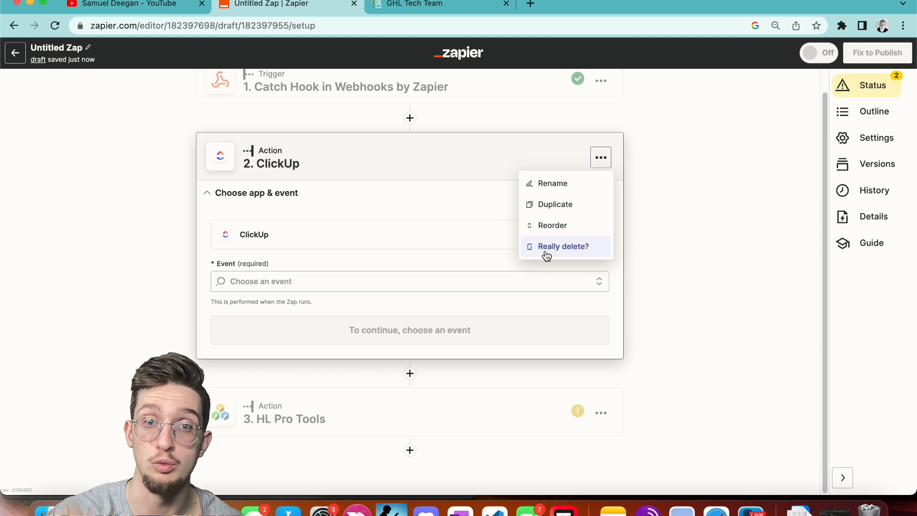
{"action": "left_click", "coordinate": [545, 253]}
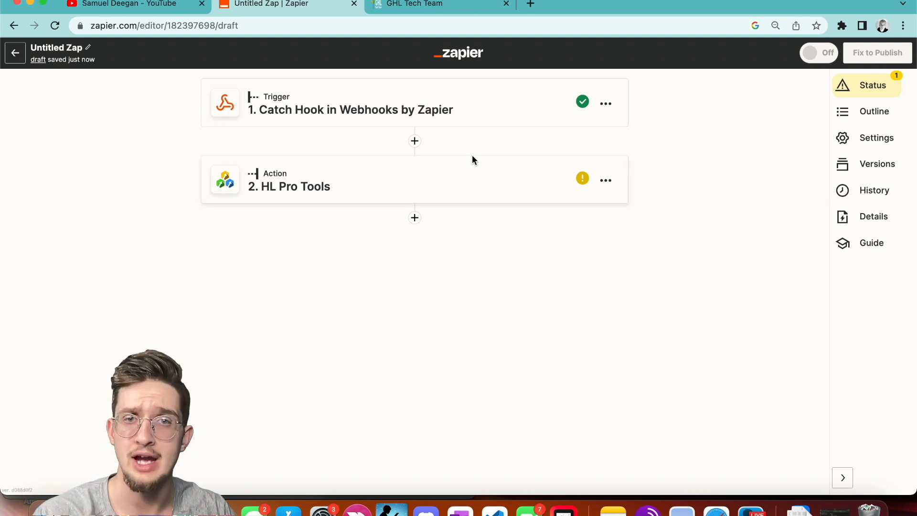
Glance at GoHighLevel's trigger picker, then expand the Catch Hook trigger's setup in Zapier.
{"action": "left_click", "coordinate": [429, 9]}
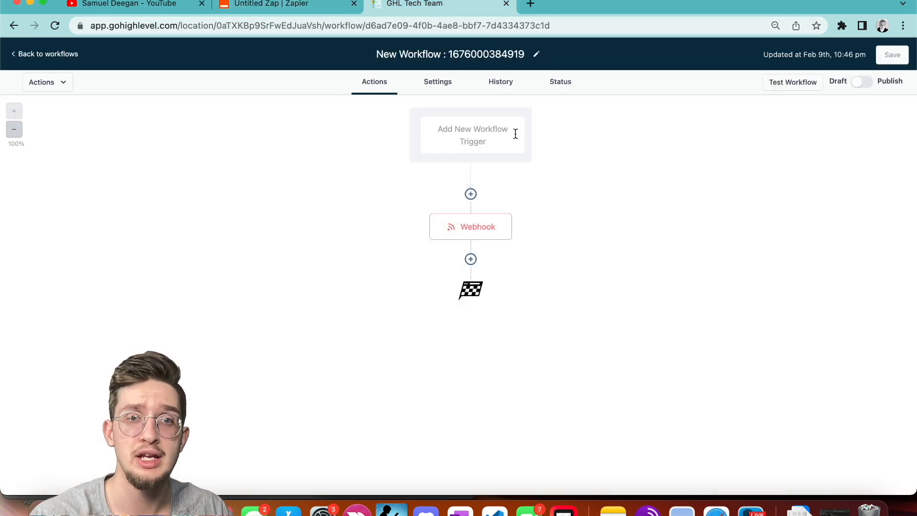
{"action": "left_click", "coordinate": [456, 130]}
{"action": "left_click", "coordinate": [329, 9]}
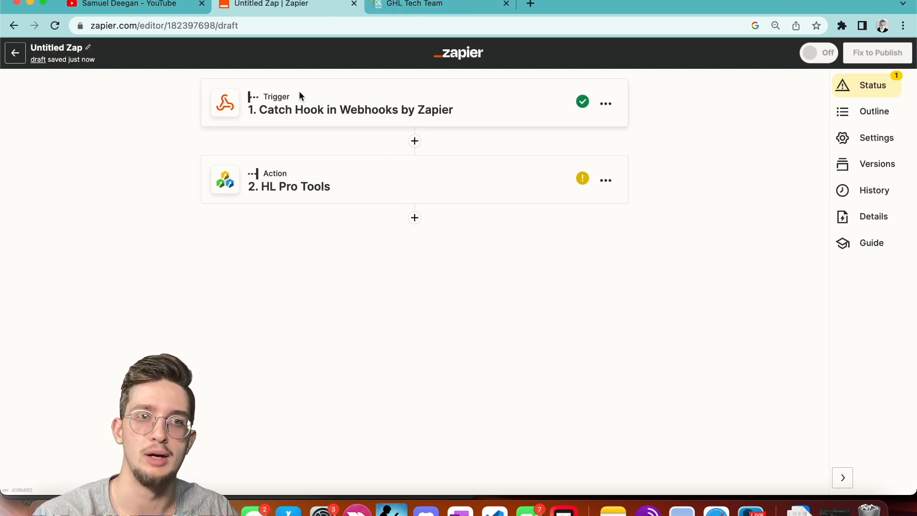
{"action": "left_click", "coordinate": [361, 122]}
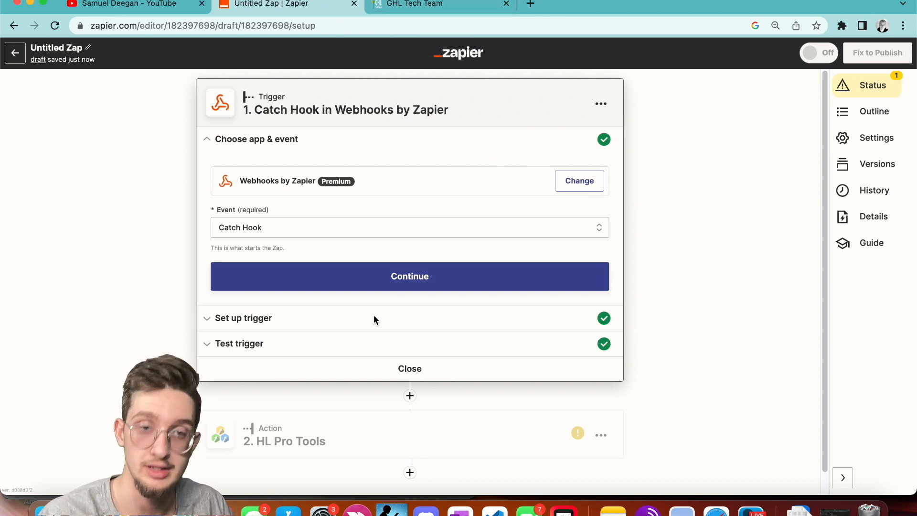
Add a Webhooks by Zapier action step with the POST event.
{"action": "left_click", "coordinate": [409, 395]}
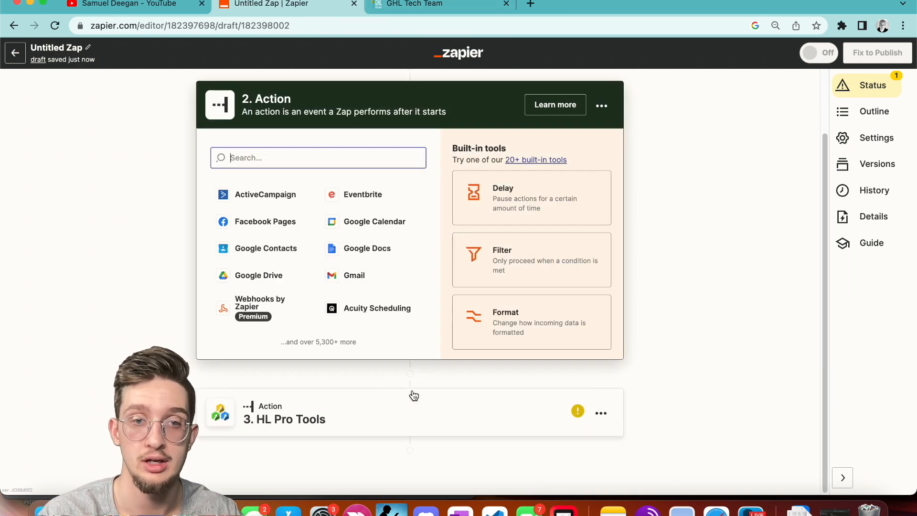
{"action": "type", "text": "webhook"}
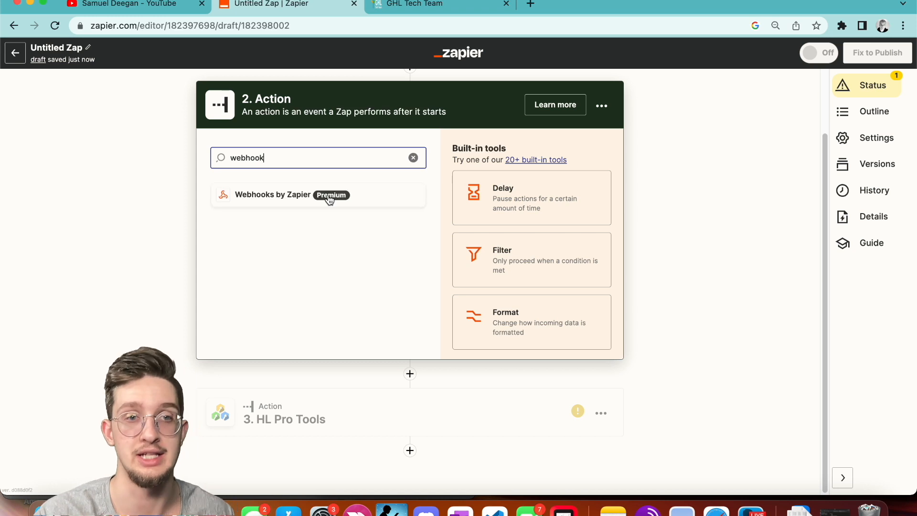
{"action": "left_click", "coordinate": [329, 199]}
{"action": "left_click", "coordinate": [301, 218]}
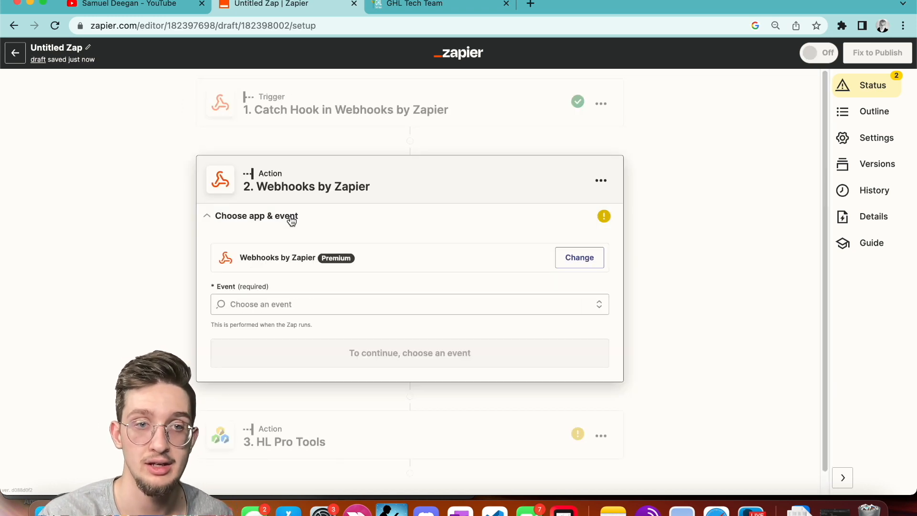
{"action": "left_click", "coordinate": [275, 307]}
{"action": "scroll", "coordinate": [296, 410], "scroll_direction": "down", "scroll_amount": 1}
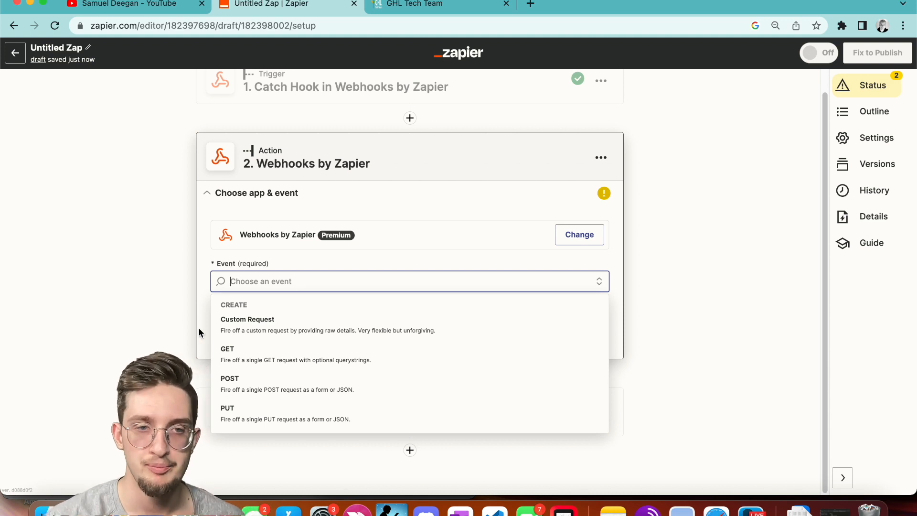
{"action": "left_click", "coordinate": [290, 383]}
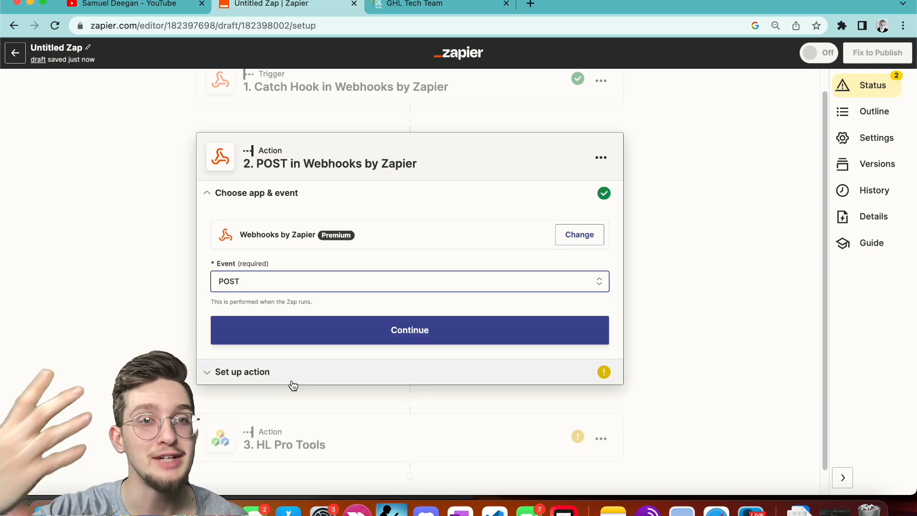
{"action": "left_click", "coordinate": [353, 334]}
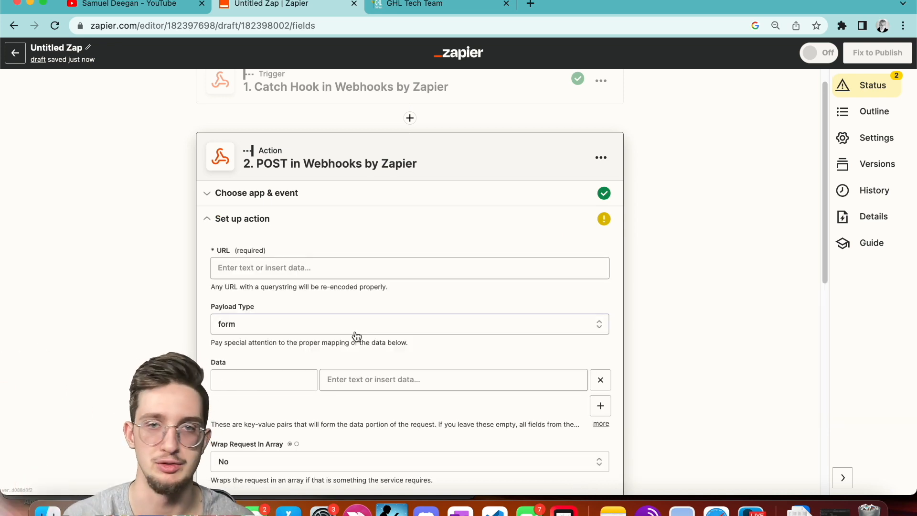
Review the POST step's setup fields, then delete the POST step.
{"action": "left_click", "coordinate": [393, 273]}
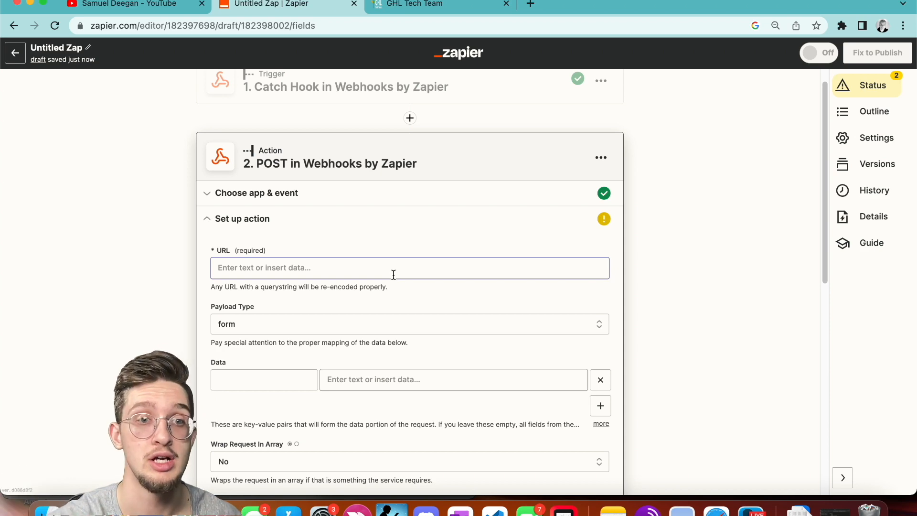
{"action": "scroll", "coordinate": [393, 274], "scroll_direction": "down", "scroll_amount": 3}
{"action": "scroll", "coordinate": [391, 273], "scroll_direction": "up", "scroll_amount": 2}
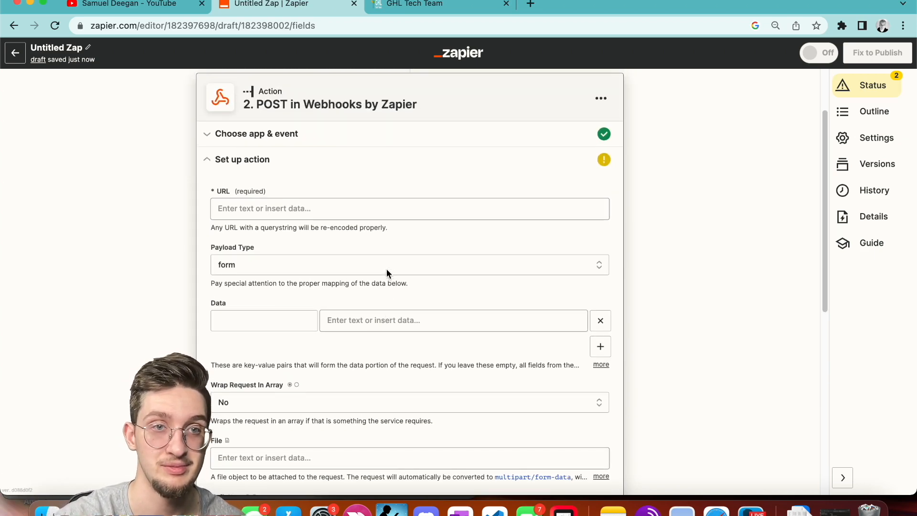
{"action": "scroll", "coordinate": [388, 312], "scroll_direction": "up", "scroll_amount": 2}
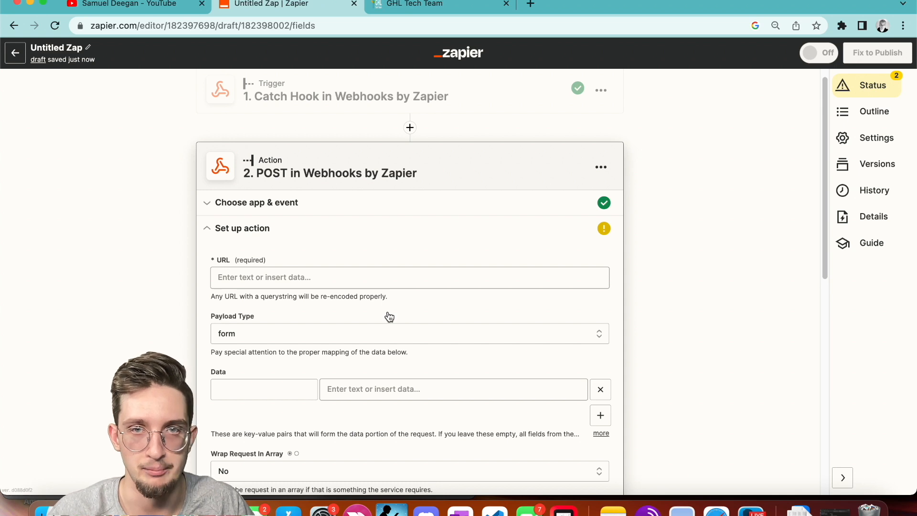
{"action": "scroll", "coordinate": [389, 317], "scroll_direction": "down", "scroll_amount": 2}
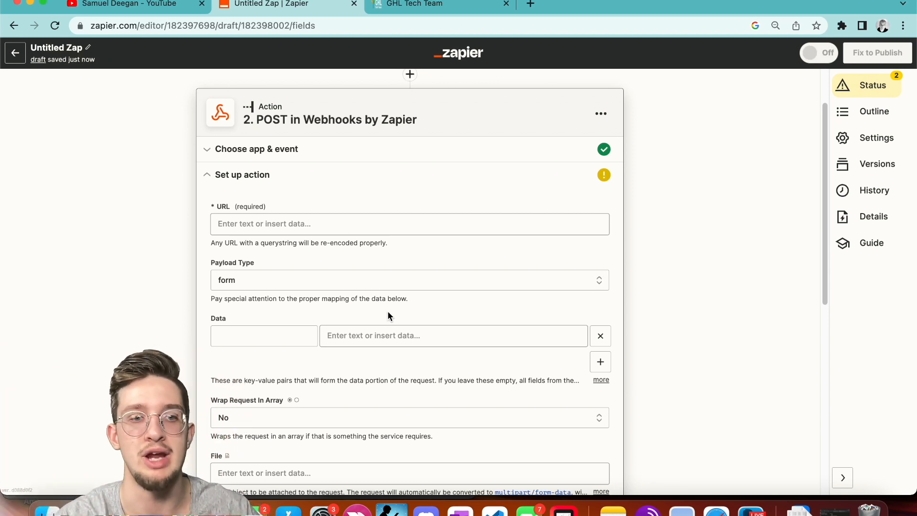
{"action": "scroll", "coordinate": [388, 315], "scroll_direction": "down", "scroll_amount": 3}
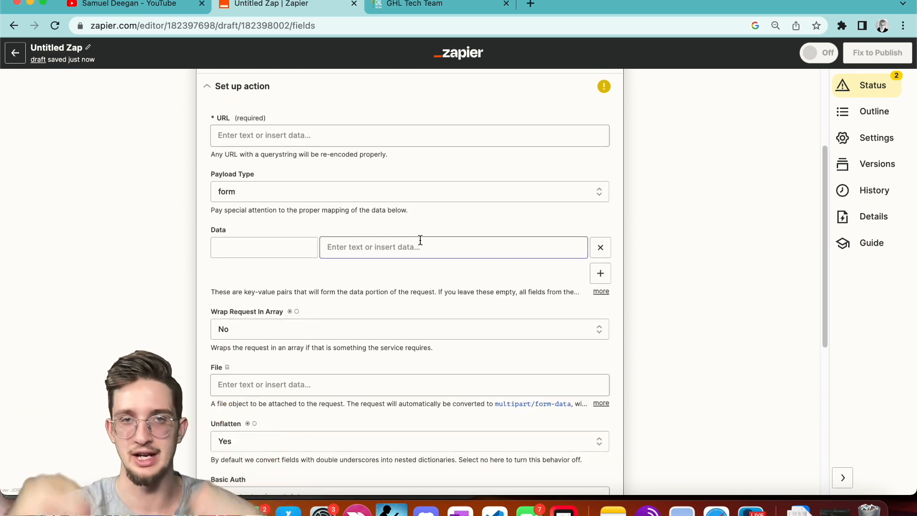
{"action": "scroll", "coordinate": [420, 239], "scroll_direction": "up", "scroll_amount": 3}
{"action": "left_click", "coordinate": [592, 133]}
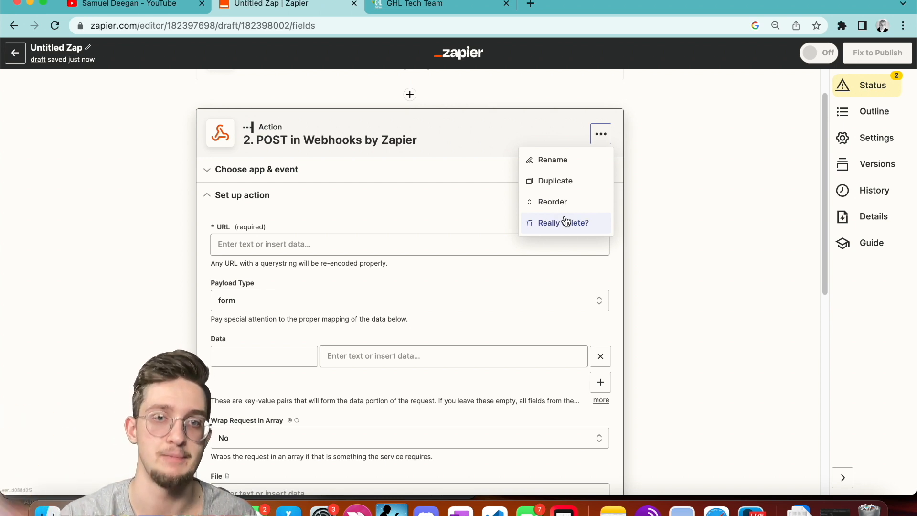
{"action": "left_click", "coordinate": [566, 221]}
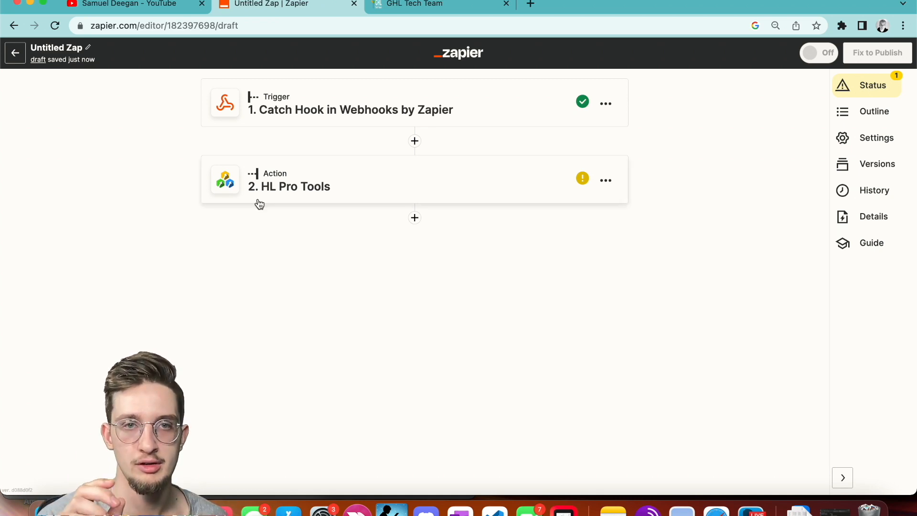
Insert a Filter step between the trigger and HL Pro Tools and open its field list.
{"action": "left_click", "coordinate": [414, 141]}
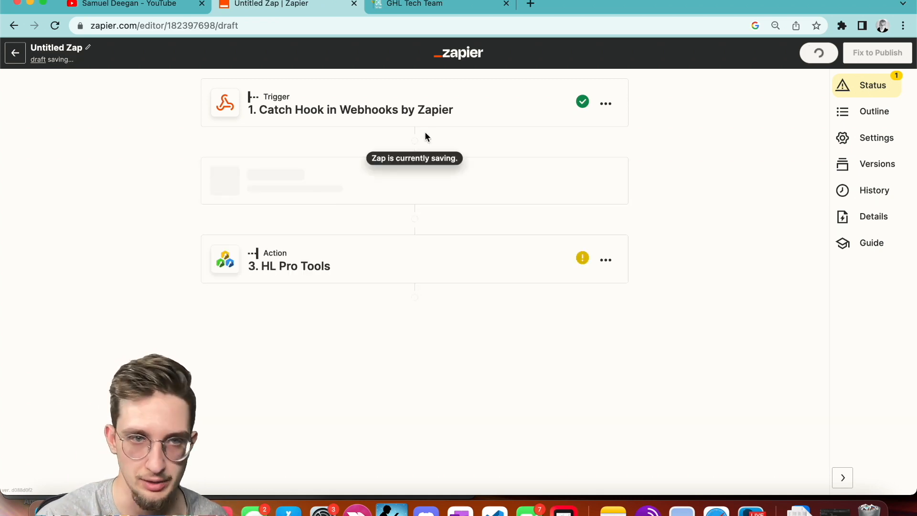
{"action": "left_click", "coordinate": [543, 336]}
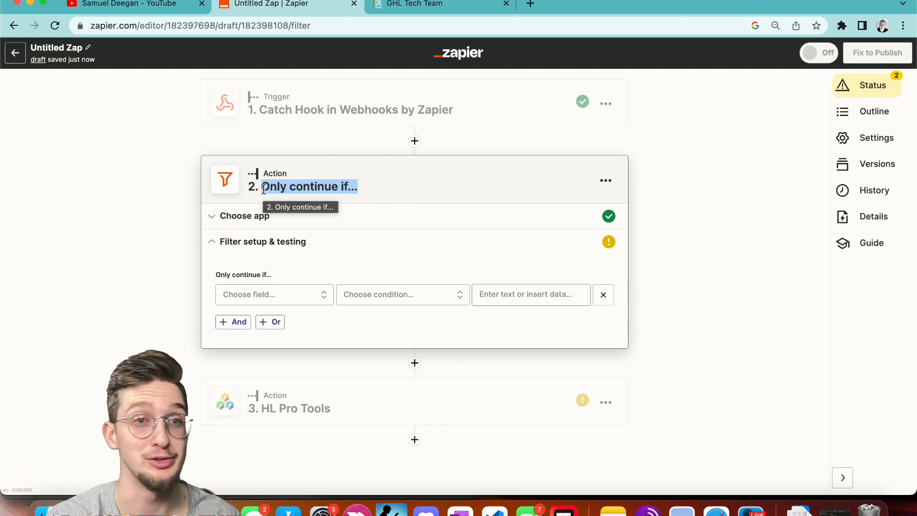
{"action": "left_click", "coordinate": [158, 209]}
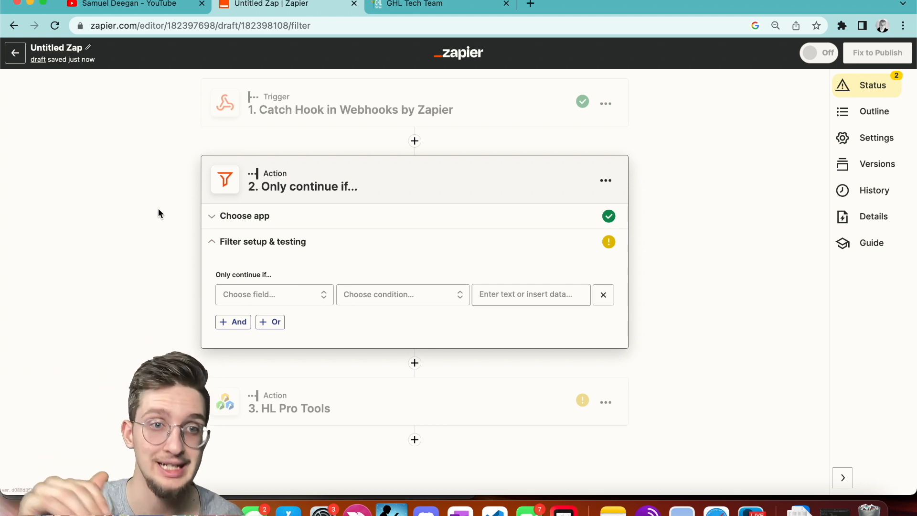
{"action": "left_click", "coordinate": [260, 292]}
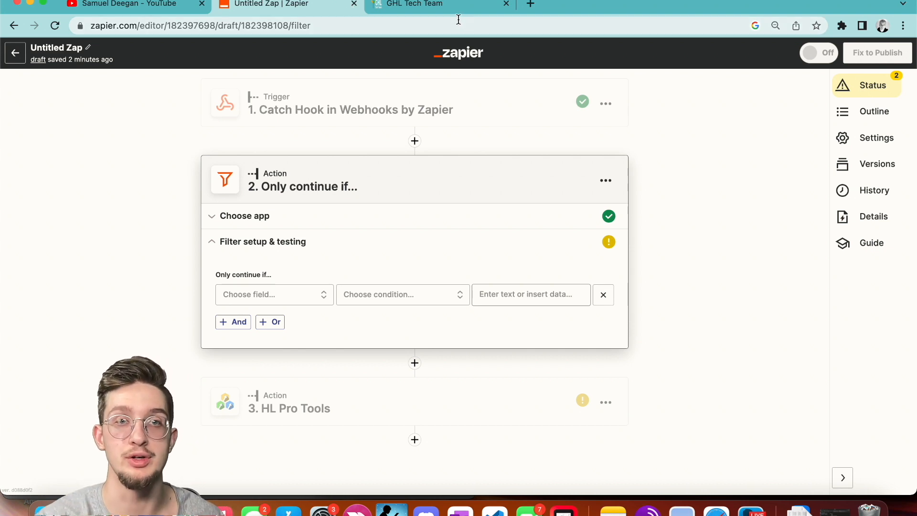
Set the GoHighLevel trigger to Opportunity Status Changed, filtered to status moved to won.
{"action": "left_click", "coordinate": [449, 6]}
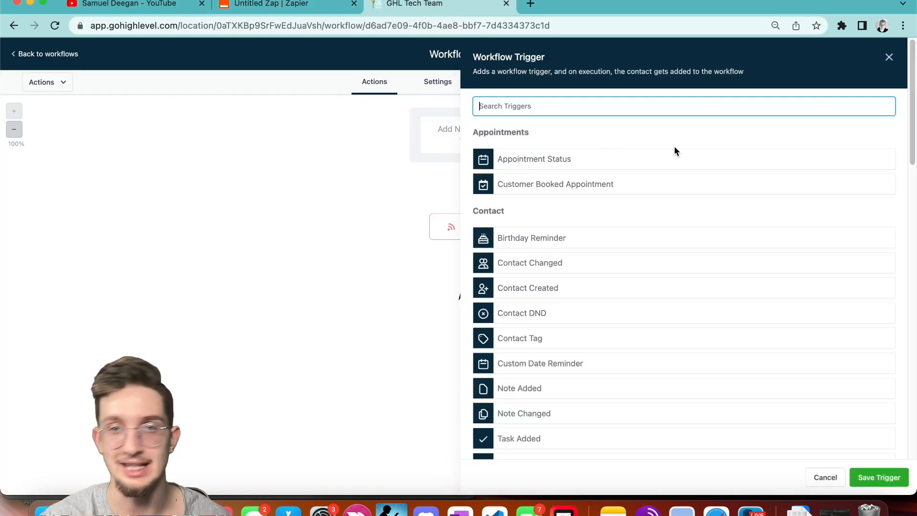
{"action": "type", "text": "oppo"}
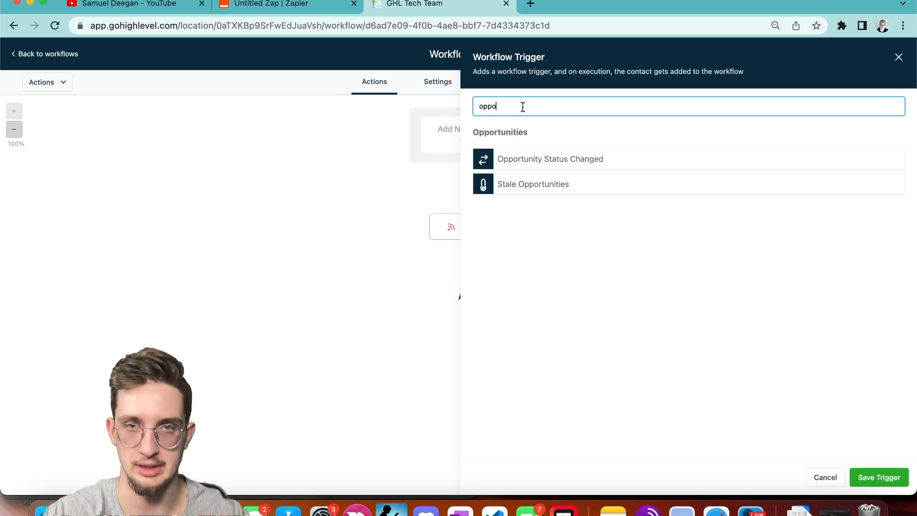
{"action": "left_click", "coordinate": [543, 157]}
{"action": "left_click", "coordinate": [490, 216]}
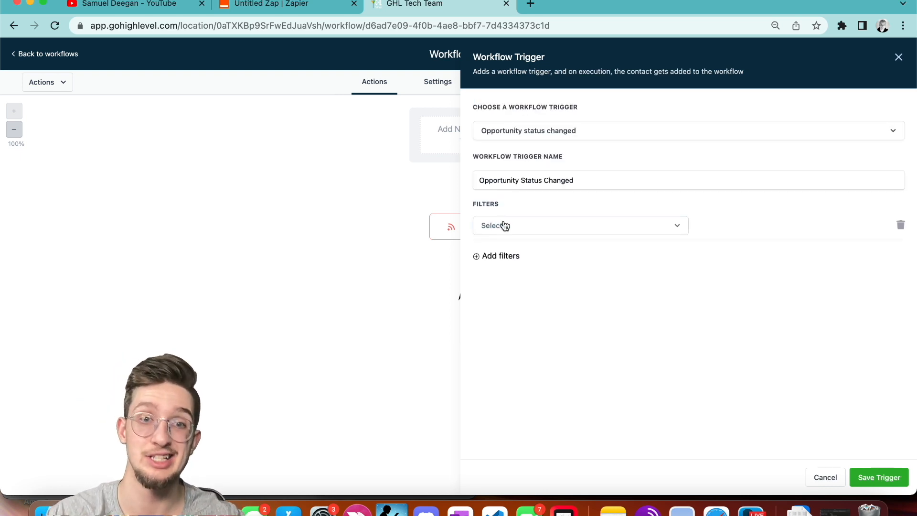
{"action": "left_click", "coordinate": [501, 225]}
{"action": "left_click", "coordinate": [507, 351]}
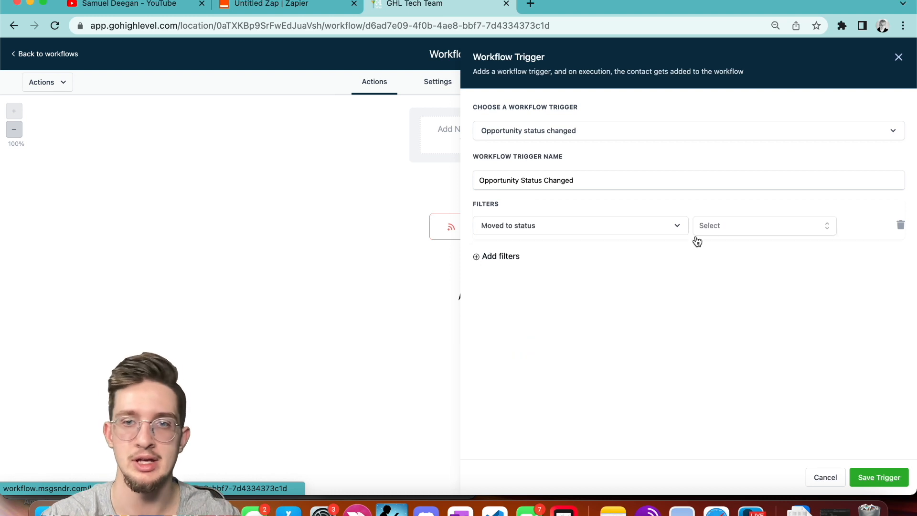
{"action": "left_click", "coordinate": [751, 227]}
{"action": "left_click", "coordinate": [718, 328]}
{"action": "left_click", "coordinate": [879, 477]}
Save the GoHighLevel workflow and return to the Zapier editor.
{"action": "left_click", "coordinate": [891, 54]}
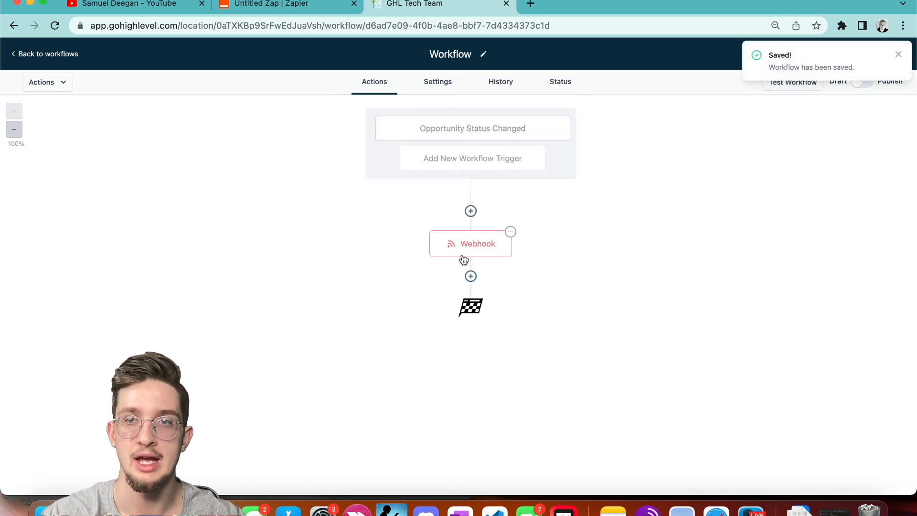
{"action": "left_click", "coordinate": [899, 55]}
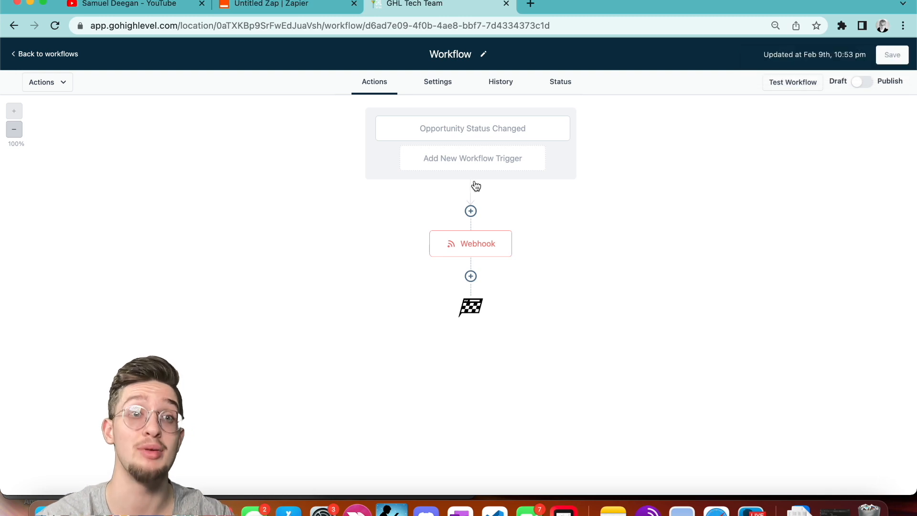
{"action": "left_click", "coordinate": [267, 5]}
{"action": "left_click", "coordinate": [399, 6]}
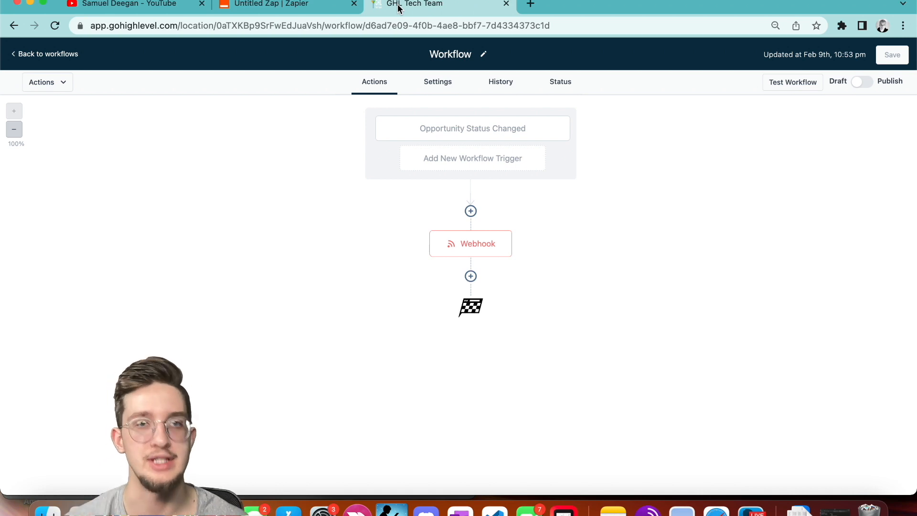
{"action": "left_click", "coordinate": [257, 6]}
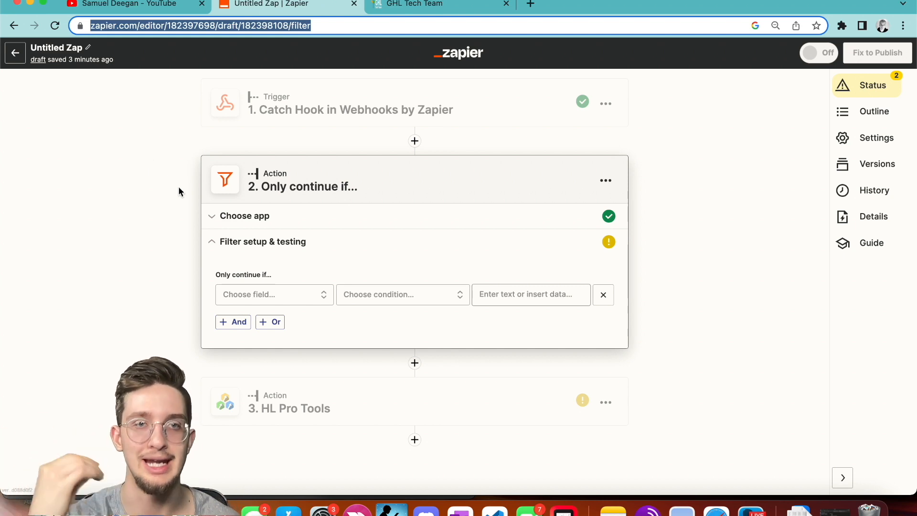
Add a ClickUp step 3 using the Create Task event.
{"action": "left_click", "coordinate": [415, 363]}
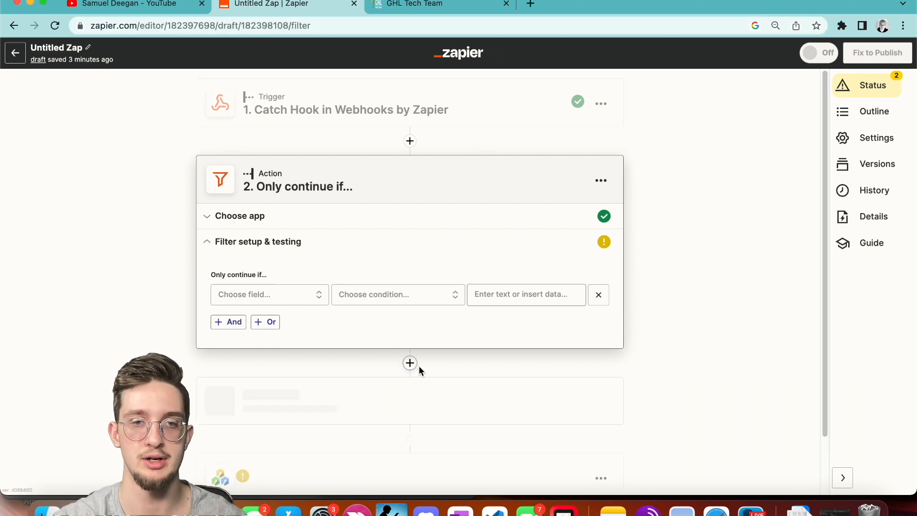
{"action": "type", "text": "cli"}
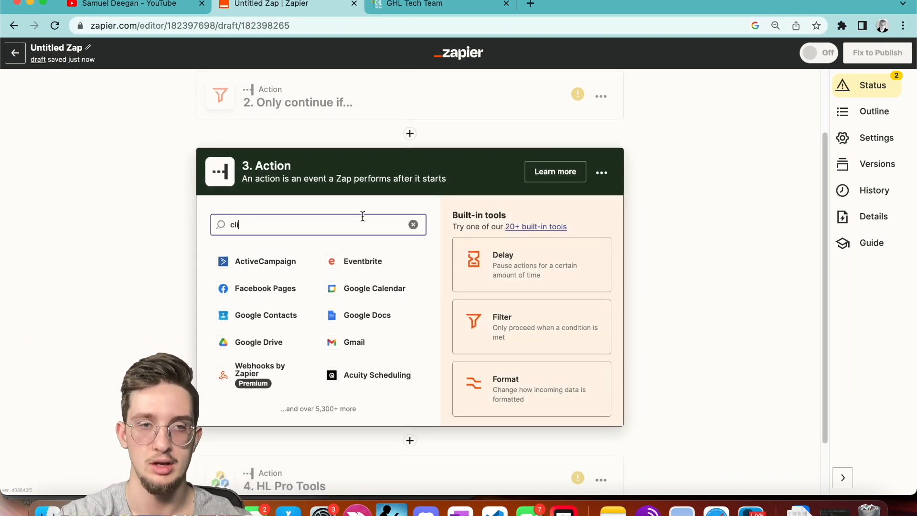
{"action": "type", "text": "ckup"}
{"action": "left_click", "coordinate": [246, 260]}
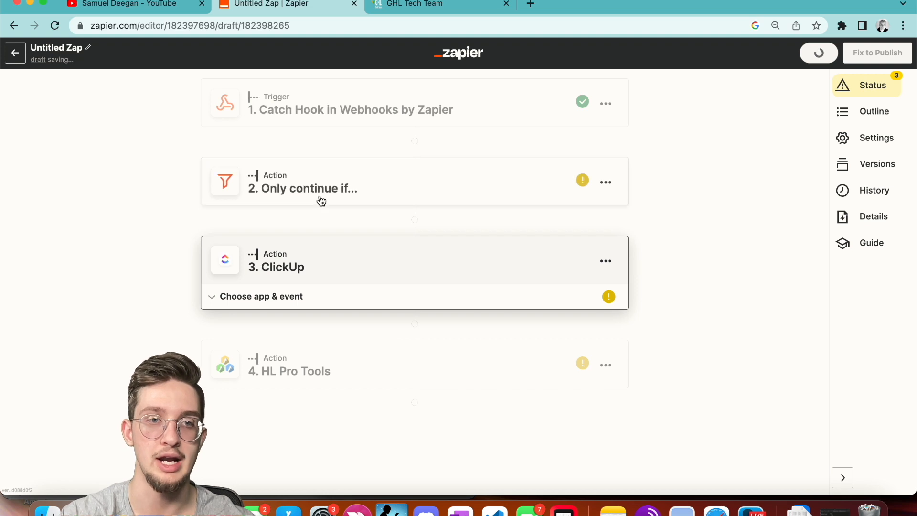
{"action": "left_click", "coordinate": [266, 380]}
{"action": "scroll", "coordinate": [266, 407], "scroll_direction": "down", "scroll_amount": 5}
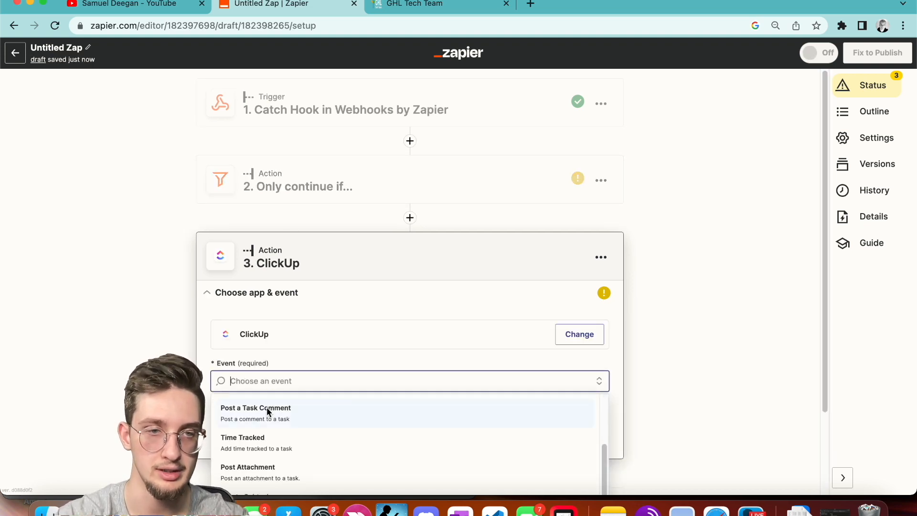
{"action": "scroll", "coordinate": [279, 412], "scroll_direction": "down", "scroll_amount": 5}
{"action": "left_click", "coordinate": [250, 465]}
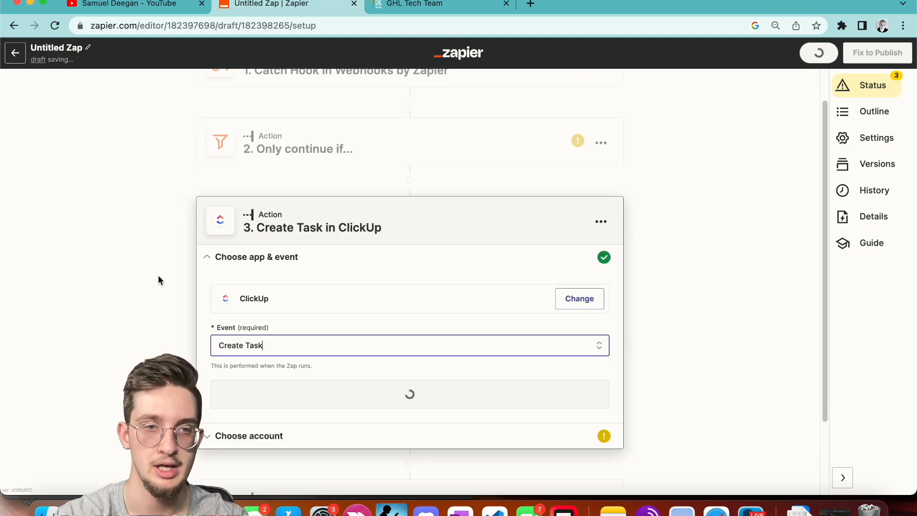
Open the 'Only continue if…' filter step's setup, then view the GoHighLevel workflow tab.
{"action": "scroll", "coordinate": [331, 153], "scroll_direction": "up", "scroll_amount": 2}
{"action": "left_click", "coordinate": [292, 190]}
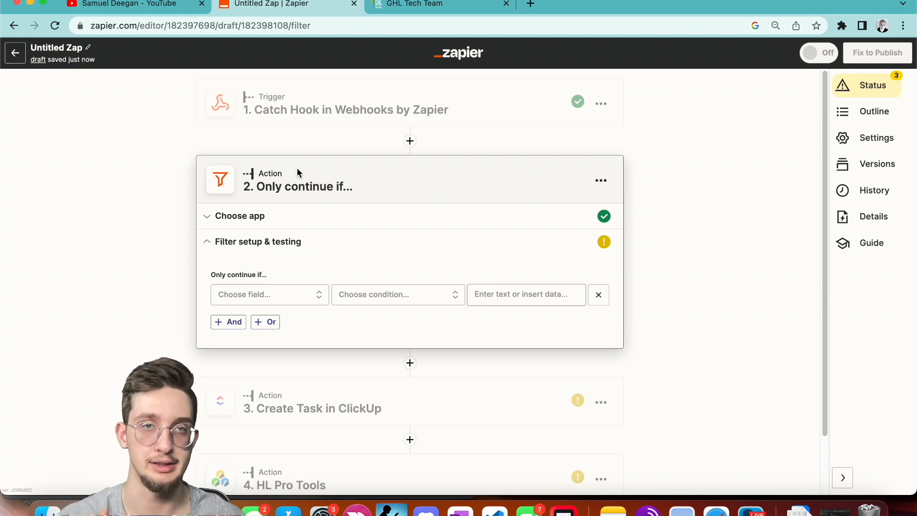
{"action": "left_click", "coordinate": [402, 13]}
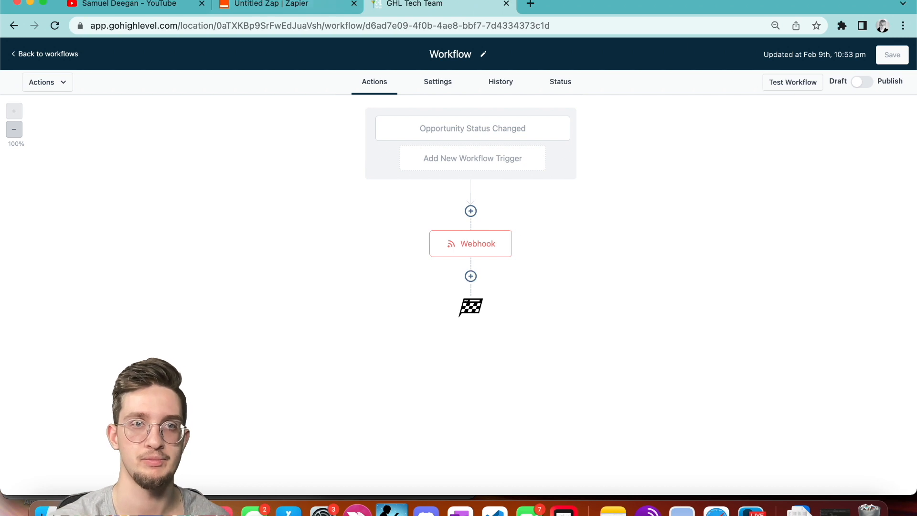
Return to the Untitled Zap's filter step after a brief look at the GoHighLevel tab.
{"action": "left_click", "coordinate": [287, 4]}
{"action": "scroll", "coordinate": [434, 242], "scroll_direction": "down", "scroll_amount": 1}
{"action": "scroll", "coordinate": [434, 242], "scroll_direction": "up", "scroll_amount": 1}
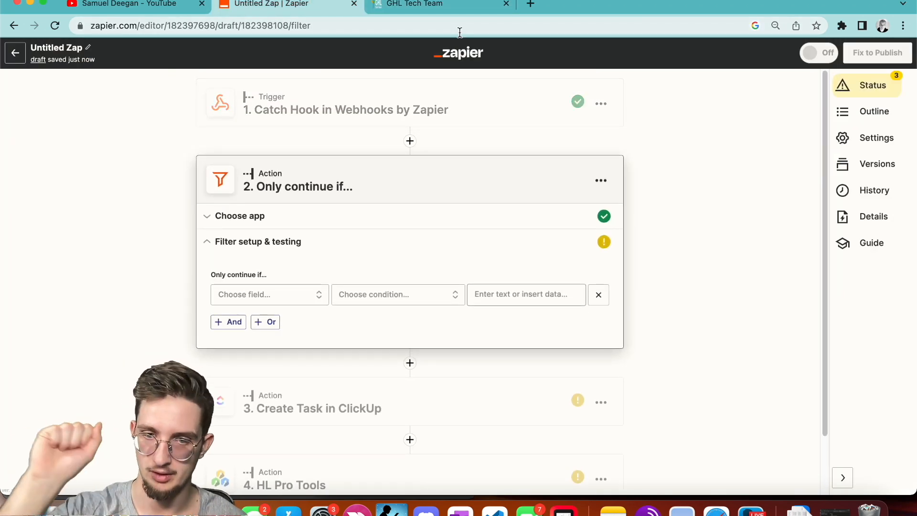
{"action": "left_click", "coordinate": [442, 11]}
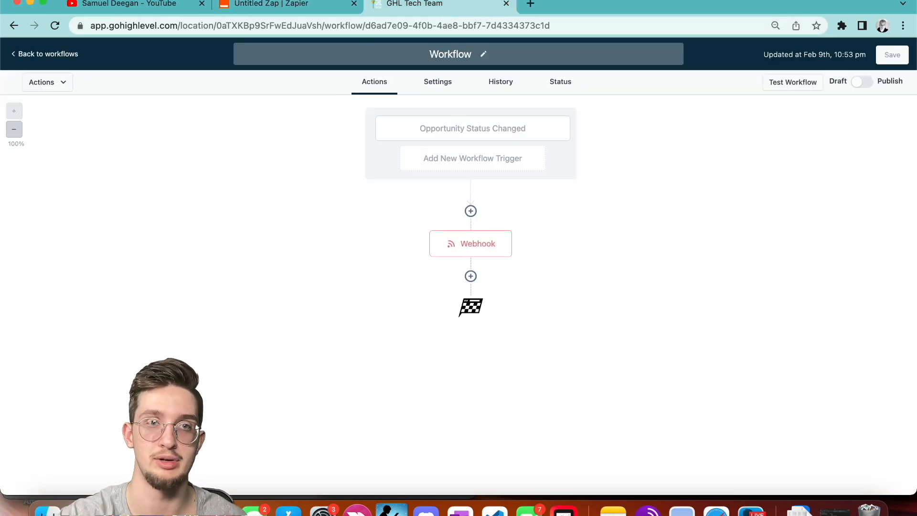
{"action": "left_click", "coordinate": [270, 4]}
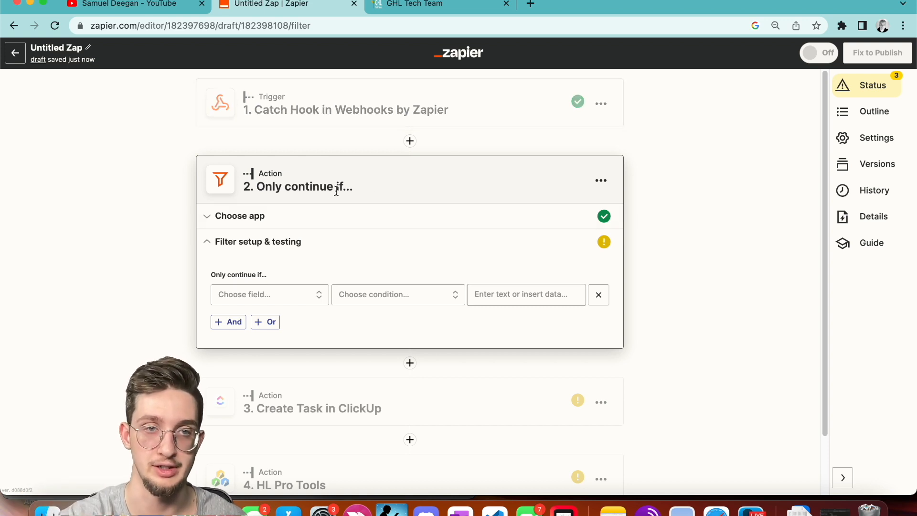
Set the filter's first condition field to 1. Tags.
{"action": "left_click", "coordinate": [263, 295]}
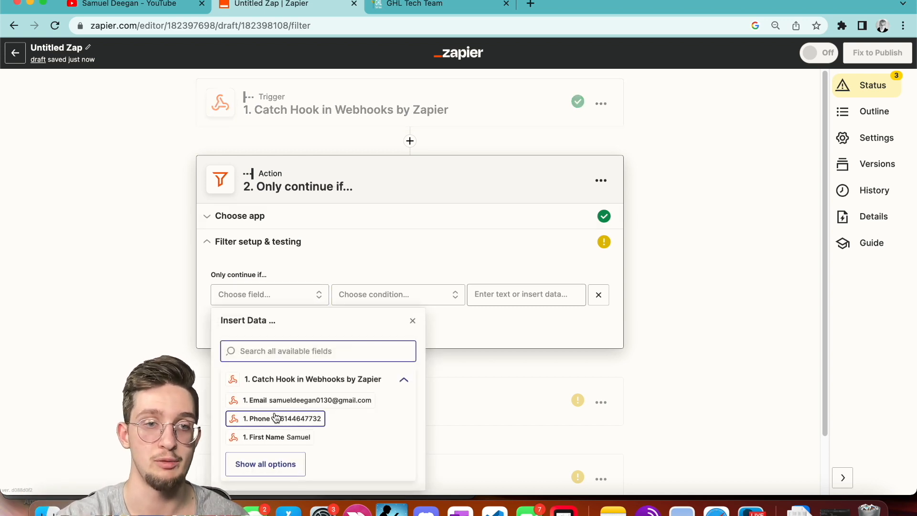
{"action": "left_click", "coordinate": [262, 465]}
{"action": "scroll", "coordinate": [262, 467], "scroll_direction": "down", "scroll_amount": 20}
{"action": "scroll", "coordinate": [296, 272], "scroll_direction": "up", "scroll_amount": 12}
{"action": "scroll", "coordinate": [296, 276], "scroll_direction": "up", "scroll_amount": 8}
{"action": "left_click", "coordinate": [258, 351]}
{"action": "type", "text": "tags"}
{"action": "left_click", "coordinate": [260, 373]}
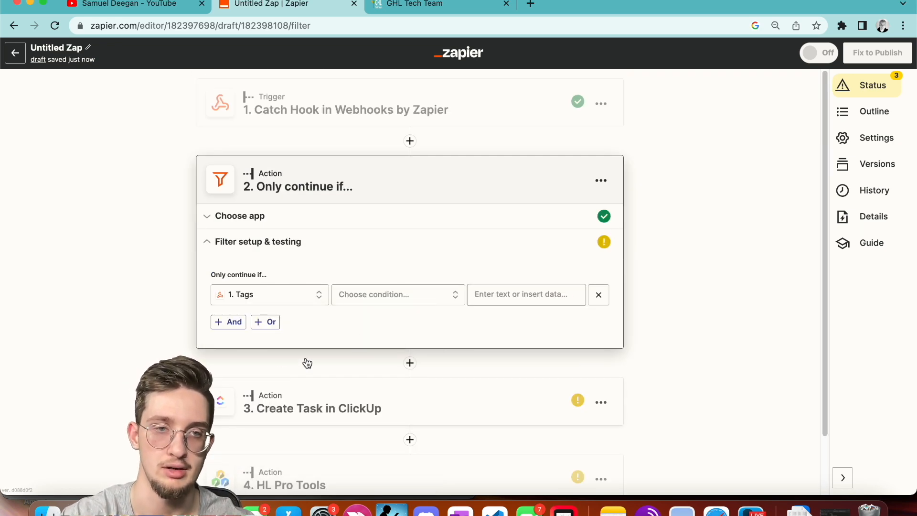
Make the Tags condition (Text) Contains 'product-1', then add a blank AND row.
{"action": "left_click", "coordinate": [387, 301]}
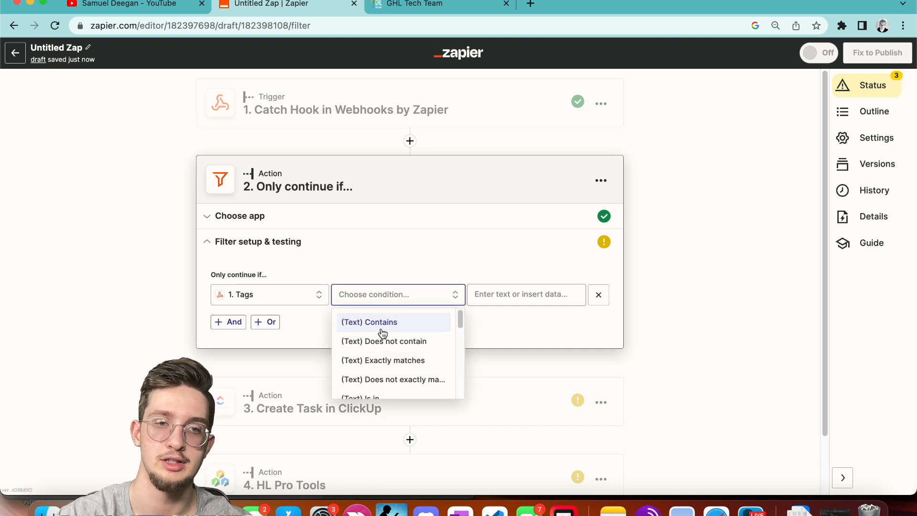
{"action": "left_click", "coordinate": [382, 328]}
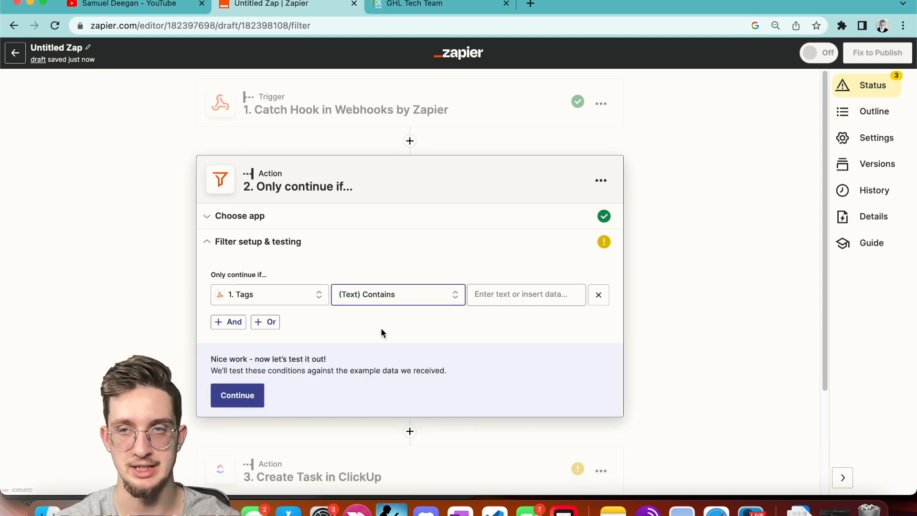
{"action": "left_click", "coordinate": [476, 293]}
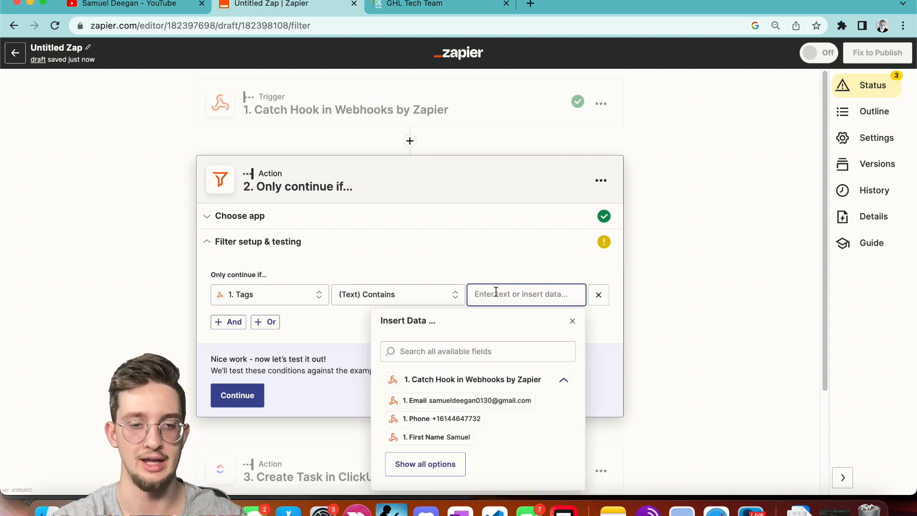
{"action": "type", "text": "product-1"}
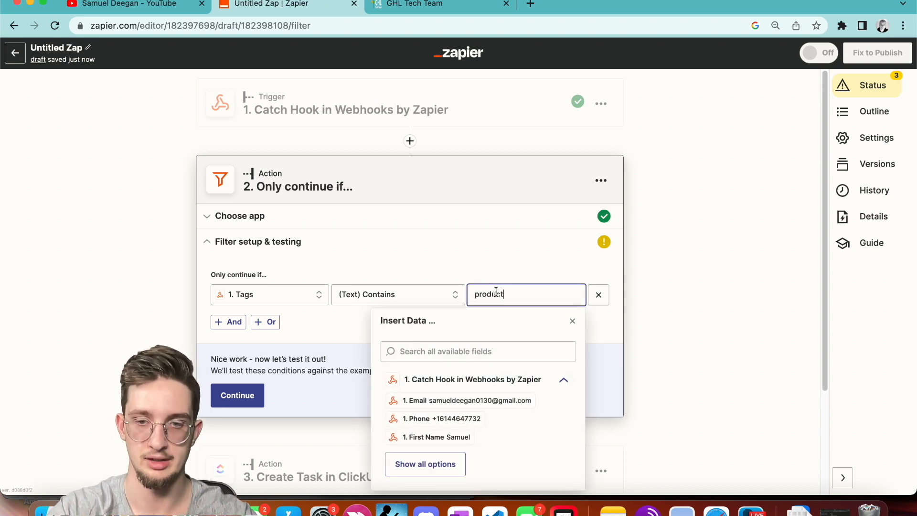
{"action": "left_click", "coordinate": [515, 250]}
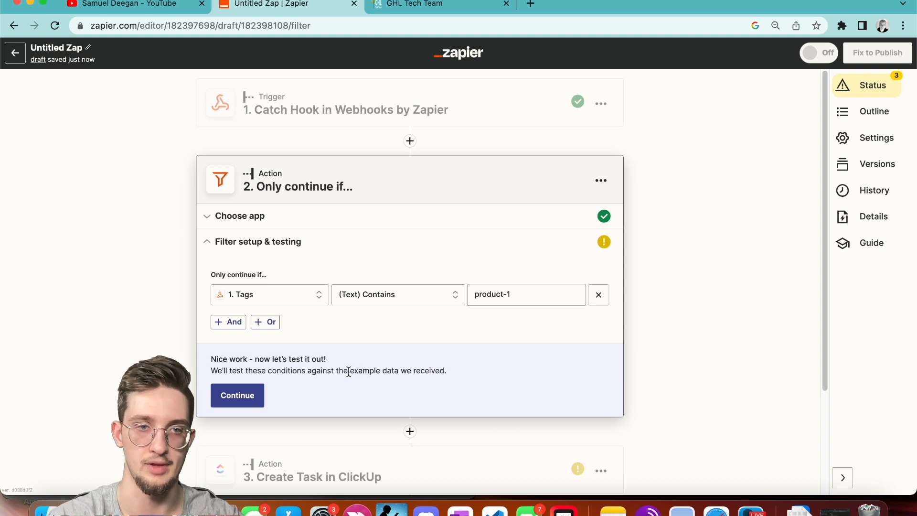
{"action": "left_click", "coordinate": [235, 322]}
Clear the stray empty rows and start an OR group on the 1. Tags field.
{"action": "left_click", "coordinate": [269, 345]}
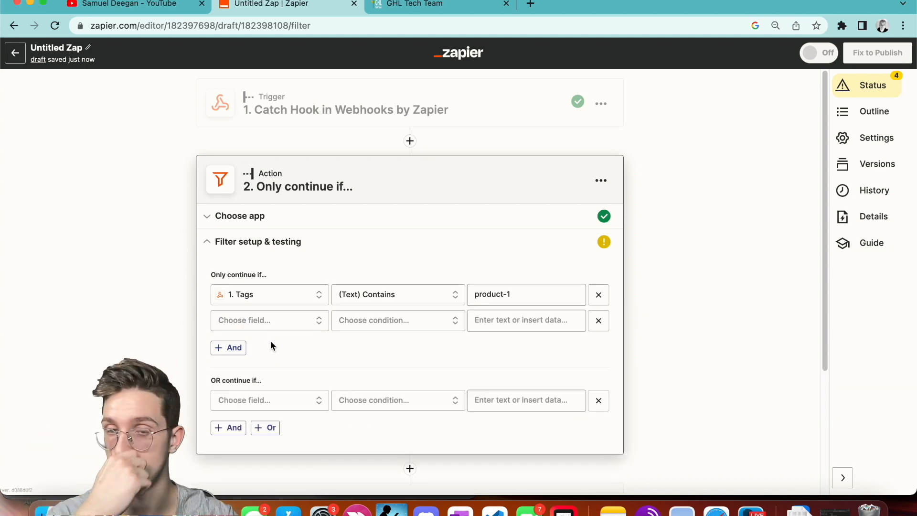
{"action": "left_click", "coordinate": [599, 320]}
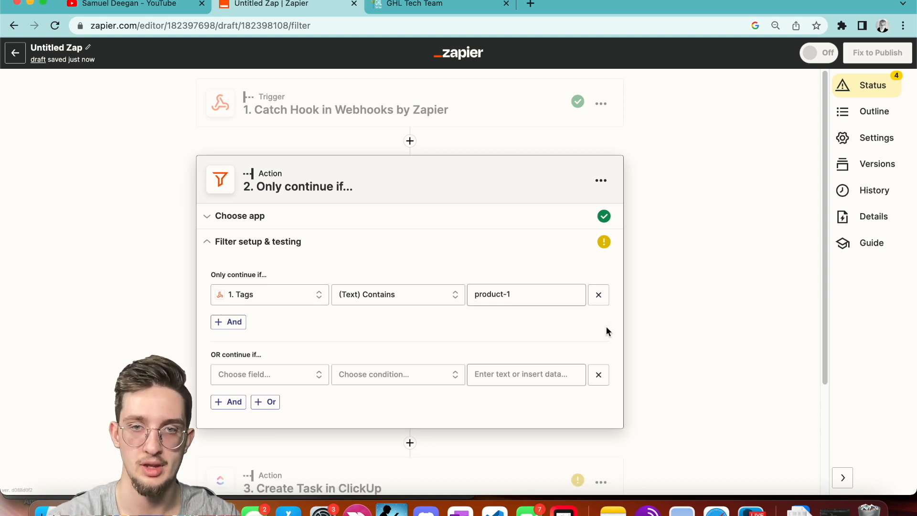
{"action": "left_click", "coordinate": [598, 376]}
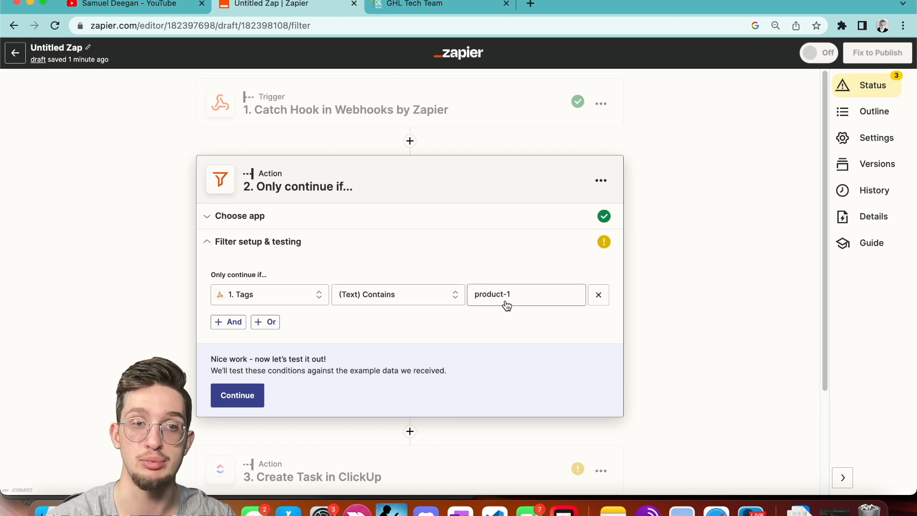
{"action": "left_click", "coordinate": [266, 326]}
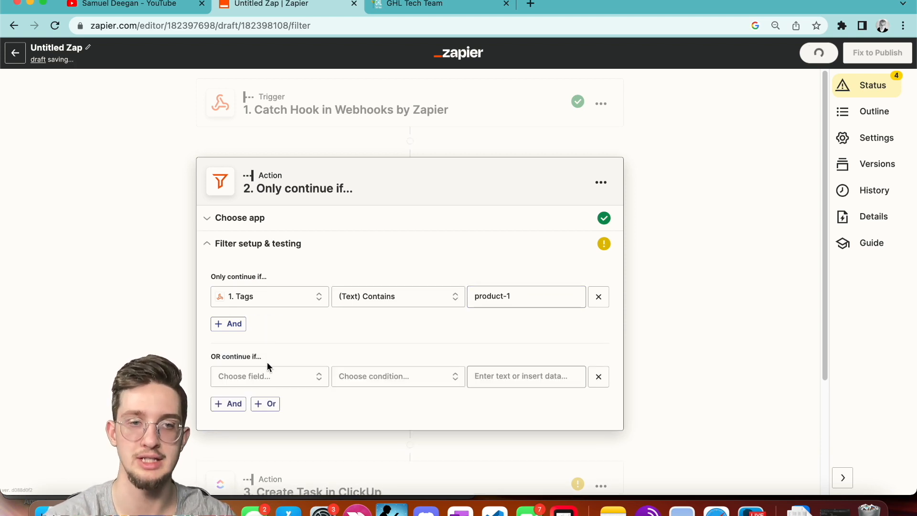
{"action": "left_click", "coordinate": [270, 374]}
{"action": "scroll", "coordinate": [289, 353], "scroll_direction": "down", "scroll_amount": 1}
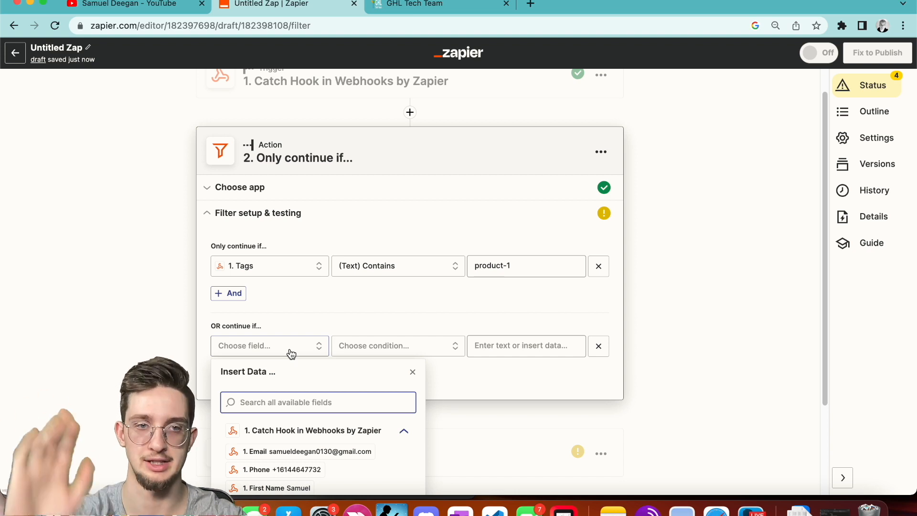
{"action": "type", "text": "tags"}
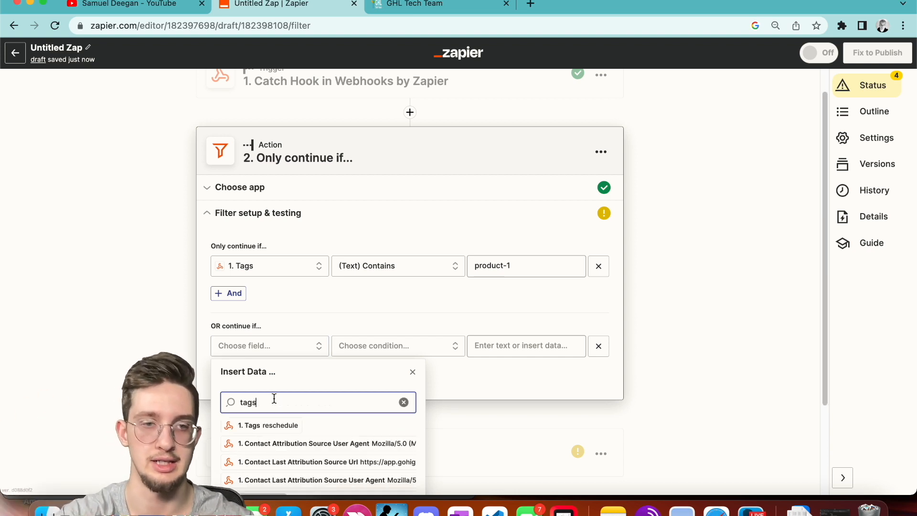
{"action": "left_click", "coordinate": [270, 424]}
Set the OR rule to (Text) Contains 'product-3' and add a blank row to the first group.
{"action": "left_click", "coordinate": [385, 349]}
{"action": "left_click", "coordinate": [370, 373]}
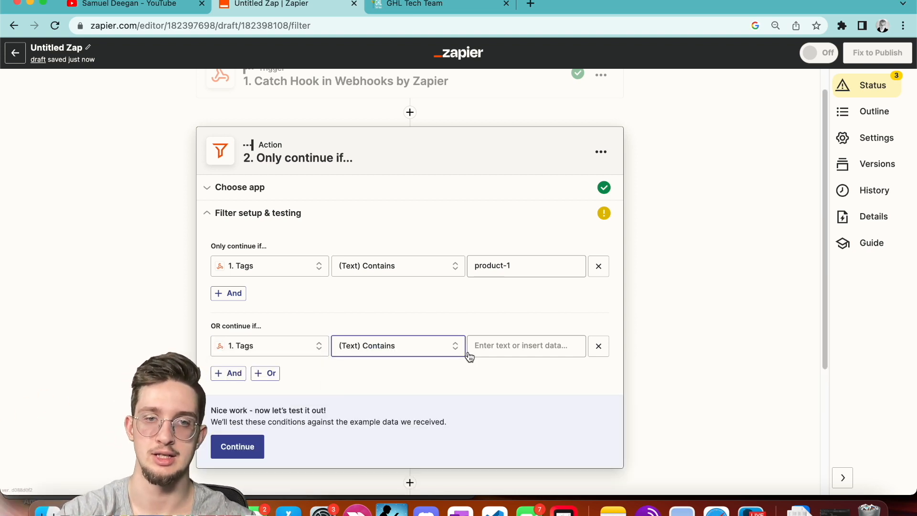
{"action": "left_click", "coordinate": [499, 344]}
{"action": "type", "text": "product-3"}
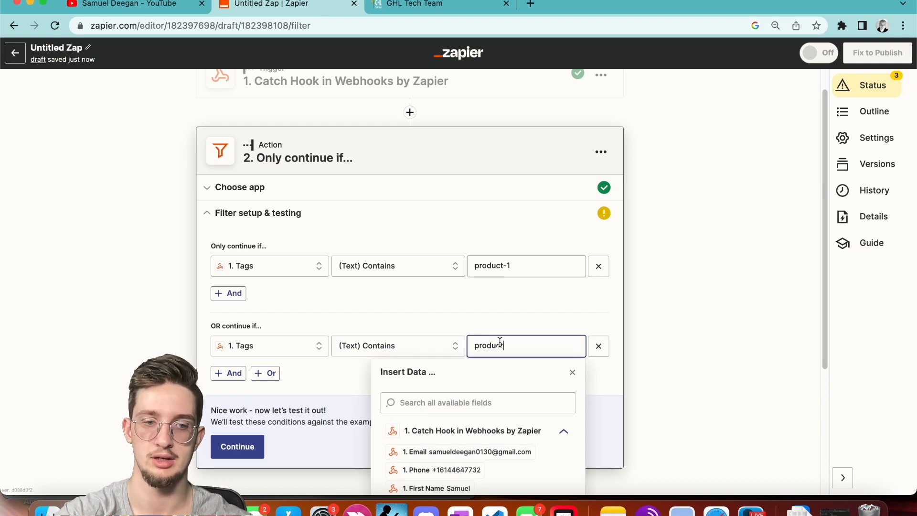
{"action": "left_click", "coordinate": [479, 303]}
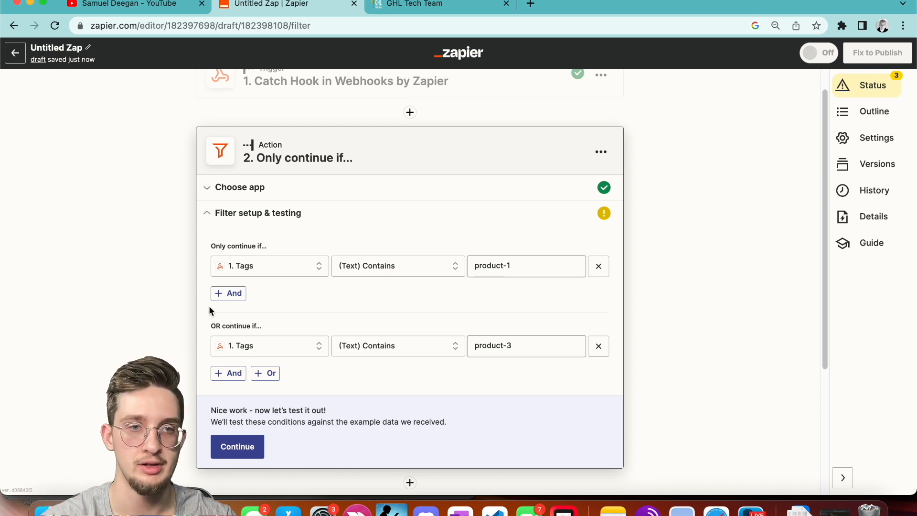
{"action": "left_click", "coordinate": [228, 292]}
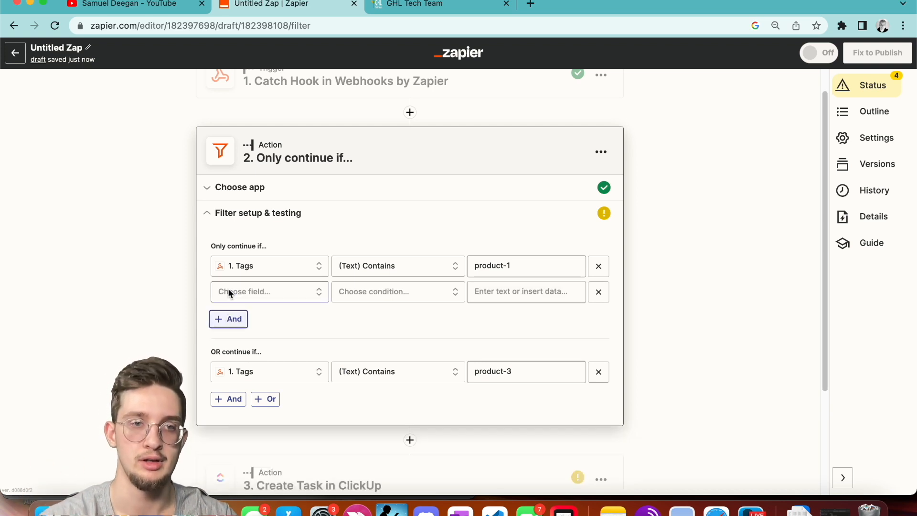
Set the first group's second condition to 1. Phone Exists.
{"action": "left_click", "coordinate": [277, 293]}
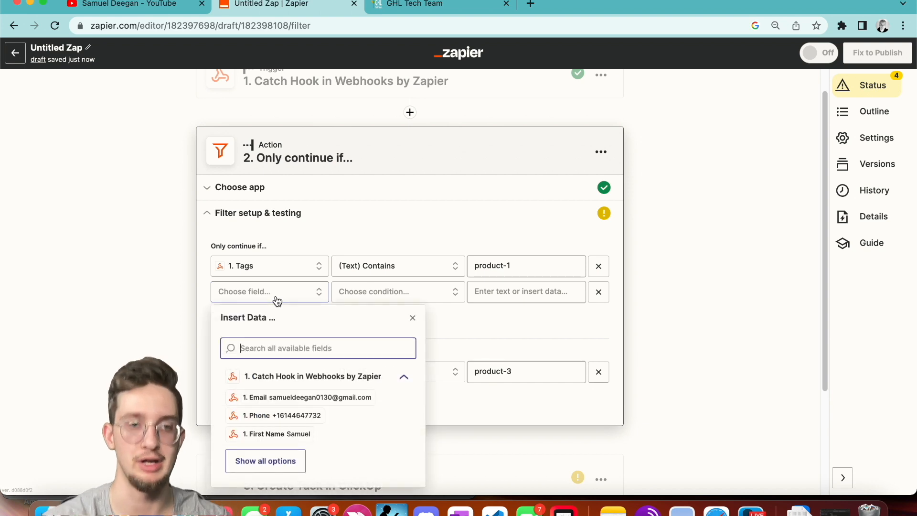
{"action": "type", "text": "assigned"}
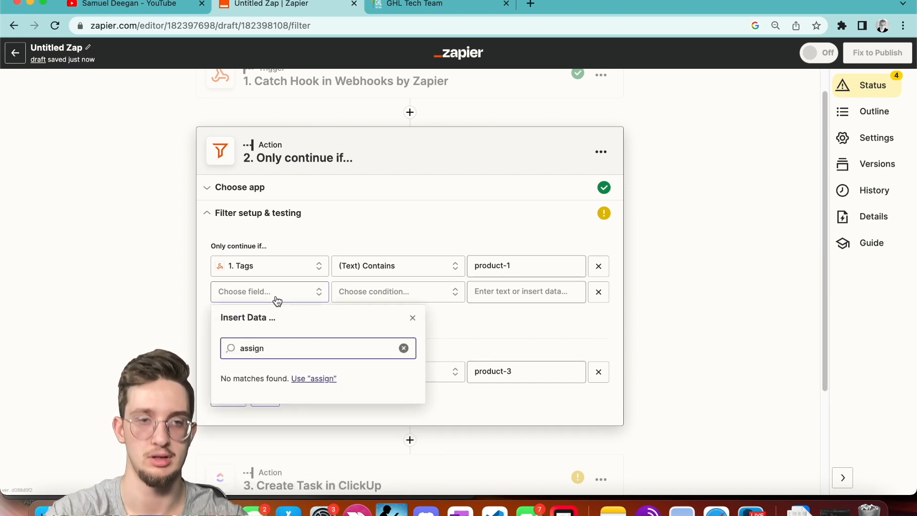
{"action": "key", "text": "BackSpace"}
{"action": "key", "text": "BackSpace"}
{"action": "key", "text": "BackSpace"}
{"action": "key", "text": "BackSpace"}
{"action": "key", "text": "BackSpace"}
{"action": "key", "text": "BackSpace"}
{"action": "type", "text": "user"}
{"action": "key", "text": "BackSpace"}
{"action": "key", "text": "BackSpace"}
{"action": "key", "text": "BackSpace"}
{"action": "key", "text": "BackSpace"}
{"action": "scroll", "coordinate": [253, 363], "scroll_direction": "down", "scroll_amount": 1}
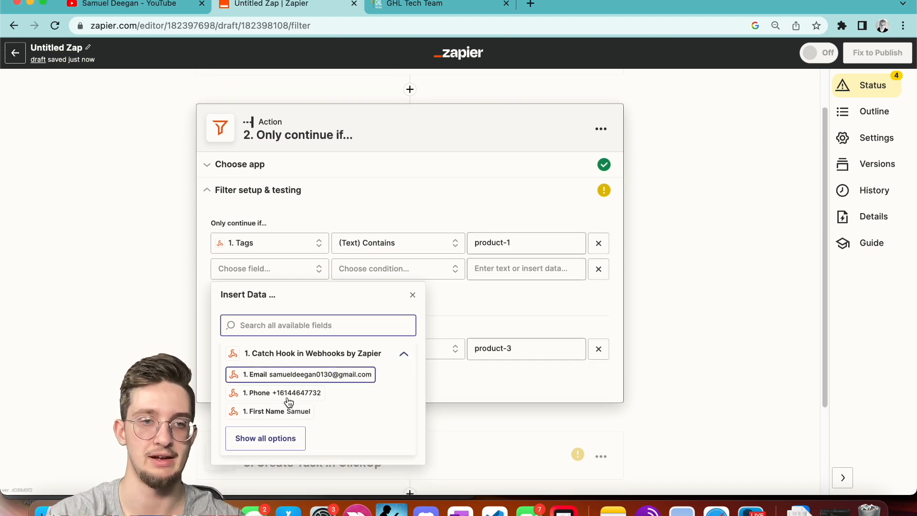
{"action": "left_click", "coordinate": [266, 435]}
{"action": "left_click", "coordinate": [277, 432]}
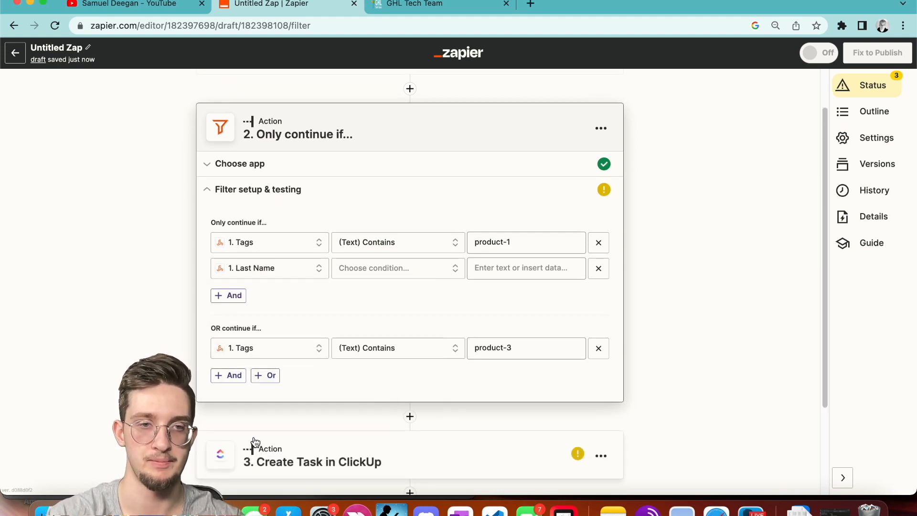
{"action": "left_click", "coordinate": [294, 267]}
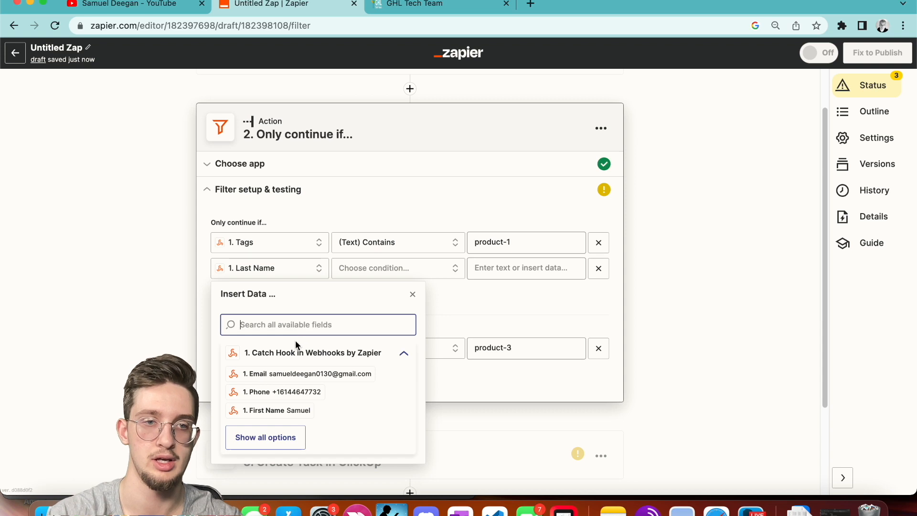
{"action": "left_click", "coordinate": [274, 389]}
{"action": "left_click", "coordinate": [378, 269]}
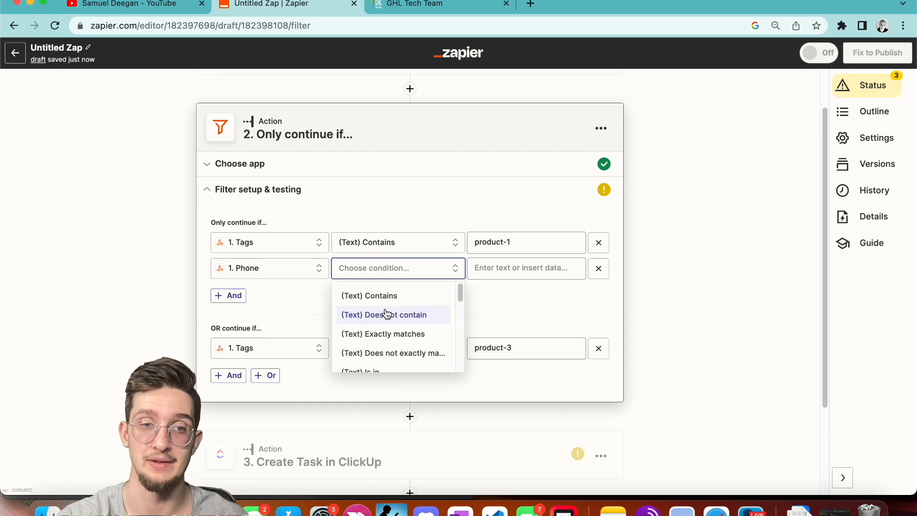
{"action": "scroll", "coordinate": [391, 320], "scroll_direction": "down", "scroll_amount": 8}
{"action": "scroll", "coordinate": [393, 326], "scroll_direction": "down", "scroll_amount": 1}
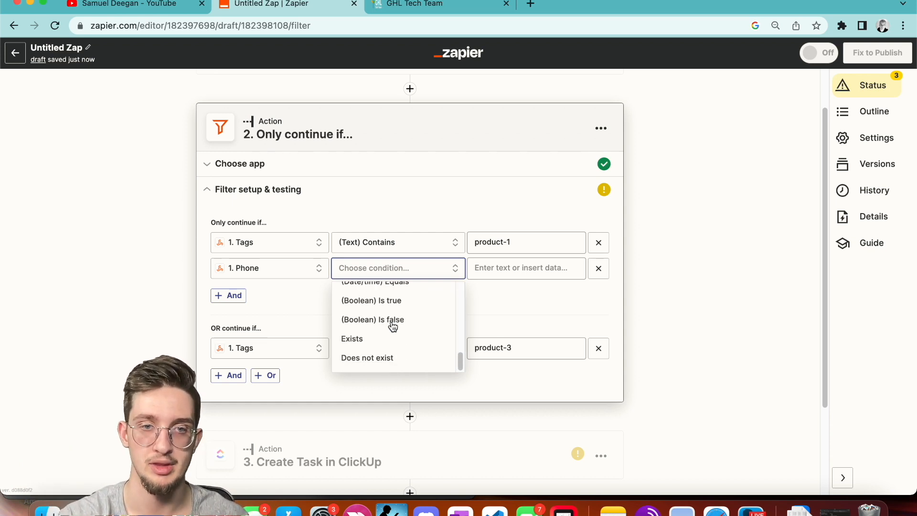
{"action": "left_click", "coordinate": [373, 341]}
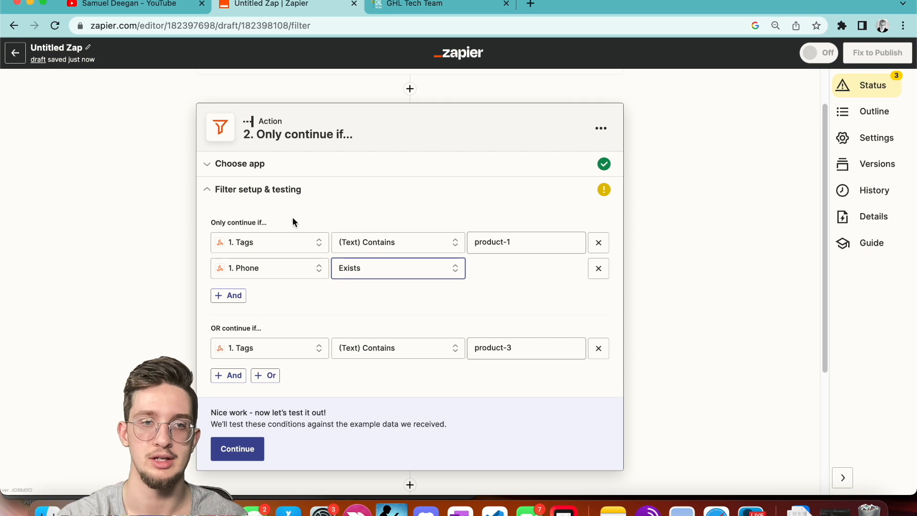
Add a 1. Phone Exists condition to the product-3 group.
{"action": "left_click", "coordinate": [225, 375]}
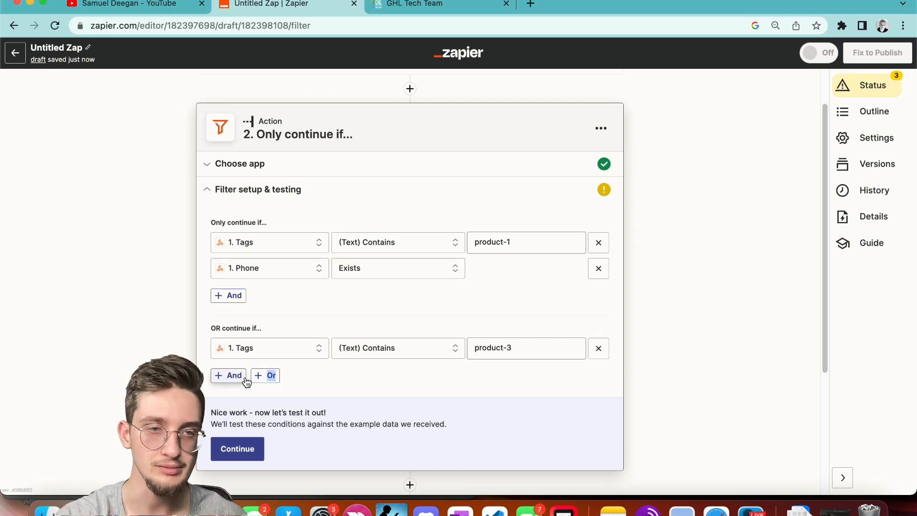
{"action": "left_click", "coordinate": [274, 377]}
{"action": "type", "text": "ohone"}
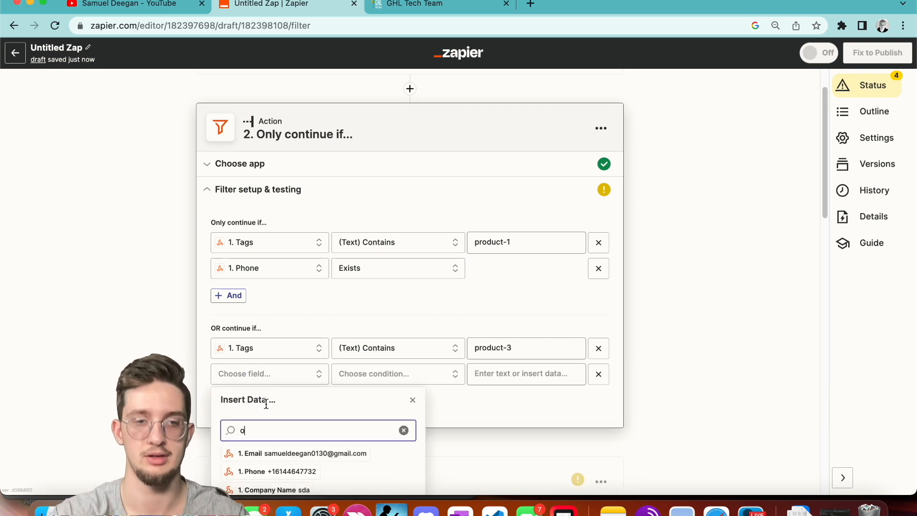
{"action": "key", "text": "BackSpace"}
{"action": "key", "text": "BackSpace"}
{"action": "key", "text": "BackSpace"}
{"action": "key", "text": "BackSpace"}
{"action": "key", "text": "BackSpace"}
{"action": "type", "text": "phone"}
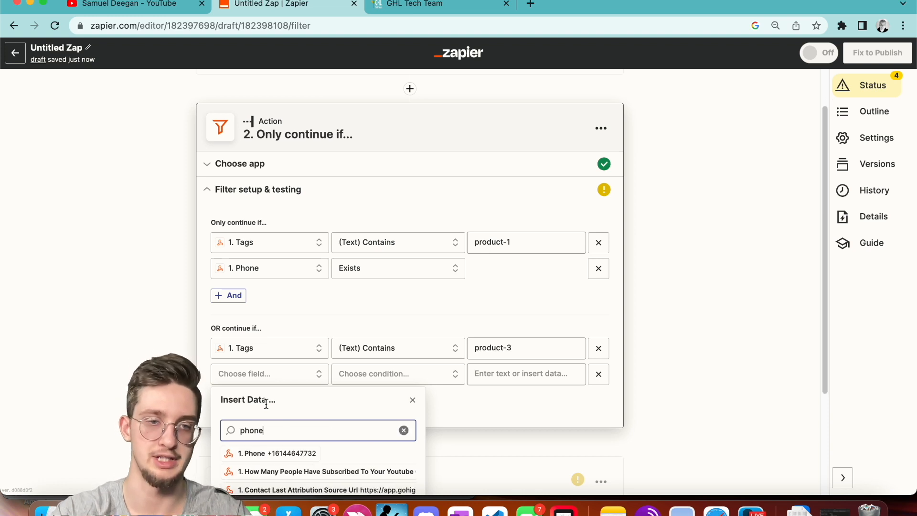
{"action": "left_click", "coordinate": [296, 453]}
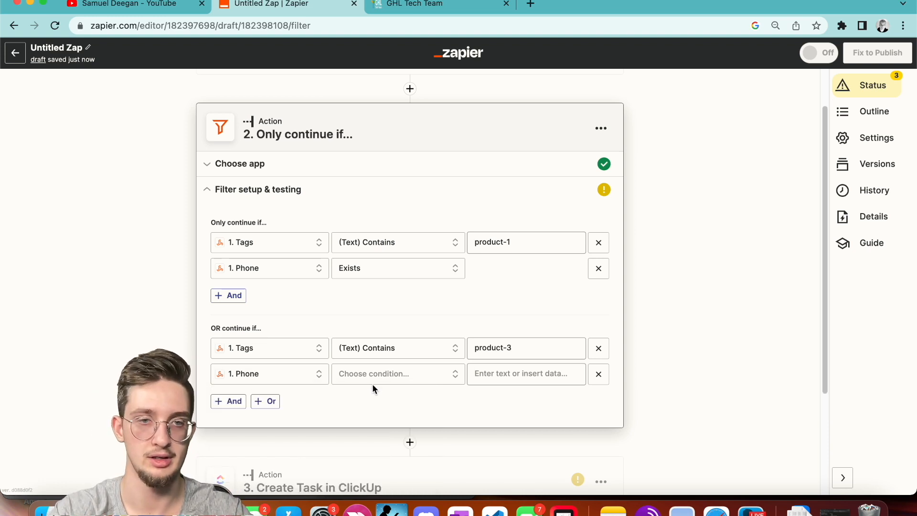
{"action": "left_click", "coordinate": [377, 379]}
{"action": "scroll", "coordinate": [380, 463], "scroll_direction": "down", "scroll_amount": 5}
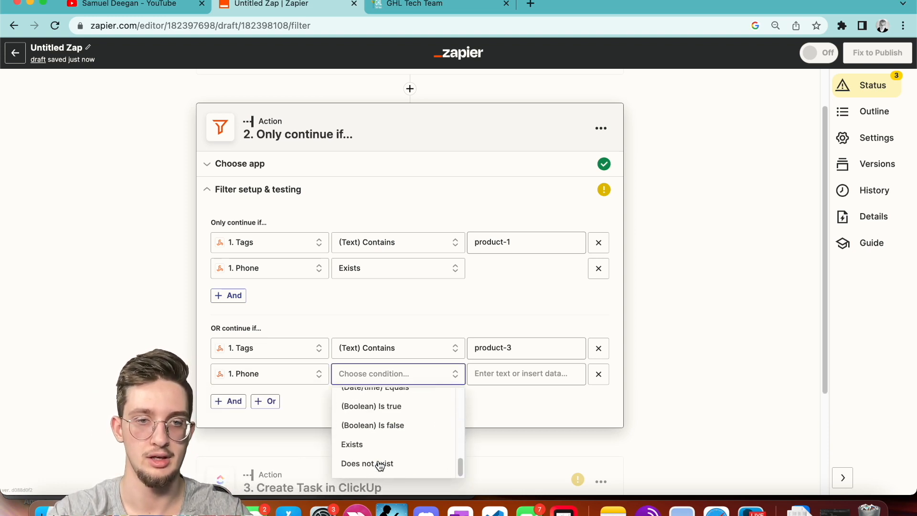
{"action": "left_click", "coordinate": [382, 432]}
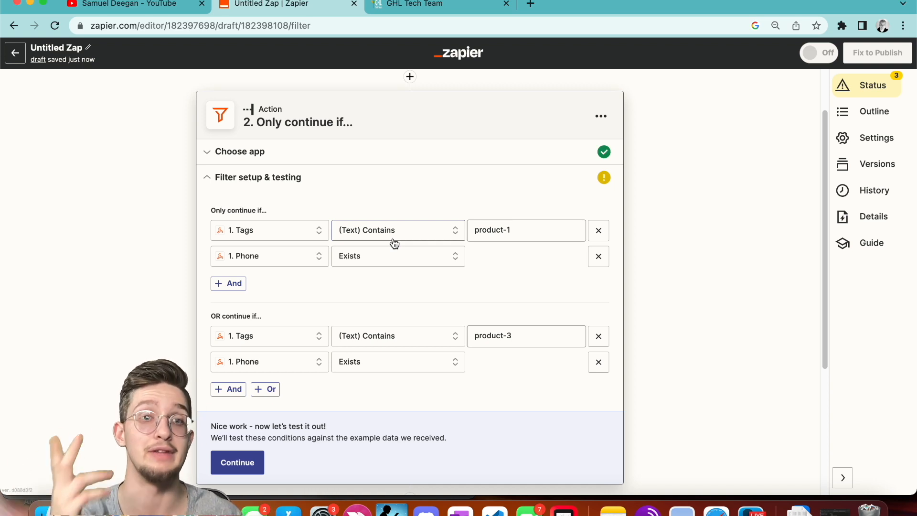
Delete both Phone Exists rows and the product-3 OR group, then switch to GoHighLevel.
{"action": "left_click", "coordinate": [599, 255]}
{"action": "left_click", "coordinate": [599, 336]}
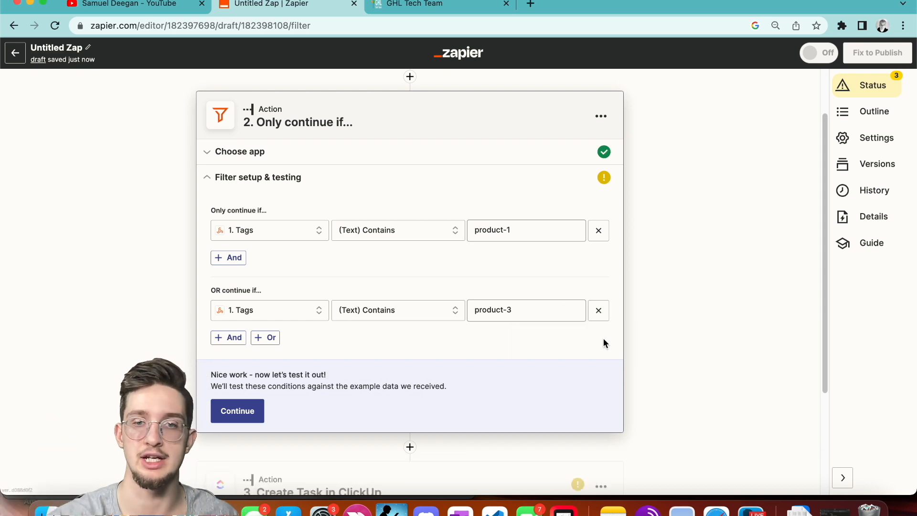
{"action": "left_click", "coordinate": [597, 308]}
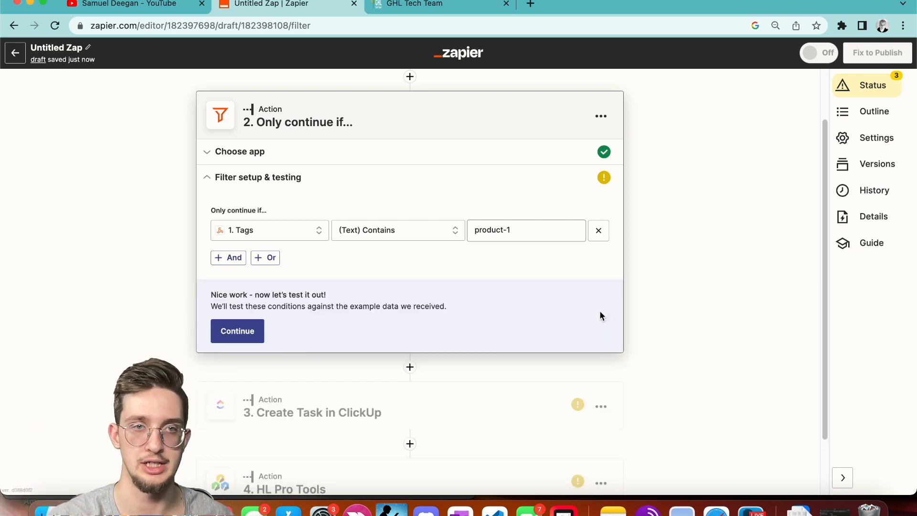
{"action": "scroll", "coordinate": [539, 261], "scroll_direction": "up", "scroll_amount": 1}
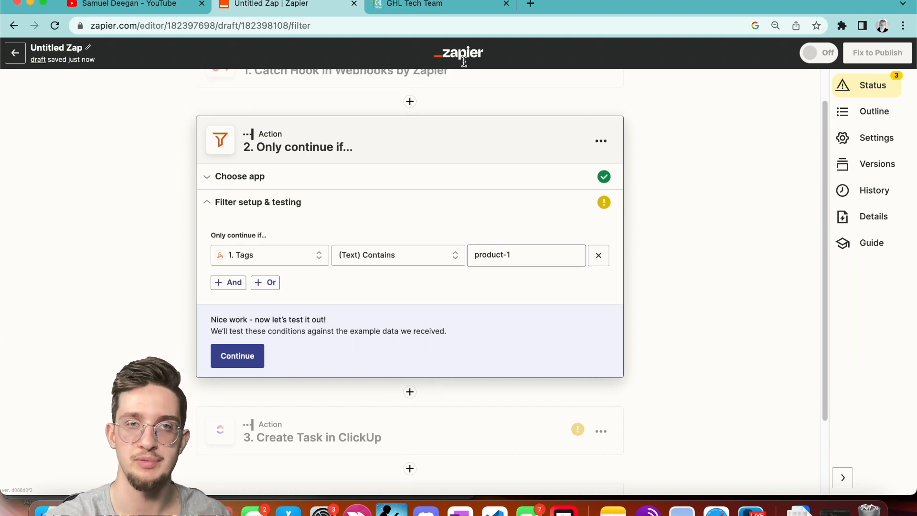
{"action": "left_click", "coordinate": [449, 8]}
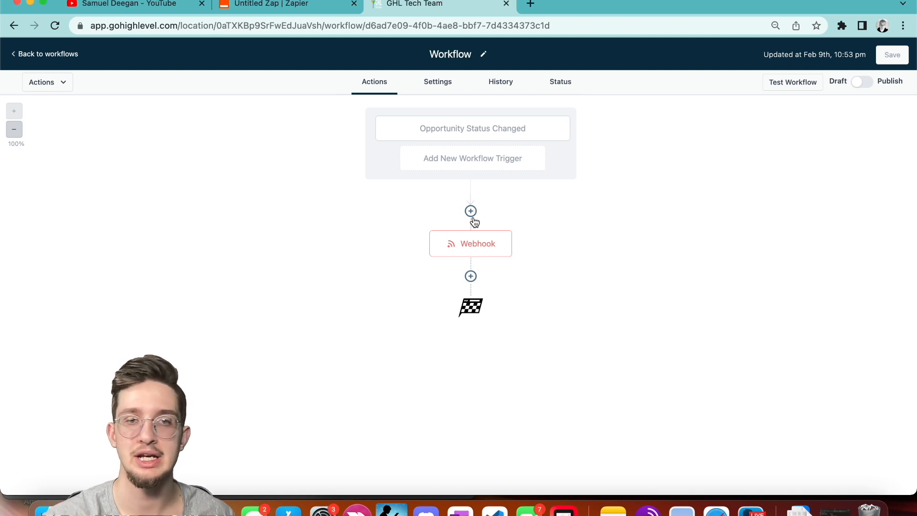
Insert an If / Else step before the Webhook with Tags as its condition field.
{"action": "left_click", "coordinate": [470, 212]}
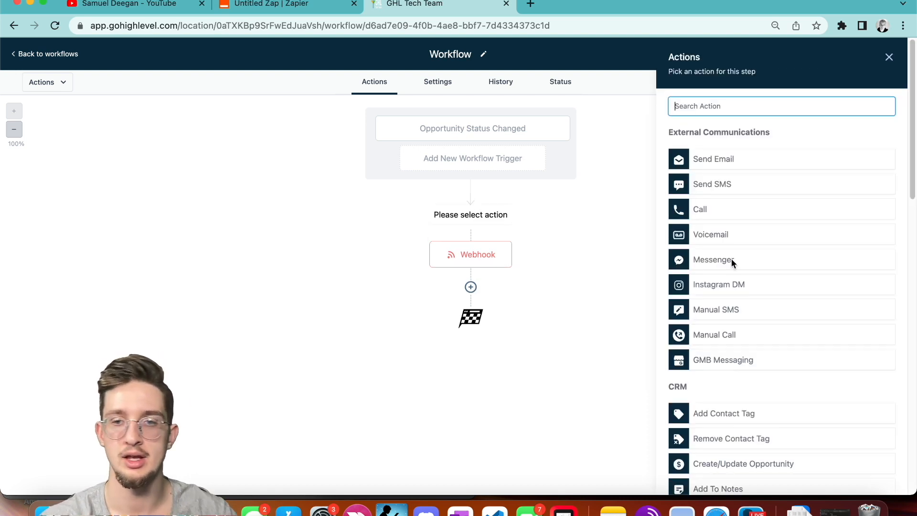
{"action": "scroll", "coordinate": [731, 260], "scroll_direction": "down", "scroll_amount": 15}
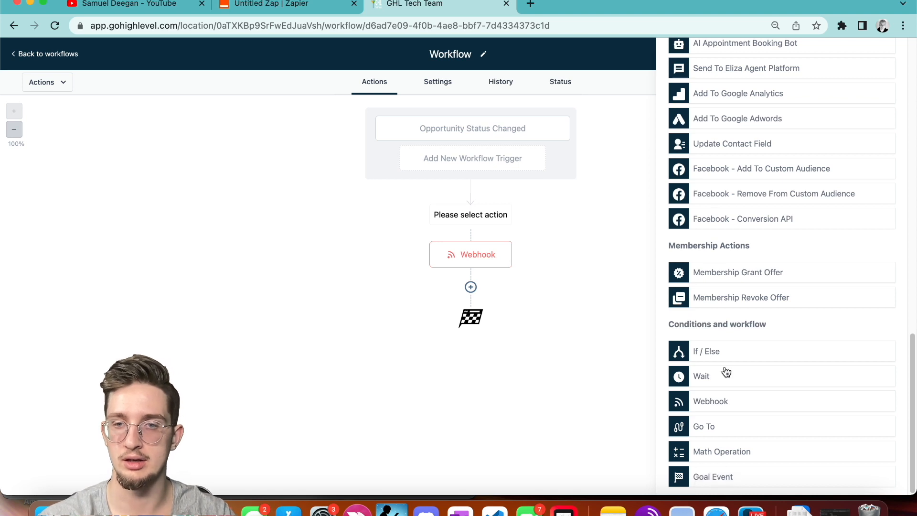
{"action": "left_click", "coordinate": [726, 351]}
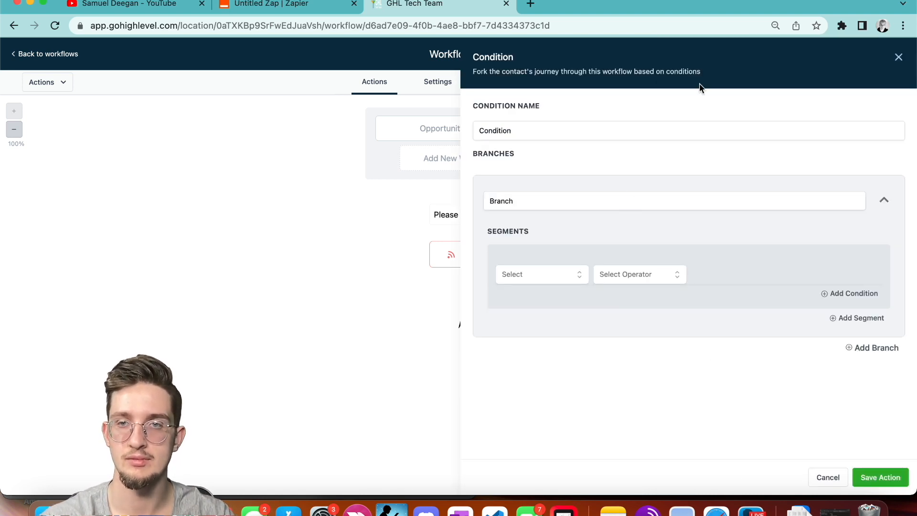
{"action": "left_click", "coordinate": [520, 281]}
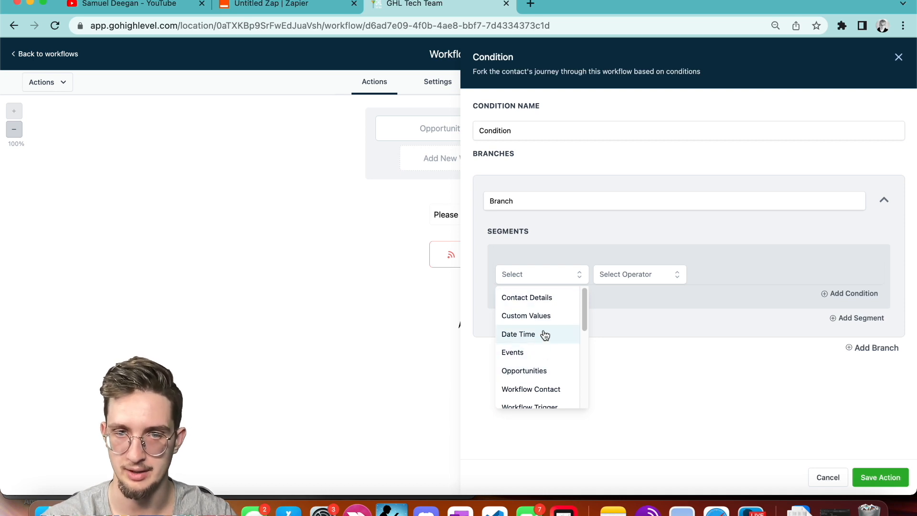
{"action": "scroll", "coordinate": [546, 305], "scroll_direction": "down", "scroll_amount": 5}
{"action": "left_click", "coordinate": [528, 276]}
{"action": "left_click", "coordinate": [528, 276]}
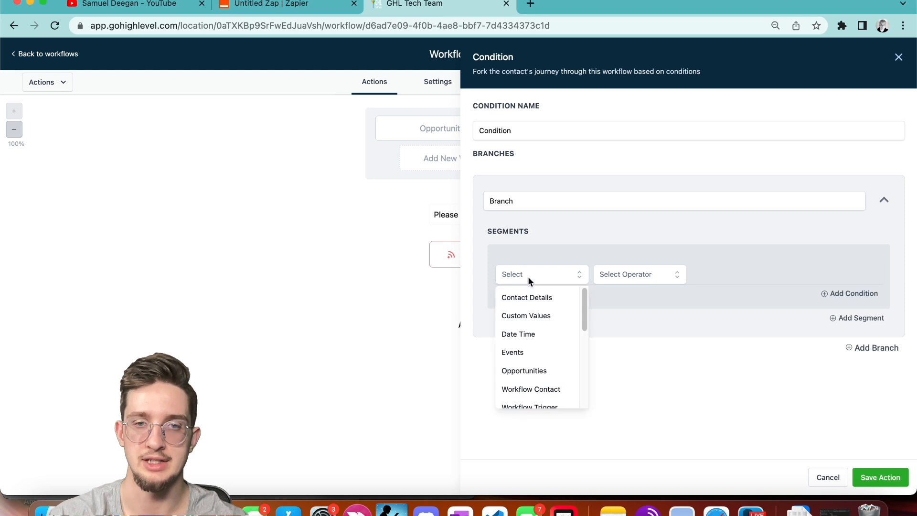
{"action": "left_click", "coordinate": [527, 297]}
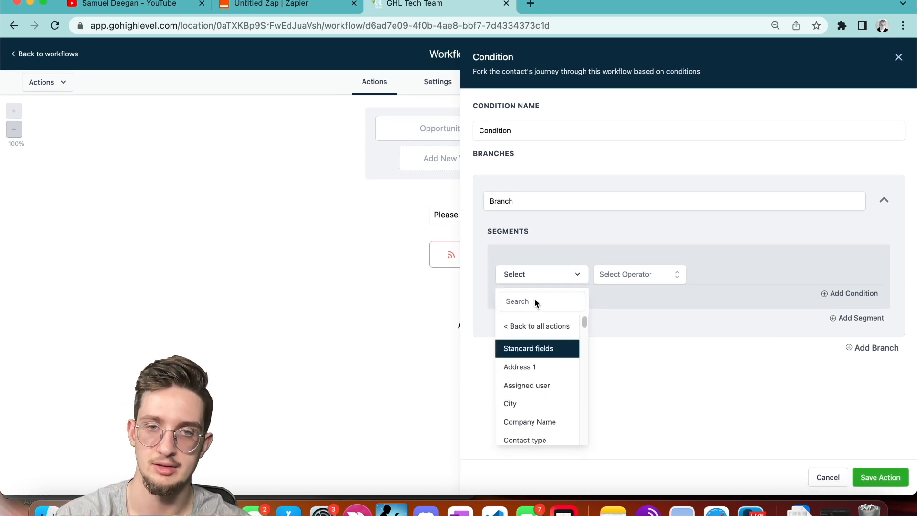
{"action": "type", "text": "tags"}
{"action": "left_click", "coordinate": [533, 342]}
Set the condition to Tags Includes product-1.
{"action": "left_click", "coordinate": [616, 279]}
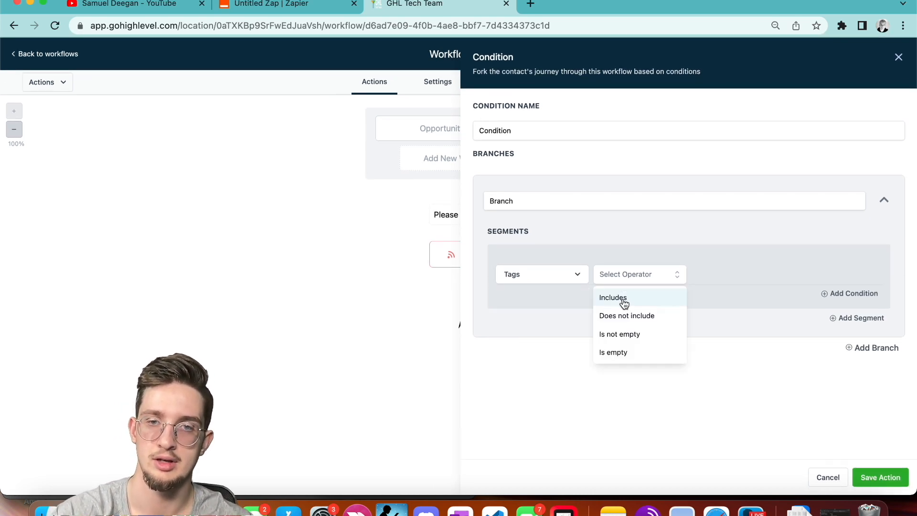
{"action": "left_click", "coordinate": [622, 301]}
{"action": "left_click", "coordinate": [713, 280]}
{"action": "type", "text": "co"}
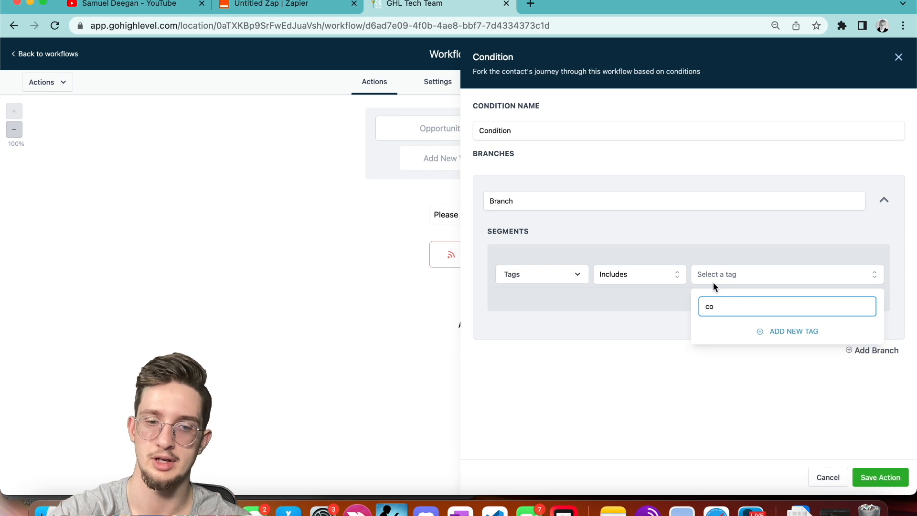
{"action": "type", "text": "n"}
{"action": "key", "text": "BackSpace"}
{"action": "key", "text": "BackSpace"}
{"action": "key", "text": "BackSpace"}
{"action": "type", "text": "product-1"}
{"action": "left_click", "coordinate": [749, 320]}
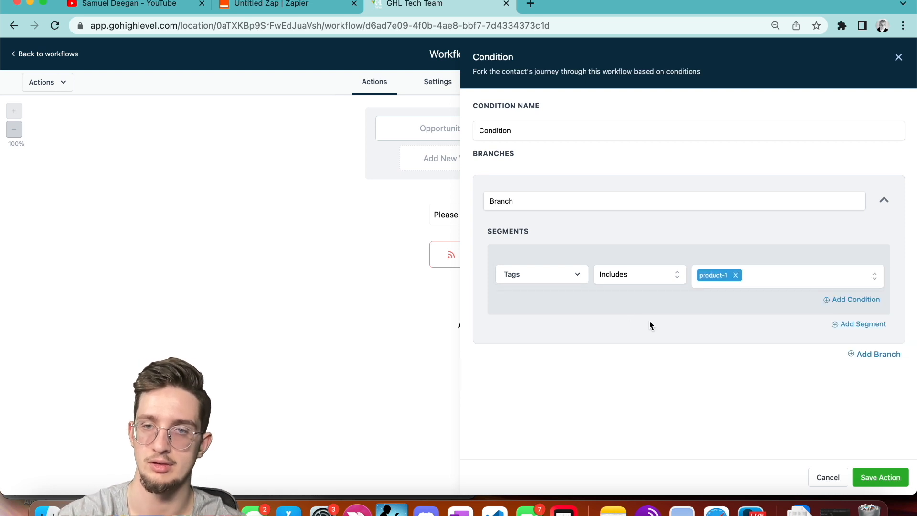
Add an AND rule requiring Phone is not empty and save the condition step.
{"action": "left_click", "coordinate": [845, 300]}
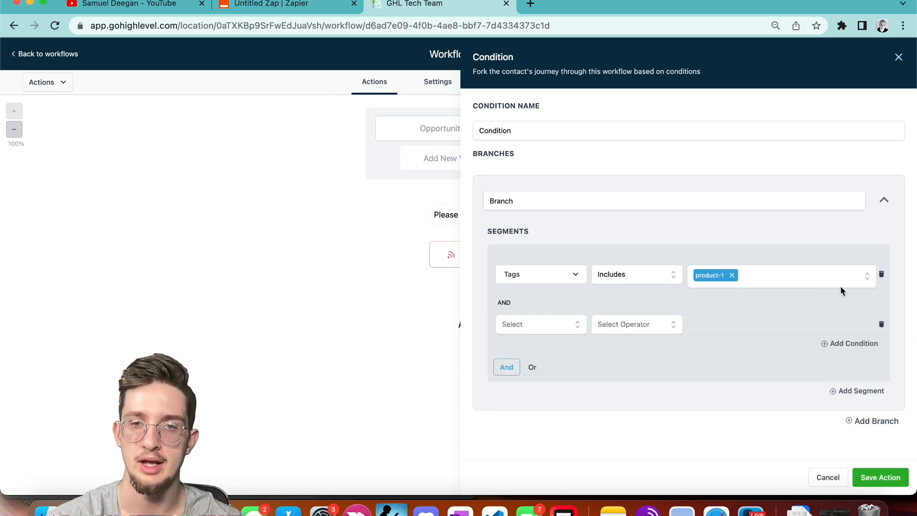
{"action": "left_click", "coordinate": [556, 328]}
{"action": "scroll", "coordinate": [550, 400], "scroll_direction": "down", "scroll_amount": 1}
{"action": "scroll", "coordinate": [550, 400], "scroll_direction": "up", "scroll_amount": 1}
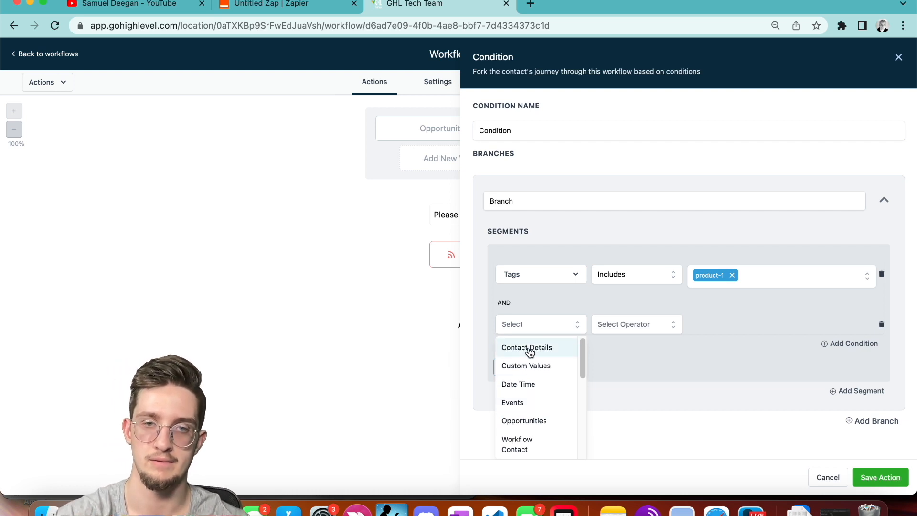
{"action": "left_click", "coordinate": [521, 329]}
{"action": "left_click", "coordinate": [521, 329]}
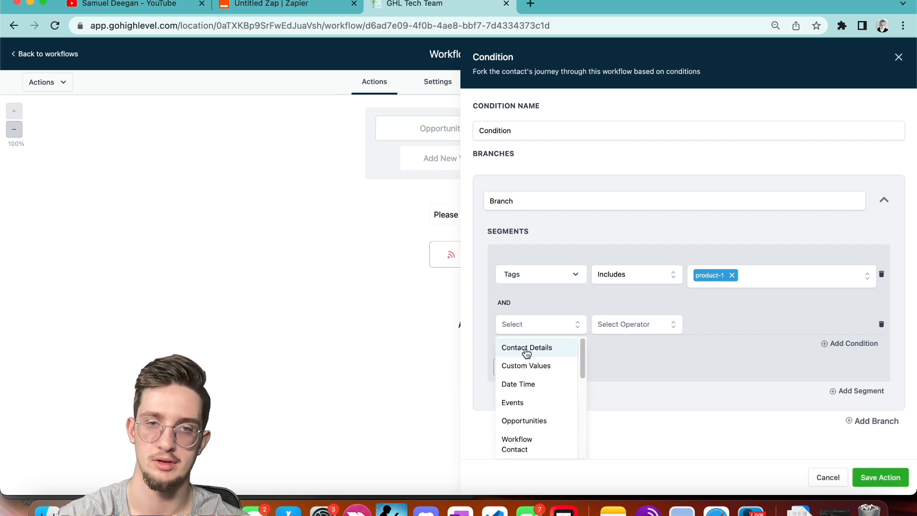
{"action": "left_click", "coordinate": [525, 349]}
{"action": "type", "text": "phone"}
{"action": "left_click", "coordinate": [514, 396]}
{"action": "left_click", "coordinate": [639, 323]}
{"action": "left_click", "coordinate": [636, 423]}
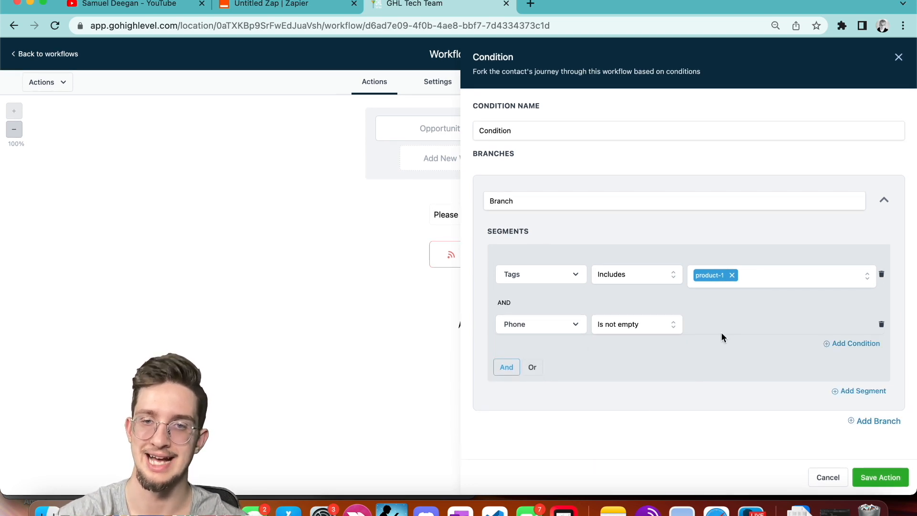
{"action": "left_click", "coordinate": [883, 478]}
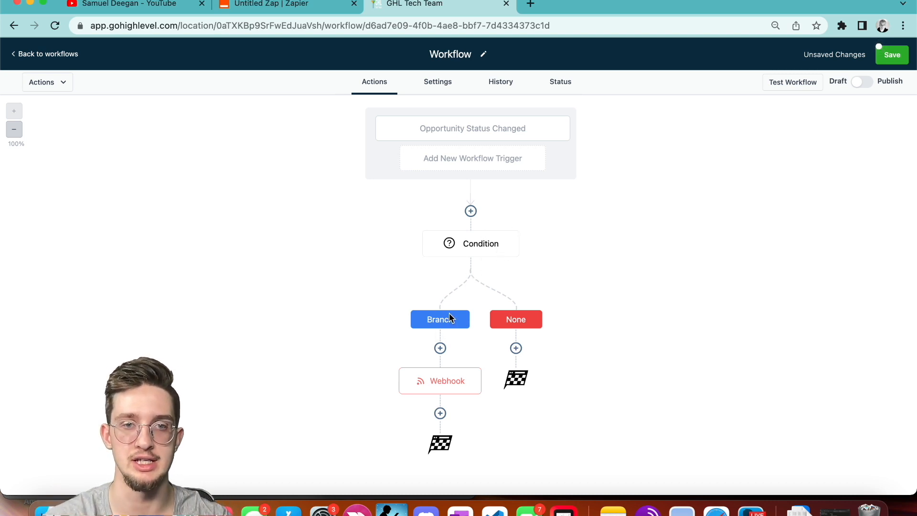
{"action": "left_click", "coordinate": [492, 244]}
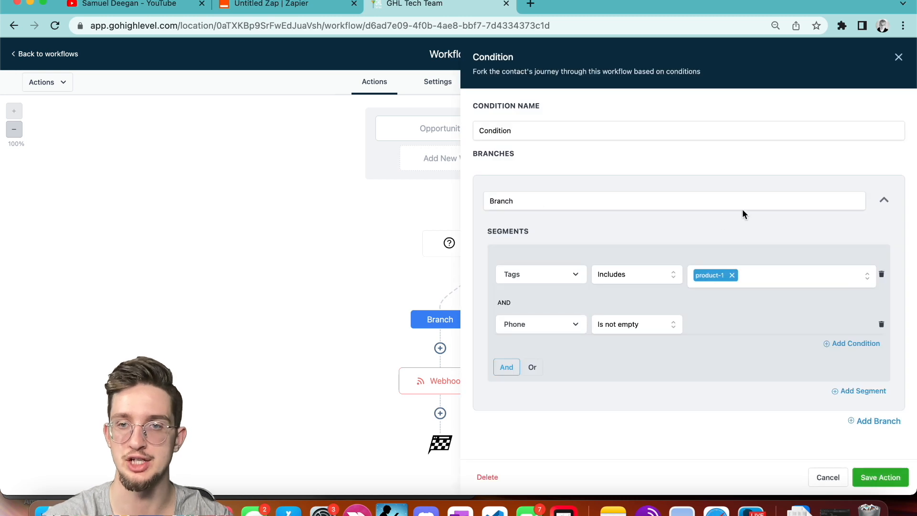
{"action": "left_click", "coordinate": [898, 57]}
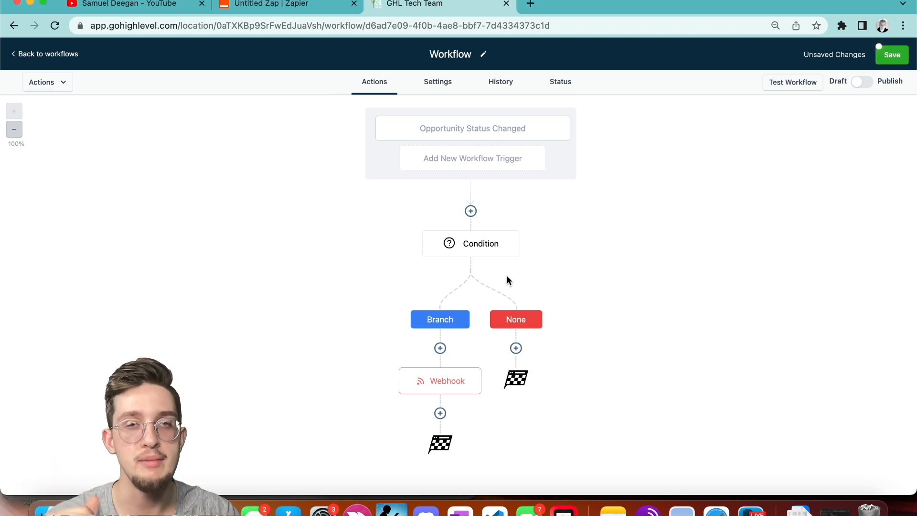
Delete the filter step from the Zapier zap.
{"action": "left_click", "coordinate": [315, 5]}
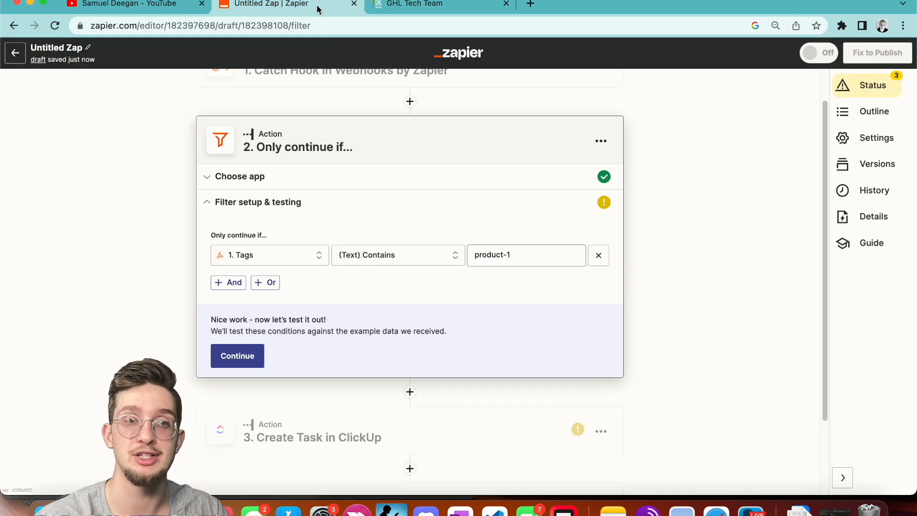
{"action": "left_click", "coordinate": [600, 142]}
{"action": "left_click", "coordinate": [559, 228]}
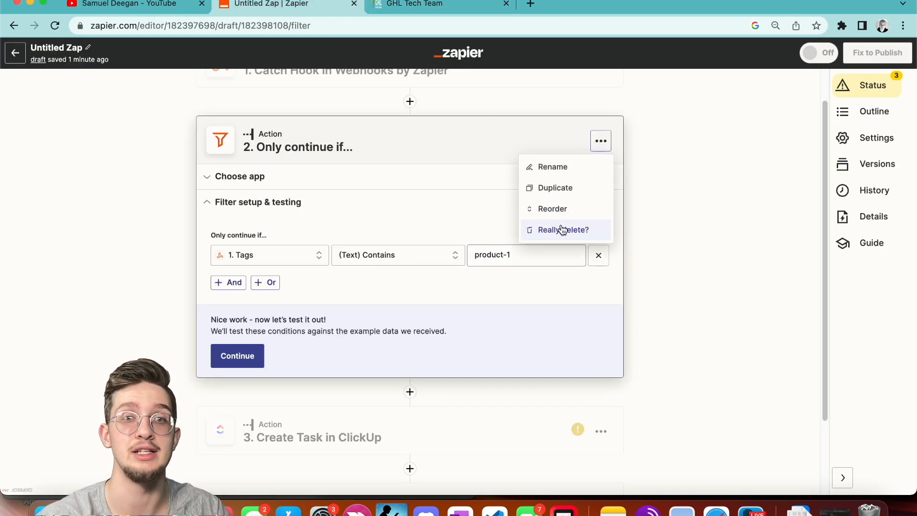
{"action": "left_click", "coordinate": [561, 230]}
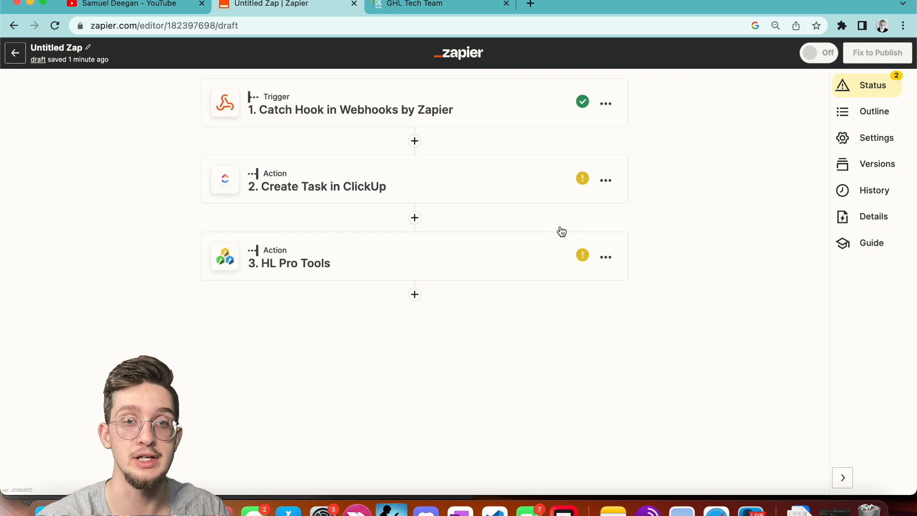
Add a Formatter by Zapier step after the trigger with the Utilities event.
{"action": "left_click", "coordinate": [415, 141]}
{"action": "type", "text": "formatter"}
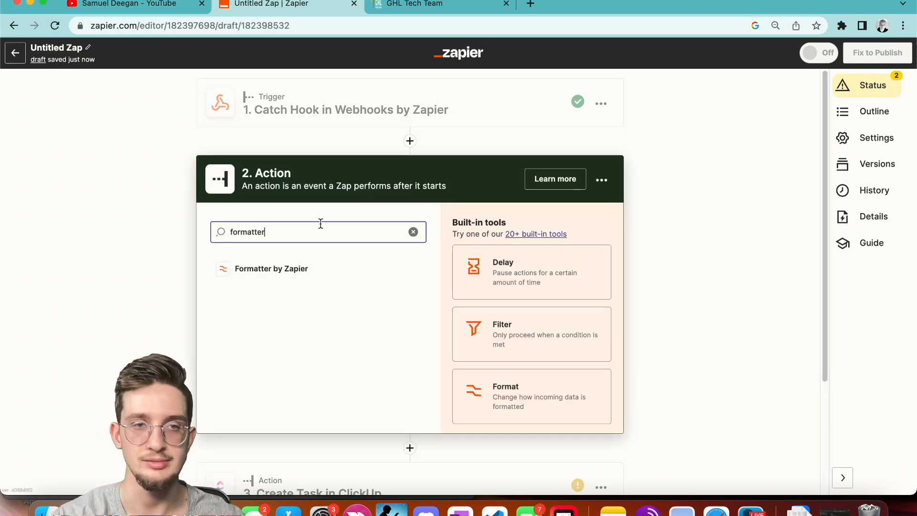
{"action": "left_click", "coordinate": [212, 279]}
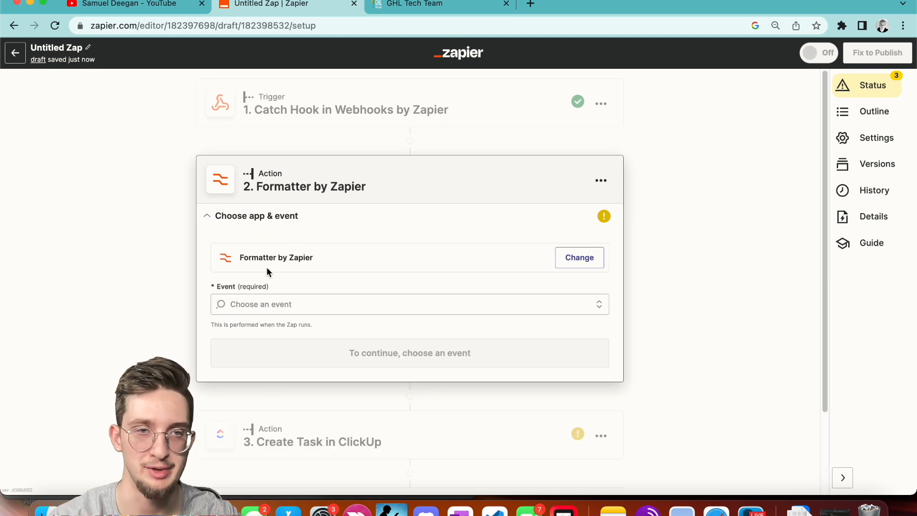
{"action": "left_click", "coordinate": [268, 306]}
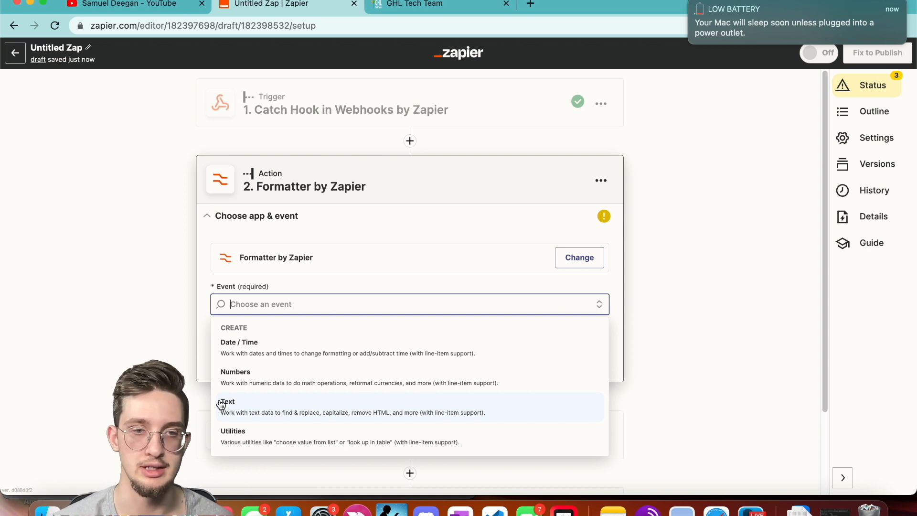
{"action": "left_click", "coordinate": [259, 450]}
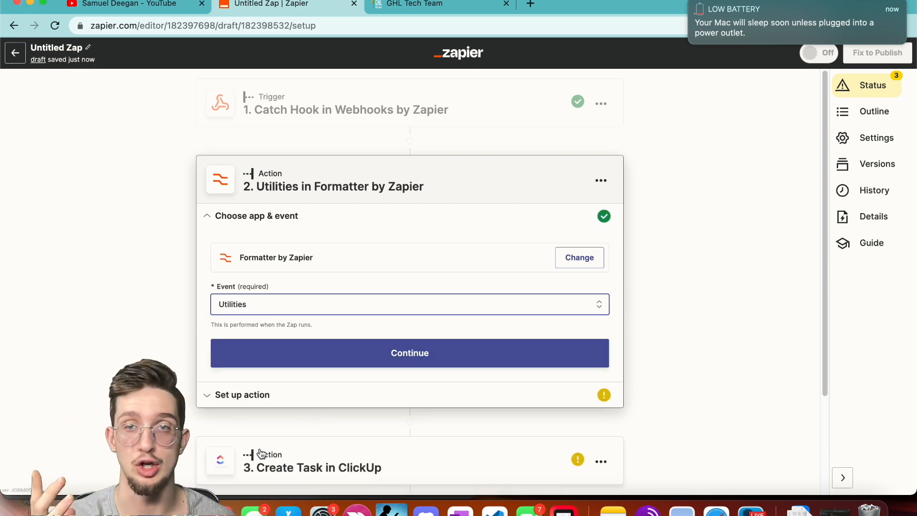
{"action": "left_click", "coordinate": [370, 351]}
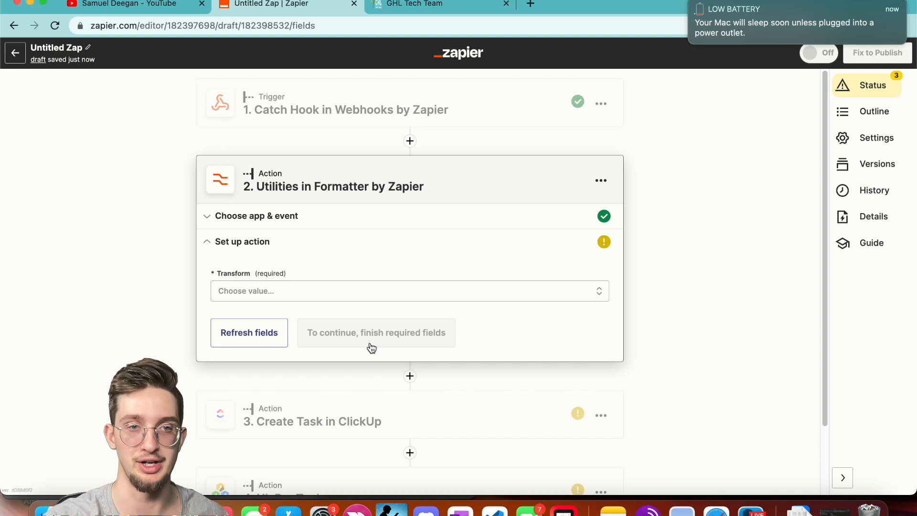
Browse the Formatter's Utilities transforms, trying Line-item to Text.
{"action": "left_click", "coordinate": [311, 289]}
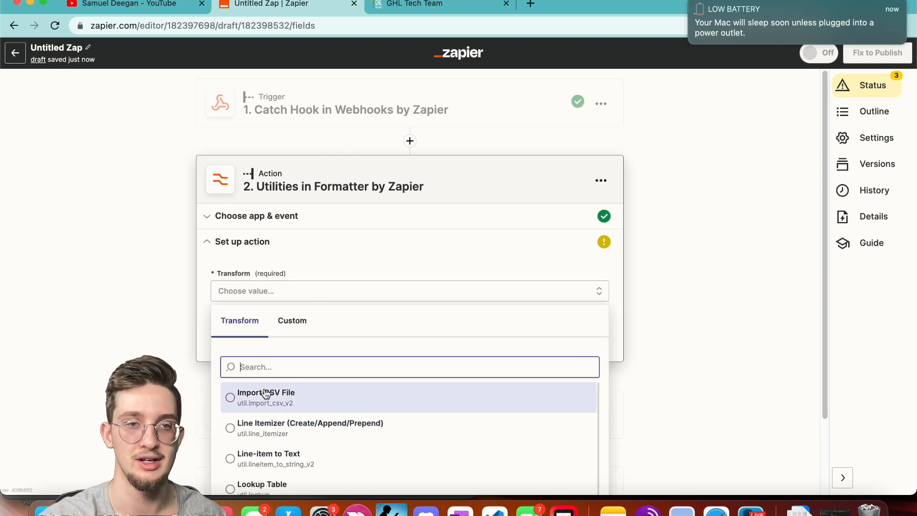
{"action": "left_click", "coordinate": [267, 451]}
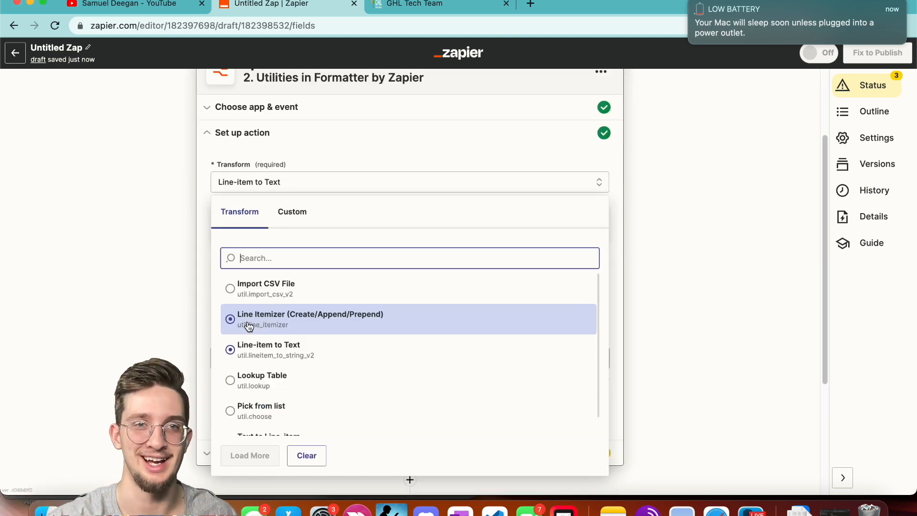
{"action": "scroll", "coordinate": [263, 302], "scroll_direction": "down", "scroll_amount": 1}
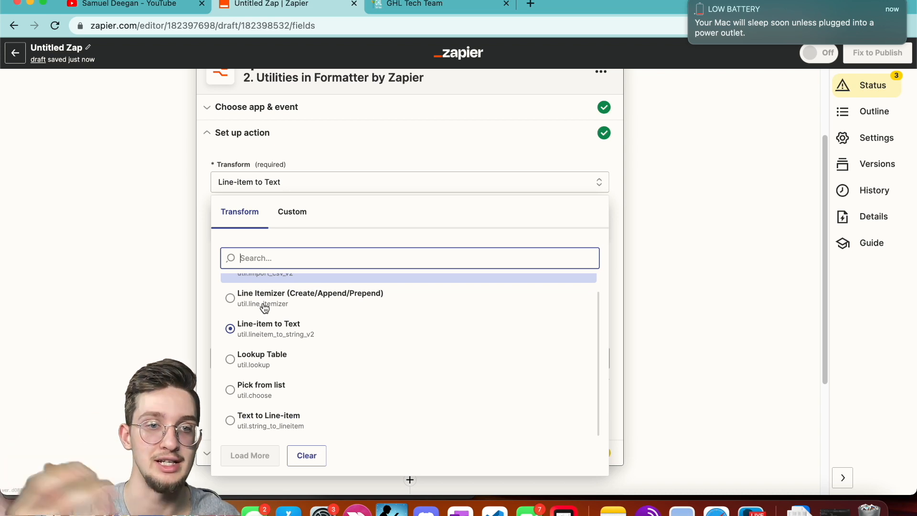
{"action": "scroll", "coordinate": [265, 308], "scroll_direction": "up", "scroll_amount": 1}
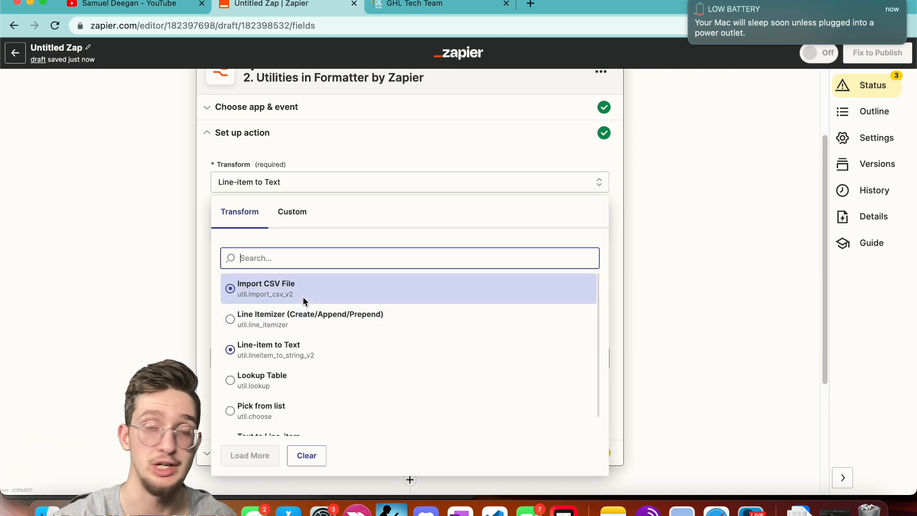
{"action": "scroll", "coordinate": [302, 297], "scroll_direction": "down", "scroll_amount": 1}
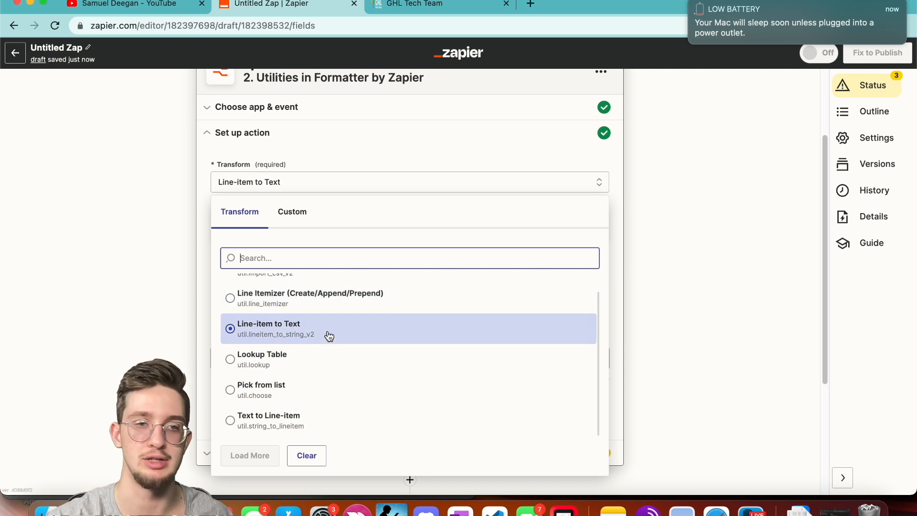
{"action": "left_click", "coordinate": [284, 317]}
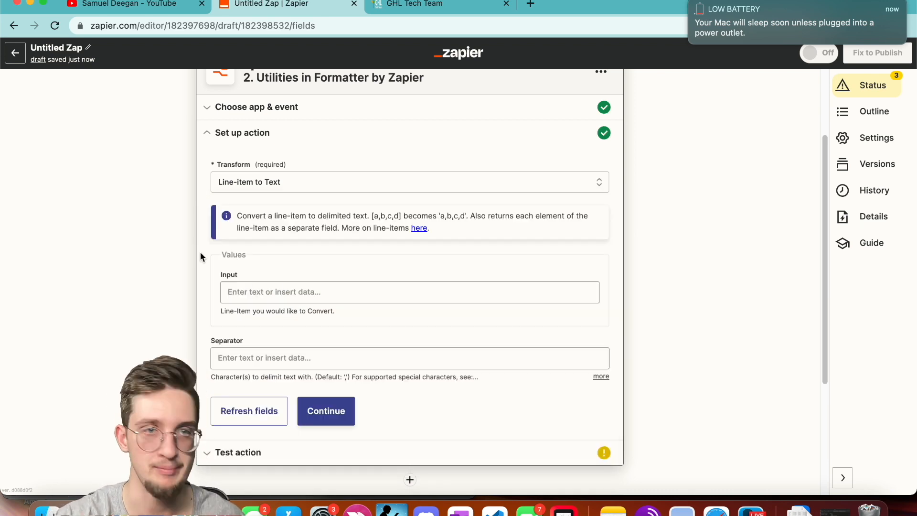
{"action": "left_click", "coordinate": [313, 179]}
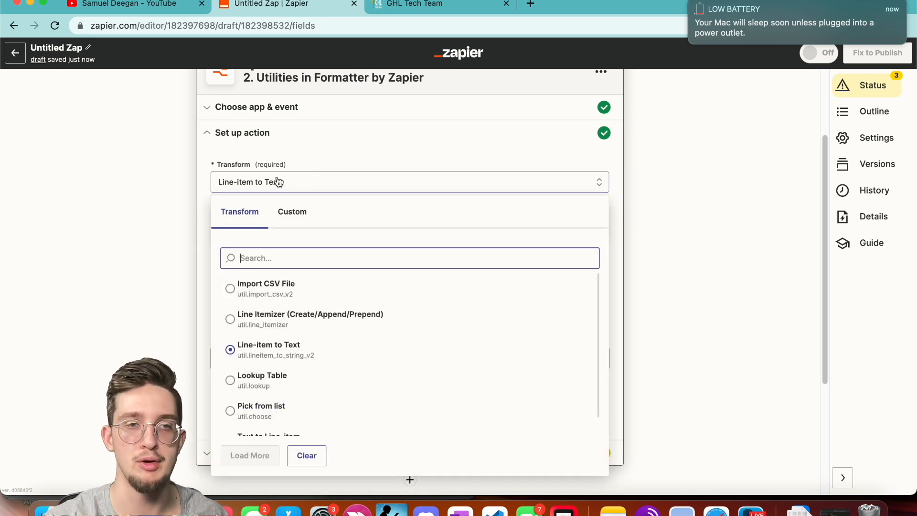
{"action": "left_click", "coordinate": [260, 143]}
Change the Formatter step's event from Utilities to Date / Time.
{"action": "left_click", "coordinate": [265, 108]}
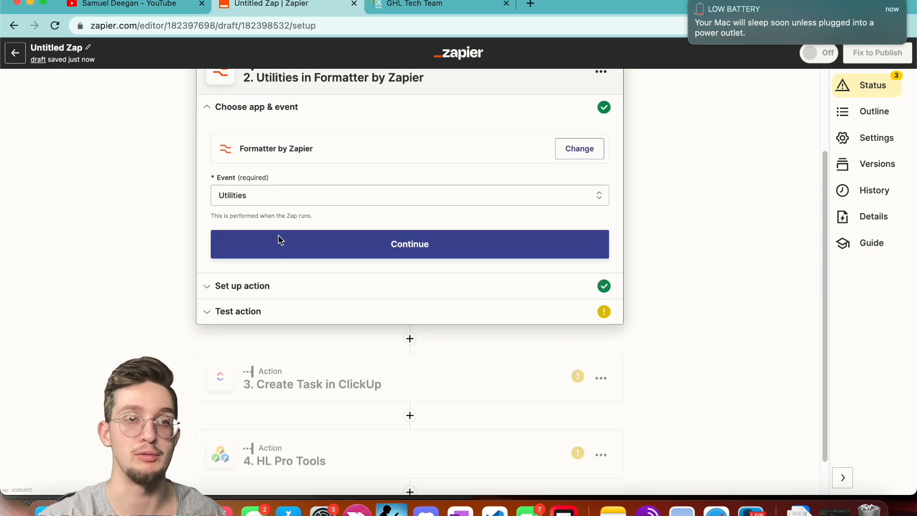
{"action": "left_click", "coordinate": [267, 285]}
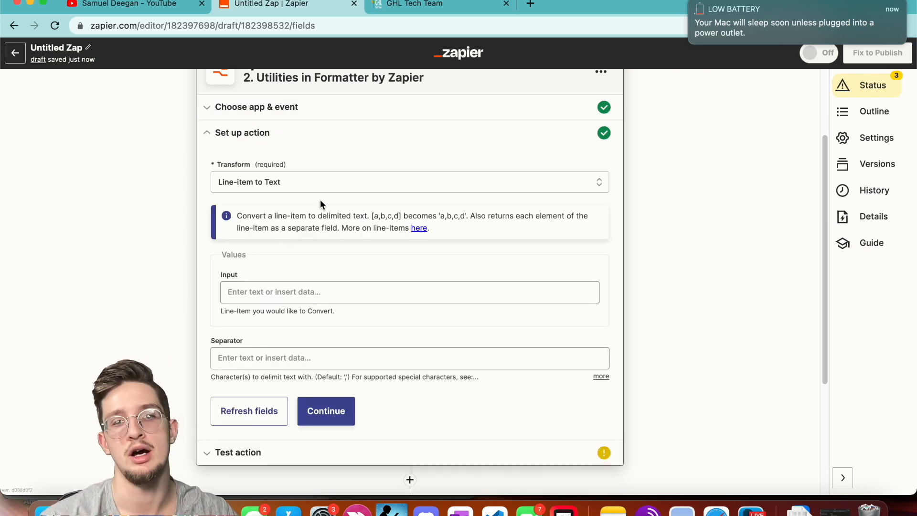
{"action": "scroll", "coordinate": [310, 180], "scroll_direction": "up", "scroll_amount": 1}
{"action": "left_click", "coordinate": [259, 143]}
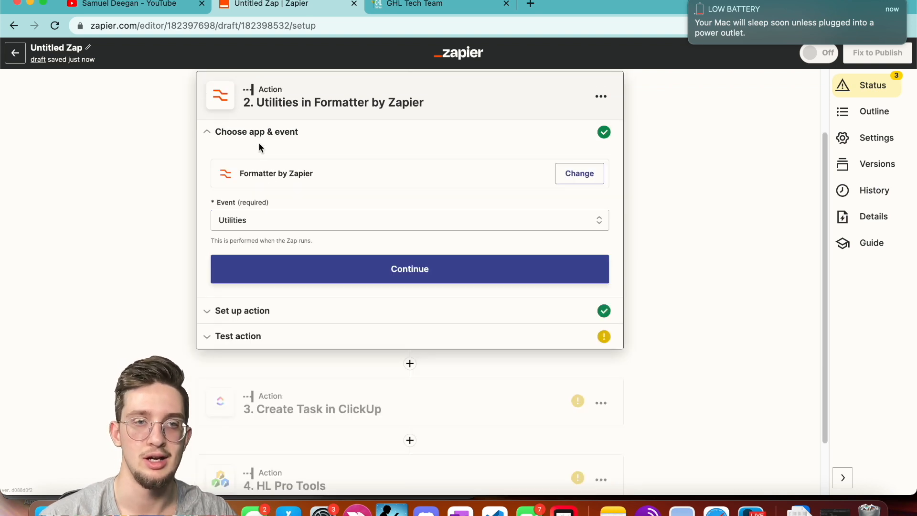
{"action": "left_click", "coordinate": [376, 221]}
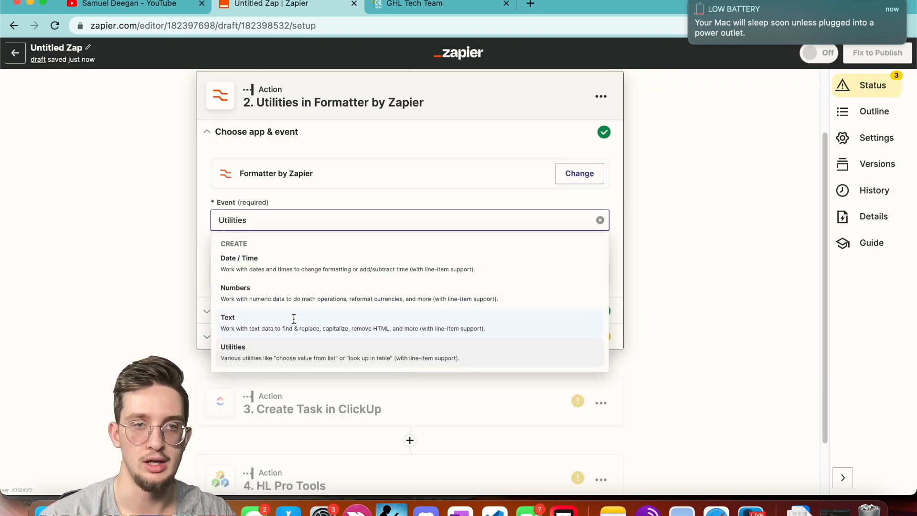
{"action": "left_click", "coordinate": [310, 267]}
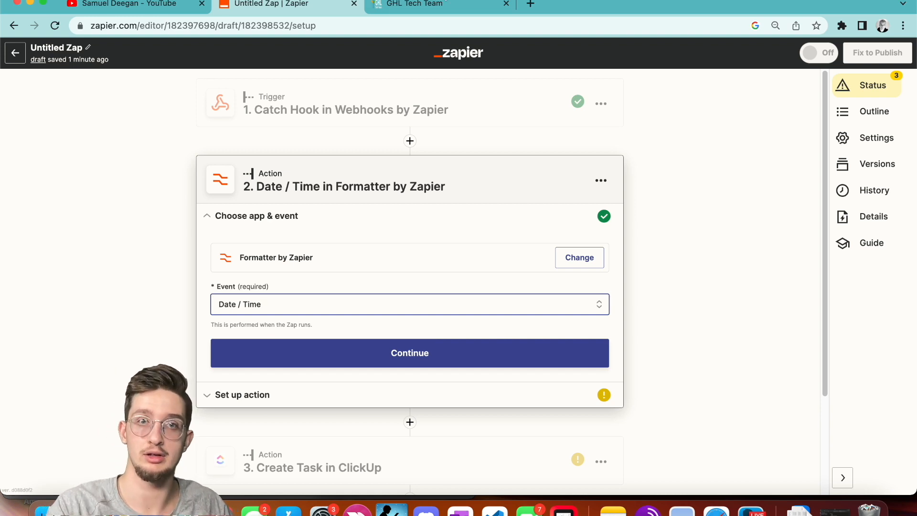
{"action": "left_click", "coordinate": [435, 6]}
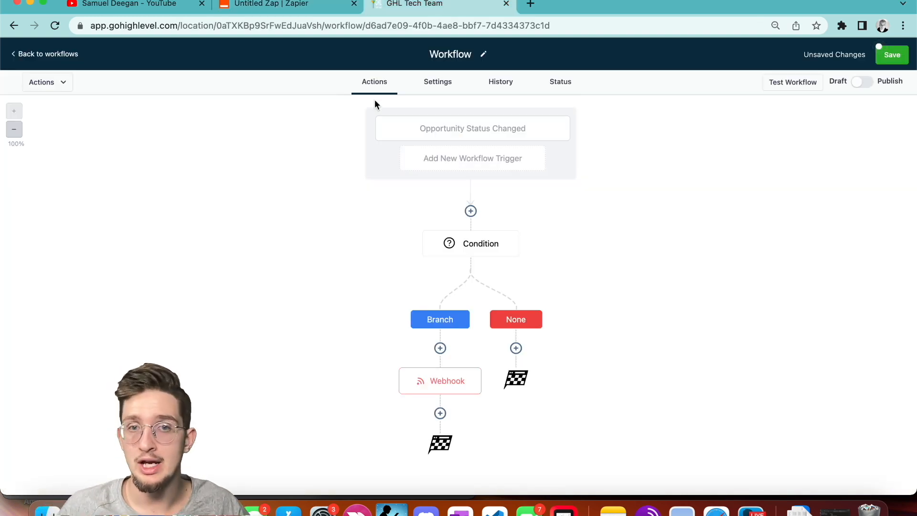
Delete the Condition step from the GoHighLevel workflow.
{"action": "left_click", "coordinate": [464, 250]}
{"action": "left_click", "coordinate": [500, 475]}
{"action": "left_click", "coordinate": [546, 312]}
Add a Webhook action pointing to the pasted Zapier hook URL and save the workflow.
{"action": "left_click", "coordinate": [469, 240]}
{"action": "scroll", "coordinate": [775, 296], "scroll_direction": "down", "scroll_amount": 10}
{"action": "left_click", "coordinate": [716, 402]}
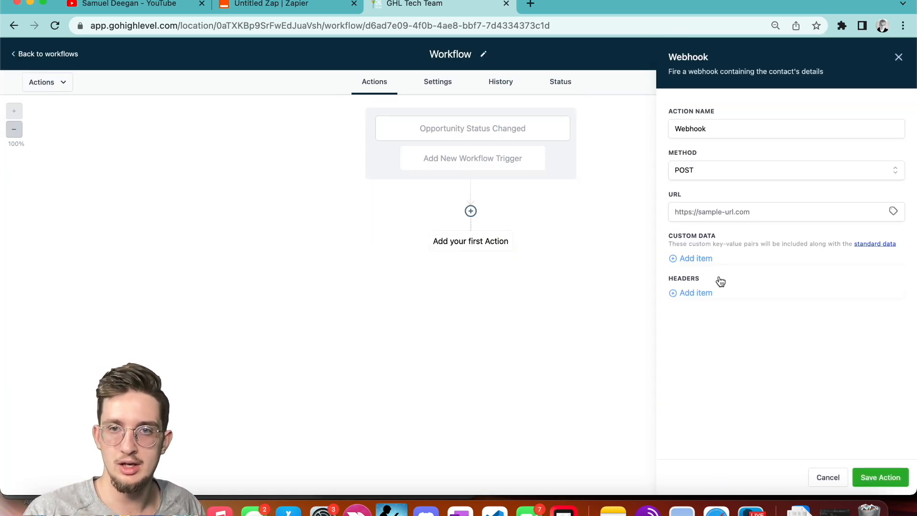
{"action": "left_click", "coordinate": [806, 220]}
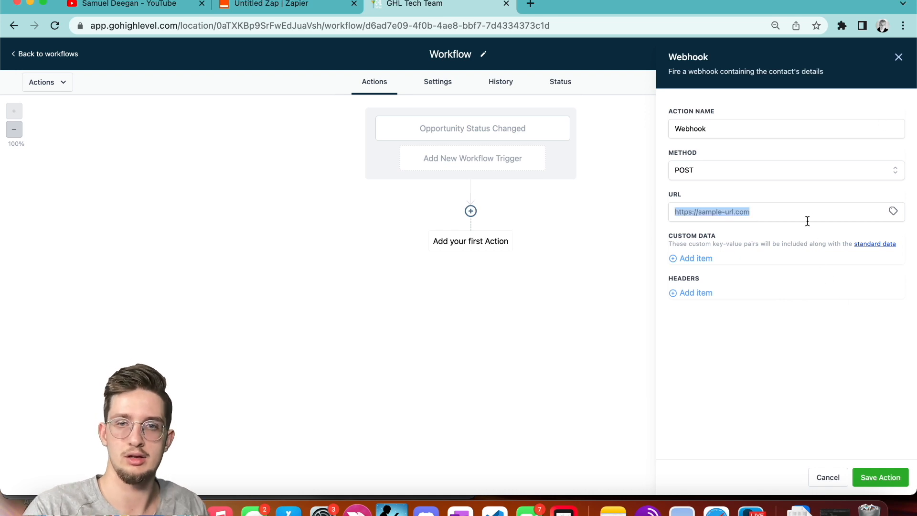
{"action": "left_click", "coordinate": [879, 477]}
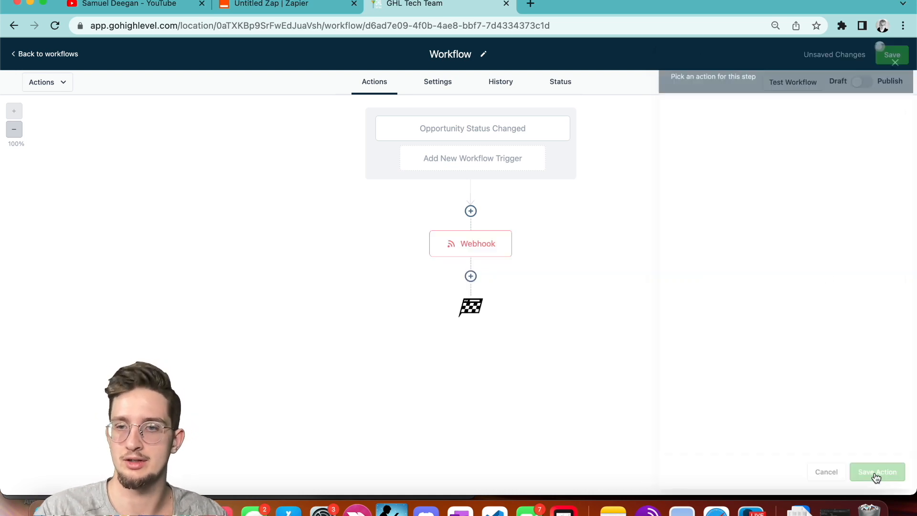
{"action": "left_click", "coordinate": [882, 54]}
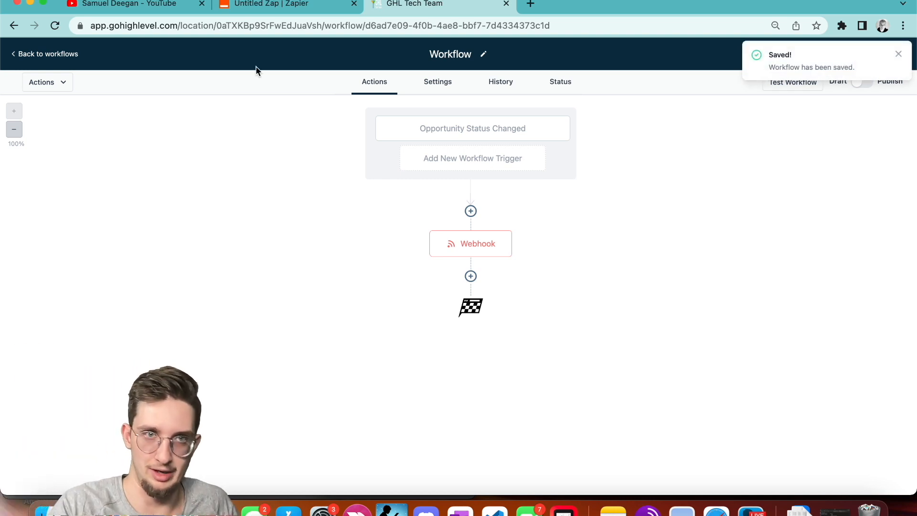
{"action": "left_click", "coordinate": [276, 11]}
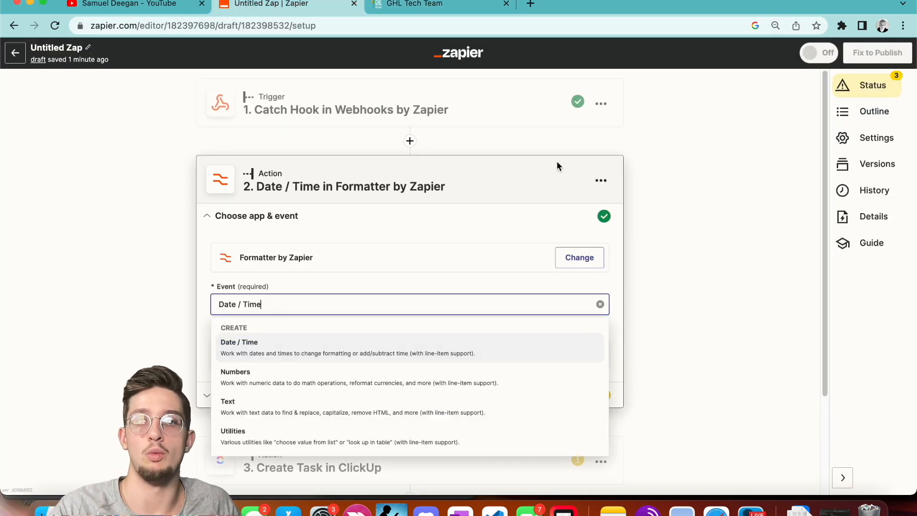
Keep Date / Time as the Formatter event and set up its Add/Subtract Time transform.
{"action": "left_click", "coordinate": [725, 183]}
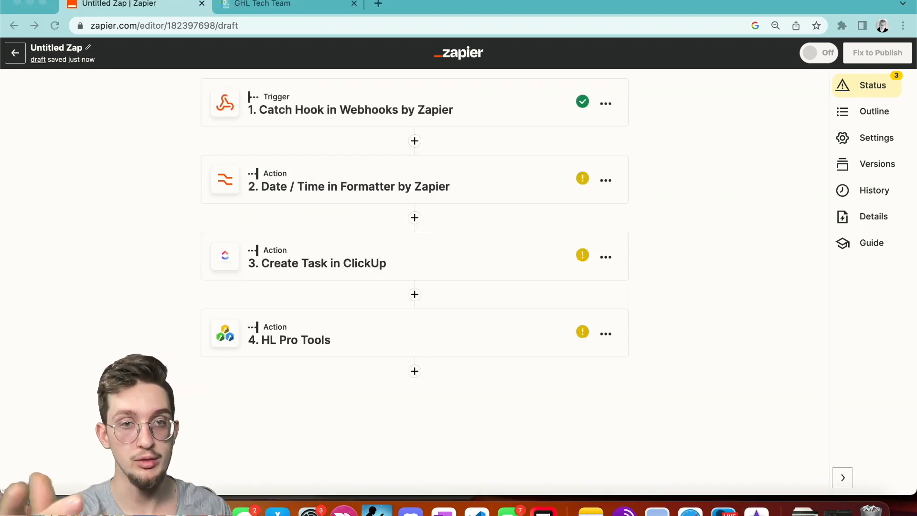
{"action": "left_click", "coordinate": [505, 245]}
{"action": "left_click", "coordinate": [456, 185]}
{"action": "left_click", "coordinate": [313, 307]}
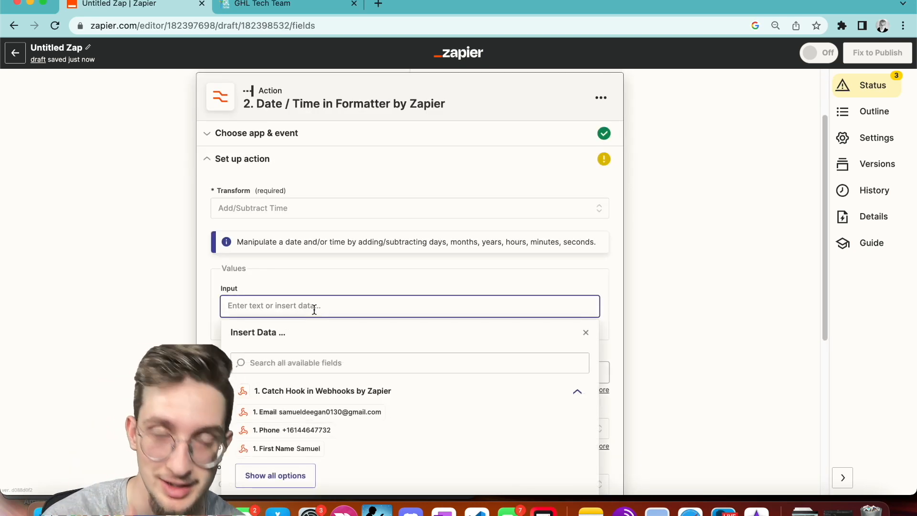
Insert the {{zap_meta_human_now}} current-time variable as the Formatter's Input.
{"action": "type", "text": "{zap_meta_human_now}}"}
{"action": "left_click", "coordinate": [225, 306]}
{"action": "type", "text": "{"}
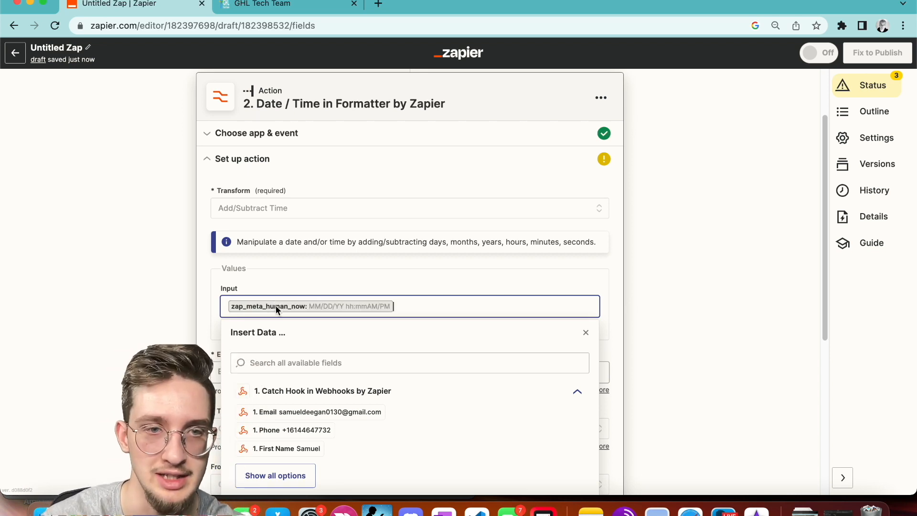
{"action": "left_click", "coordinate": [199, 303]}
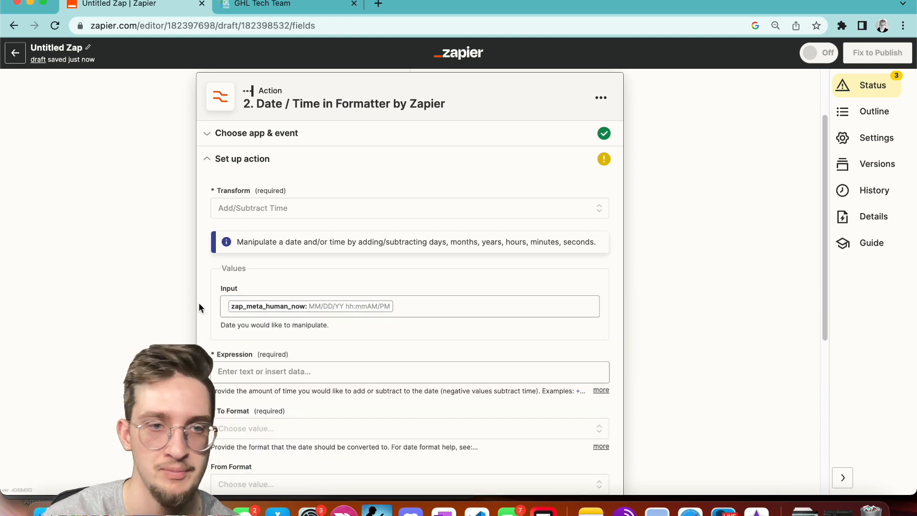
{"action": "left_click", "coordinate": [415, 306]}
{"action": "key", "text": "BackSpace"}
{"action": "type", "text": "{zap_meta_human_now}}"}
{"action": "left_click", "coordinate": [227, 304]}
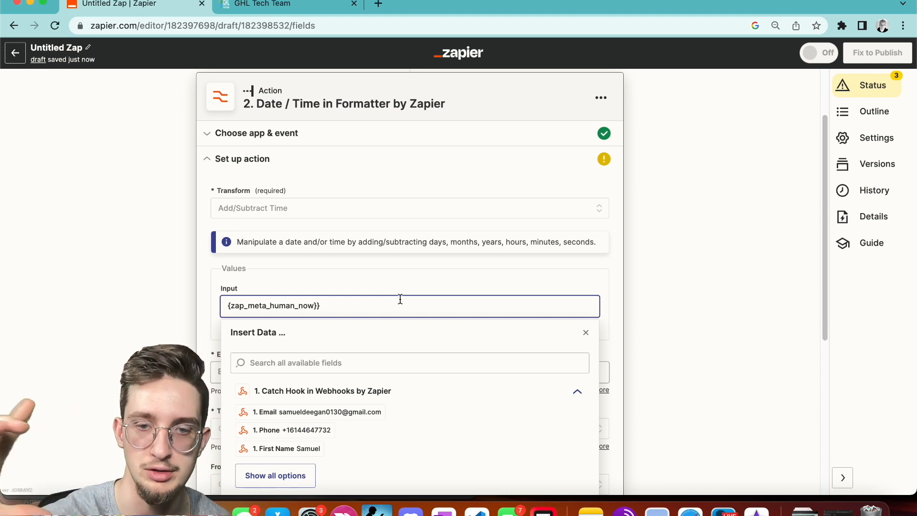
{"action": "type", "text": "{"}
{"action": "left_click", "coordinate": [142, 316]}
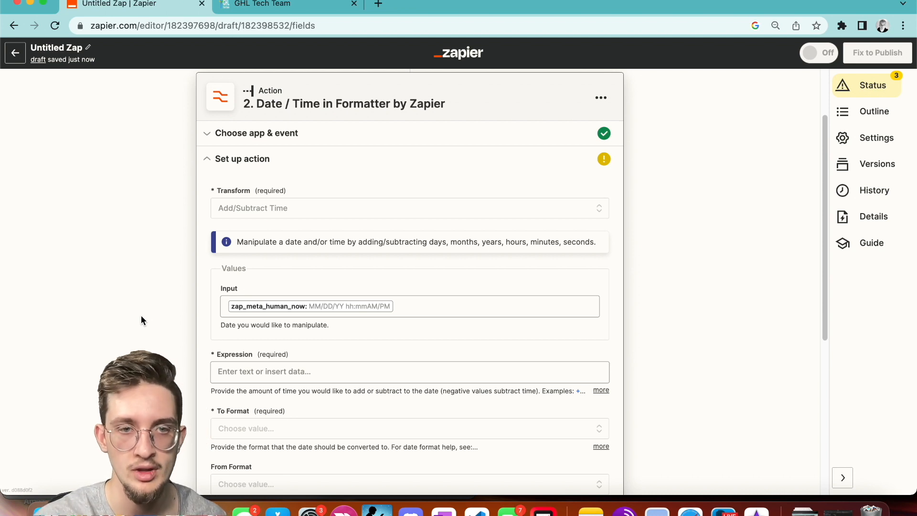
{"action": "scroll", "coordinate": [245, 283], "scroll_direction": "down", "scroll_amount": 3}
{"action": "scroll", "coordinate": [337, 254], "scroll_direction": "up", "scroll_amount": 5}
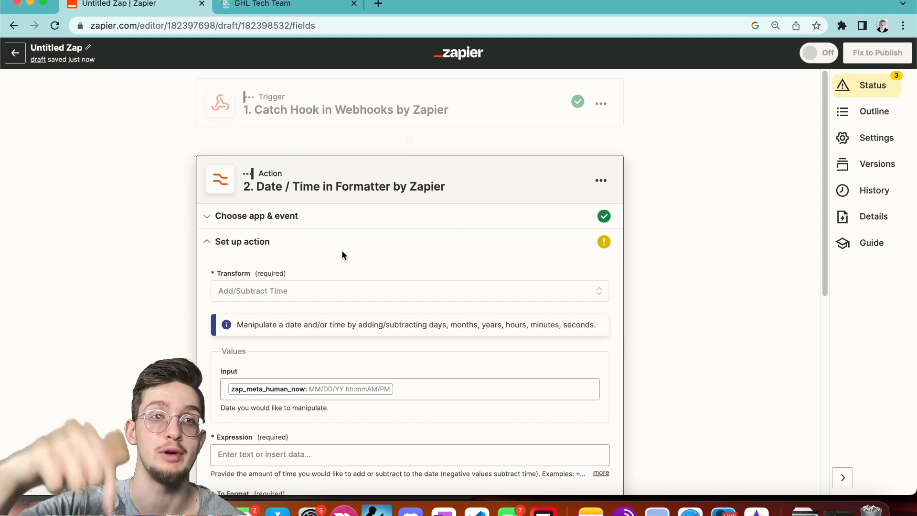
{"action": "scroll", "coordinate": [342, 250], "scroll_direction": "down", "scroll_amount": 3}
{"action": "left_click", "coordinate": [341, 248]}
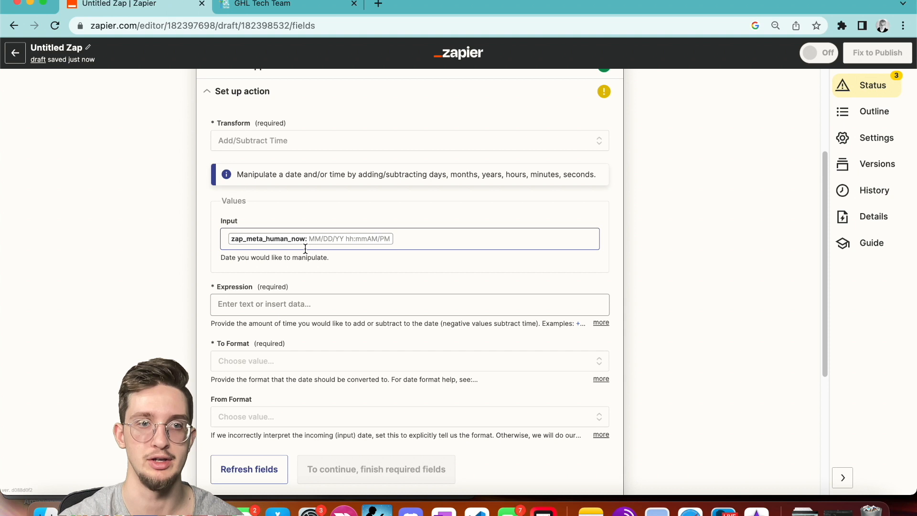
{"action": "scroll", "coordinate": [305, 249], "scroll_direction": "up", "scroll_amount": 1}
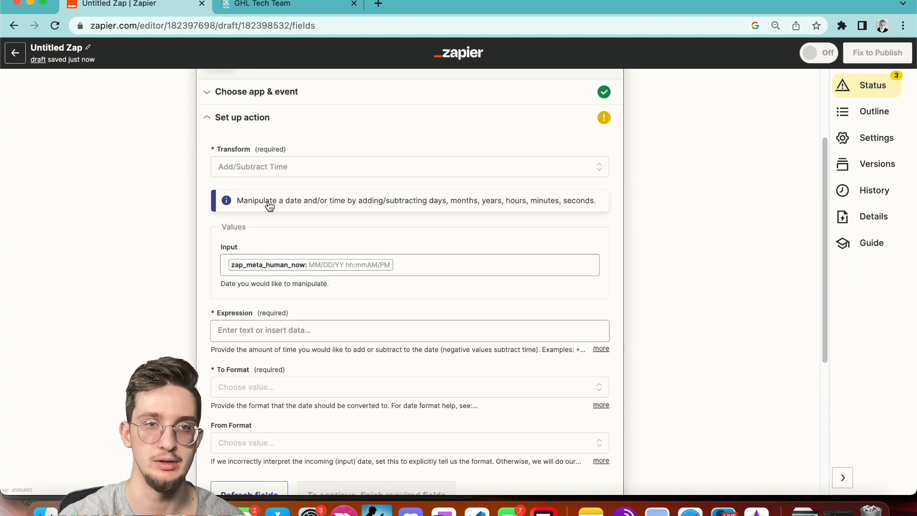
{"action": "scroll", "coordinate": [270, 182], "scroll_direction": "up", "scroll_amount": 3}
{"action": "left_click", "coordinate": [268, 153]}
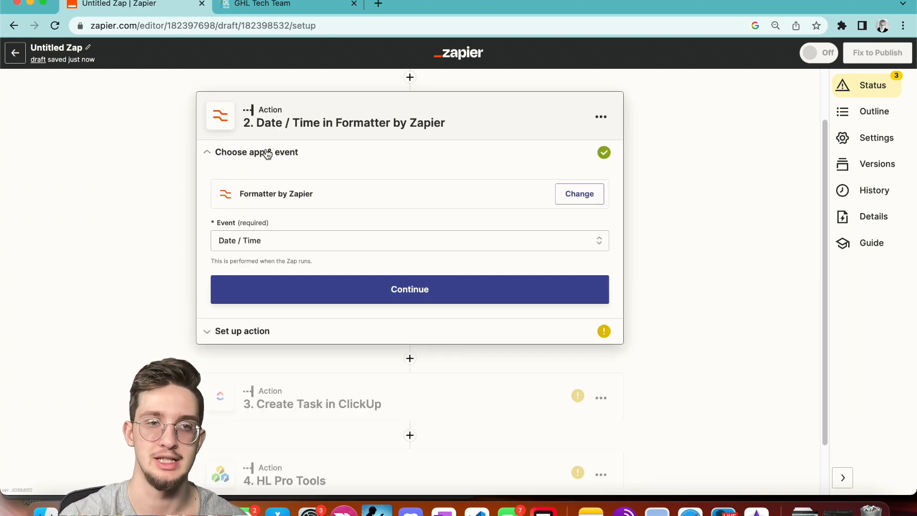
{"action": "left_click", "coordinate": [302, 283]}
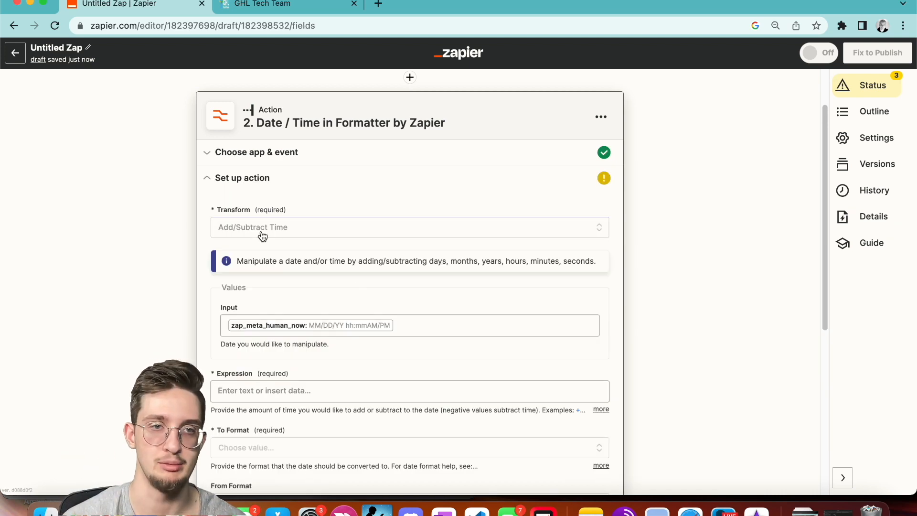
{"action": "scroll", "coordinate": [305, 277], "scroll_direction": "down", "scroll_amount": 2}
Set the Expression field to '+1 month'.
{"action": "left_click", "coordinate": [280, 306]}
{"action": "left_click", "coordinate": [280, 303]}
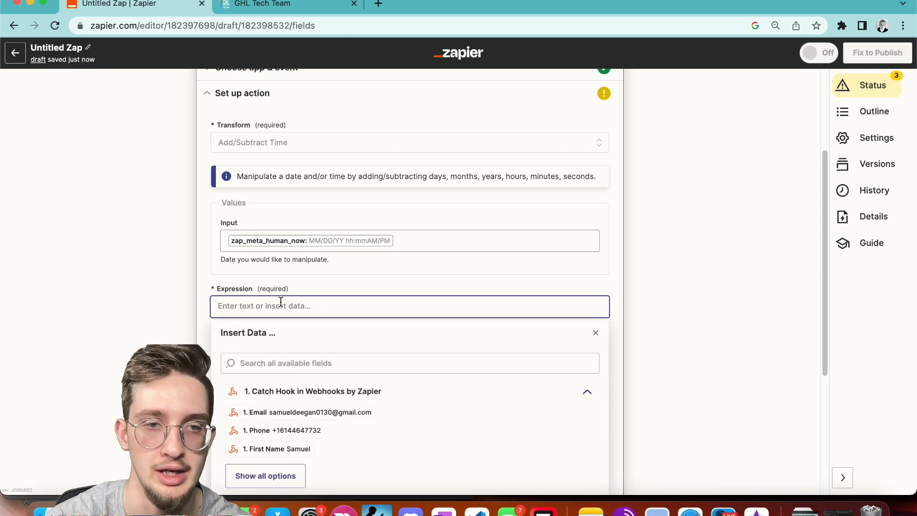
{"action": "left_click", "coordinate": [200, 297]}
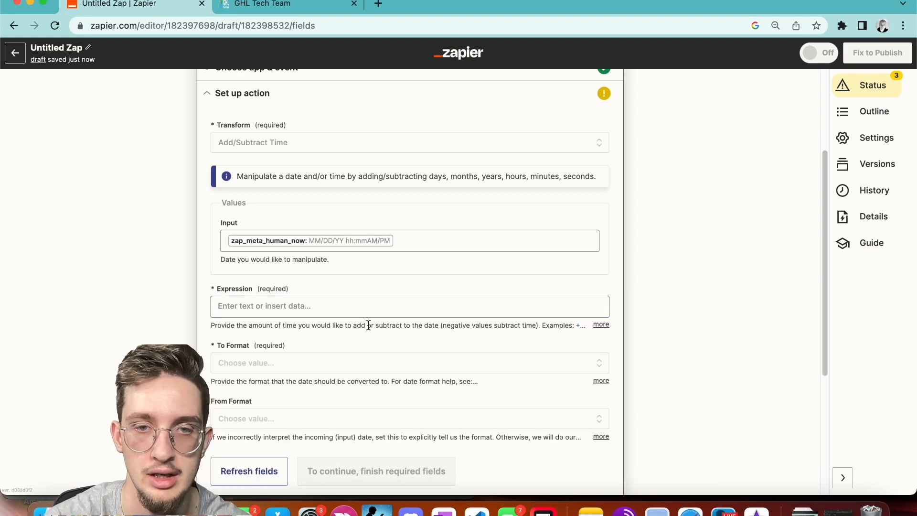
{"action": "left_click", "coordinate": [600, 324]}
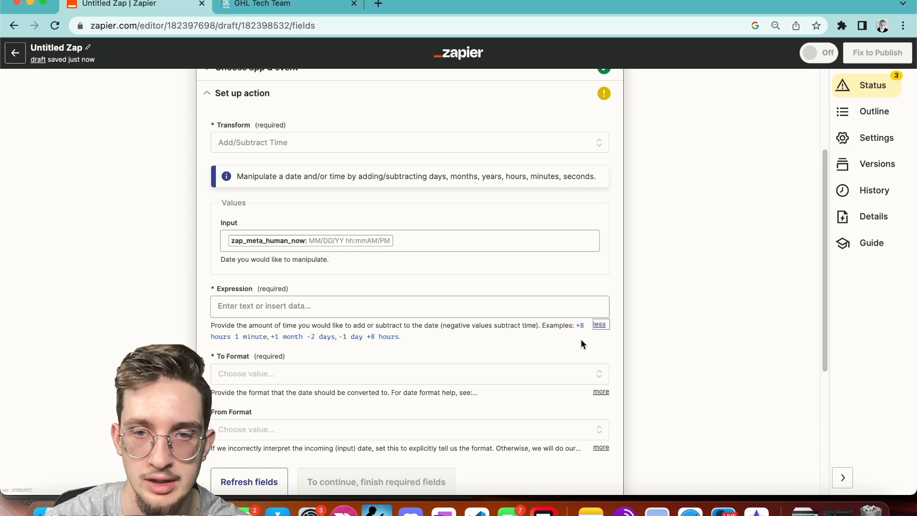
{"action": "left_click_drag", "start_coordinate": [576, 325], "coordinate": [581, 330]}
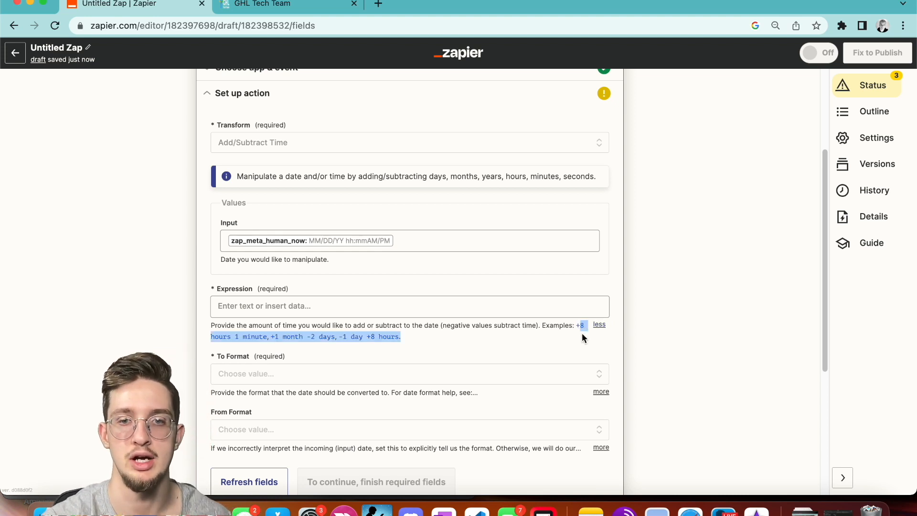
{"action": "left_click", "coordinate": [575, 327]}
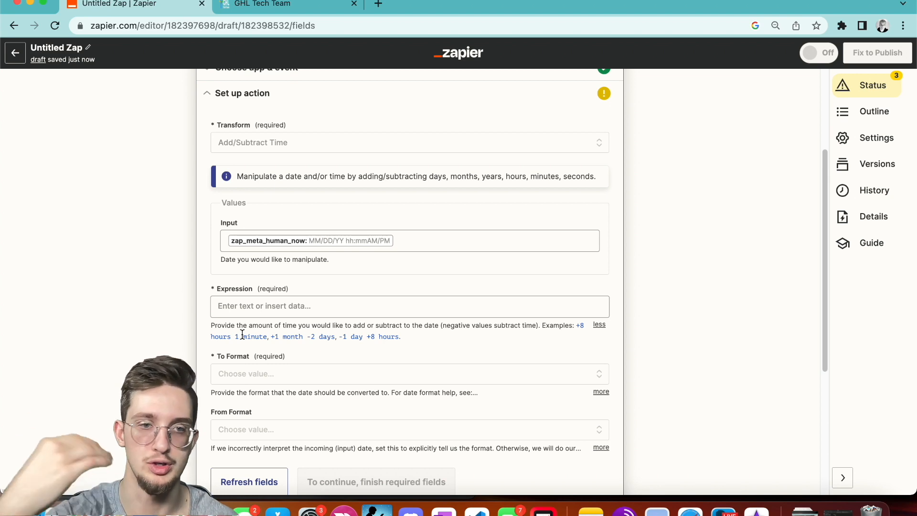
{"action": "left_click", "coordinate": [271, 304]}
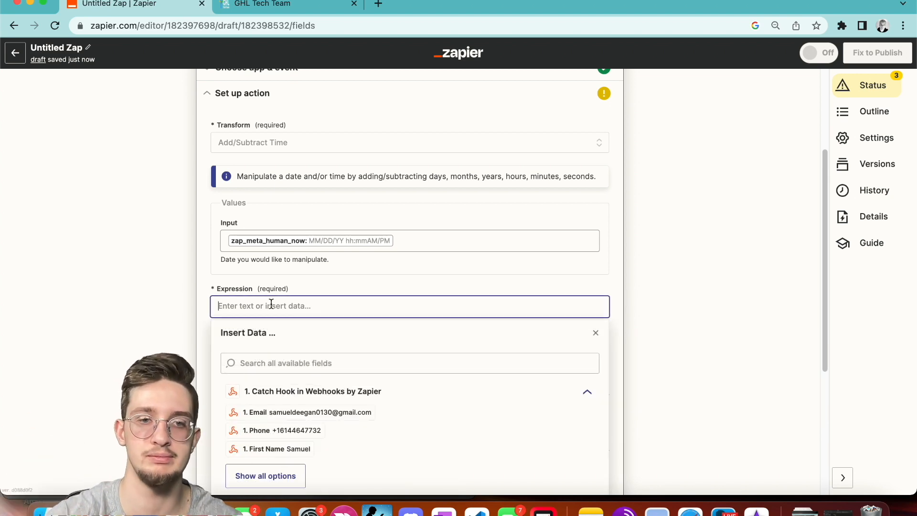
{"action": "type", "text": "+"}
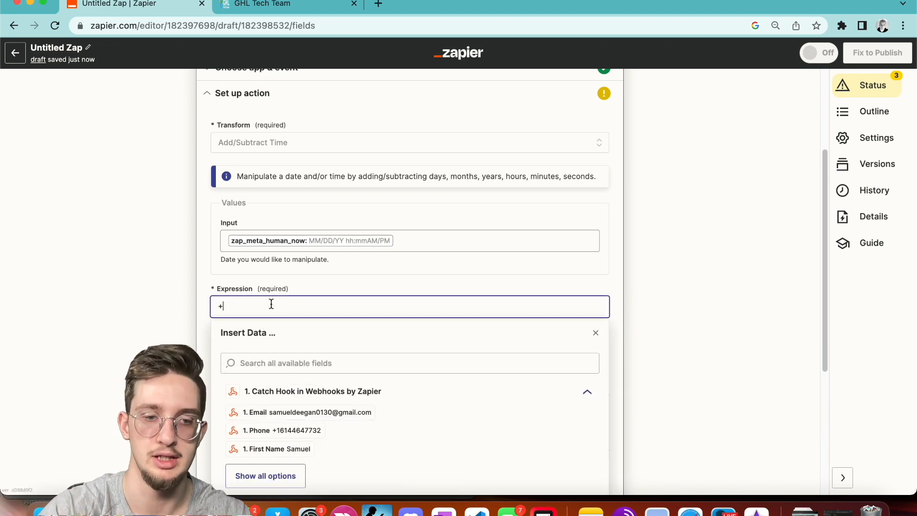
{"action": "type", "text": "1 months"}
{"action": "key", "text": "BackSpace"}
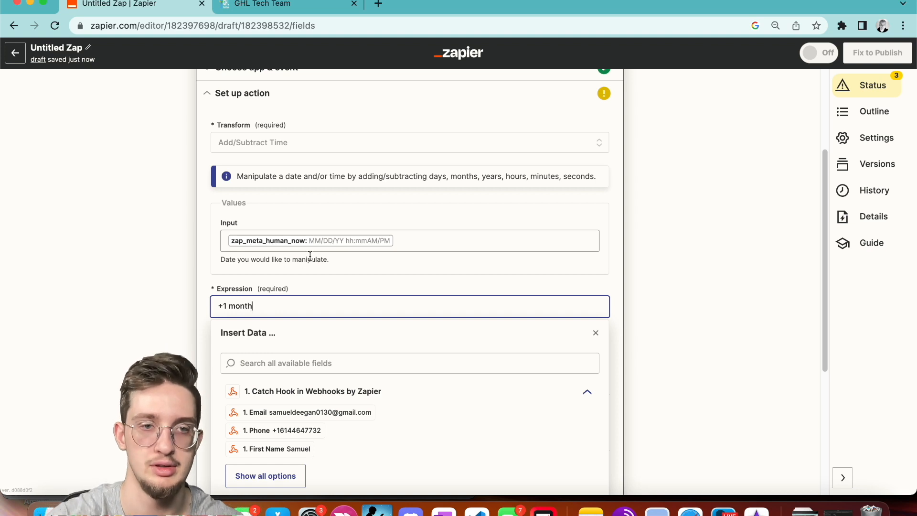
{"action": "left_click", "coordinate": [342, 292]}
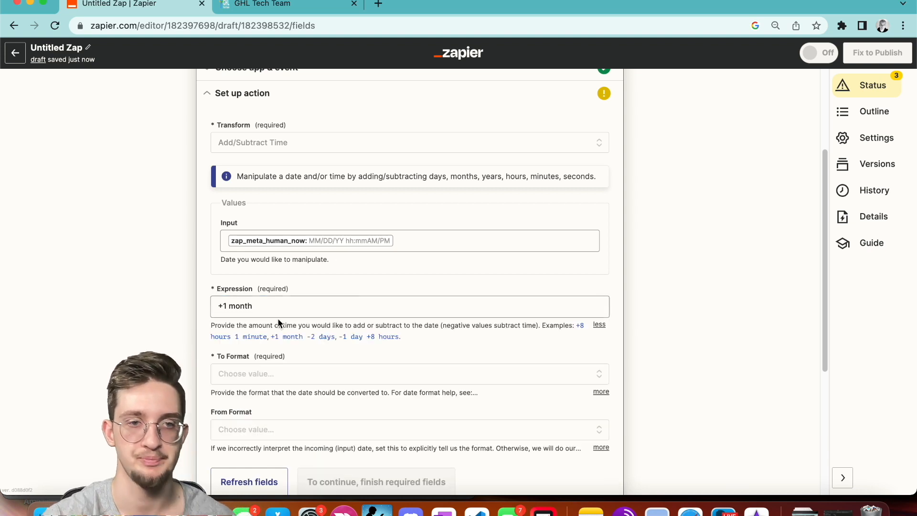
Choose MM-DD-YYYY as the To Format output and continue to testing.
{"action": "scroll", "coordinate": [281, 329], "scroll_direction": "down", "scroll_amount": 2}
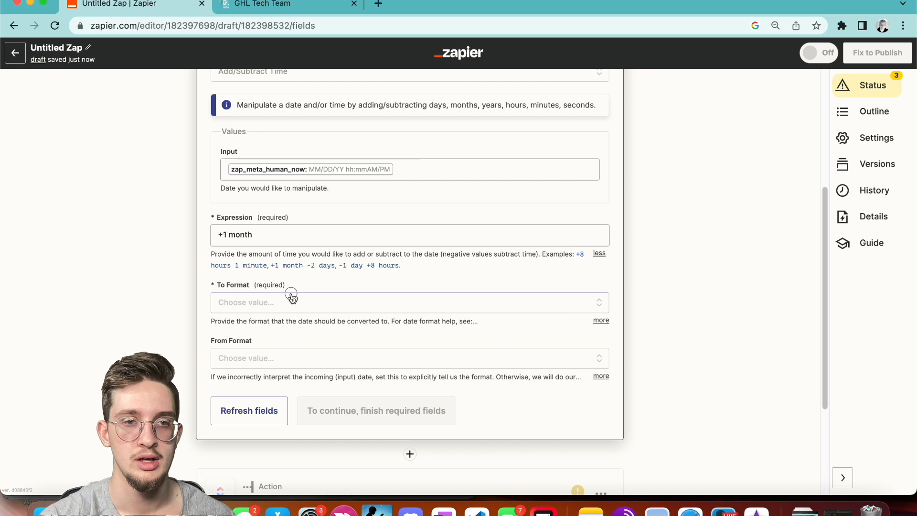
{"action": "left_click", "coordinate": [298, 298]}
{"action": "scroll", "coordinate": [277, 298], "scroll_direction": "down", "scroll_amount": 4}
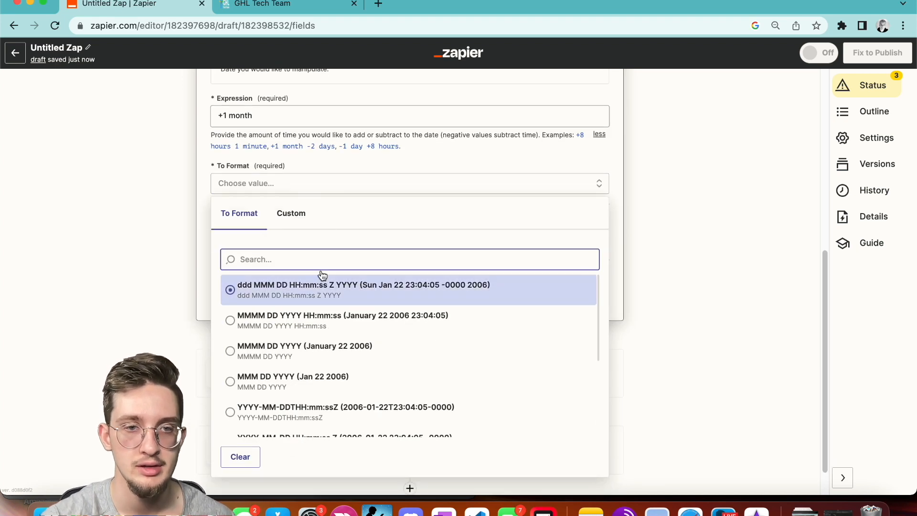
{"action": "left_click", "coordinate": [317, 390]}
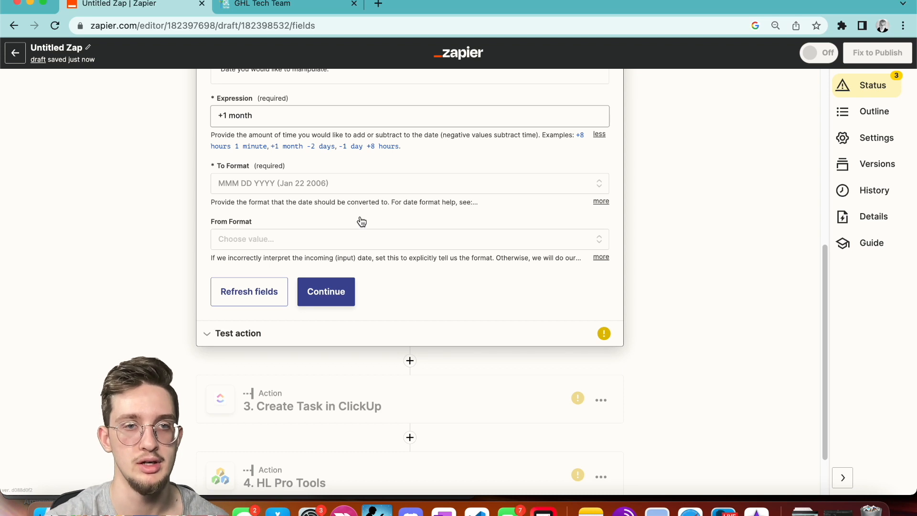
{"action": "scroll", "coordinate": [317, 186], "scroll_direction": "up", "scroll_amount": 2}
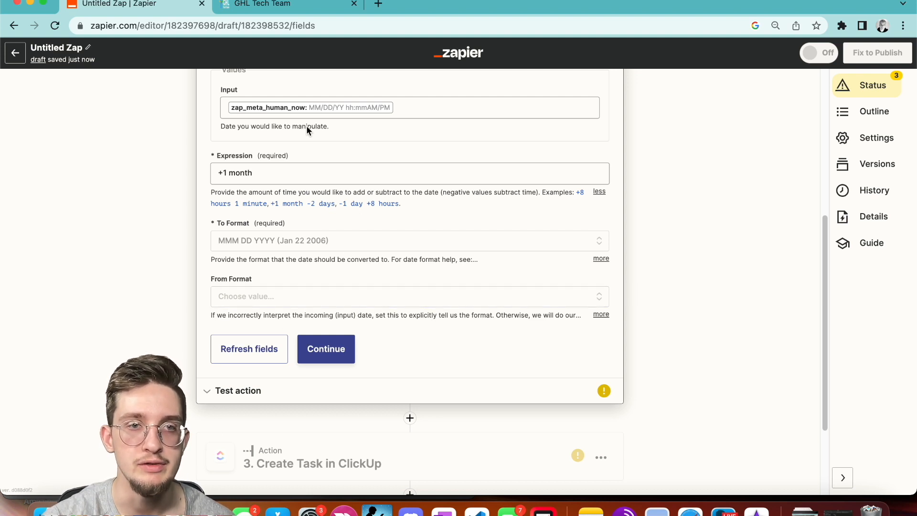
{"action": "scroll", "coordinate": [306, 128], "scroll_direction": "up", "scroll_amount": 3}
{"action": "scroll", "coordinate": [297, 248], "scroll_direction": "down", "scroll_amount": 2}
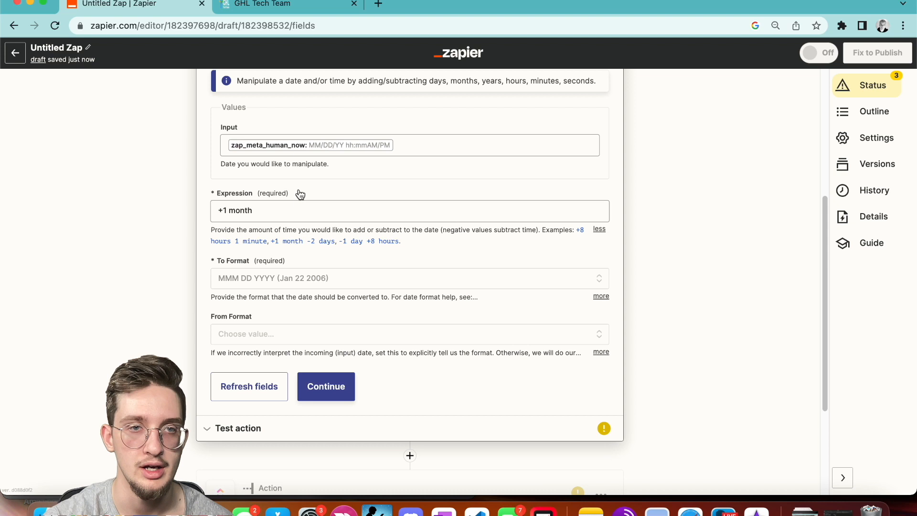
{"action": "left_click", "coordinate": [303, 278]}
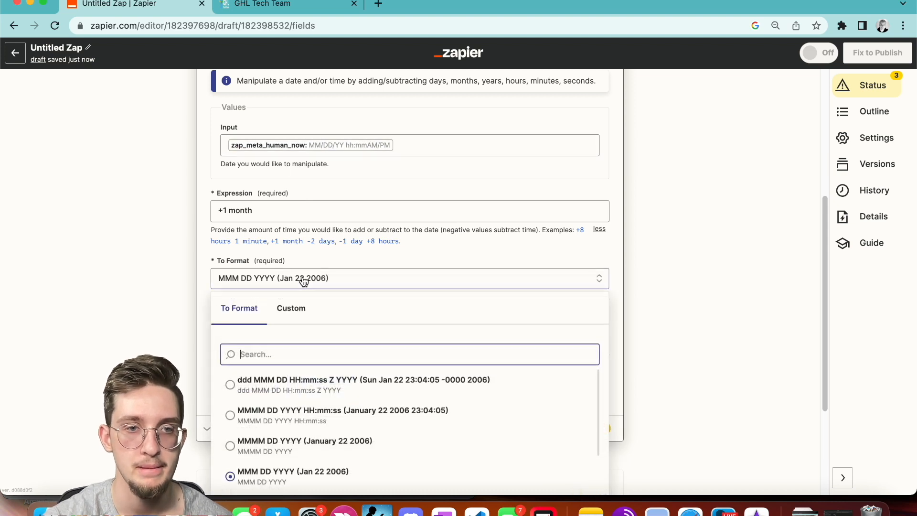
{"action": "scroll", "coordinate": [302, 401], "scroll_direction": "down", "scroll_amount": 2}
{"action": "scroll", "coordinate": [340, 299], "scroll_direction": "down", "scroll_amount": 2}
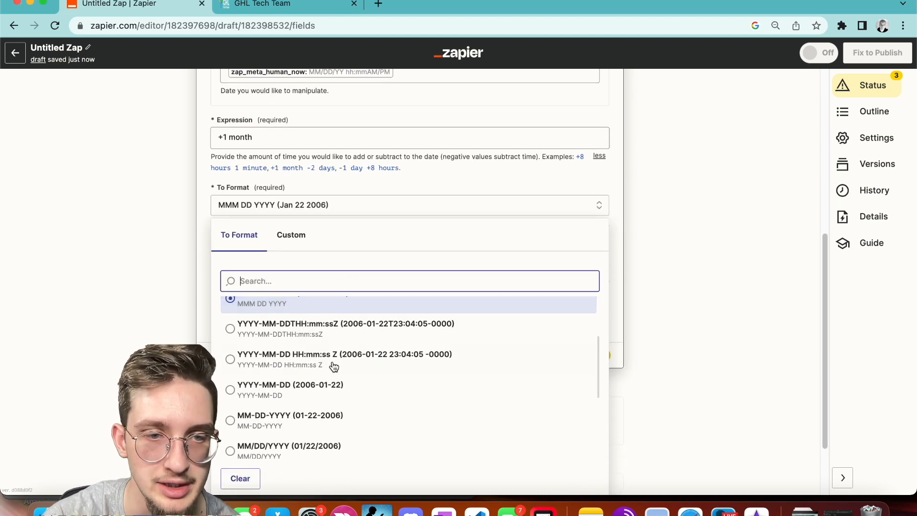
{"action": "scroll", "coordinate": [354, 392], "scroll_direction": "down", "scroll_amount": 1}
{"action": "scroll", "coordinate": [348, 249], "scroll_direction": "up", "scroll_amount": 1}
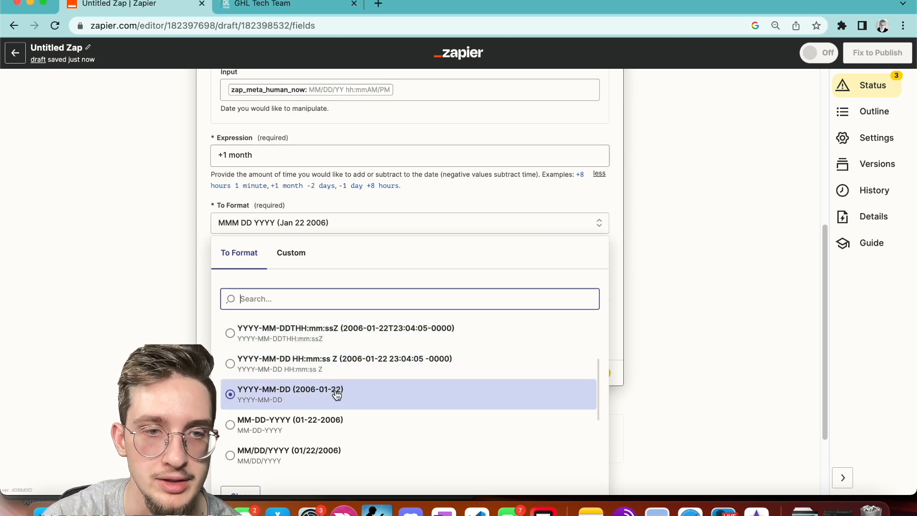
{"action": "left_click", "coordinate": [340, 433]}
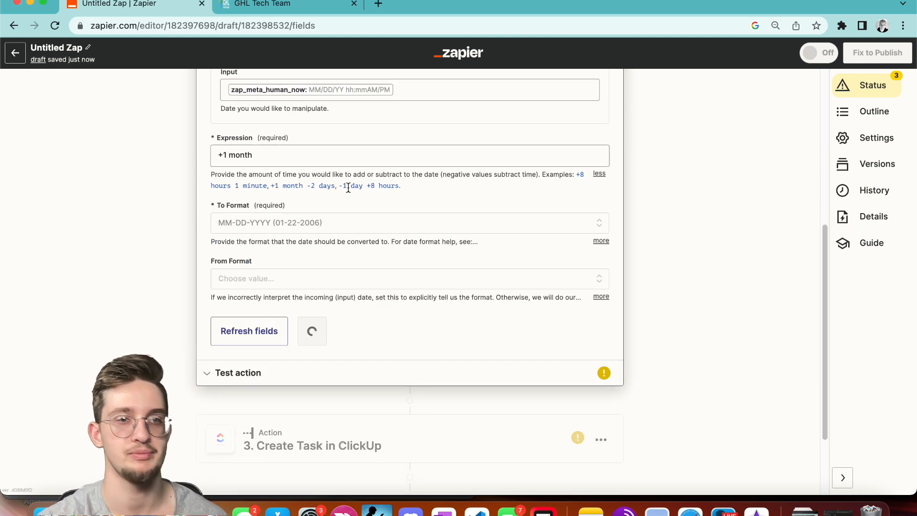
{"action": "left_click", "coordinate": [319, 328]}
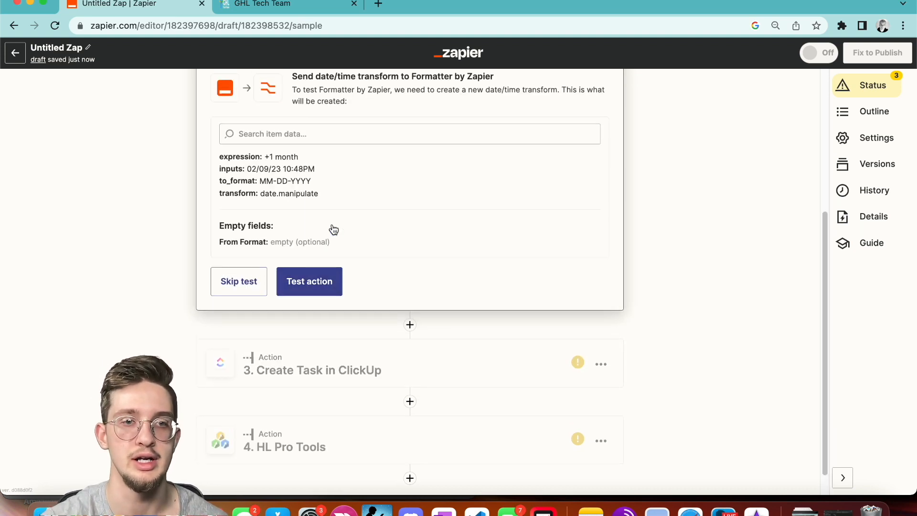
Test the Formatter step (output 03-10-2023) and open the ClickUp Create Task step.
{"action": "left_click", "coordinate": [292, 313]}
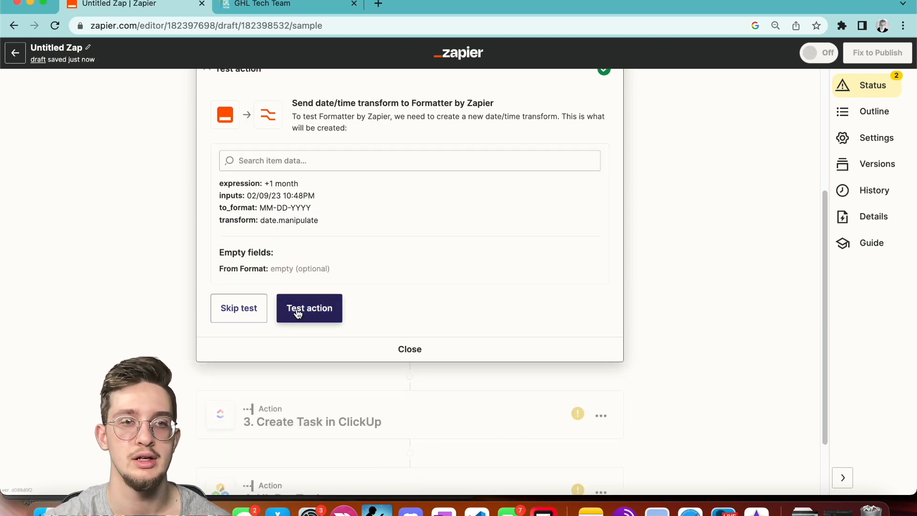
{"action": "scroll", "coordinate": [329, 224], "scroll_direction": "up", "scroll_amount": 3}
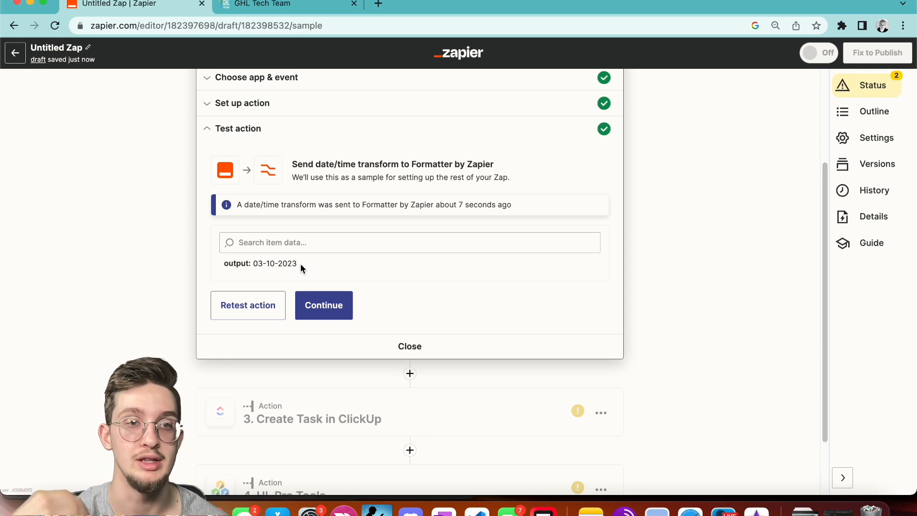
{"action": "scroll", "coordinate": [345, 377], "scroll_direction": "down", "scroll_amount": 3}
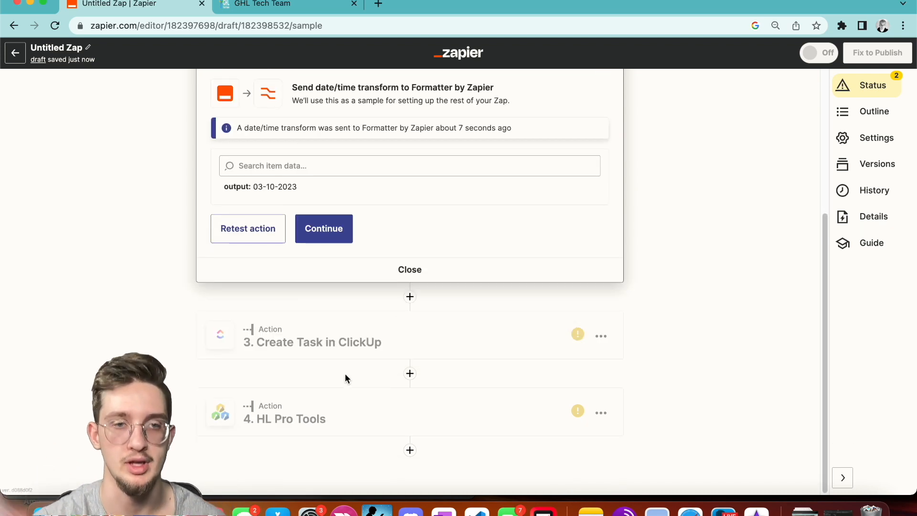
{"action": "left_click", "coordinate": [353, 343]}
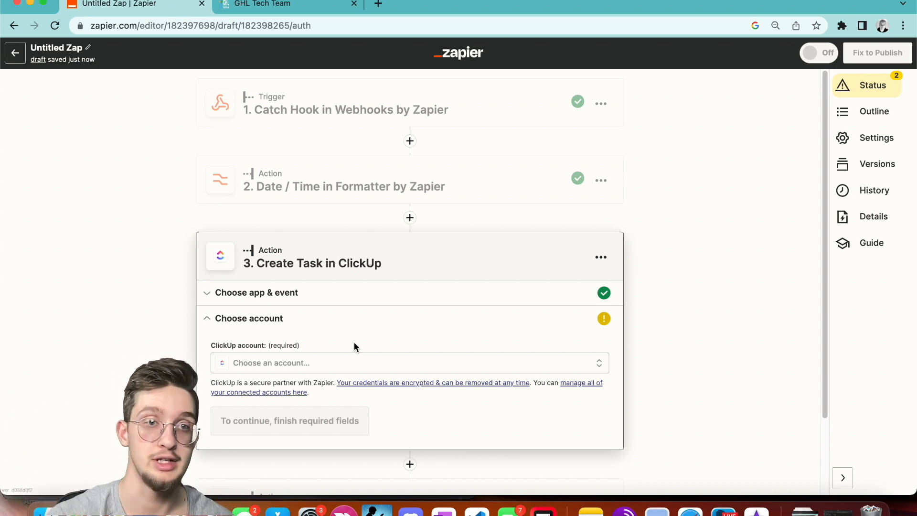
Review the Formatter date step's settings before returning to the ClickUp step.
{"action": "left_click", "coordinate": [382, 187]}
{"action": "left_click", "coordinate": [293, 356]}
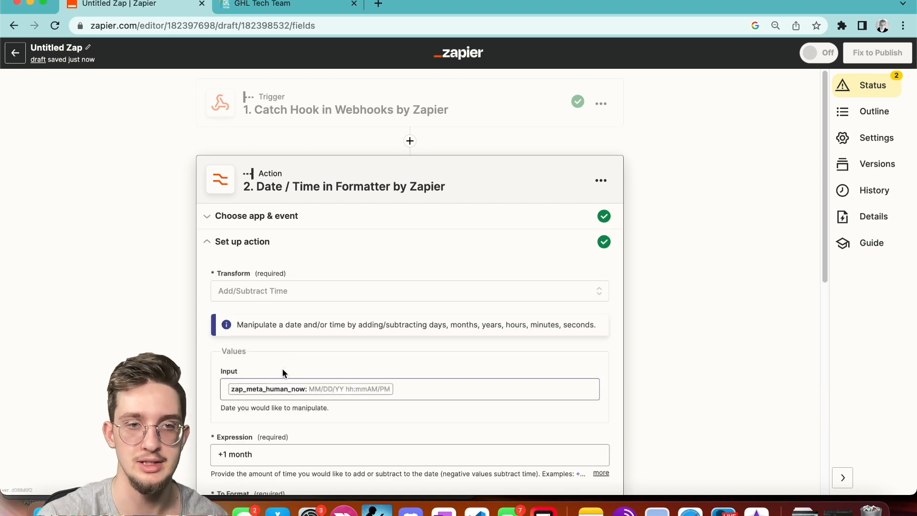
{"action": "scroll", "coordinate": [392, 387], "scroll_direction": "down", "scroll_amount": 1}
{"action": "scroll", "coordinate": [399, 334], "scroll_direction": "down", "scroll_amount": 10}
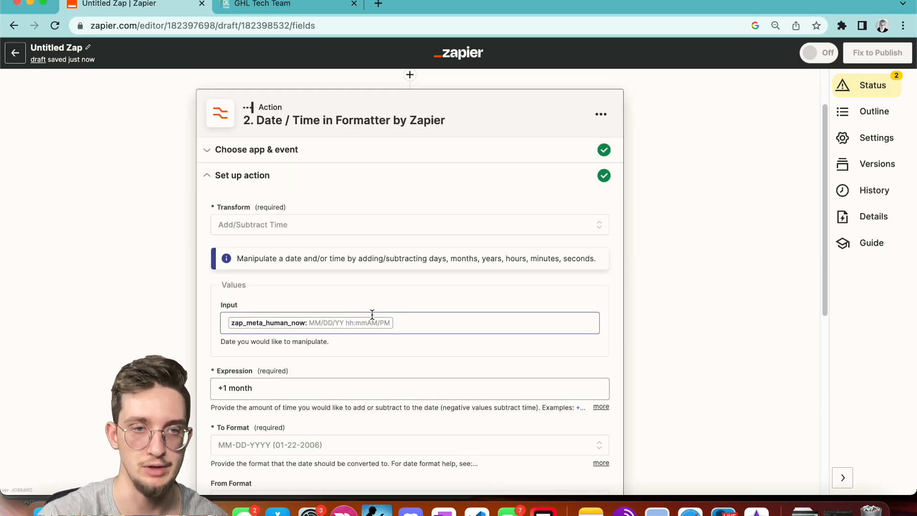
{"action": "left_click", "coordinate": [303, 340]}
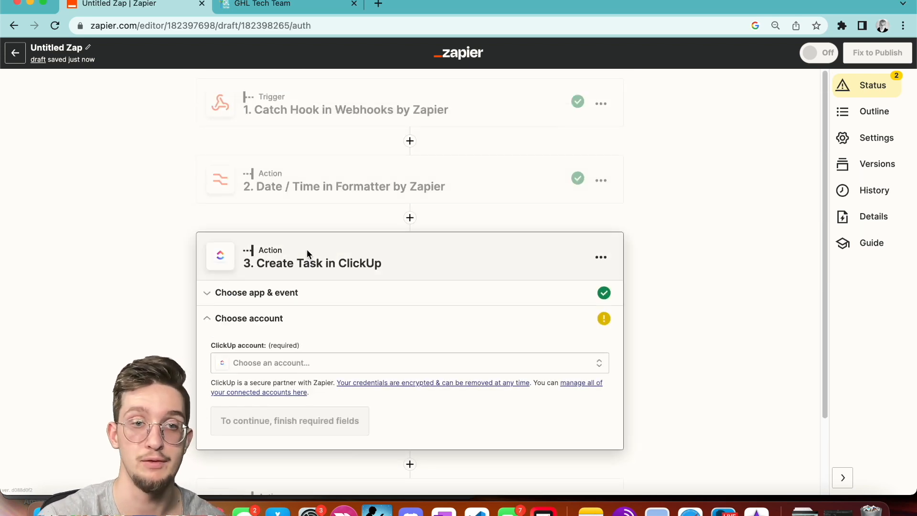
{"action": "left_click", "coordinate": [329, 203]}
{"action": "scroll", "coordinate": [264, 416], "scroll_direction": "down", "scroll_amount": 4}
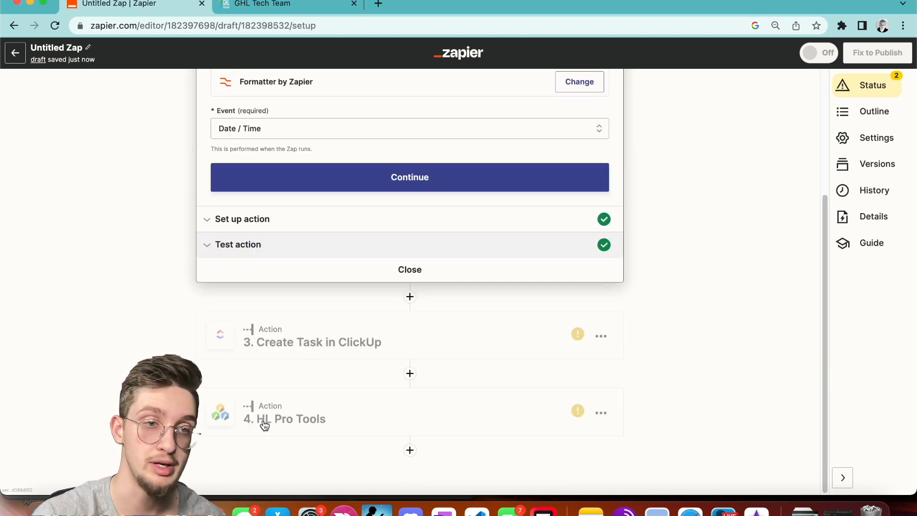
{"action": "left_click", "coordinate": [317, 358]}
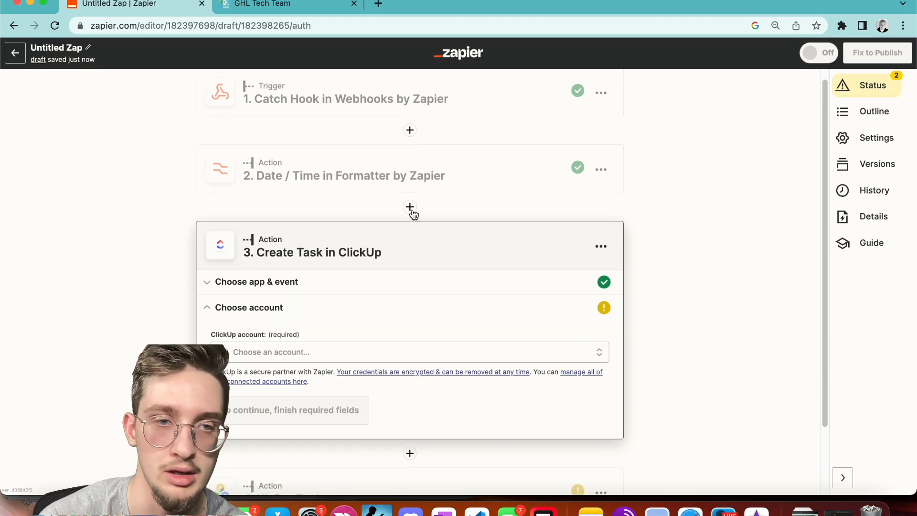
Select the connected ClickUp account and continue to the task fields.
{"action": "left_click", "coordinate": [337, 351]}
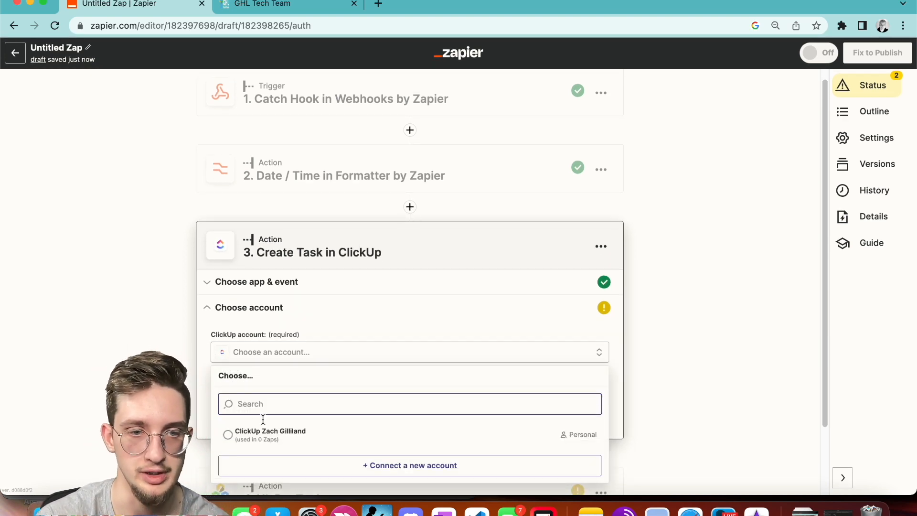
{"action": "left_click", "coordinate": [265, 434]}
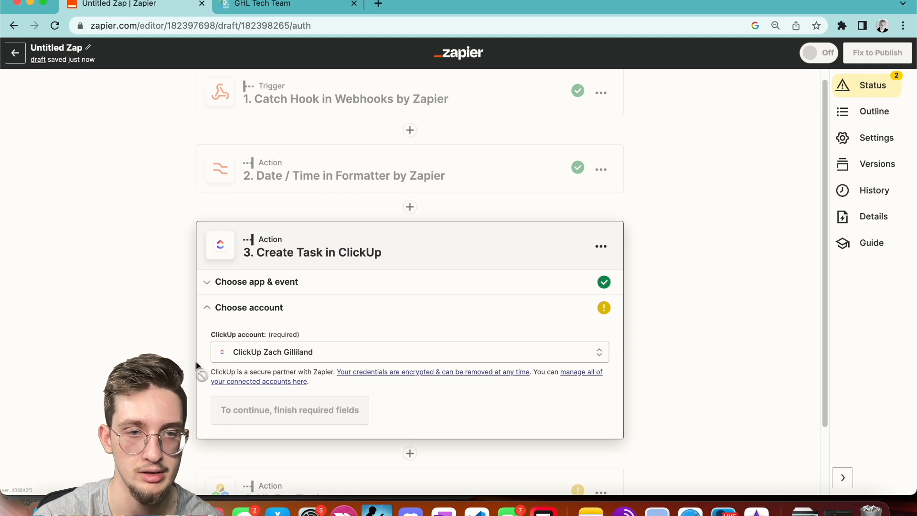
{"action": "left_click", "coordinate": [231, 410]}
{"action": "scroll", "coordinate": [262, 242], "scroll_direction": "down", "scroll_amount": 4}
{"action": "left_click", "coordinate": [286, 246]}
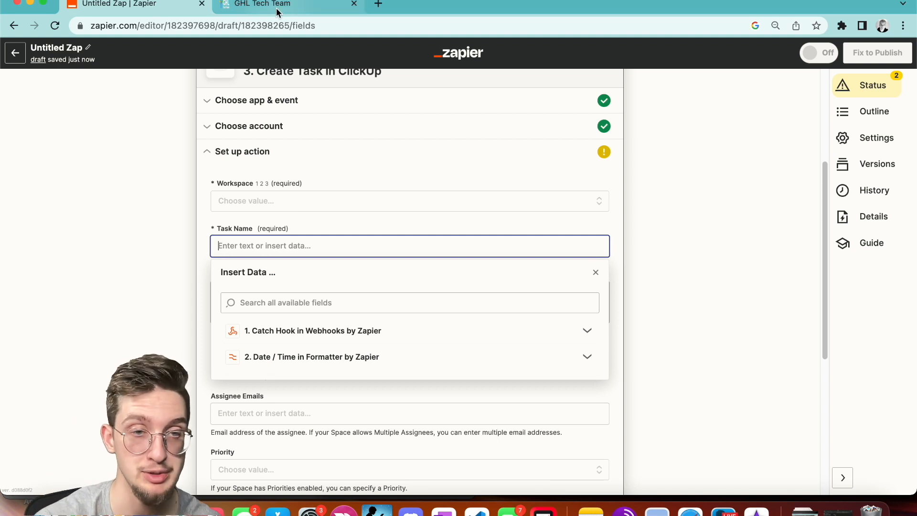
Paste the {{zap_meta_human_now}} placeholder into the ClickUp Start Date.
{"action": "left_click", "coordinate": [164, 205]}
{"action": "scroll", "coordinate": [239, 157], "scroll_direction": "down", "scroll_amount": 6}
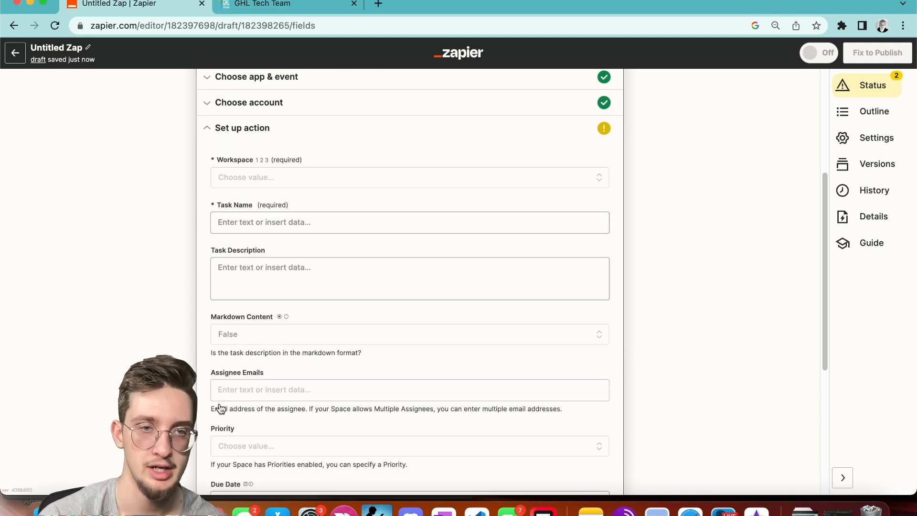
{"action": "scroll", "coordinate": [238, 157], "scroll_direction": "up", "scroll_amount": 2}
{"action": "scroll", "coordinate": [238, 153], "scroll_direction": "up", "scroll_amount": 5}
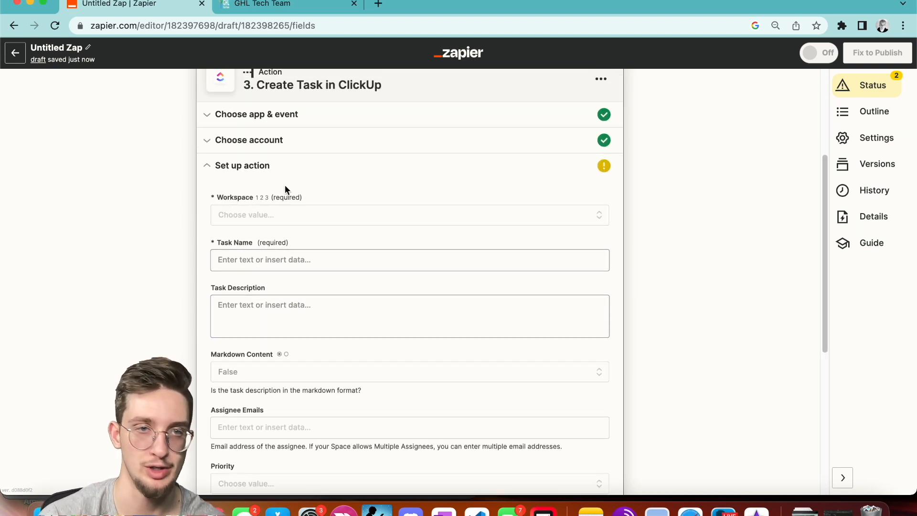
{"action": "scroll", "coordinate": [293, 276], "scroll_direction": "down", "scroll_amount": 3}
{"action": "scroll", "coordinate": [293, 277], "scroll_direction": "down", "scroll_amount": 2}
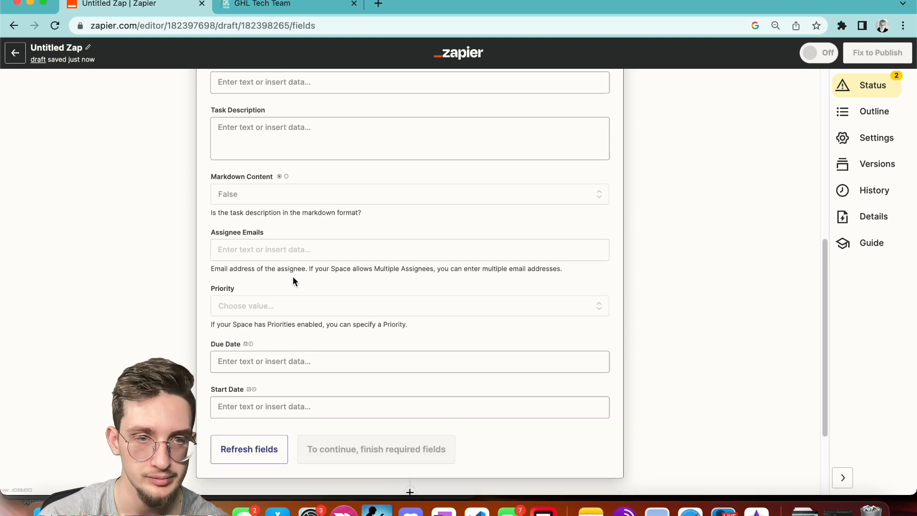
{"action": "left_click", "coordinate": [260, 407]}
{"action": "scroll", "coordinate": [260, 408], "scroll_direction": "down", "scroll_amount": 1}
{"action": "type", "text": "{{zap_meta_human_now}}"}
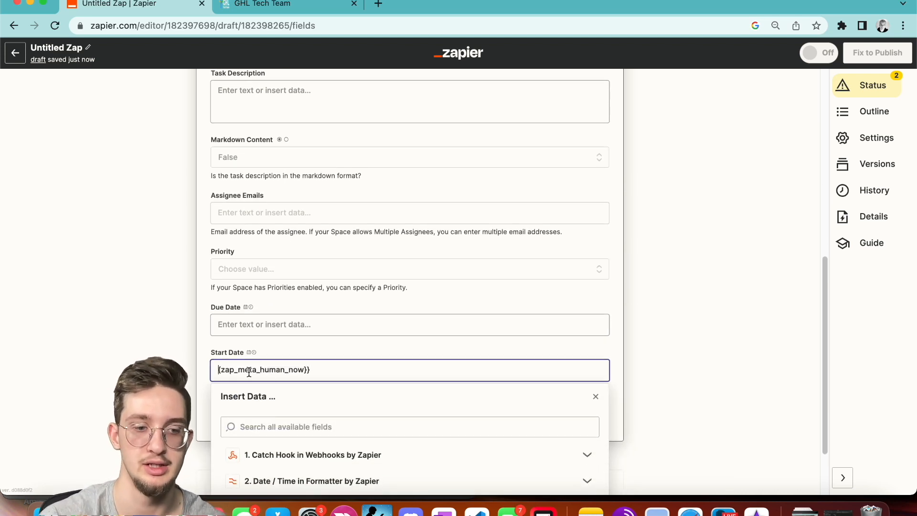
Map the Due Date to the Formatter output 03-10-2023.
{"action": "right_click", "coordinate": [274, 330]}
{"action": "left_click", "coordinate": [260, 321]}
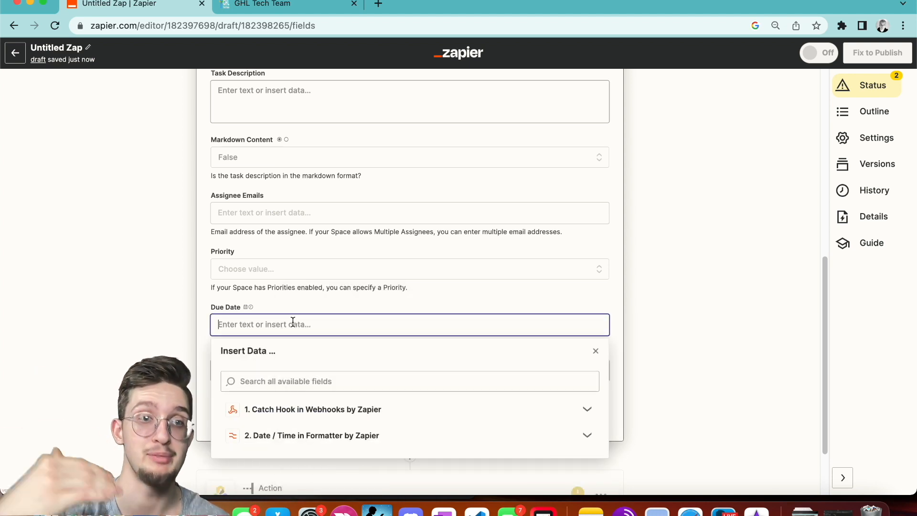
{"action": "scroll", "coordinate": [293, 322], "scroll_direction": "up", "scroll_amount": 10}
{"action": "scroll", "coordinate": [292, 321], "scroll_direction": "down", "scroll_amount": 12}
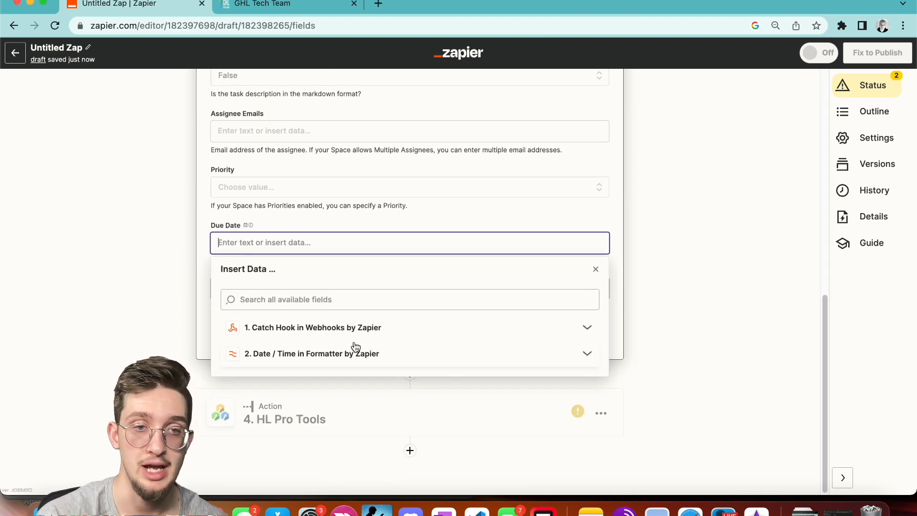
{"action": "left_click", "coordinate": [352, 353]}
{"action": "left_click", "coordinate": [267, 392]}
{"action": "left_click", "coordinate": [181, 338]}
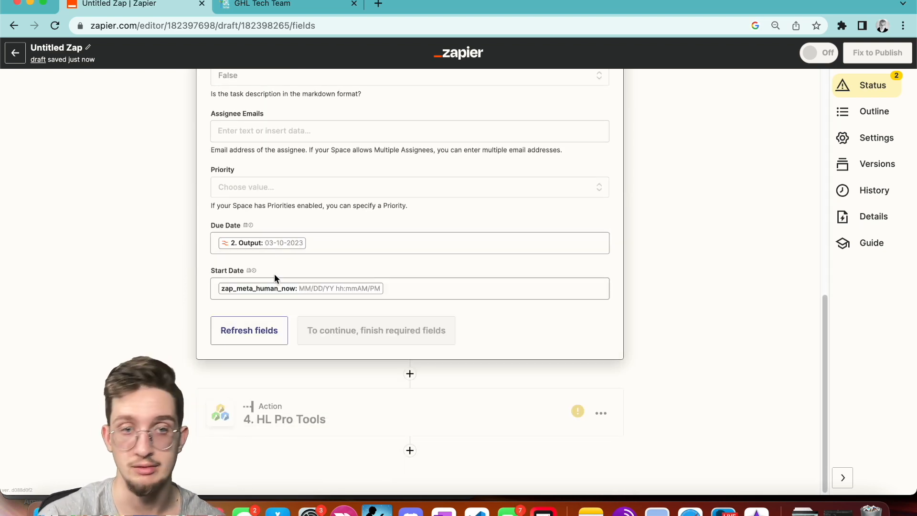
{"action": "scroll", "coordinate": [230, 342], "scroll_direction": "up", "scroll_amount": 2}
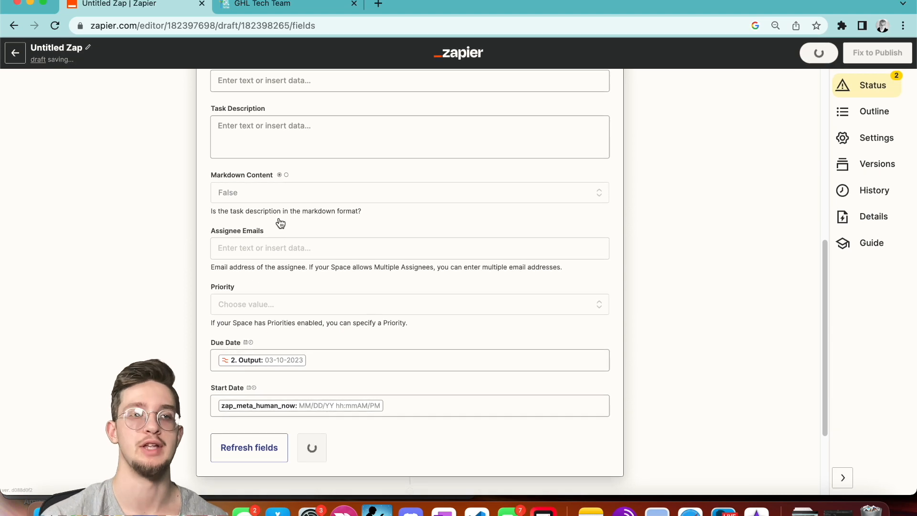
{"action": "scroll", "coordinate": [279, 219], "scroll_direction": "up", "scroll_amount": 10}
Set Task Name to the webhook's Full Name field, leaving Task Description empty.
{"action": "left_click", "coordinate": [267, 304]}
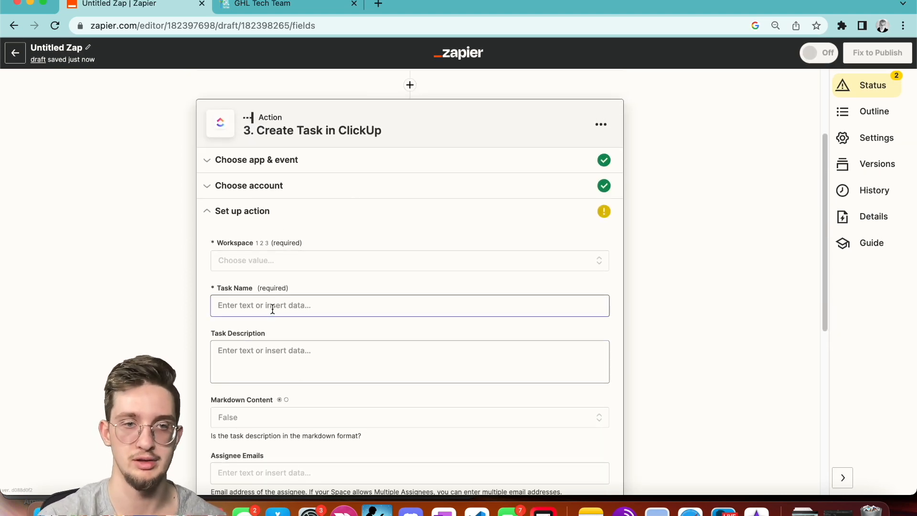
{"action": "left_click", "coordinate": [287, 387]}
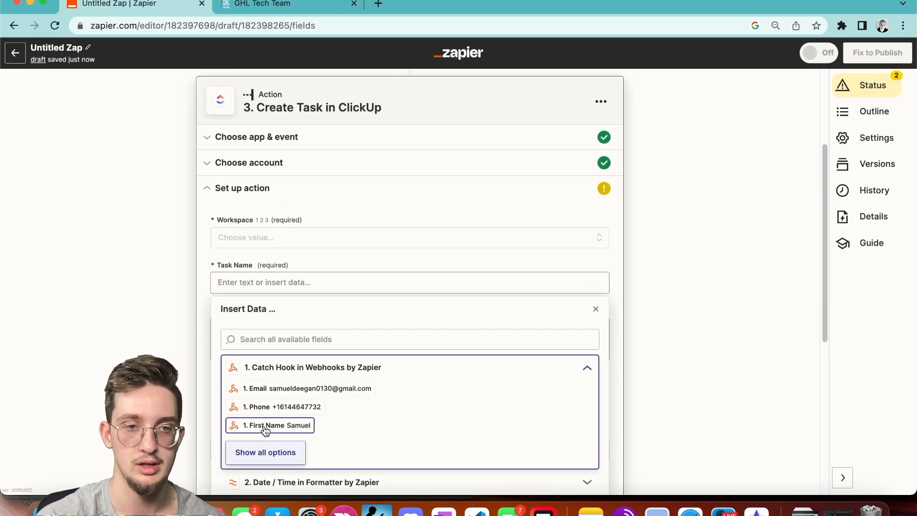
{"action": "left_click", "coordinate": [266, 452]}
{"action": "scroll", "coordinate": [321, 413], "scroll_direction": "down", "scroll_amount": 3}
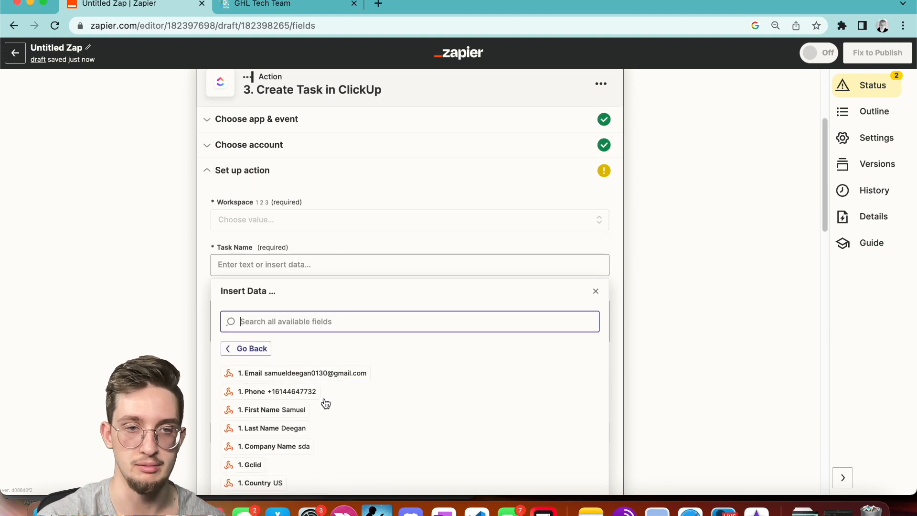
{"action": "left_click", "coordinate": [298, 449]}
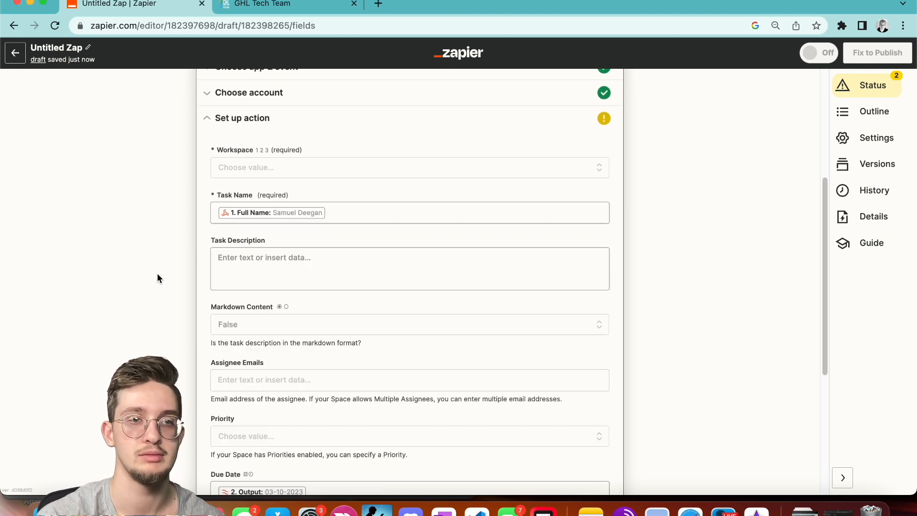
{"action": "left_click", "coordinate": [299, 257]}
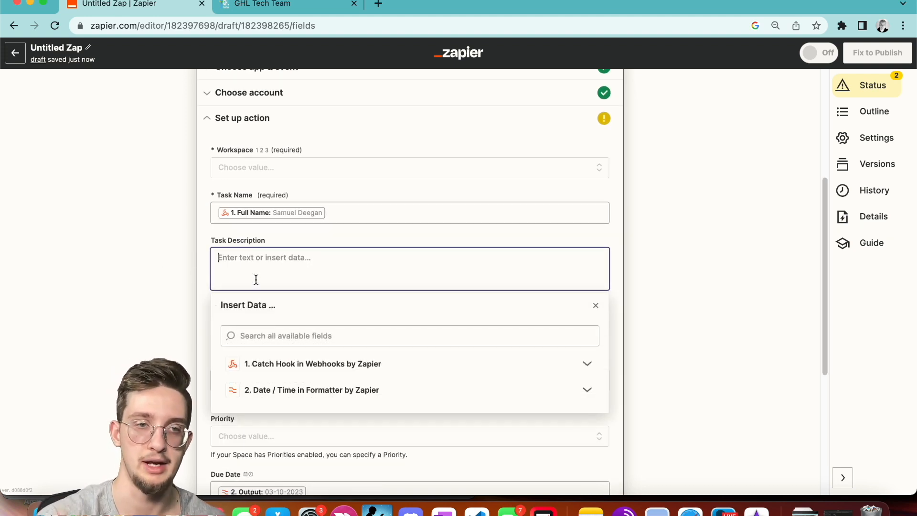
{"action": "left_click", "coordinate": [172, 247]}
{"action": "scroll", "coordinate": [255, 321], "scroll_direction": "down", "scroll_amount": 4}
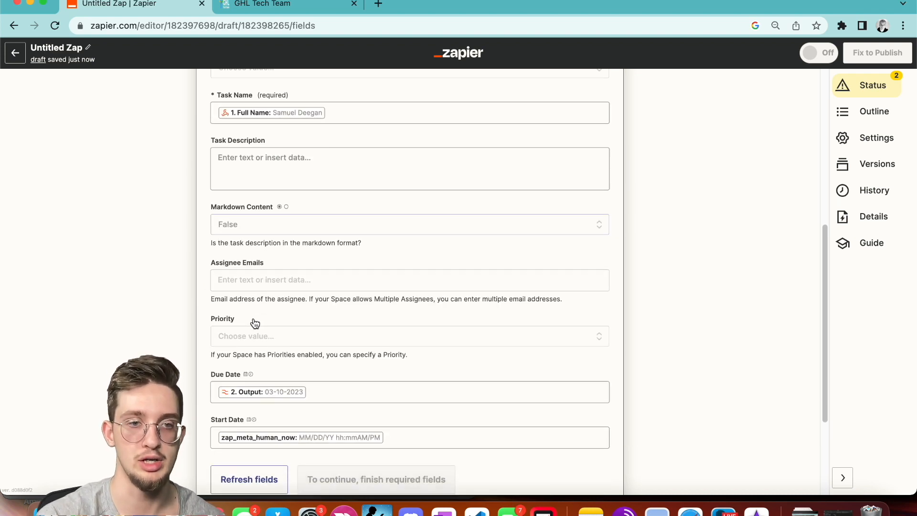
{"action": "scroll", "coordinate": [254, 321], "scroll_direction": "up", "scroll_amount": 2}
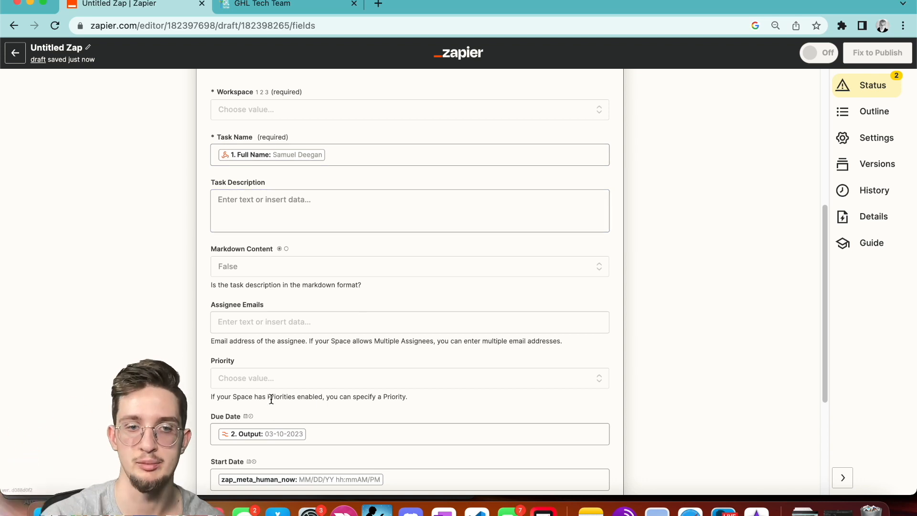
{"action": "scroll", "coordinate": [271, 398], "scroll_direction": "up", "scroll_amount": 6}
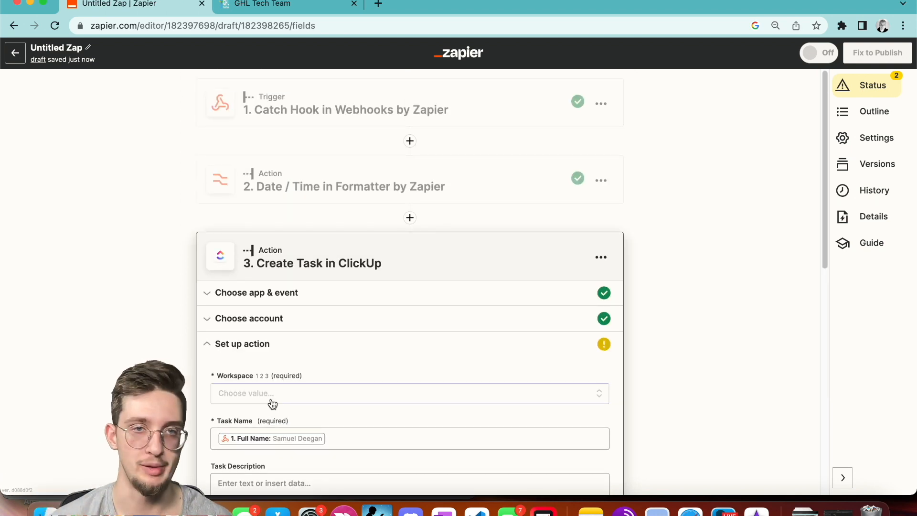
{"action": "left_click", "coordinate": [353, 200]}
{"action": "left_click", "coordinate": [305, 299]}
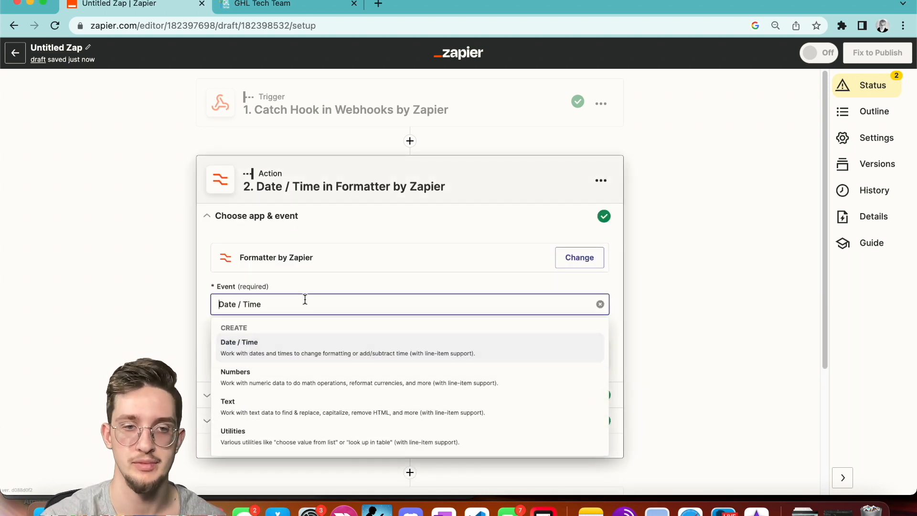
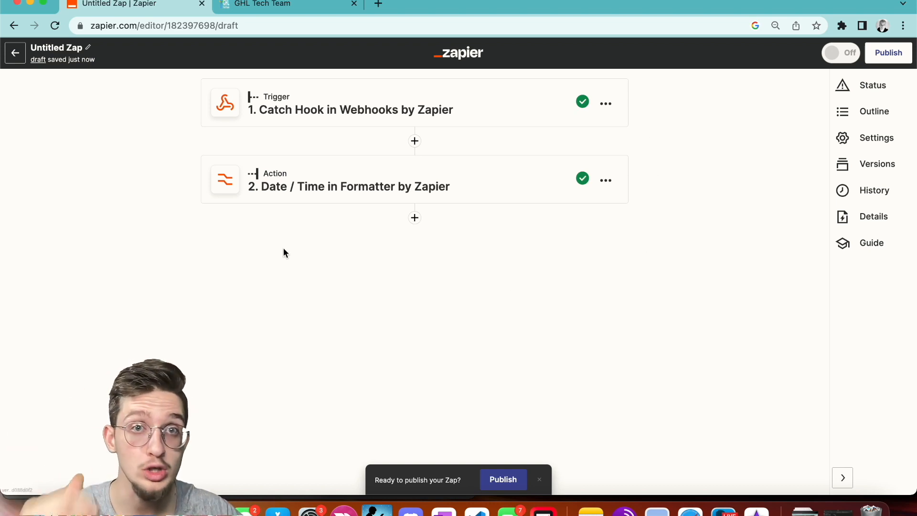
Add a Paths step after the date formatter with branches Path A through Path E, then open Path A's rules.
{"action": "left_click", "coordinate": [414, 218]}
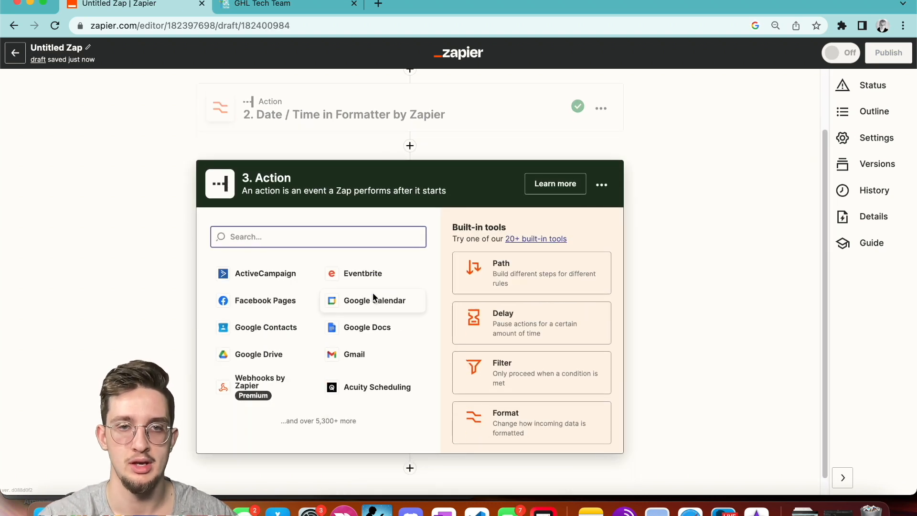
{"action": "left_click", "coordinate": [535, 262]}
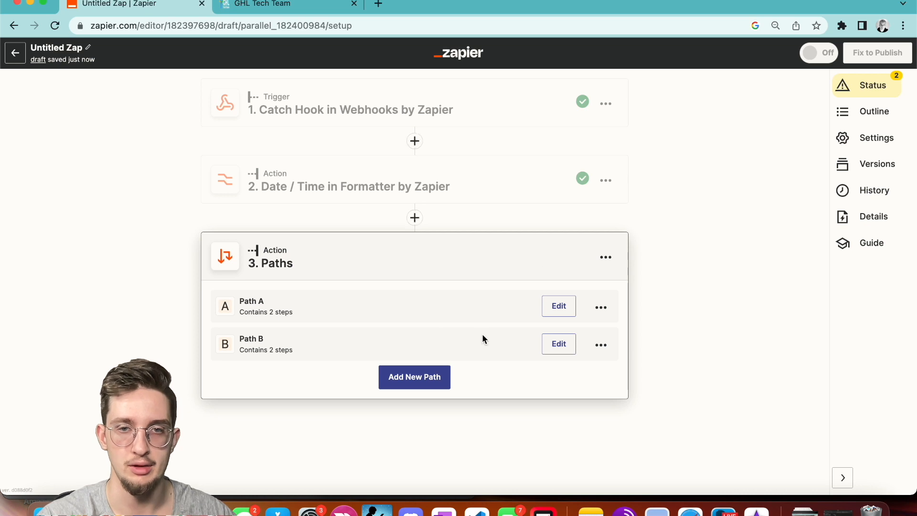
{"action": "left_click", "coordinate": [418, 377]}
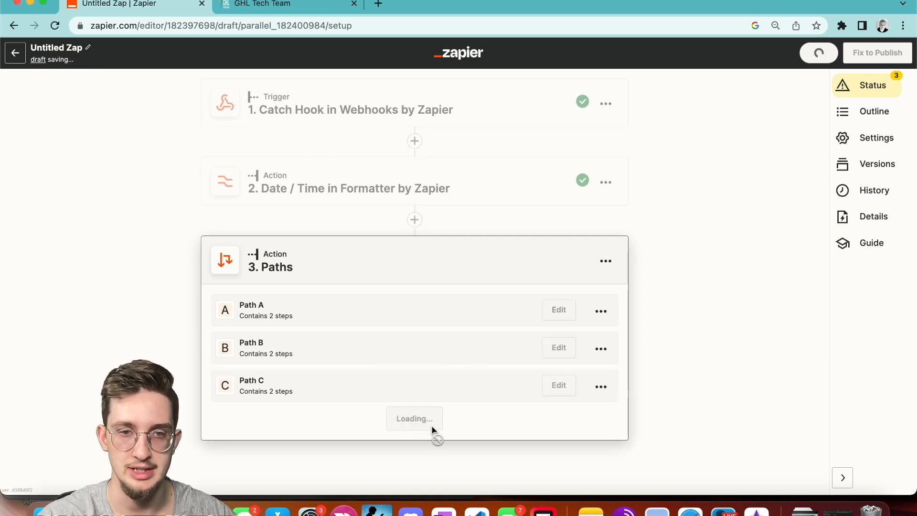
{"action": "left_click", "coordinate": [424, 420]}
{"action": "left_click", "coordinate": [417, 442]}
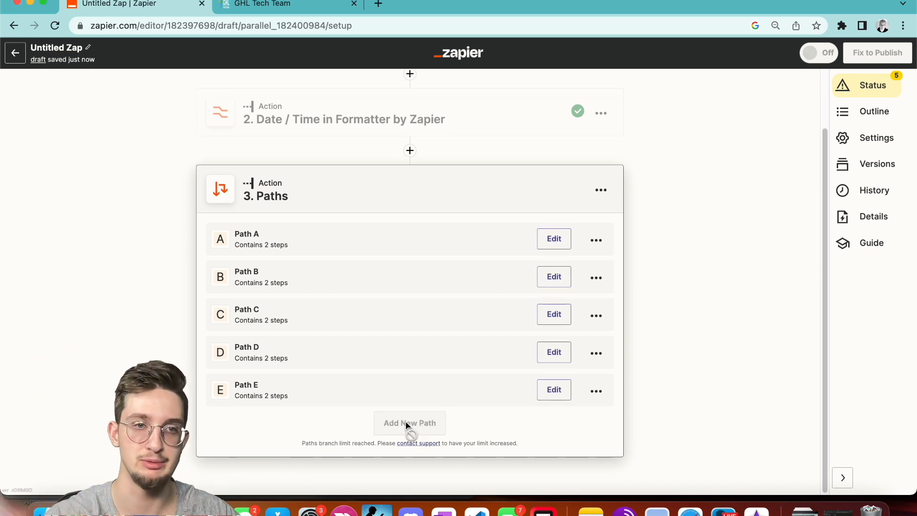
{"action": "left_click", "coordinate": [554, 241]}
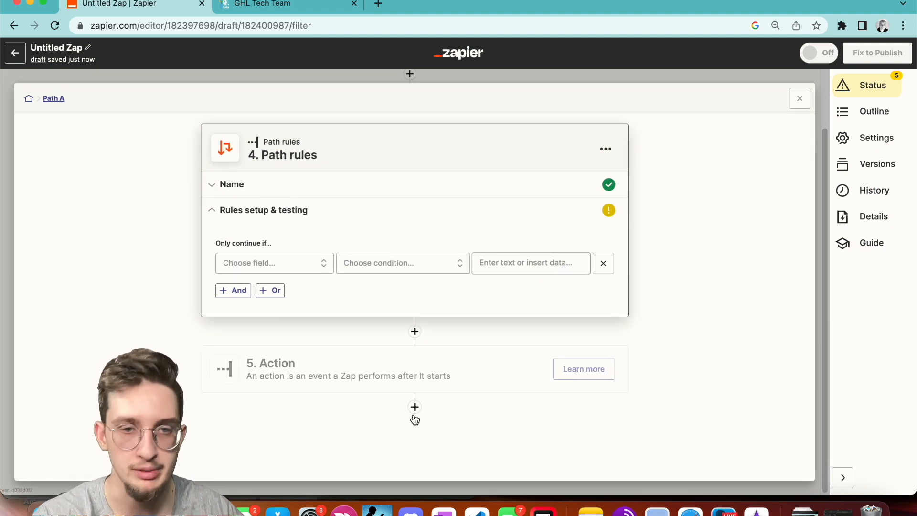
Add a nested Paths step inside Path A, then delete it.
{"action": "left_click", "coordinate": [414, 409]}
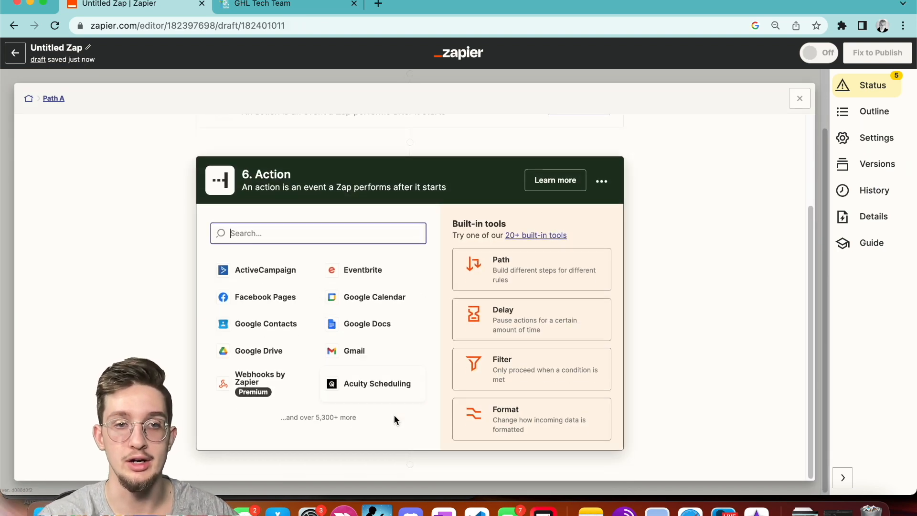
{"action": "left_click", "coordinate": [517, 267]}
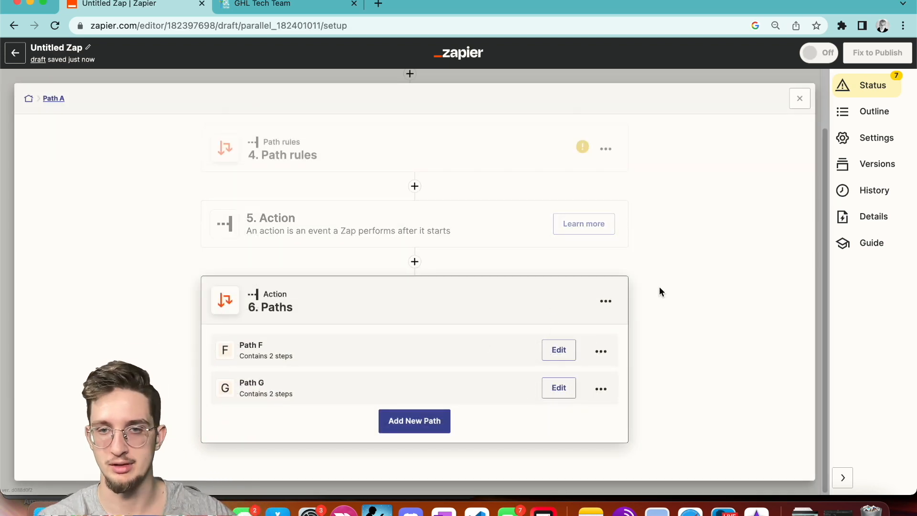
{"action": "left_click", "coordinate": [600, 305]}
{"action": "left_click", "coordinate": [555, 390]}
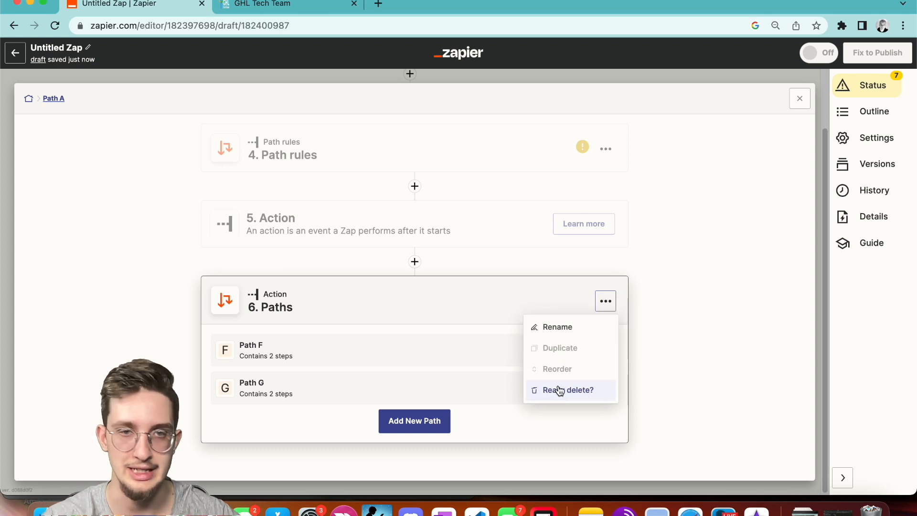
{"action": "left_click", "coordinate": [559, 391]}
Review the Path A and Path B rules, then switch to the GoHighLevel workflow tab.
{"action": "left_click", "coordinate": [800, 99]}
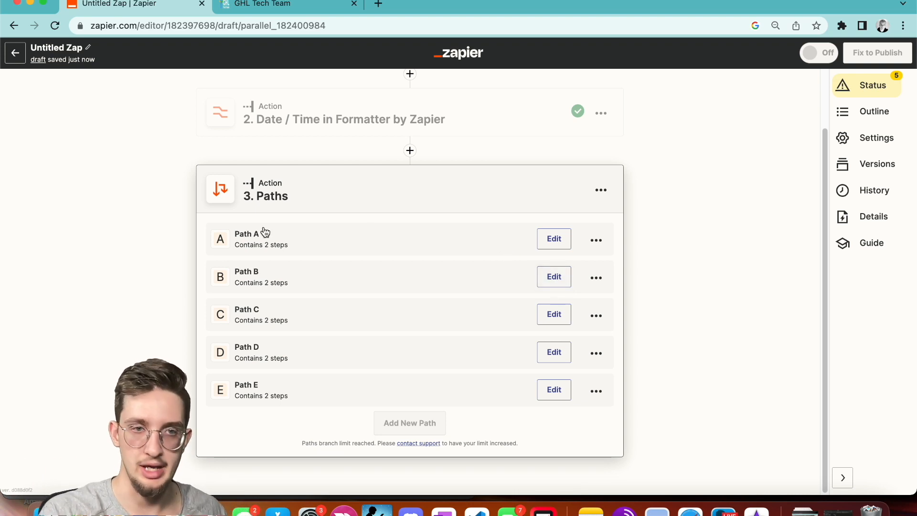
{"action": "left_click", "coordinate": [553, 239]}
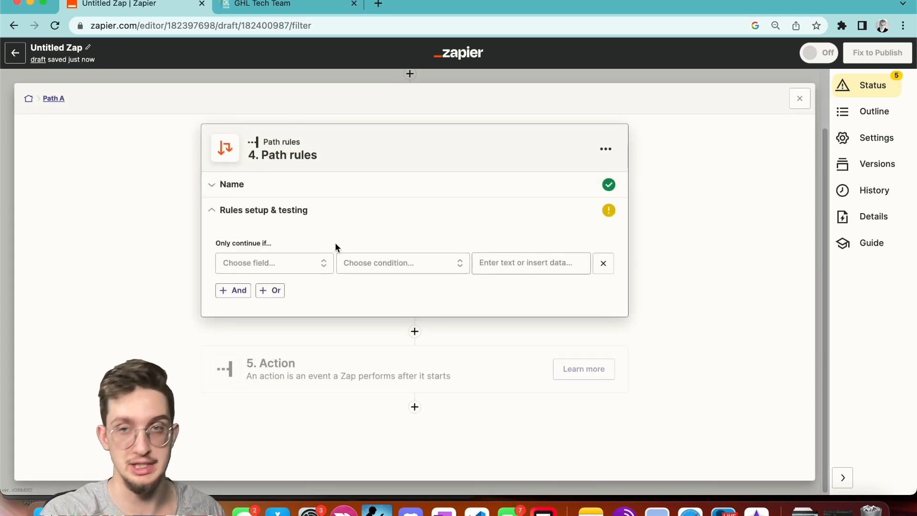
{"action": "left_click", "coordinate": [798, 98]}
{"action": "left_click", "coordinate": [556, 353]}
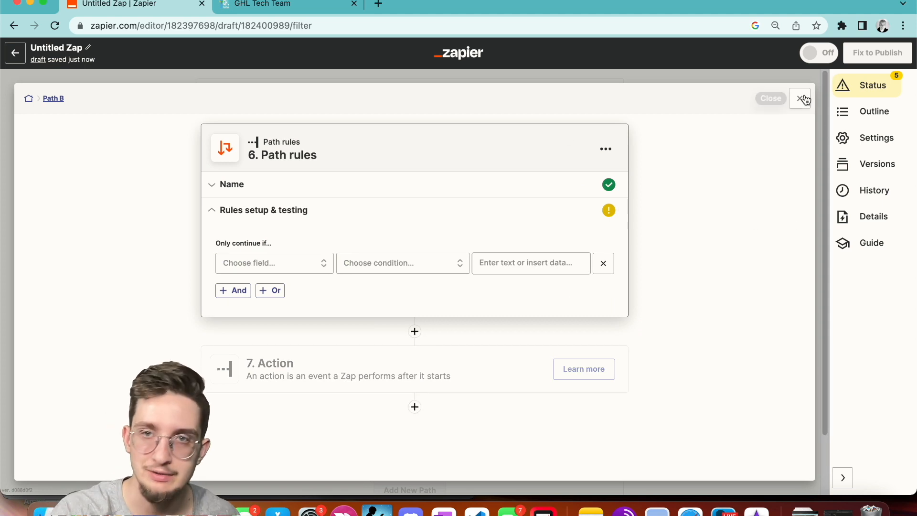
{"action": "left_click", "coordinate": [801, 98]}
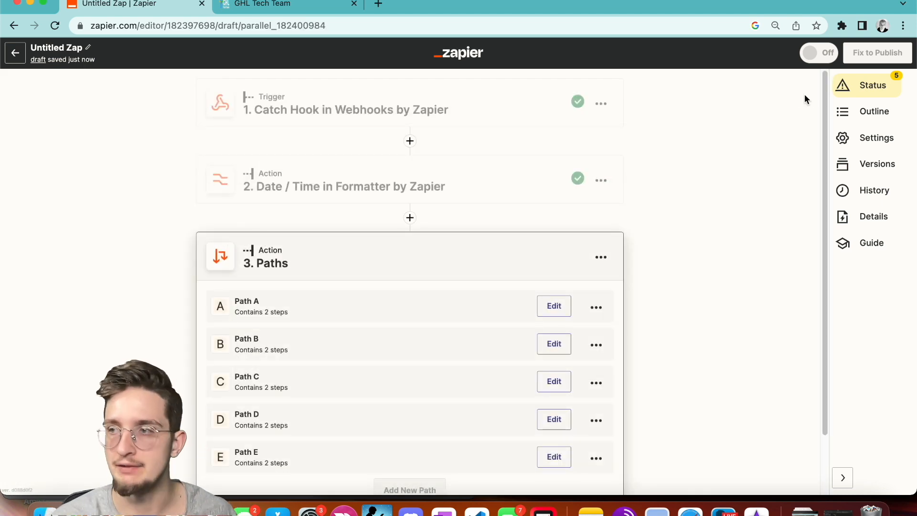
{"action": "left_click", "coordinate": [264, 4]}
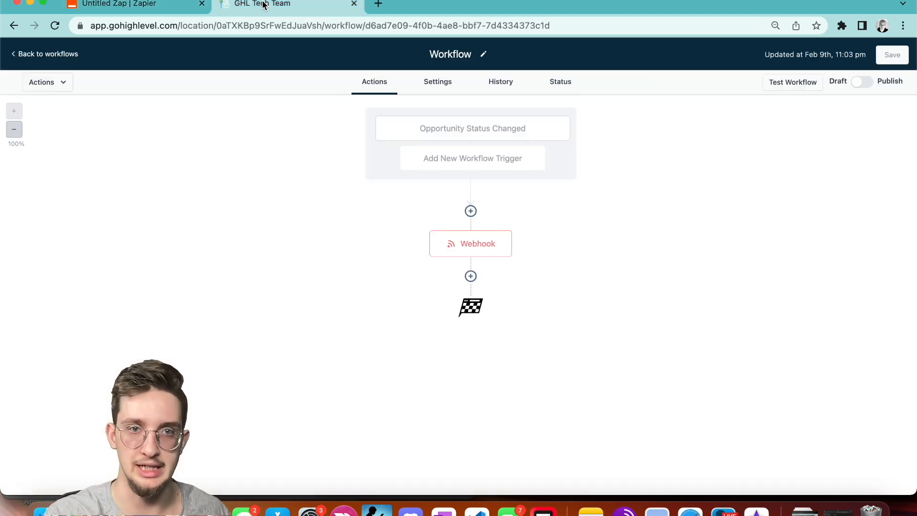
{"action": "left_click", "coordinate": [470, 276]}
{"action": "scroll", "coordinate": [844, 308], "scroll_direction": "down", "scroll_amount": 10}
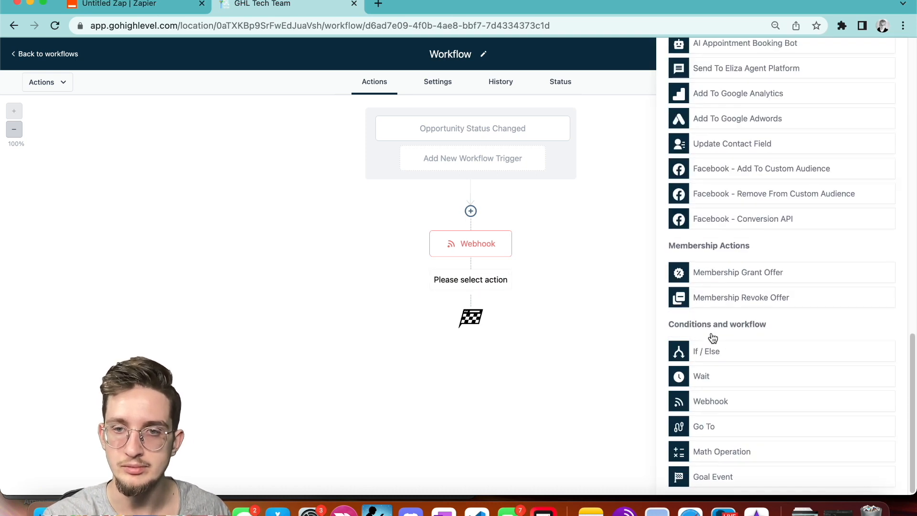
{"action": "left_click", "coordinate": [706, 351]}
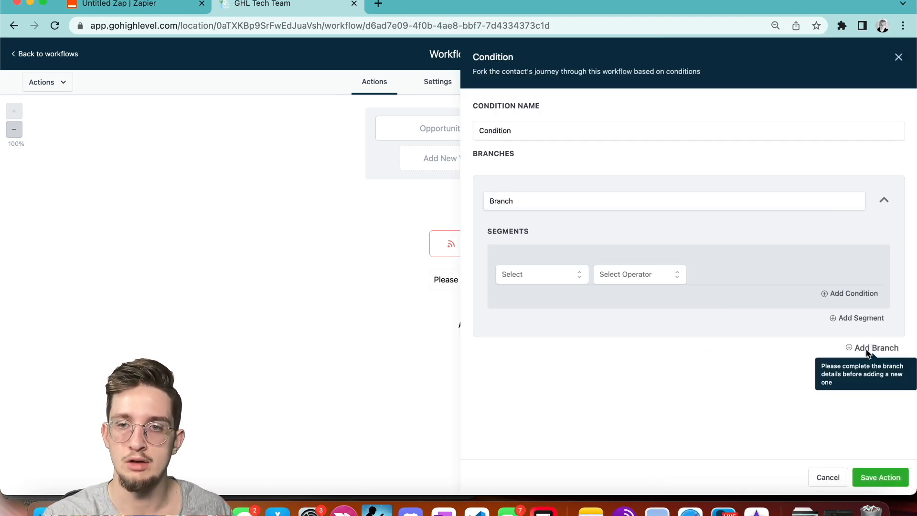
{"action": "left_click", "coordinate": [551, 276]}
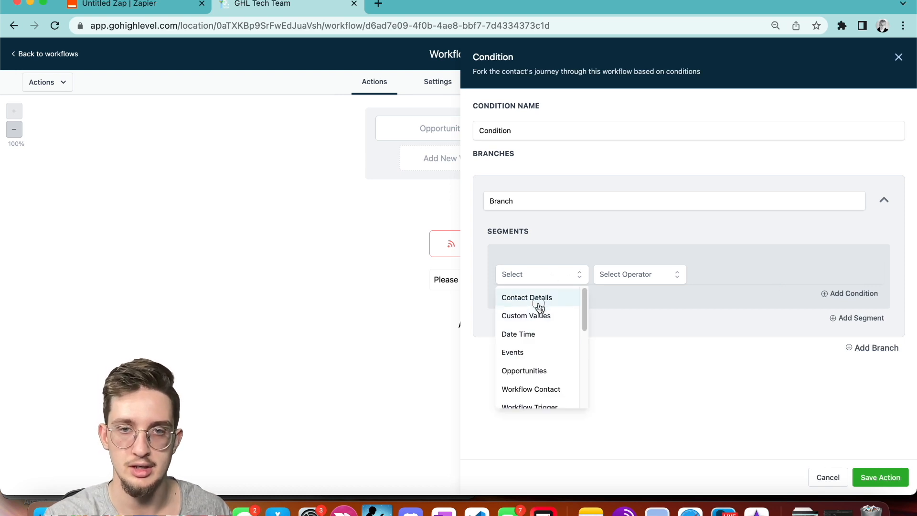
{"action": "left_click", "coordinate": [537, 305]}
{"action": "left_click", "coordinate": [522, 364]}
{"action": "left_click", "coordinate": [638, 276]}
{"action": "left_click", "coordinate": [645, 295]}
{"action": "left_click", "coordinate": [708, 273]}
{"action": "type", "text": "sa"}
{"action": "left_click", "coordinate": [857, 347]}
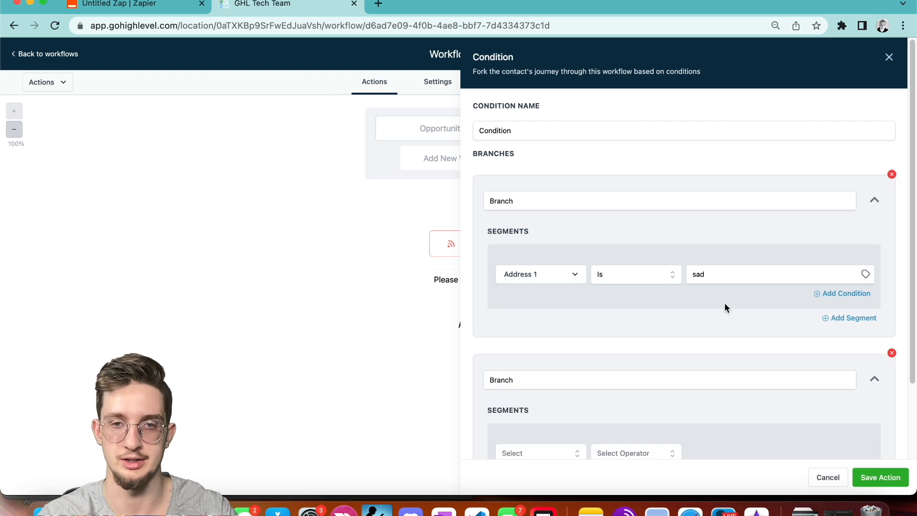
{"action": "scroll", "coordinate": [725, 307], "scroll_direction": "down", "scroll_amount": 2}
{"action": "left_click", "coordinate": [539, 363]}
{"action": "left_click", "coordinate": [529, 394]}
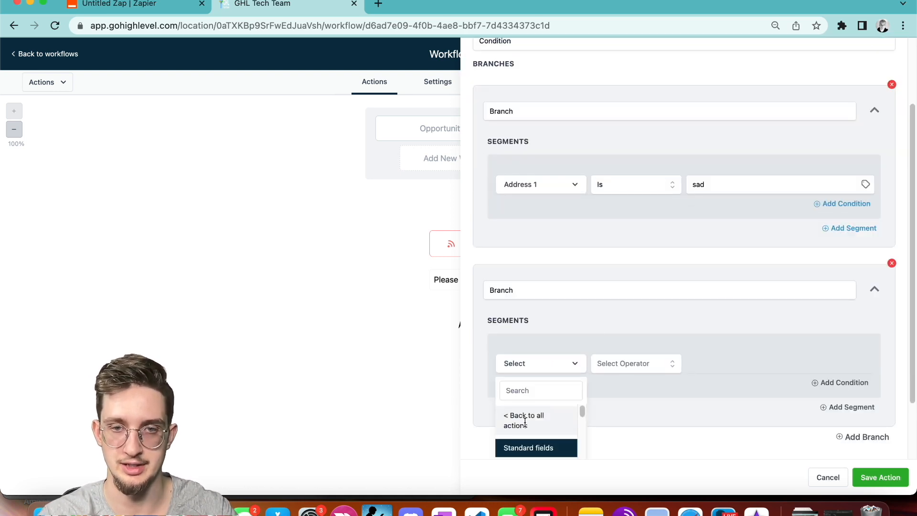
{"action": "left_click", "coordinate": [522, 432]}
{"action": "left_click", "coordinate": [618, 369]}
{"action": "left_click", "coordinate": [618, 388]}
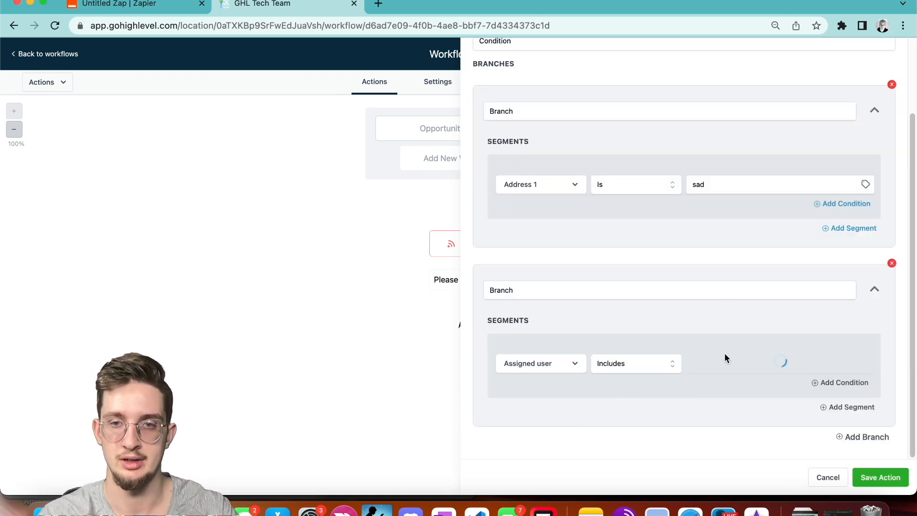
{"action": "left_click", "coordinate": [723, 363]}
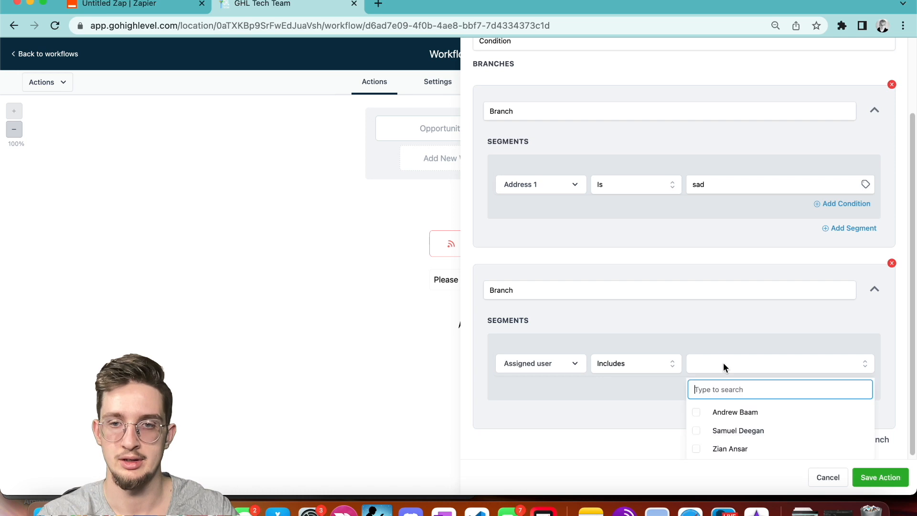
{"action": "left_click", "coordinate": [654, 375]}
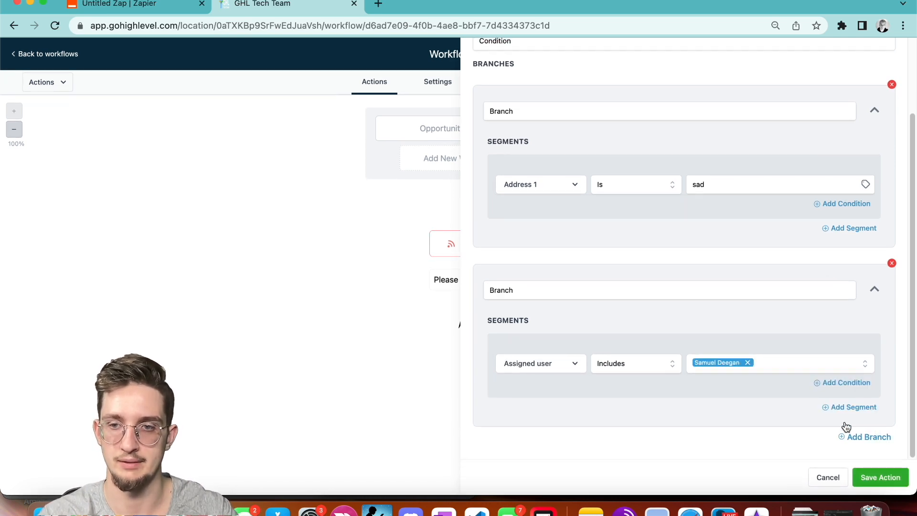
{"action": "left_click", "coordinate": [855, 437]}
{"action": "scroll", "coordinate": [708, 414], "scroll_direction": "down", "scroll_amount": 4}
{"action": "left_click", "coordinate": [532, 366]}
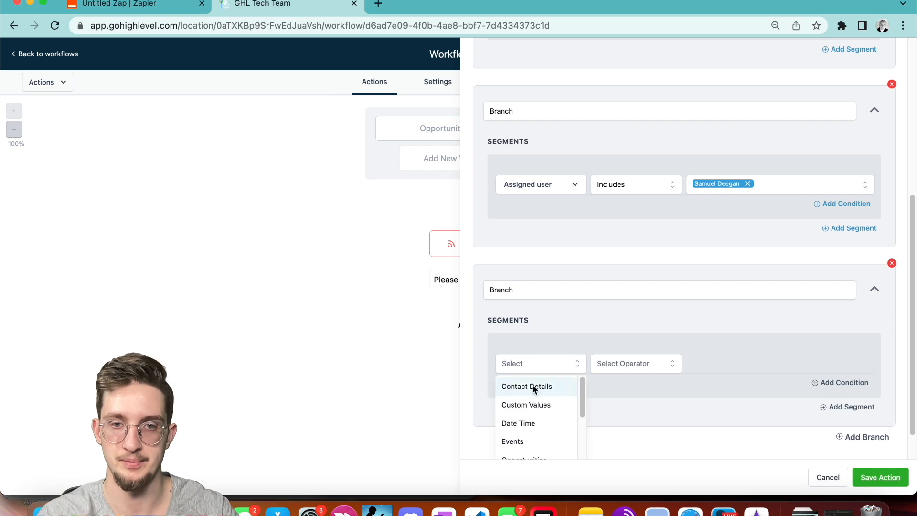
{"action": "left_click", "coordinate": [533, 385]}
{"action": "scroll", "coordinate": [533, 425], "scroll_direction": "down", "scroll_amount": 1}
{"action": "left_click", "coordinate": [521, 441]}
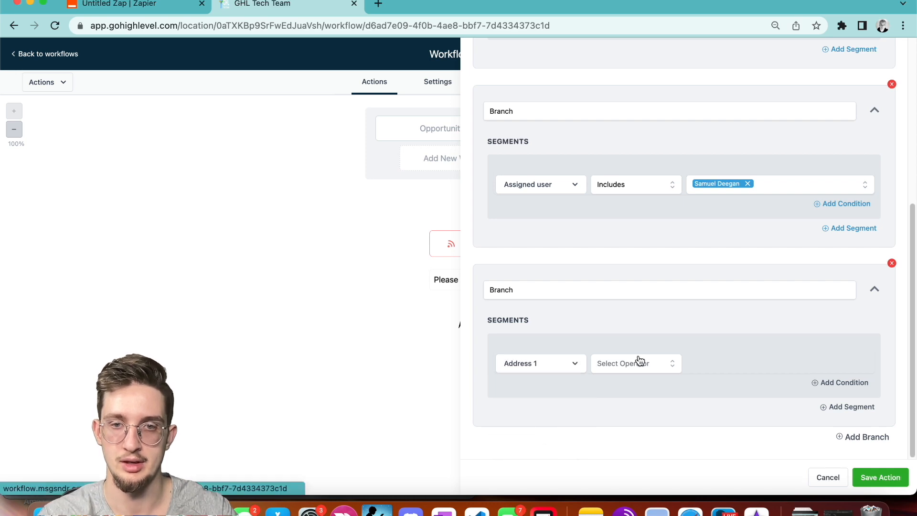
{"action": "left_click", "coordinate": [639, 362]}
{"action": "left_click", "coordinate": [624, 380]}
{"action": "left_click", "coordinate": [720, 362]}
{"action": "type", "text": "asd"}
{"action": "left_click", "coordinate": [767, 444]}
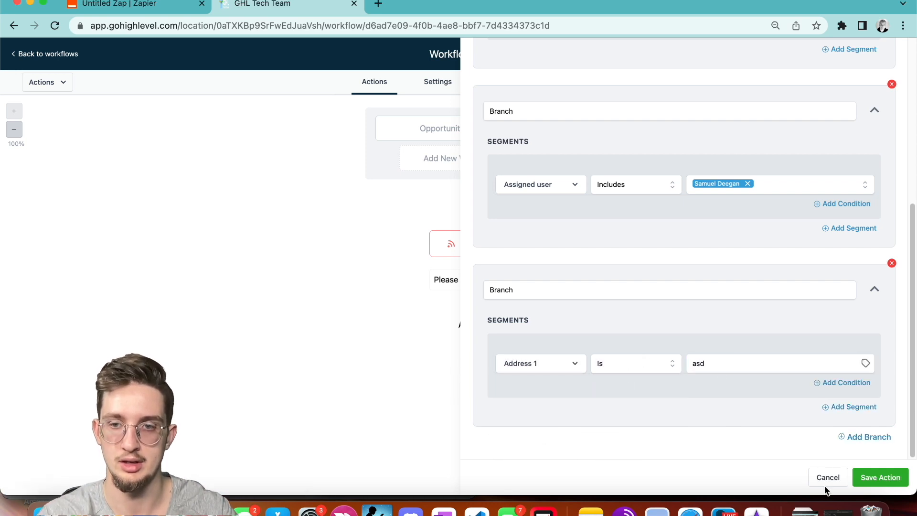
{"action": "left_click", "coordinate": [880, 477]}
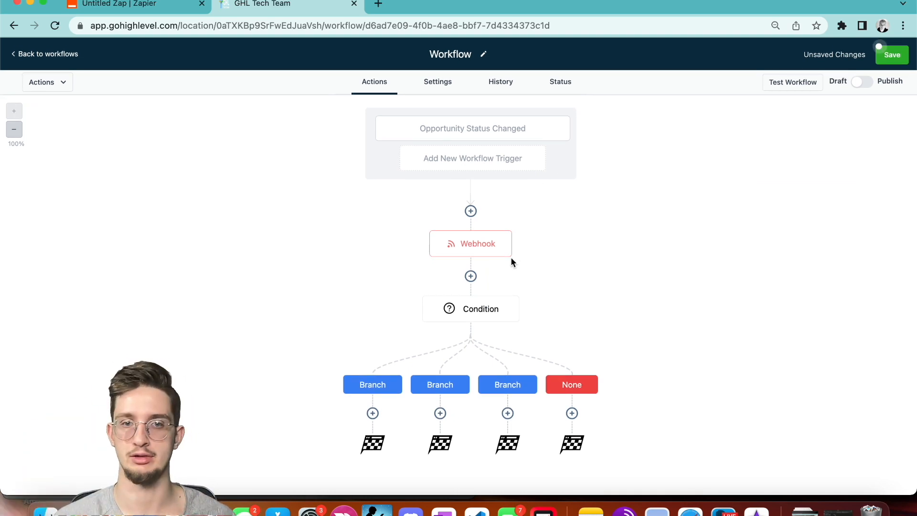
{"action": "left_click", "coordinate": [475, 314]}
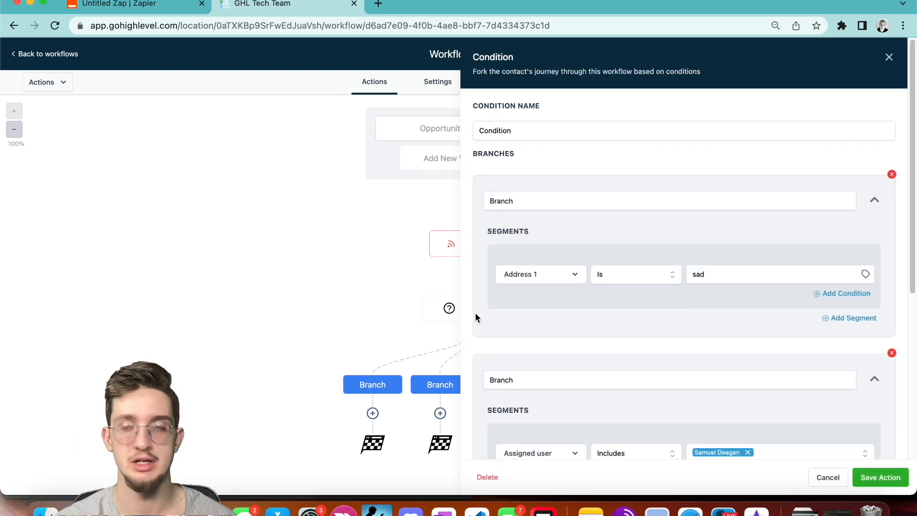
{"action": "left_click", "coordinate": [888, 57]}
{"action": "left_click", "coordinate": [518, 296]}
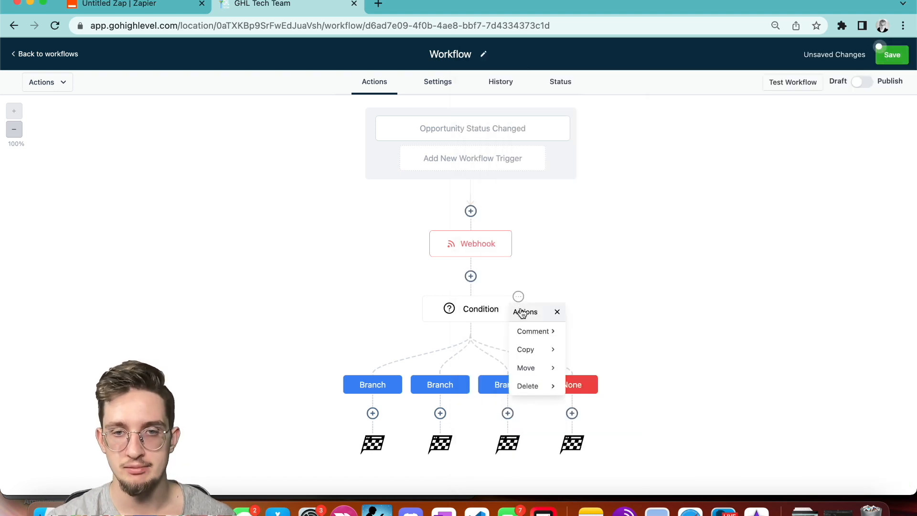
{"action": "mouse_move", "coordinate": [536, 388]}
{"action": "left_click", "coordinate": [593, 334]}
{"action": "left_click", "coordinate": [544, 312]}
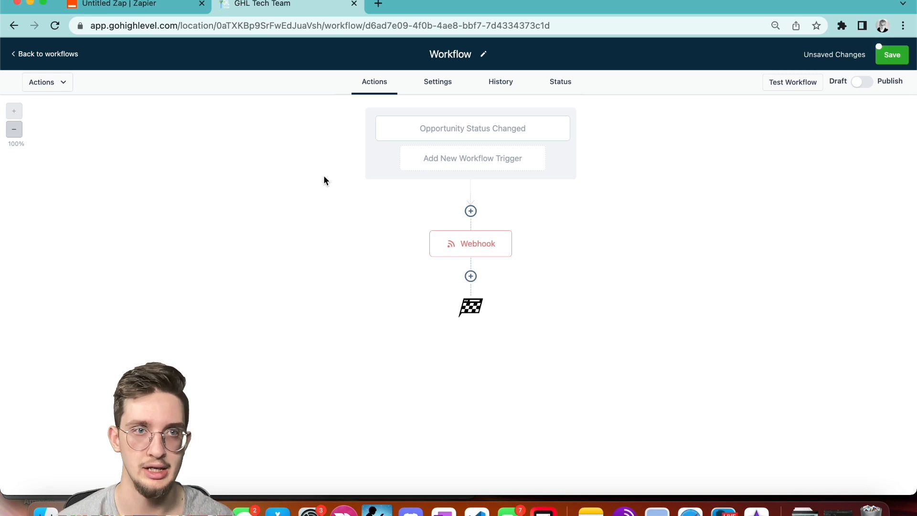
Leave the GoHighLevel workflow for the workflows list, discarding its unsaved changes.
{"action": "left_click", "coordinate": [174, 5]}
{"action": "scroll", "coordinate": [426, 343], "scroll_direction": "down", "scroll_amount": 2}
{"action": "left_click", "coordinate": [279, 5]}
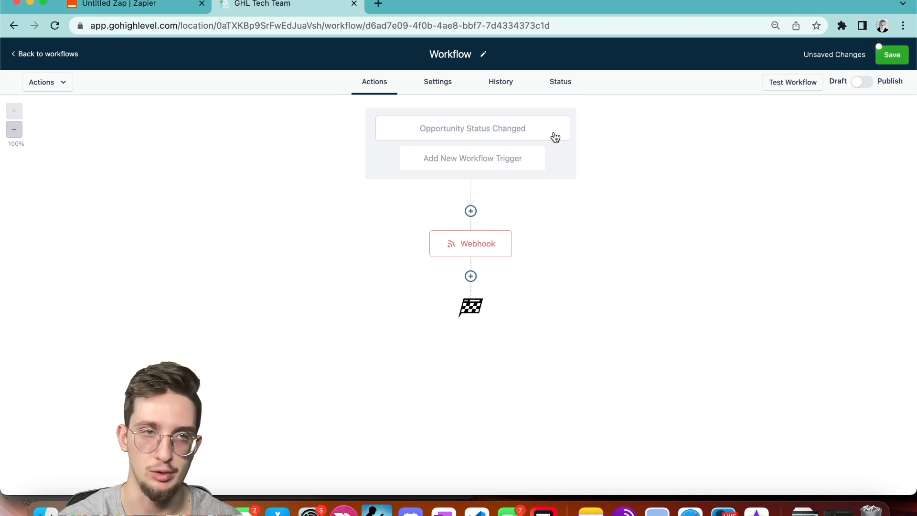
{"action": "left_click", "coordinate": [59, 55]}
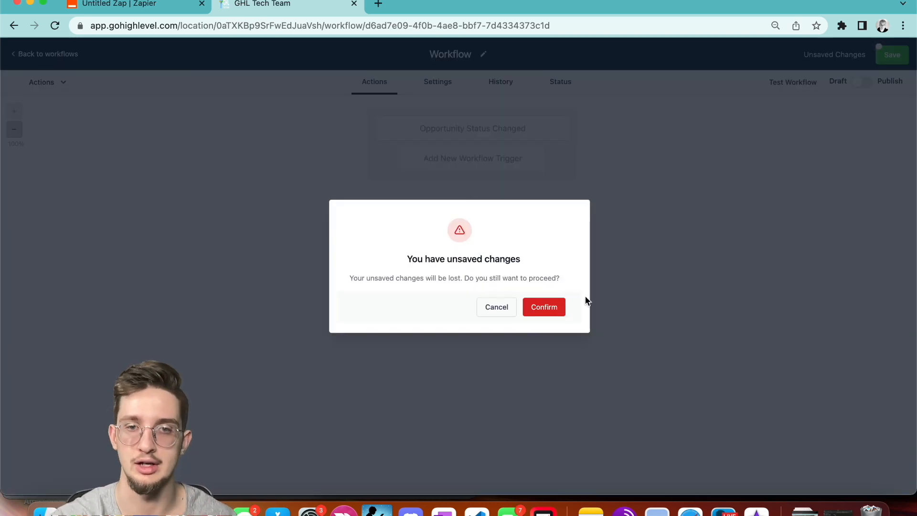
{"action": "left_click", "coordinate": [550, 307]}
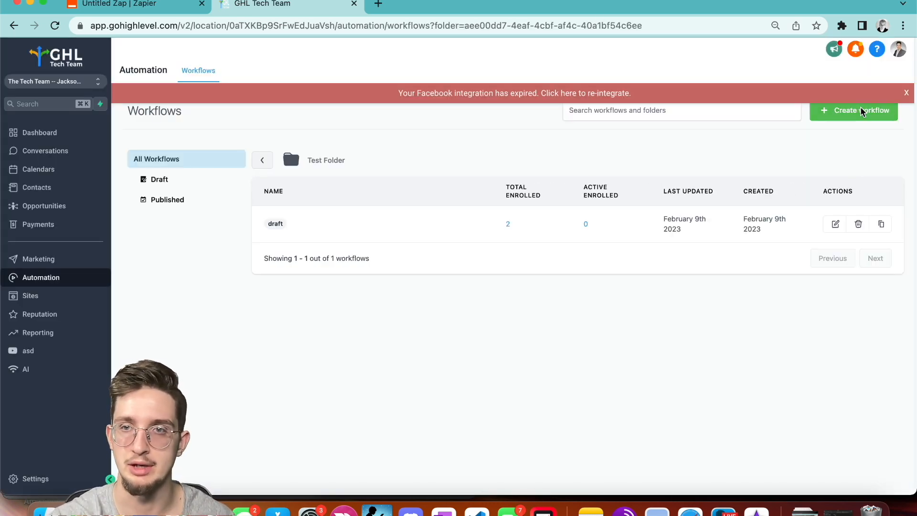
Create a workflow from scratch and try an Order Form Submission trigger, closing it unsaved.
{"action": "left_click", "coordinate": [862, 112]}
{"action": "left_click", "coordinate": [846, 140]}
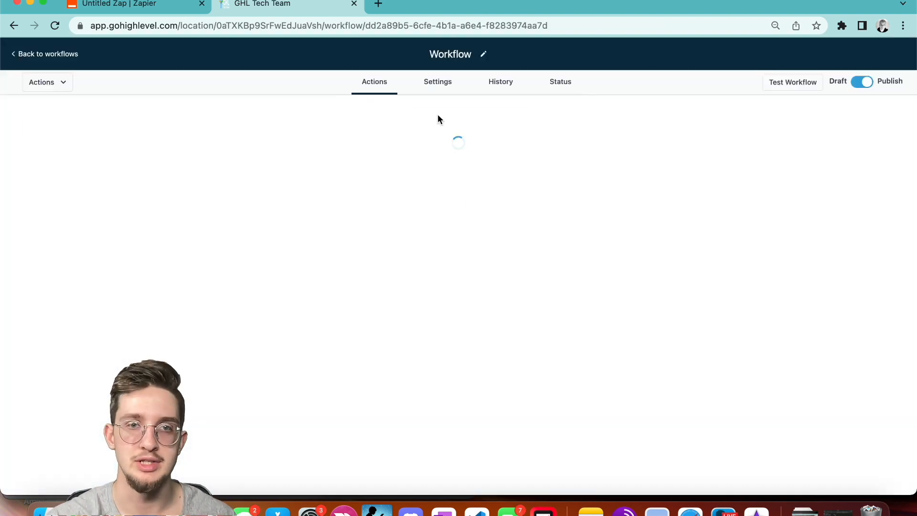
{"action": "left_click", "coordinate": [458, 122]}
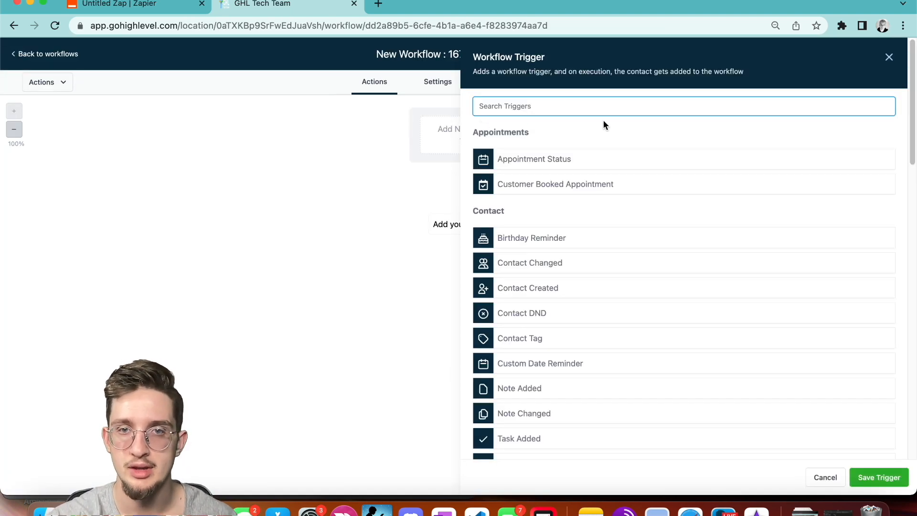
{"action": "type", "text": "p"}
{"action": "key", "text": "BackSpace"}
{"action": "type", "text": "p"}
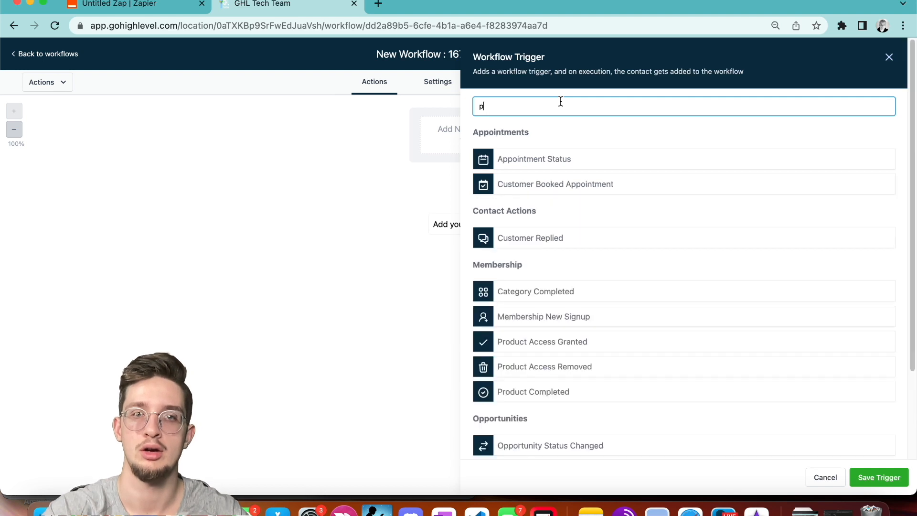
{"action": "key", "text": "BackSpace"}
{"action": "type", "text": "orde"}
{"action": "left_click", "coordinate": [573, 151]}
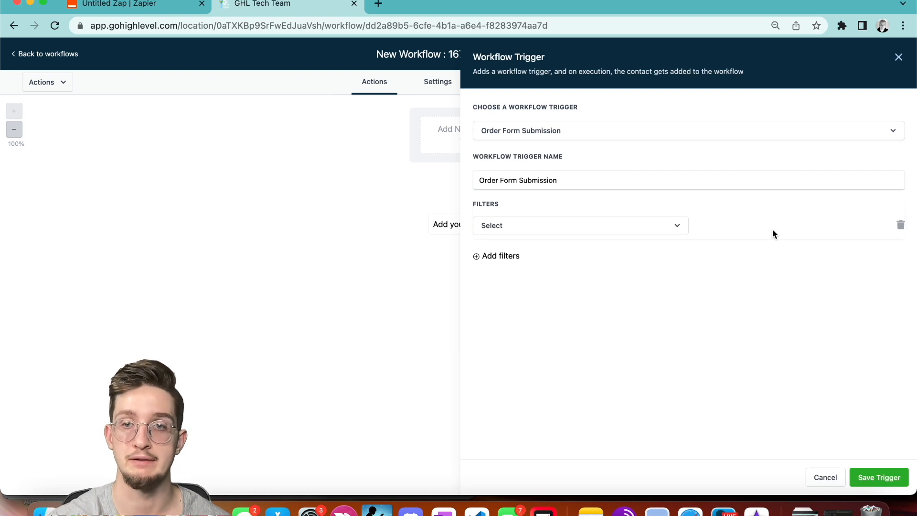
{"action": "left_click", "coordinate": [879, 477]}
{"action": "left_click", "coordinate": [642, 245]}
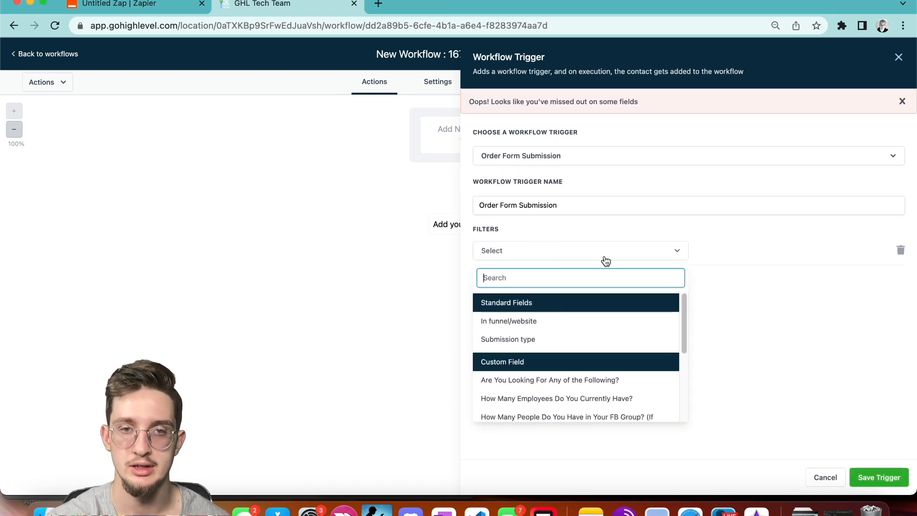
{"action": "left_click", "coordinate": [898, 57]}
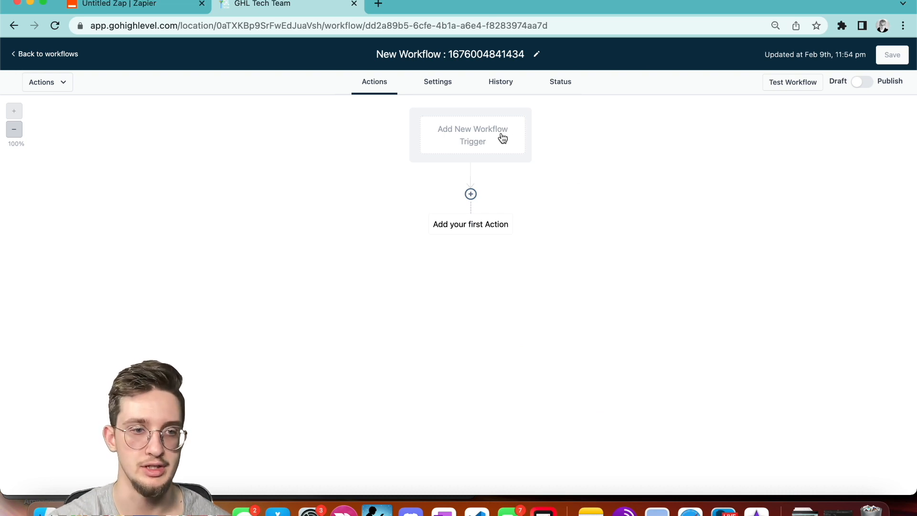
Search the trigger list for 'order' again and close it without picking a trigger.
{"action": "left_click", "coordinate": [475, 141]}
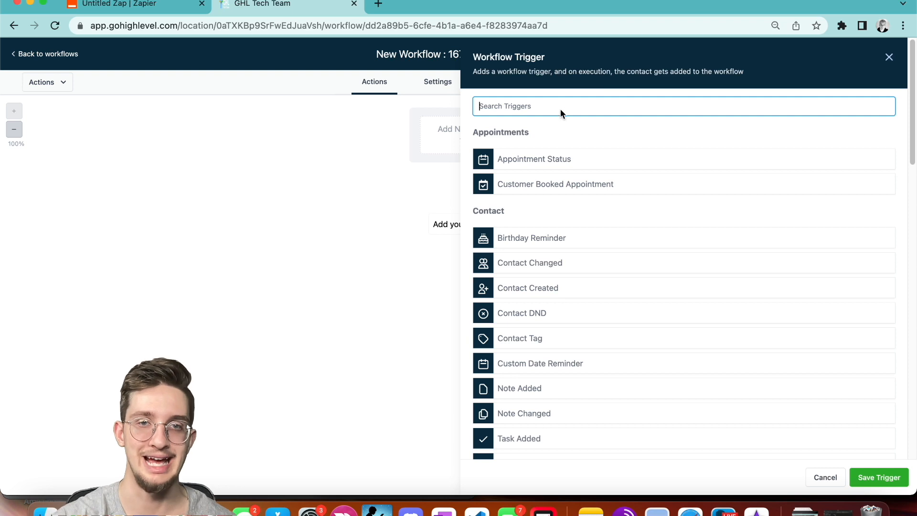
{"action": "type", "text": "otde"}
{"action": "key", "text": "BackSpace"}
{"action": "key", "text": "BackSpace"}
{"action": "type", "text": "re"}
{"action": "key", "text": "BackSpace"}
{"action": "key", "text": "BackSpace"}
{"action": "key", "text": "BackSpace"}
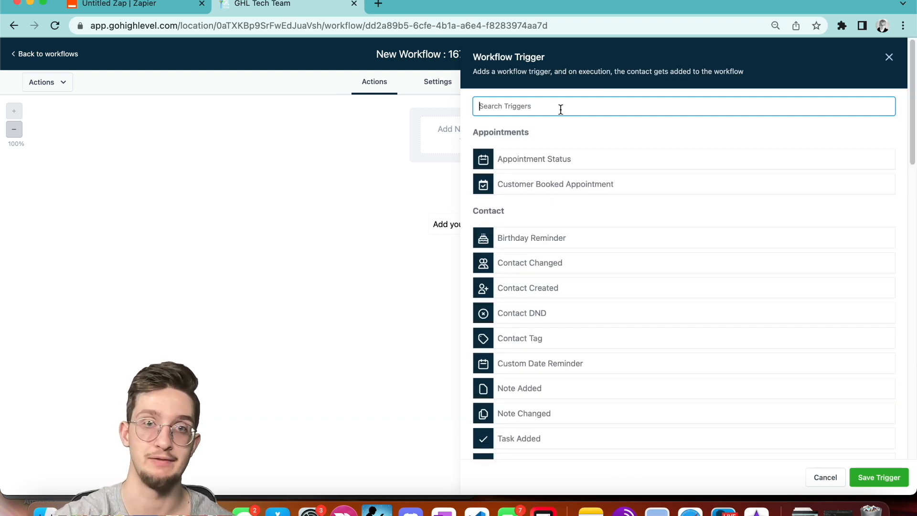
{"action": "left_click", "coordinate": [887, 59]}
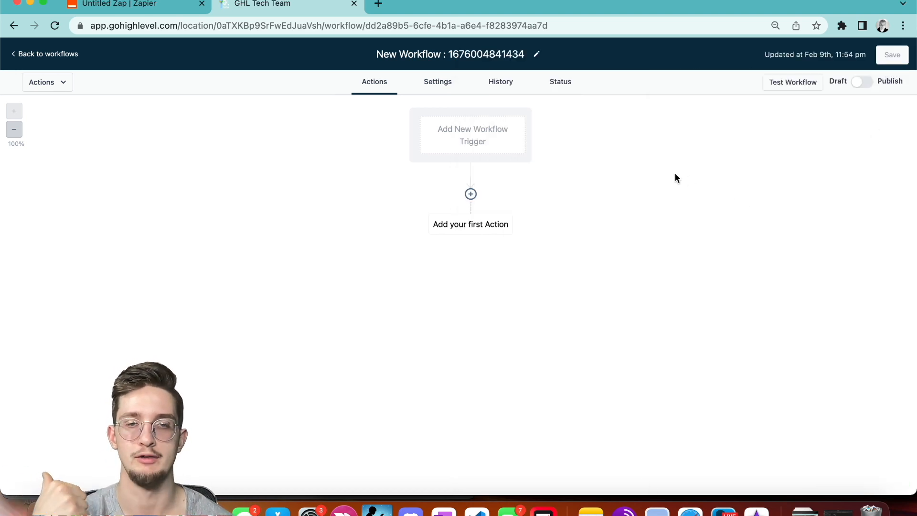
Add an If/Else condition as the new workflow's first action.
{"action": "left_click", "coordinate": [491, 236]}
{"action": "scroll", "coordinate": [737, 188], "scroll_direction": "down", "scroll_amount": 10}
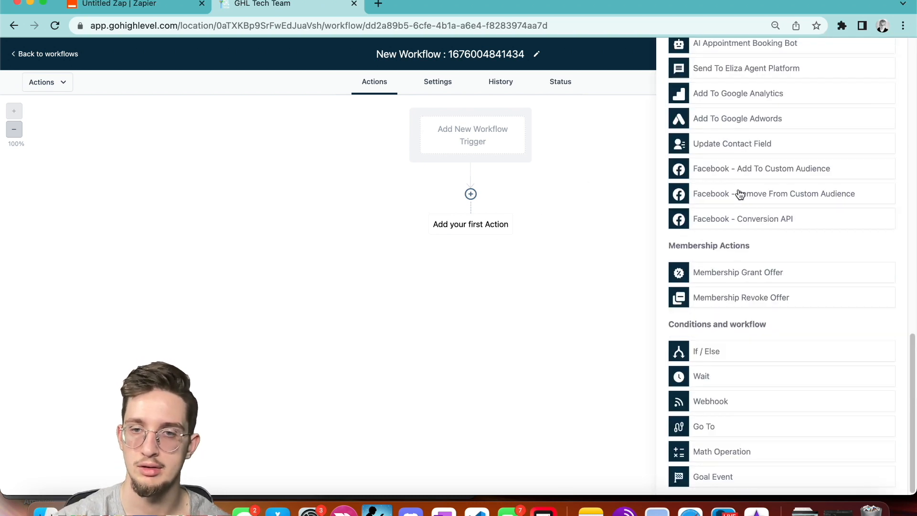
{"action": "left_click", "coordinate": [722, 351]}
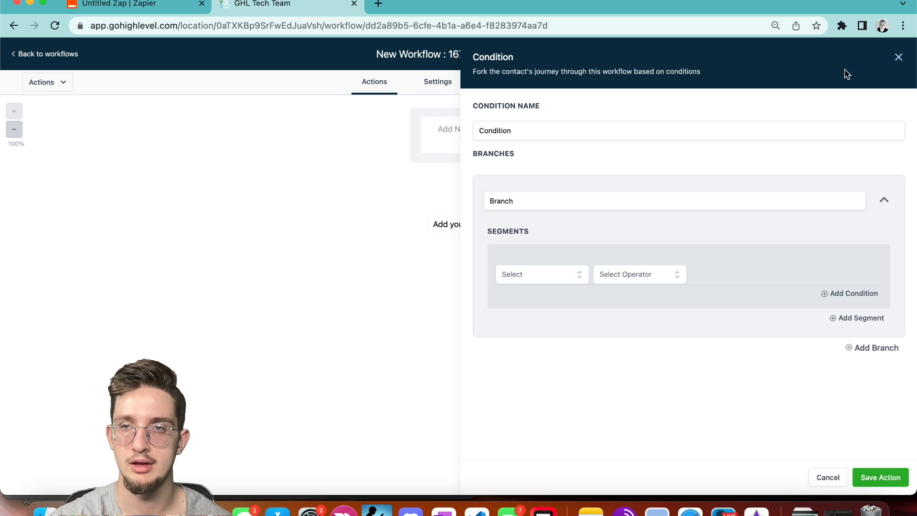
Set the first branch to check Workflow Trigger with the Is operator.
{"action": "left_click", "coordinate": [534, 273]}
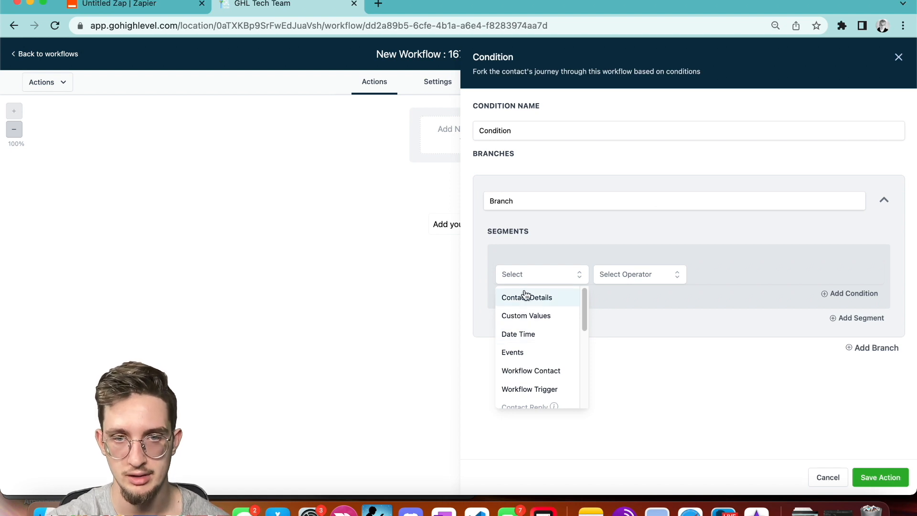
{"action": "scroll", "coordinate": [545, 352], "scroll_direction": "down", "scroll_amount": 2}
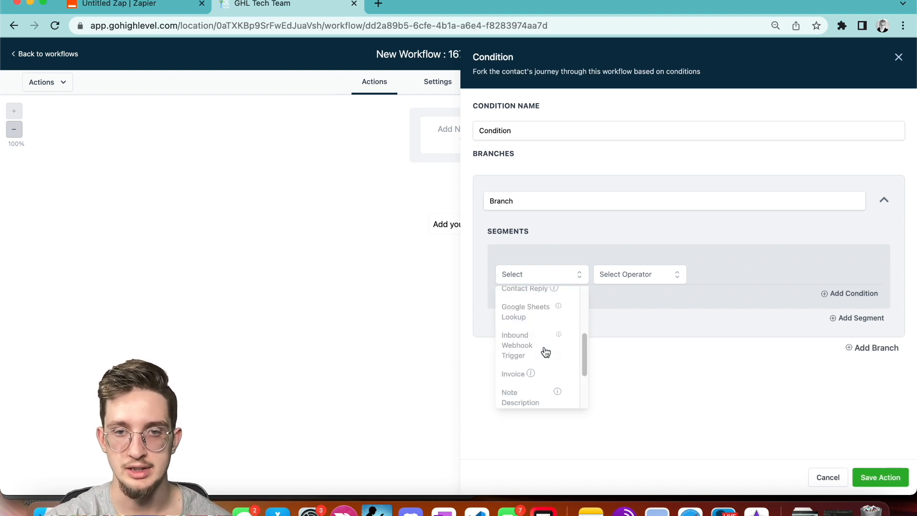
{"action": "left_click", "coordinate": [552, 326]}
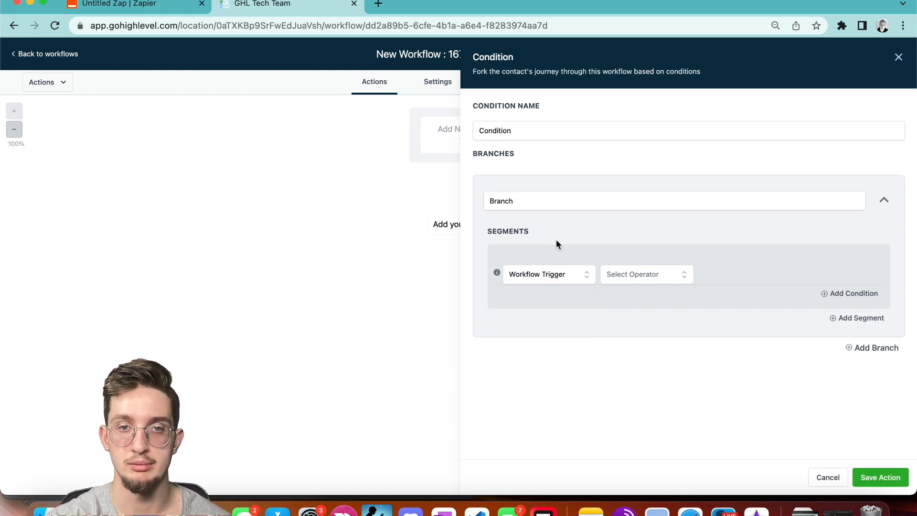
{"action": "left_click", "coordinate": [615, 274]}
{"action": "left_click", "coordinate": [640, 273]}
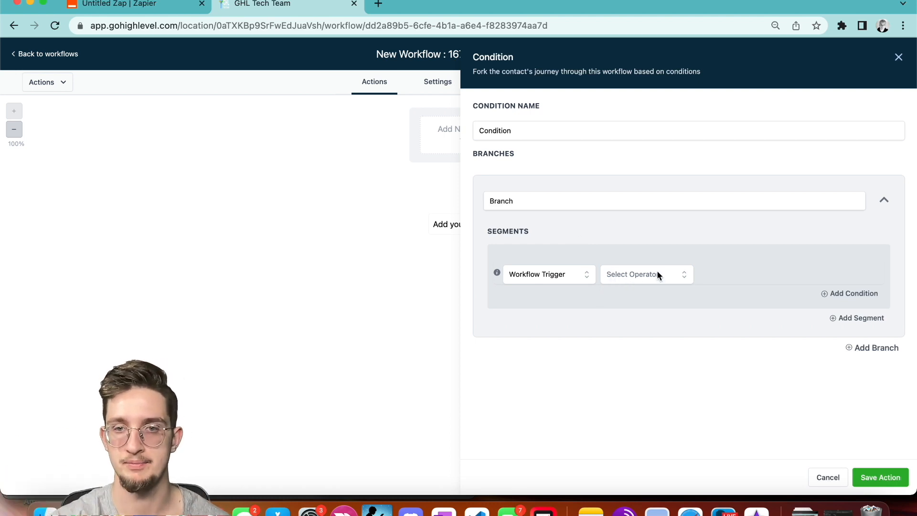
{"action": "left_click", "coordinate": [629, 281]}
{"action": "left_click", "coordinate": [621, 296]}
{"action": "left_click", "coordinate": [723, 274]}
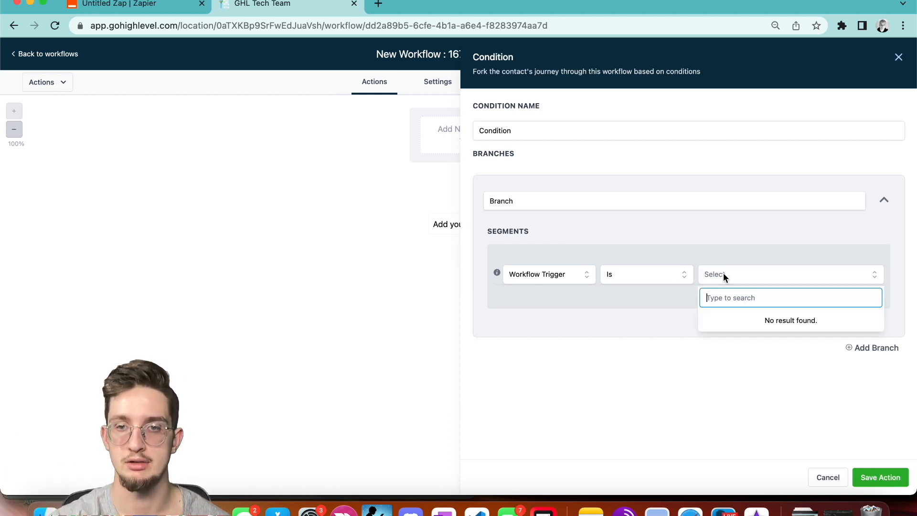
{"action": "left_click", "coordinate": [641, 336]}
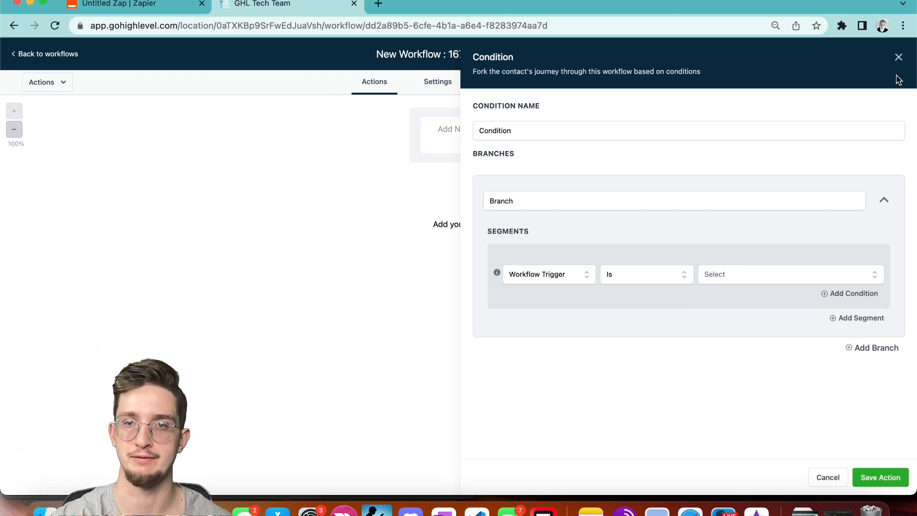
{"action": "left_click", "coordinate": [553, 280]}
Set the first branch's rule to Address 1 Is 'a'.
{"action": "left_click", "coordinate": [538, 301]}
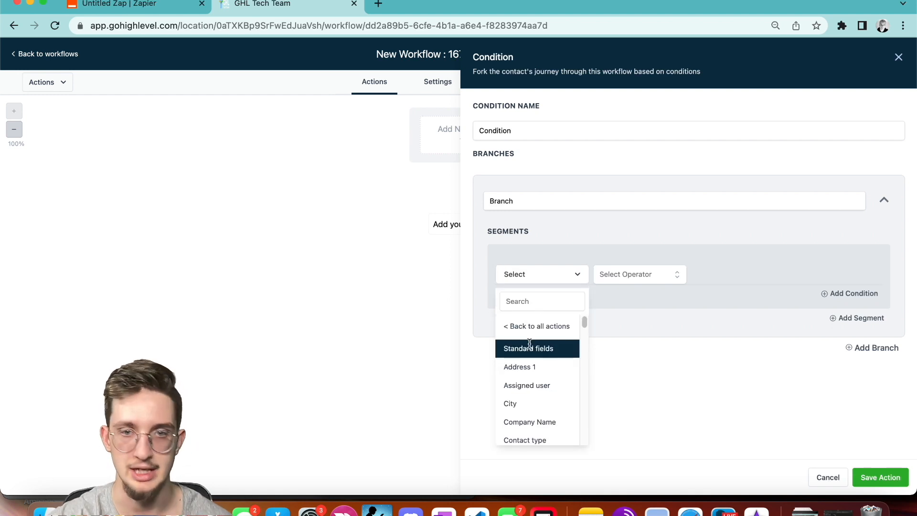
{"action": "left_click", "coordinate": [530, 367]}
{"action": "left_click", "coordinate": [641, 280]}
{"action": "left_click", "coordinate": [634, 296]}
{"action": "type", "text": "a"}
Add a second branch with the rule Address 1 Is 'a'.
{"action": "left_click", "coordinate": [862, 347]}
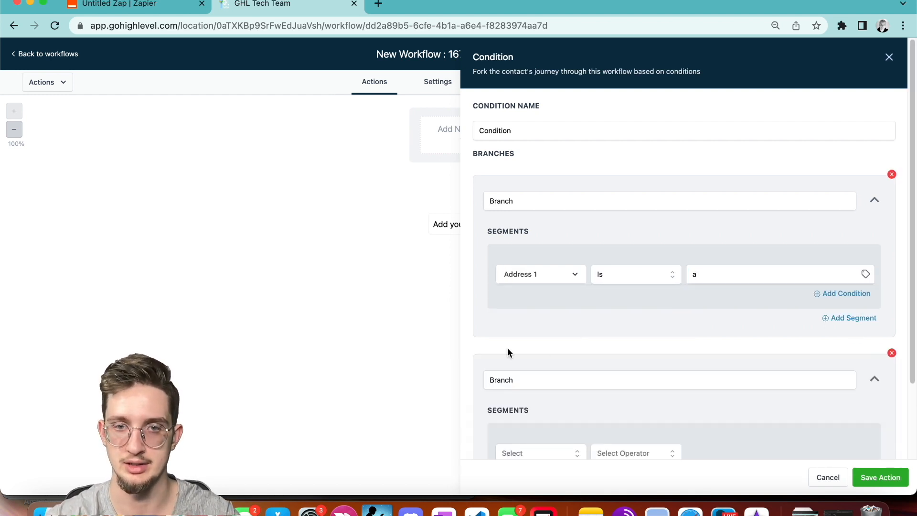
{"action": "scroll", "coordinate": [507, 348], "scroll_direction": "down", "scroll_amount": 3}
{"action": "left_click", "coordinate": [525, 362]}
{"action": "scroll", "coordinate": [526, 386], "scroll_direction": "down", "scroll_amount": 3}
{"action": "scroll", "coordinate": [528, 395], "scroll_direction": "up", "scroll_amount": 3}
{"action": "left_click", "coordinate": [531, 387]}
{"action": "scroll", "coordinate": [534, 411], "scroll_direction": "down", "scroll_amount": 2}
{"action": "left_click", "coordinate": [534, 417]}
{"action": "left_click", "coordinate": [633, 362]}
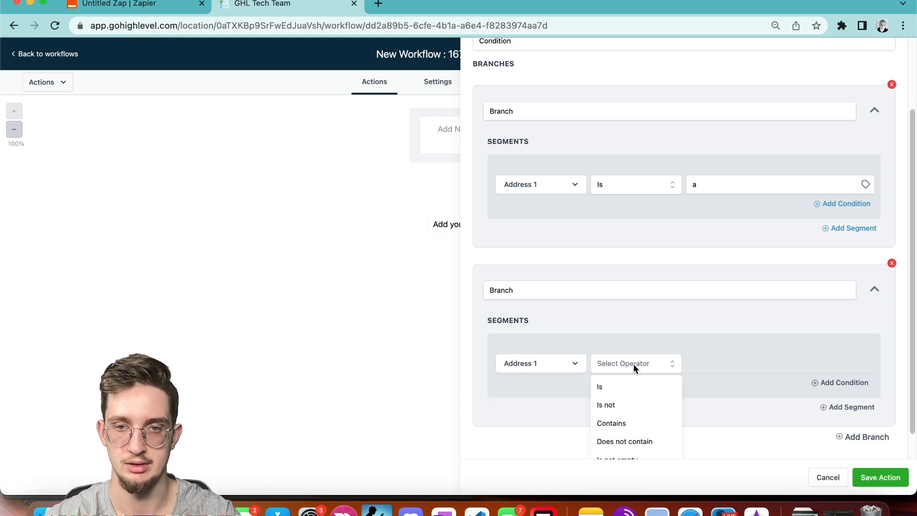
{"action": "left_click", "coordinate": [627, 386]}
{"action": "type", "text": "a"}
Add a third branch with the rule Address 1 Is 'a'.
{"action": "left_click", "coordinate": [848, 429]}
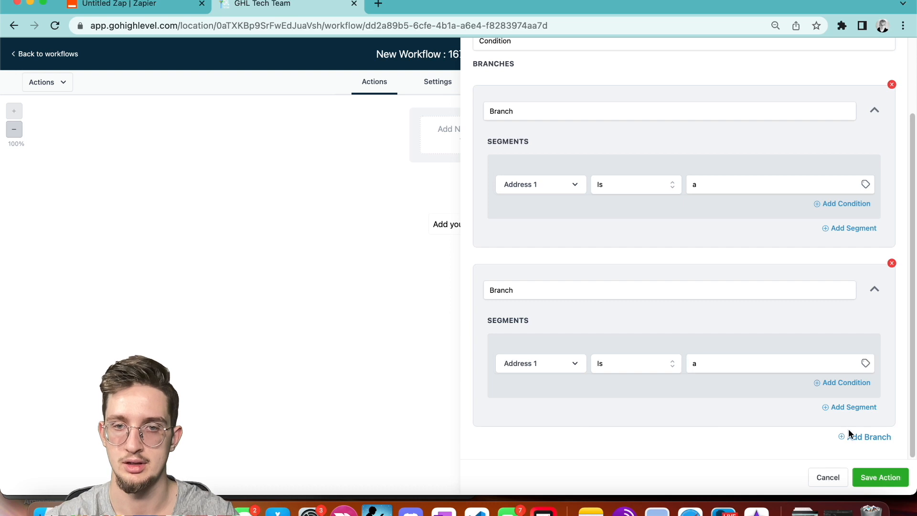
{"action": "scroll", "coordinate": [604, 362], "scroll_direction": "down", "scroll_amount": 5}
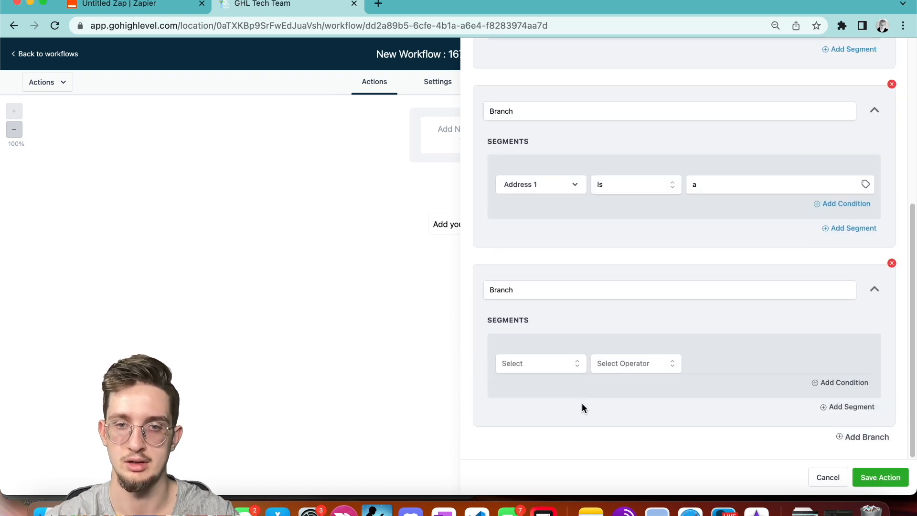
{"action": "left_click", "coordinate": [544, 363]}
{"action": "left_click", "coordinate": [533, 395]}
{"action": "scroll", "coordinate": [530, 428], "scroll_direction": "down", "scroll_amount": 2}
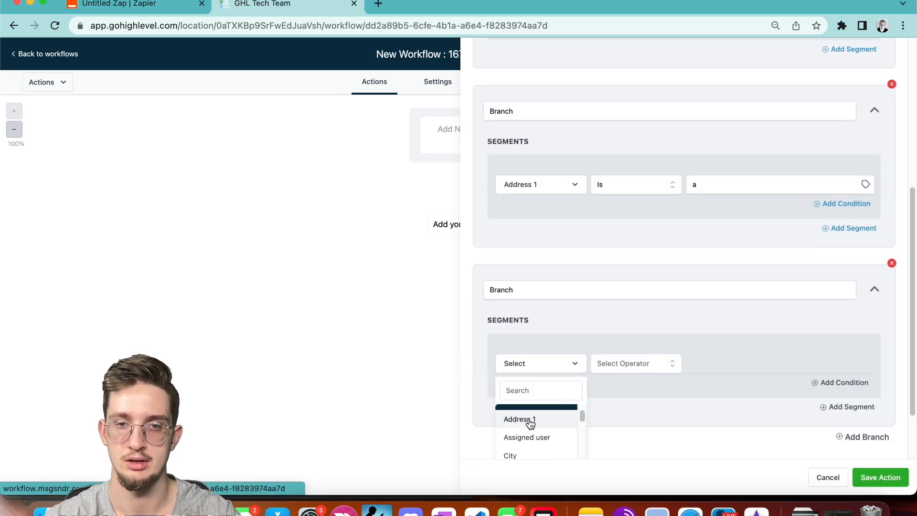
{"action": "left_click", "coordinate": [530, 420]}
{"action": "left_click", "coordinate": [628, 363]}
{"action": "left_click", "coordinate": [600, 386]}
{"action": "left_click", "coordinate": [705, 369]}
{"action": "type", "text": "a"}
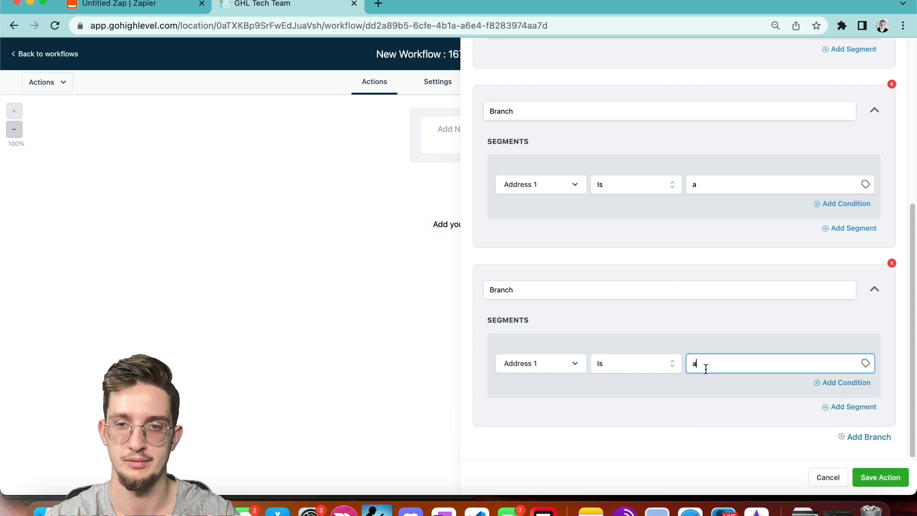
Add a fourth branch with the rule Address 1 Is 'a'.
{"action": "left_click", "coordinate": [859, 436]}
{"action": "scroll", "coordinate": [716, 444], "scroll_direction": "down", "scroll_amount": 3}
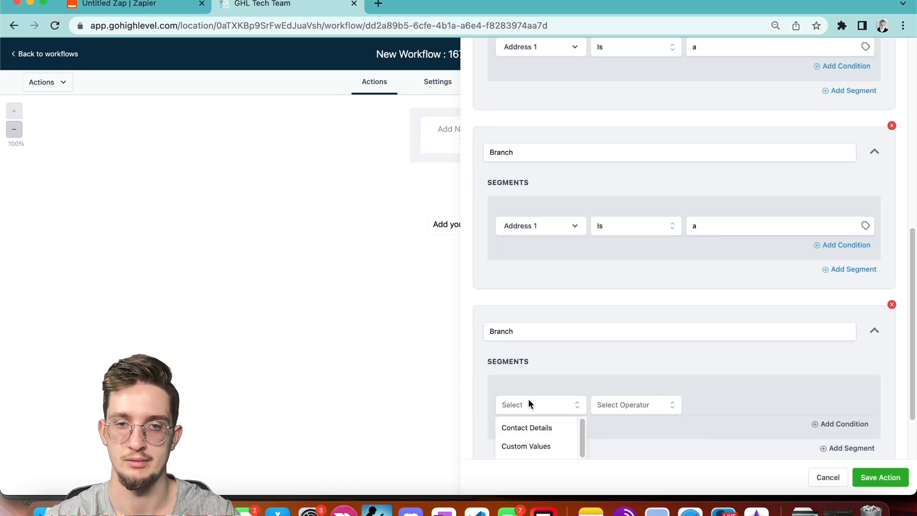
{"action": "left_click", "coordinate": [528, 399]}
{"action": "left_click", "coordinate": [529, 371]}
{"action": "left_click", "coordinate": [530, 449]}
{"action": "left_click", "coordinate": [616, 371]}
{"action": "left_click", "coordinate": [626, 388]}
{"action": "left_click", "coordinate": [733, 369]}
{"action": "type", "text": "a"}
Add a fifth branch with Address 1 Is 'a' and save the condition action.
{"action": "left_click", "coordinate": [865, 437]}
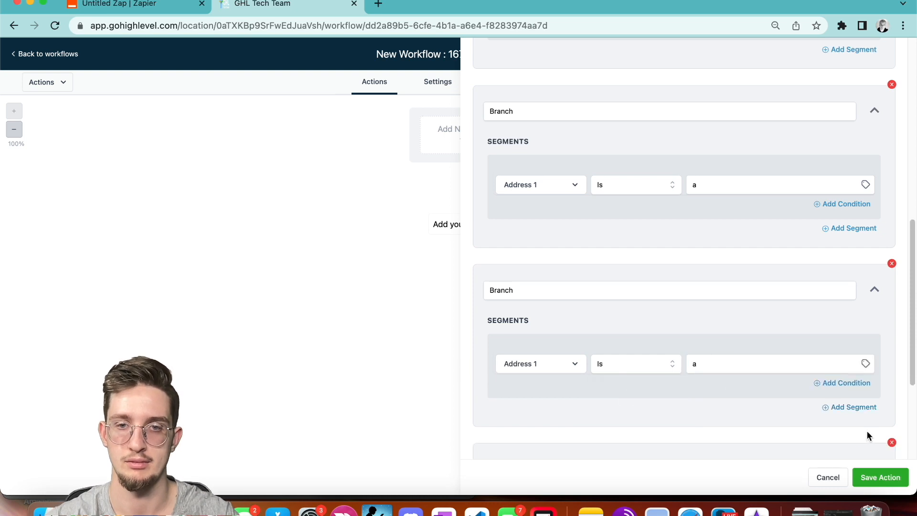
{"action": "scroll", "coordinate": [812, 437], "scroll_direction": "down", "scroll_amount": 4}
{"action": "left_click", "coordinate": [565, 357]}
{"action": "left_click", "coordinate": [532, 389]}
{"action": "scroll", "coordinate": [535, 415], "scroll_direction": "down", "scroll_amount": 1}
{"action": "left_click", "coordinate": [535, 432]}
{"action": "left_click", "coordinate": [628, 375]}
{"action": "left_click", "coordinate": [621, 386]}
{"action": "left_click", "coordinate": [704, 368]}
{"action": "type", "text": "a"}
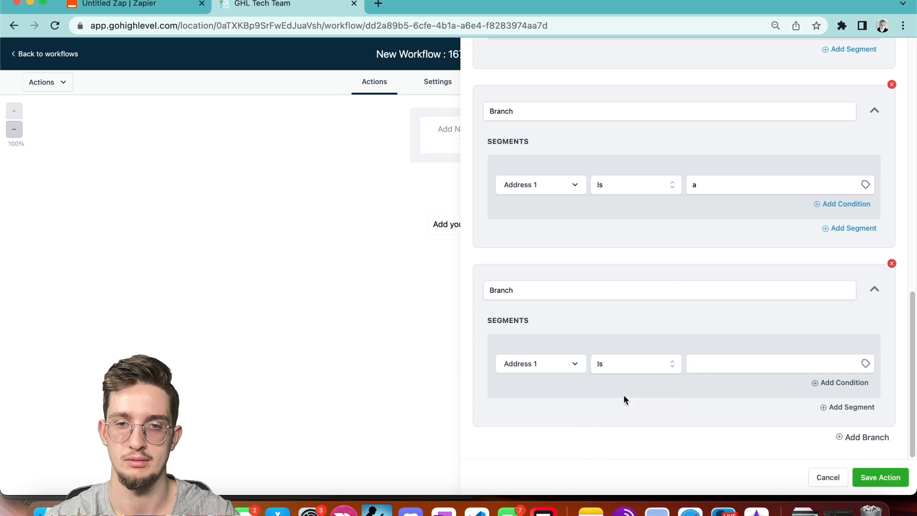
{"action": "left_click", "coordinate": [865, 476]}
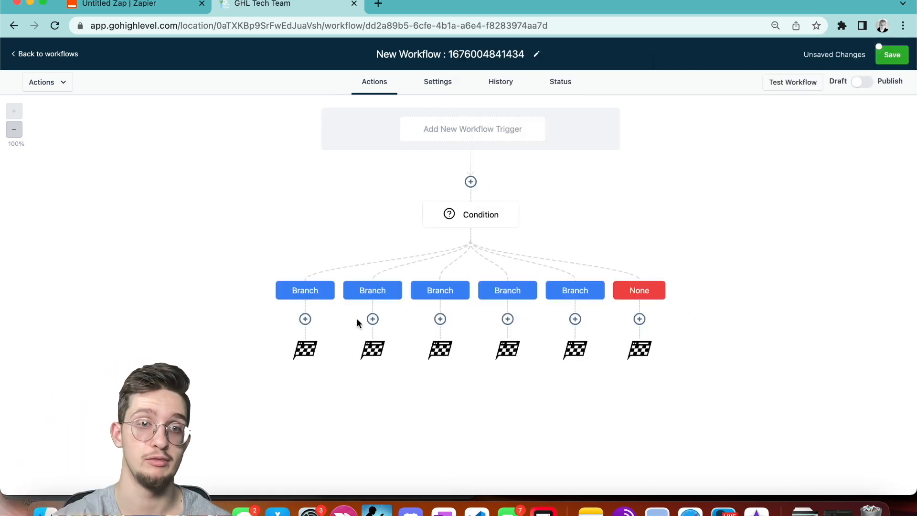
Add an Add Contact Tag action under the first Branch, with no tag selected yet.
{"action": "left_click", "coordinate": [303, 319]}
{"action": "scroll", "coordinate": [754, 234], "scroll_direction": "down", "scroll_amount": 4}
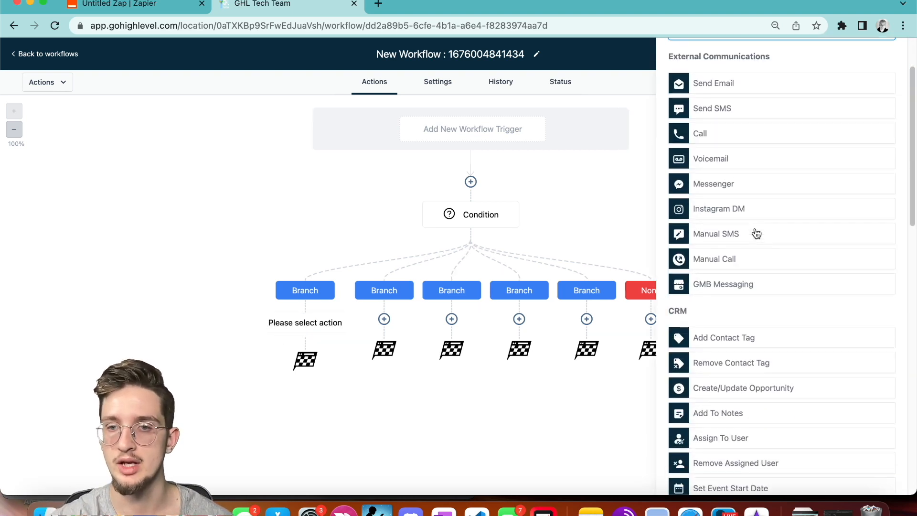
{"action": "left_click", "coordinate": [748, 238]}
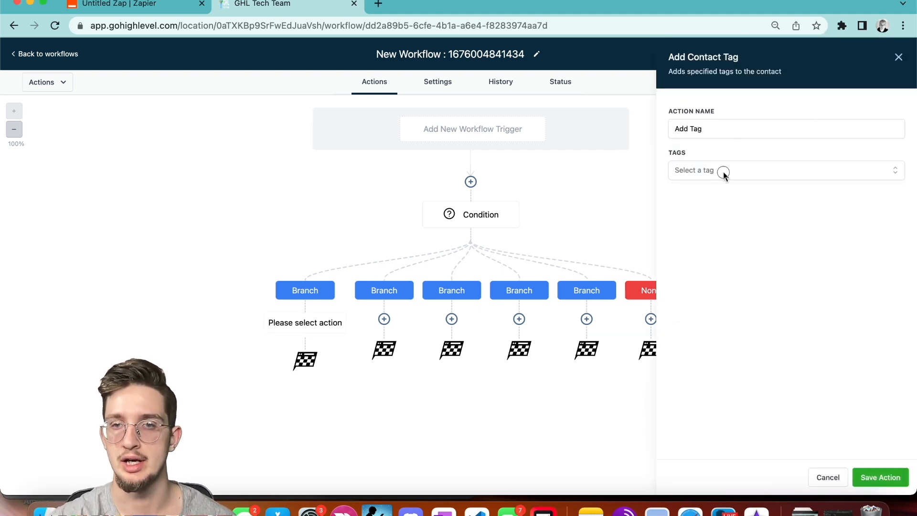
{"action": "left_click", "coordinate": [723, 171]}
{"action": "left_click", "coordinate": [899, 58]}
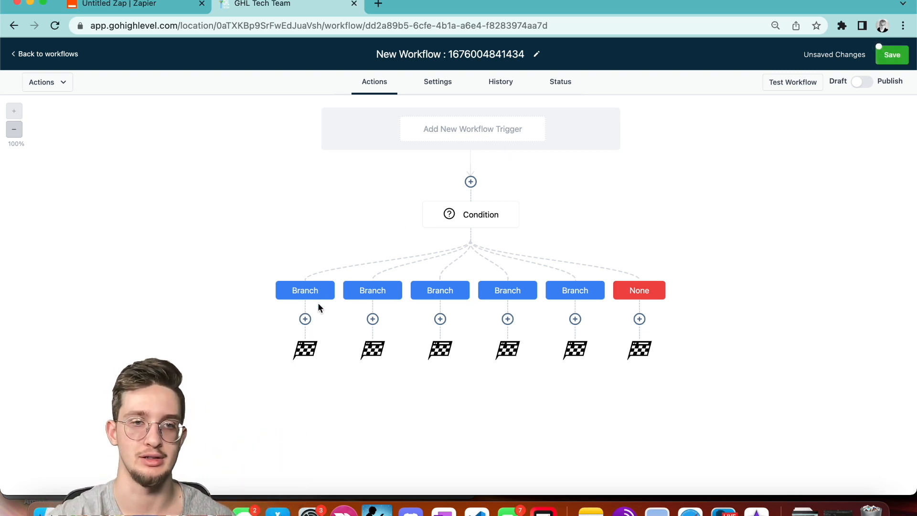
{"action": "left_click", "coordinate": [309, 317]}
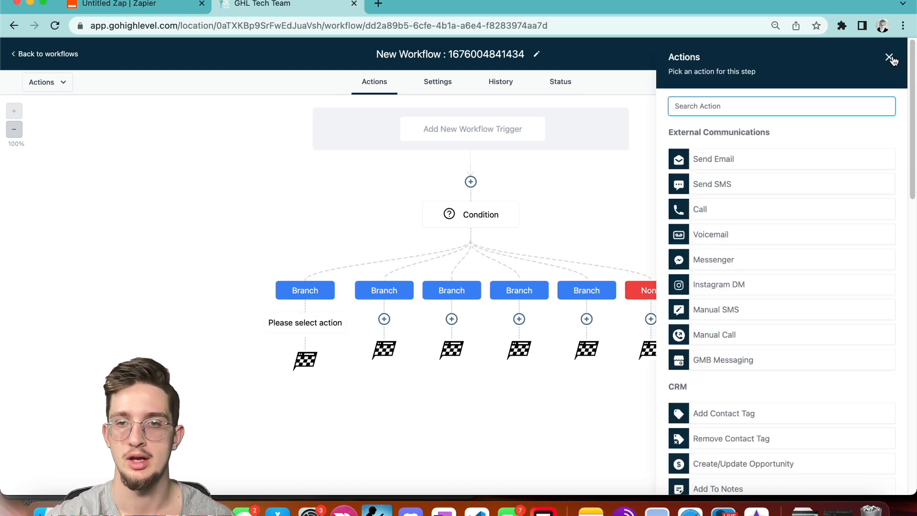
{"action": "left_click", "coordinate": [731, 414]}
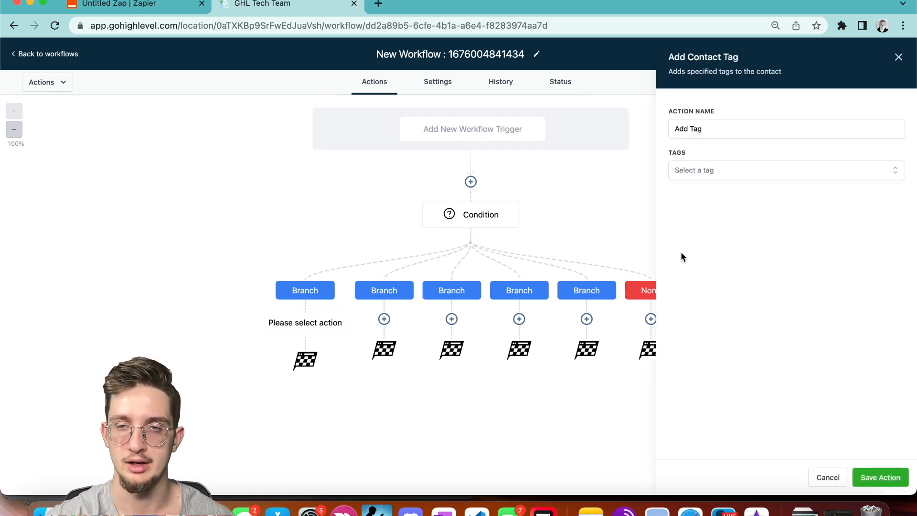
Tag the first branch's contact with product-1 and pro, and save that action.
{"action": "left_click", "coordinate": [774, 172]}
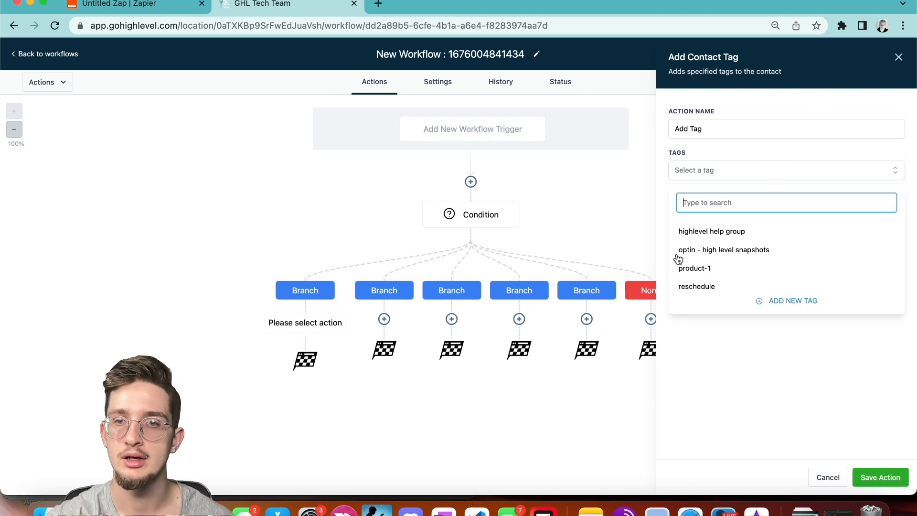
{"action": "left_click", "coordinate": [777, 304]}
{"action": "left_click", "coordinate": [759, 201]}
{"action": "type", "text": "pro"}
{"action": "left_click", "coordinate": [710, 233]}
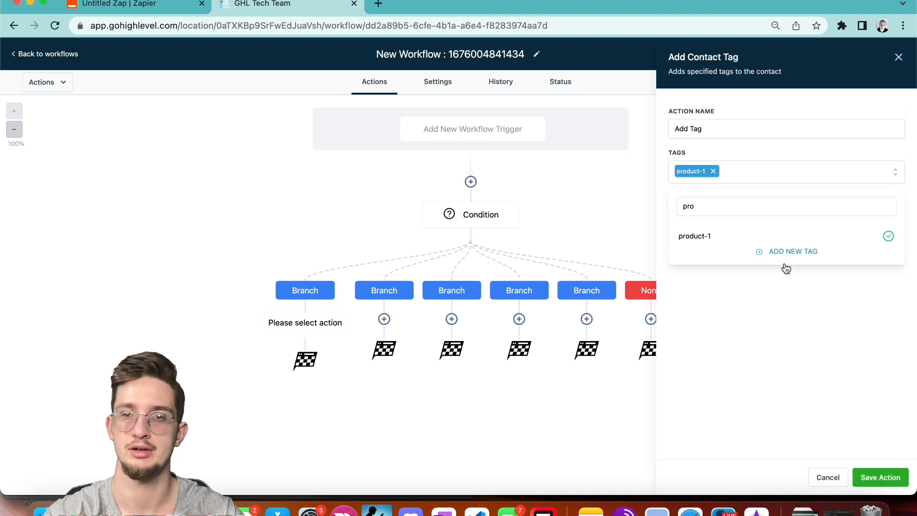
{"action": "left_click", "coordinate": [879, 477]}
Add an Add Contact Tag action under the second branch with a new product-2 tag.
{"action": "left_click", "coordinate": [381, 318]}
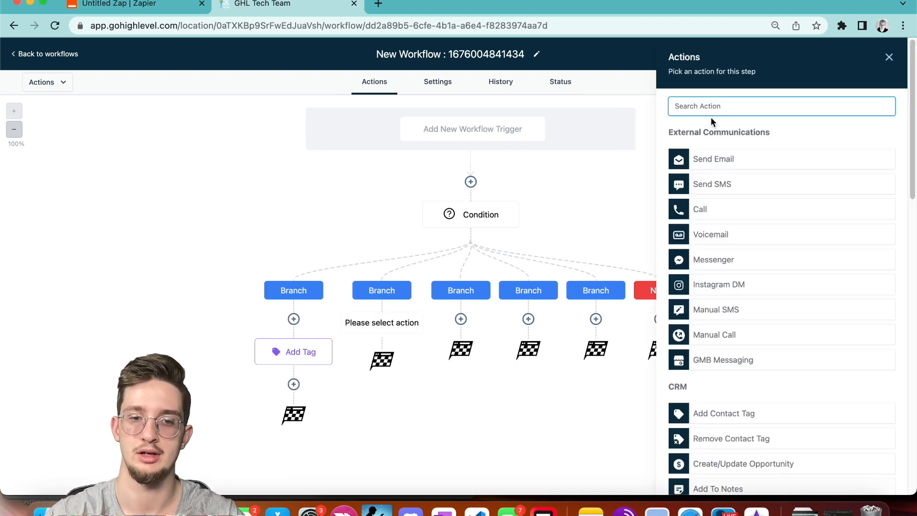
{"action": "type", "text": "tag"}
{"action": "left_click", "coordinate": [713, 183]}
{"action": "left_click", "coordinate": [697, 172]}
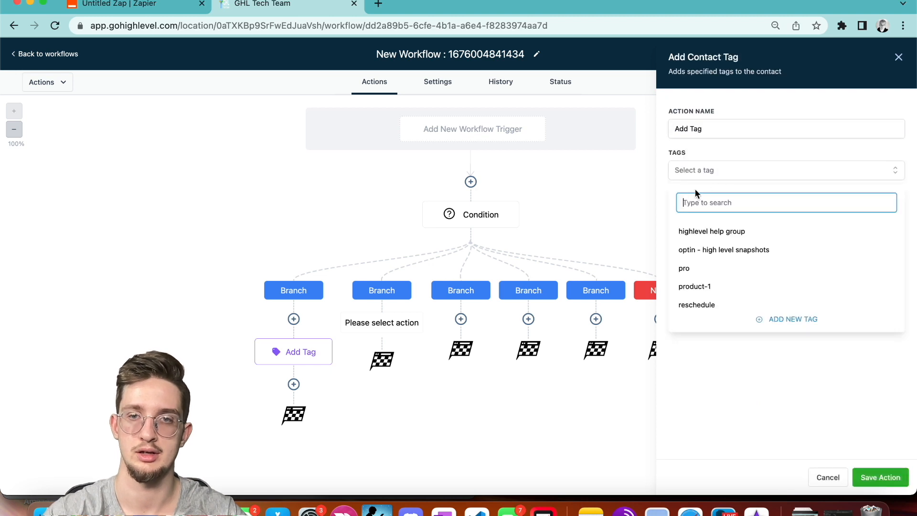
{"action": "type", "text": "product-"}
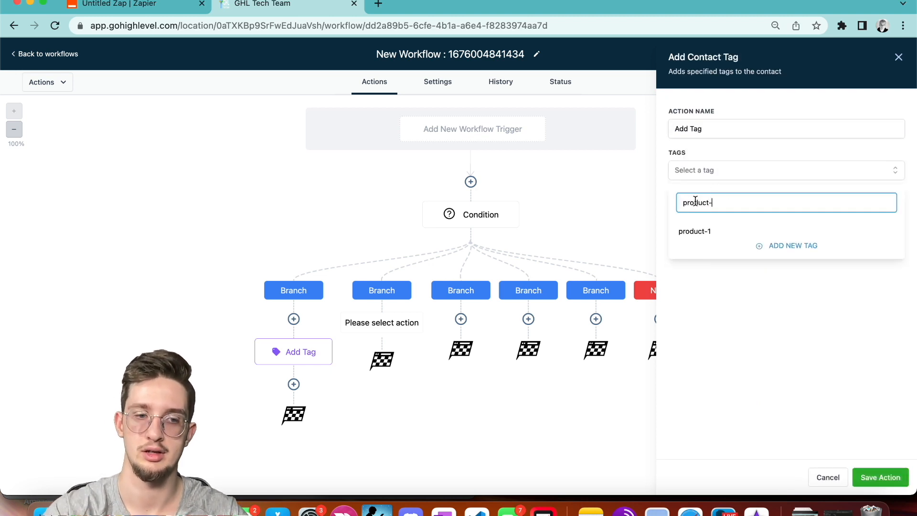
{"action": "type", "text": "2"}
{"action": "left_click", "coordinate": [768, 223]}
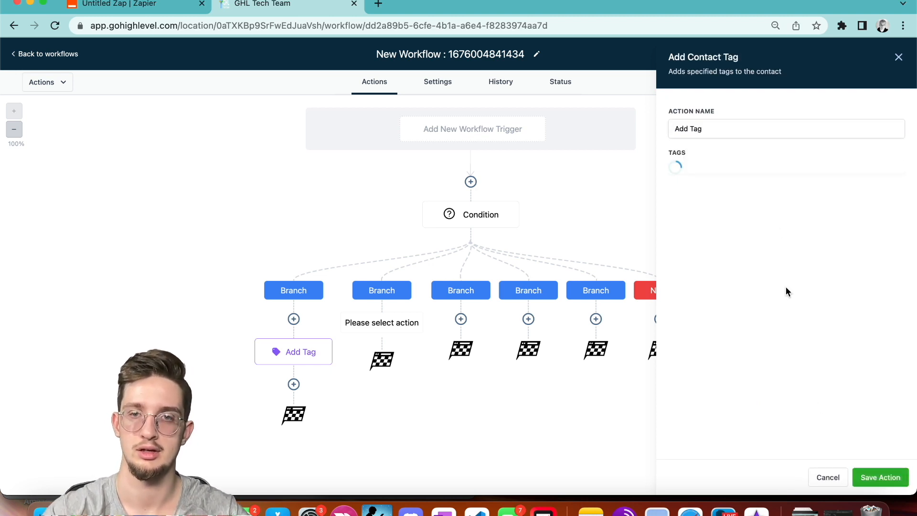
{"action": "left_click", "coordinate": [876, 477]}
Add an Add Contact Tag action under the third branch with a new product-3 tag.
{"action": "left_click", "coordinate": [458, 318]}
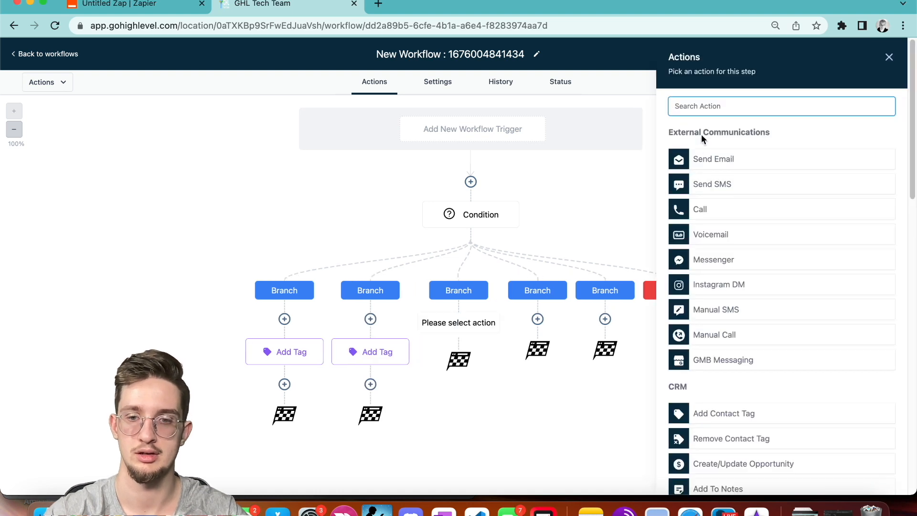
{"action": "type", "text": "tag"}
{"action": "left_click", "coordinate": [720, 190]}
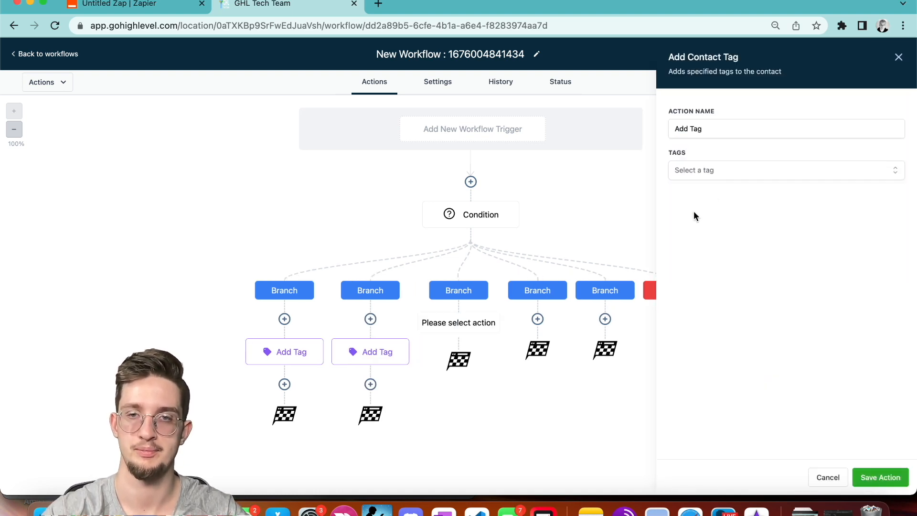
{"action": "left_click", "coordinate": [715, 171]}
{"action": "type", "text": "product-3"}
{"action": "left_click", "coordinate": [808, 228]}
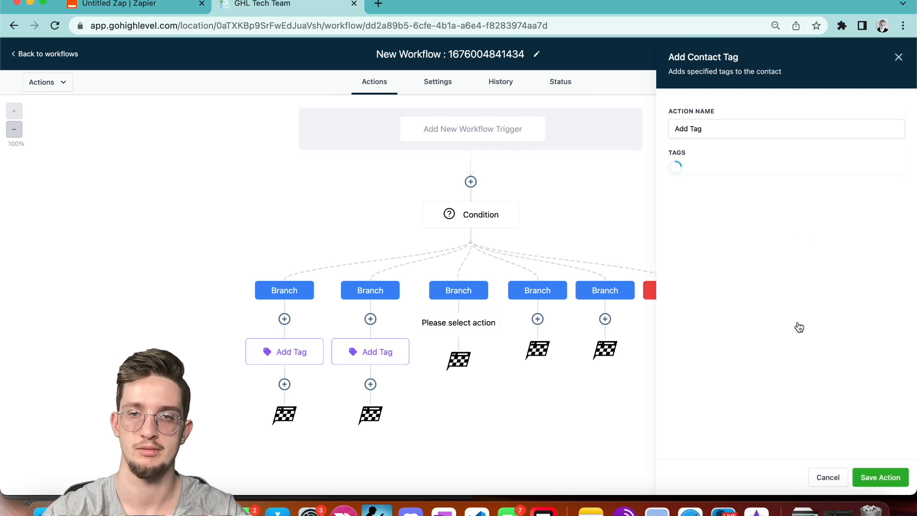
{"action": "left_click", "coordinate": [872, 478]}
Add an Add Contact Tag action under the fourth branch with a new product-4 tag.
{"action": "left_click", "coordinate": [535, 319]}
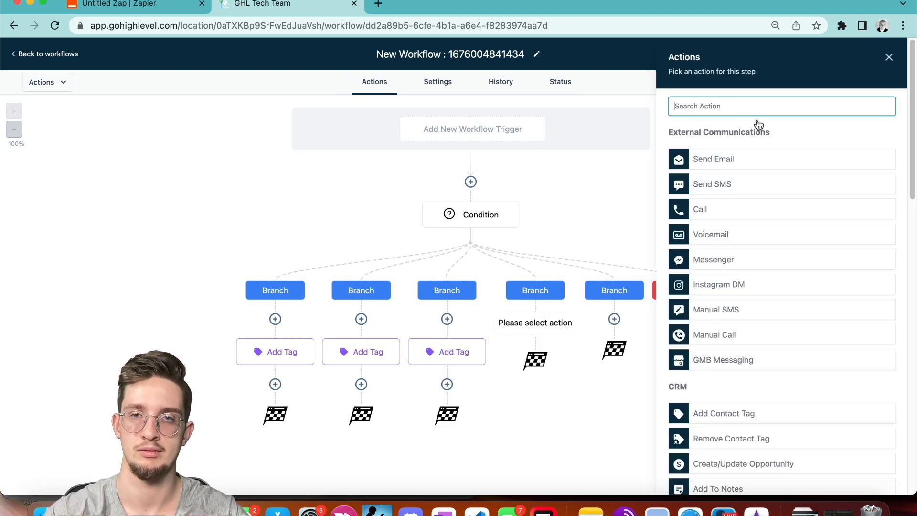
{"action": "type", "text": "product"}
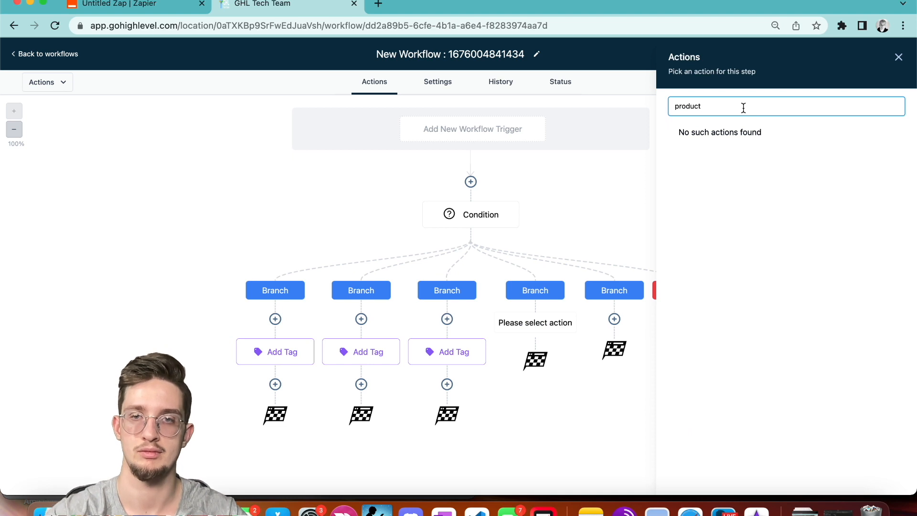
{"action": "key", "text": "BackSpace"}
{"action": "key", "text": "BackSpace"}
{"action": "key", "text": "BackSpace"}
{"action": "type", "text": "tags"}
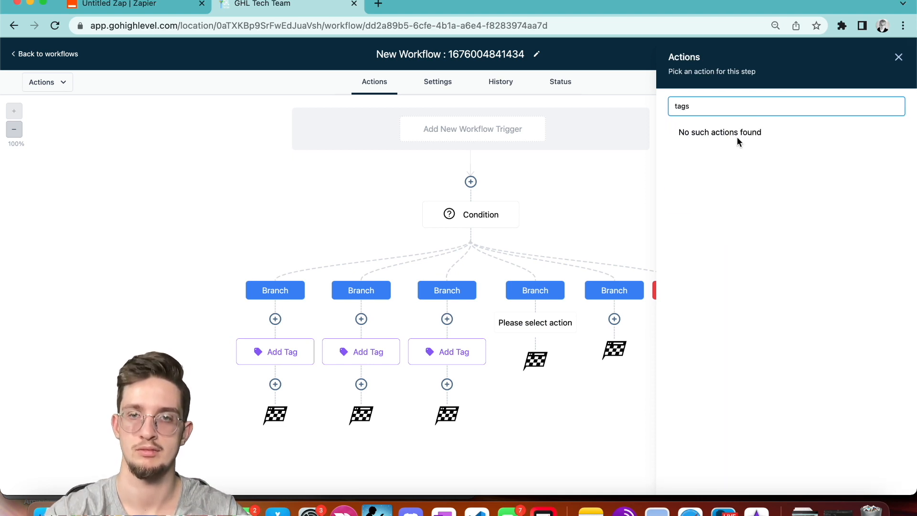
{"action": "key", "text": "BackSpace"}
{"action": "left_click", "coordinate": [730, 173]}
{"action": "left_click", "coordinate": [710, 168]}
{"action": "type", "text": "product-4"}
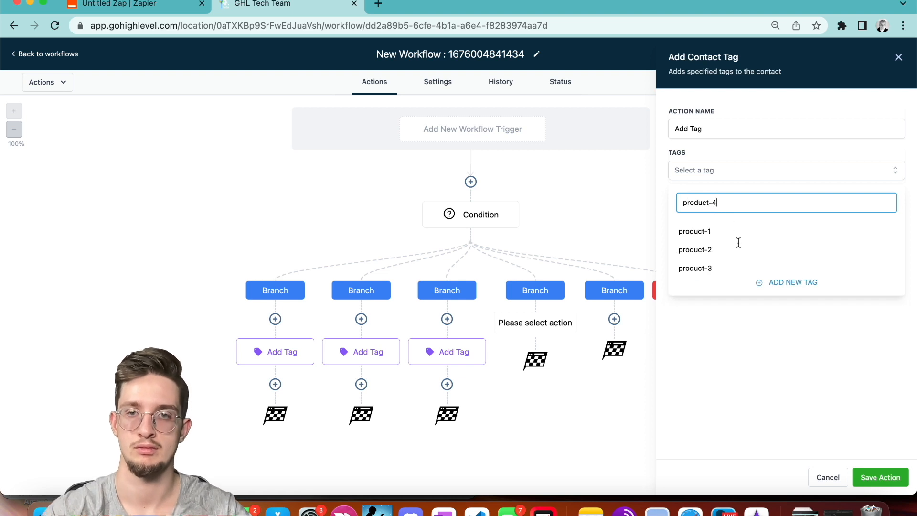
{"action": "left_click", "coordinate": [784, 229]}
{"action": "left_click", "coordinate": [869, 476]}
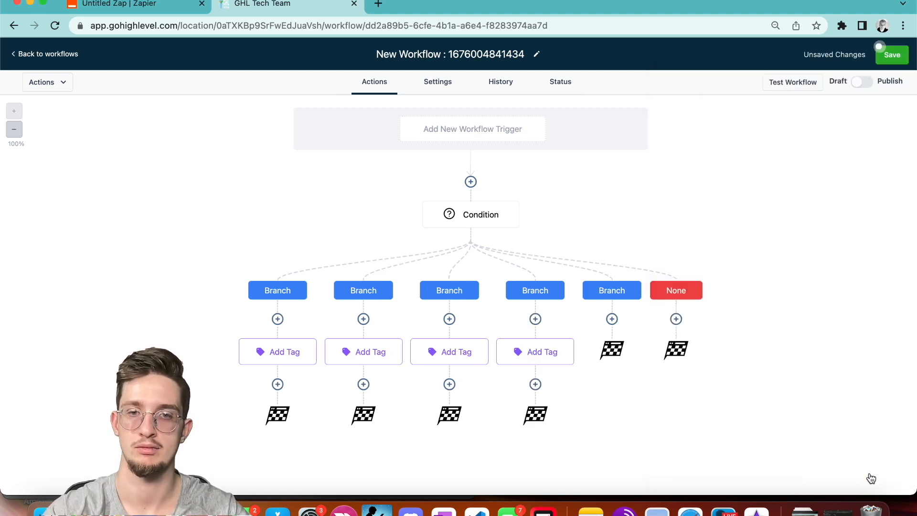
Tag the fifth branch with a new product-5 tag and save the workflow.
{"action": "left_click", "coordinate": [612, 319]}
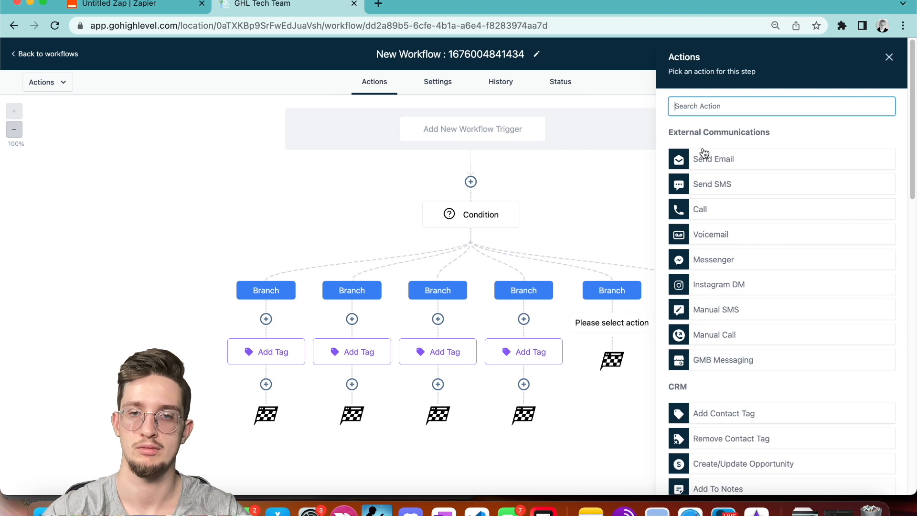
{"action": "type", "text": "product"}
{"action": "key", "text": "BackSpace"}
{"action": "key", "text": "BackSpace"}
{"action": "key", "text": "BackSpace"}
{"action": "key", "text": "BackSpace"}
{"action": "key", "text": "BackSpace"}
{"action": "key", "text": "BackSpace"}
{"action": "key", "text": "BackSpace"}
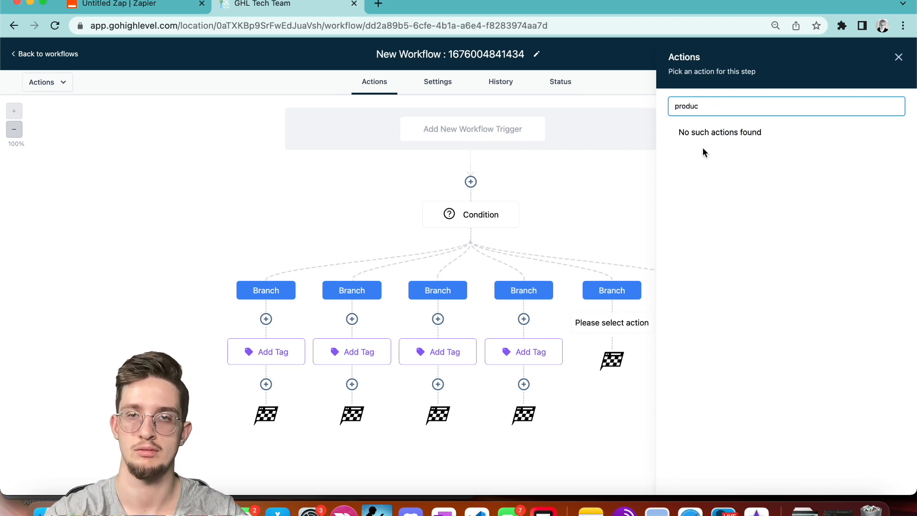
{"action": "type", "text": "tatg"}
{"action": "key", "text": "BackSpace"}
{"action": "key", "text": "BackSpace"}
{"action": "key", "text": "BackSpace"}
{"action": "type", "text": "ag"}
{"action": "left_click", "coordinate": [738, 182]}
{"action": "left_click", "coordinate": [692, 174]}
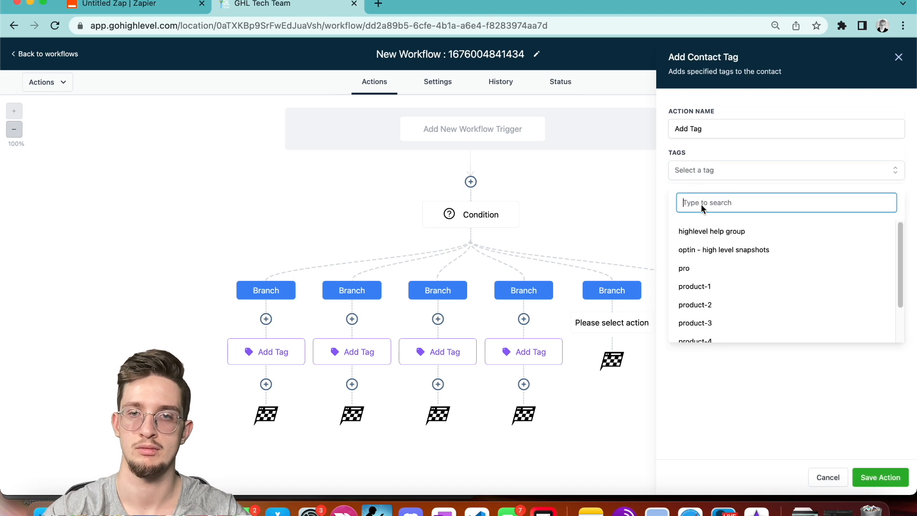
{"action": "type", "text": "product"}
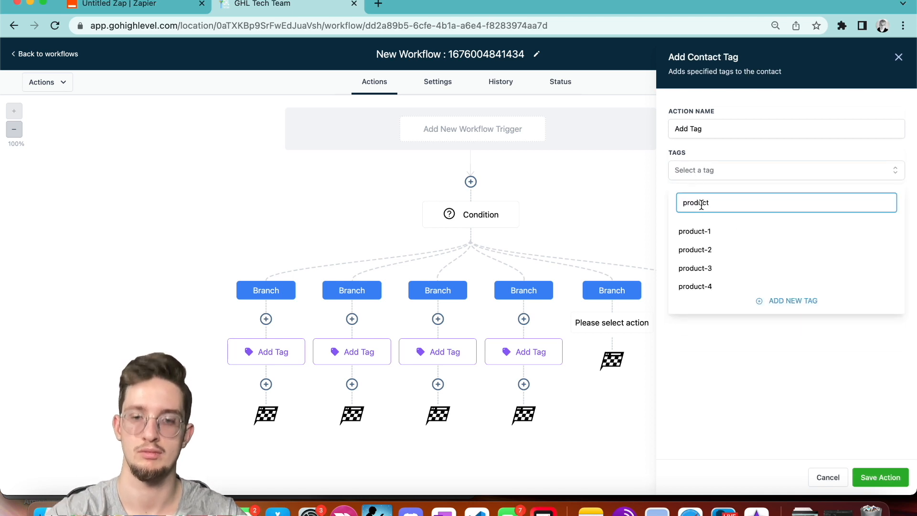
{"action": "type", "text": "-5"}
{"action": "left_click", "coordinate": [764, 229]}
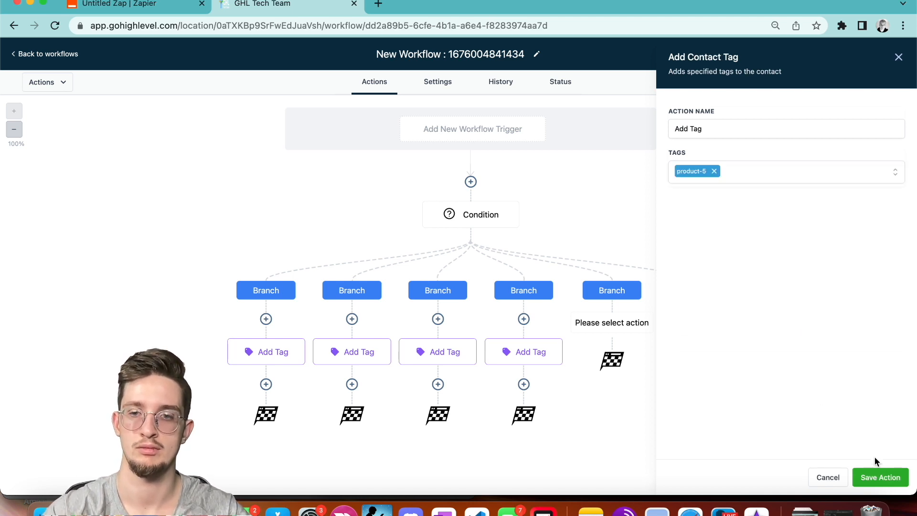
{"action": "left_click", "coordinate": [877, 477]}
{"action": "left_click", "coordinate": [893, 61]}
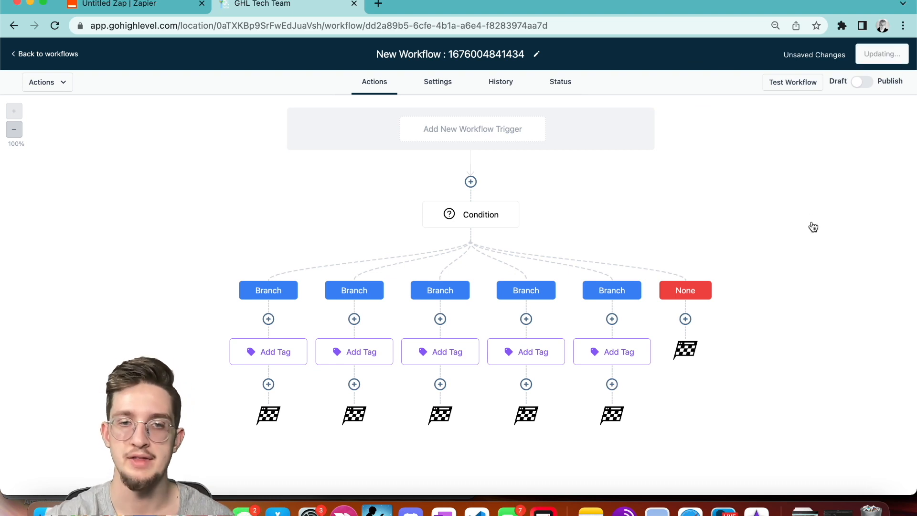
Add a Webhook step with URL asd.com after the first branch's tag action.
{"action": "left_click", "coordinate": [269, 383]}
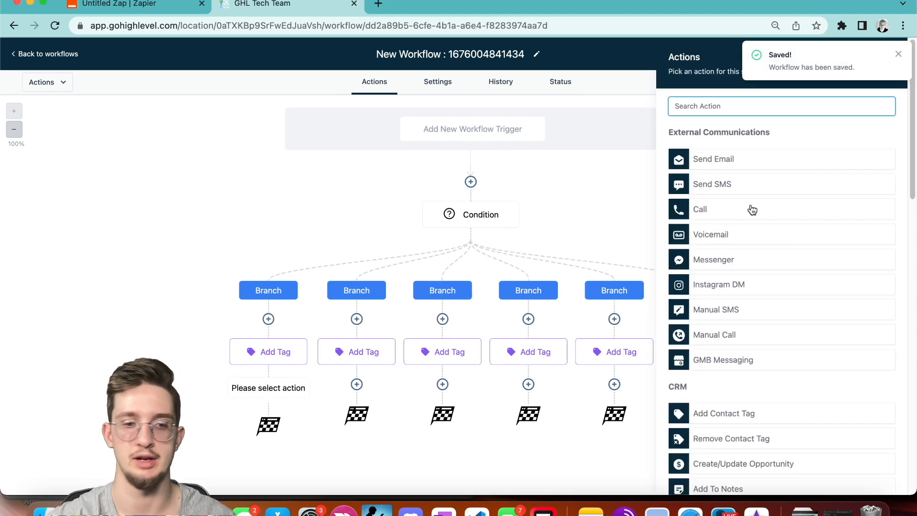
{"action": "type", "text": "webhook"}
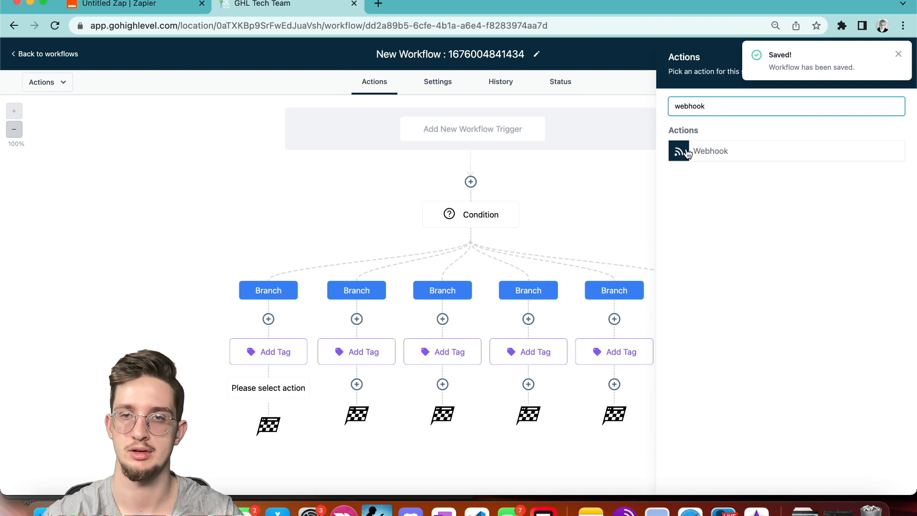
{"action": "left_click", "coordinate": [687, 153]}
{"action": "left_click", "coordinate": [762, 212]}
{"action": "type", "text": "asd"}
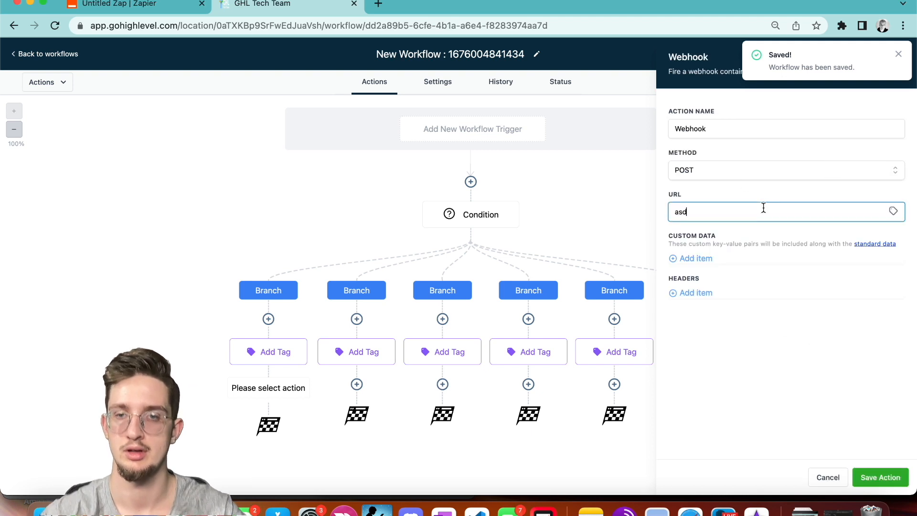
{"action": "type", "text": ".com"}
{"action": "key", "text": "super+a"}
{"action": "key", "text": "BackSpace"}
{"action": "type", "text": "asd."}
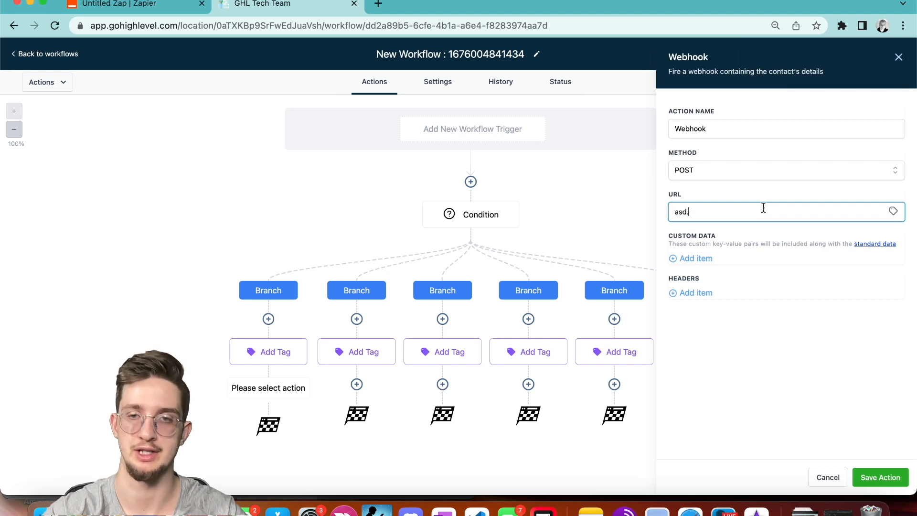
{"action": "type", "text": "com"}
{"action": "key", "text": "super+a"}
{"action": "key", "text": "super+c"}
{"action": "left_click", "coordinate": [880, 477]}
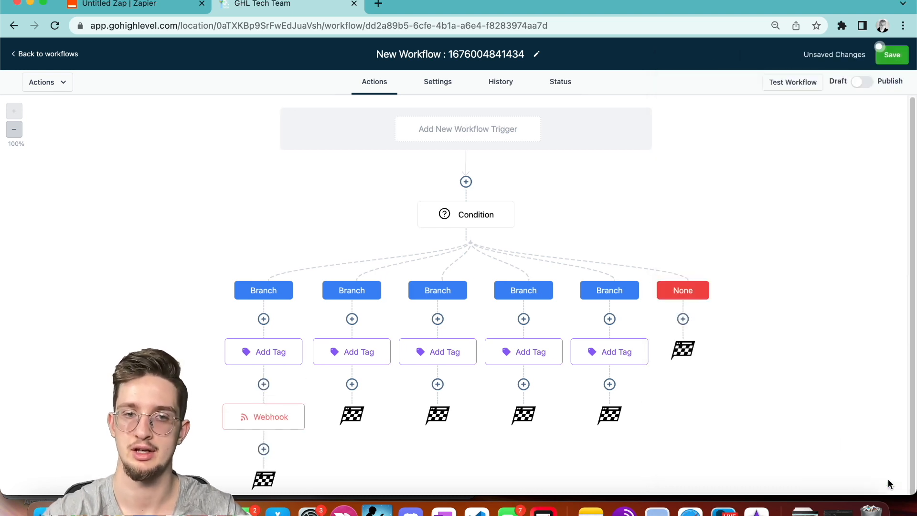
Add a Webhook step with URL asd.com under the second branch.
{"action": "left_click", "coordinate": [352, 383]}
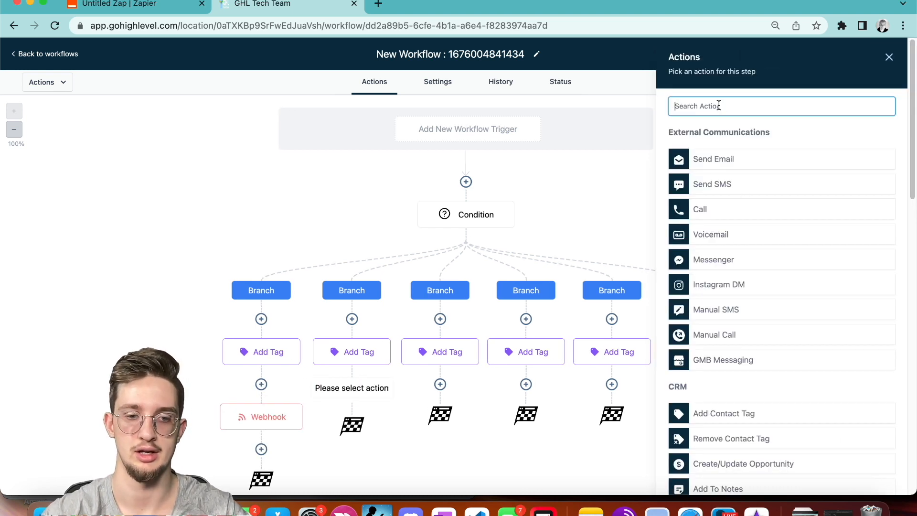
{"action": "type", "text": "we"}
{"action": "left_click", "coordinate": [703, 147]}
{"action": "left_click", "coordinate": [718, 219]}
{"action": "key", "text": "super+v"}
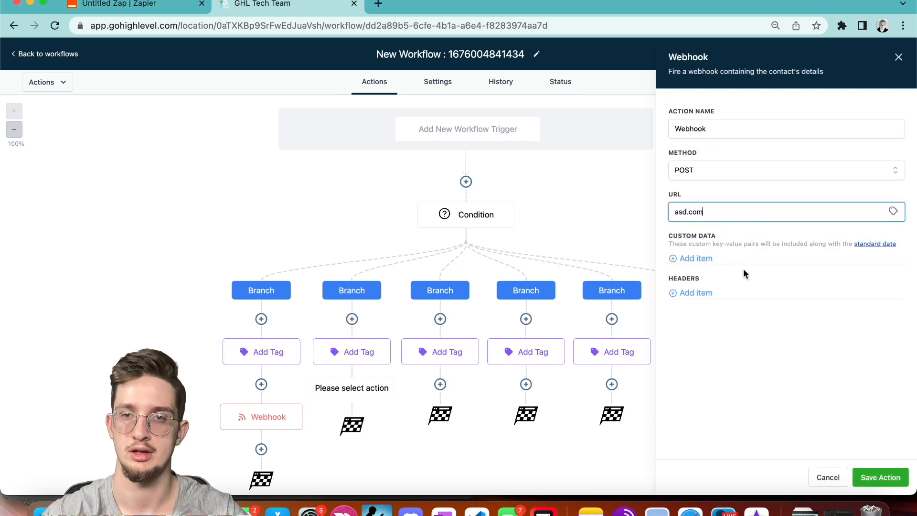
{"action": "left_click", "coordinate": [879, 476]}
Add a Webhook step with URL asd.com under the third branch.
{"action": "left_click", "coordinate": [439, 384]}
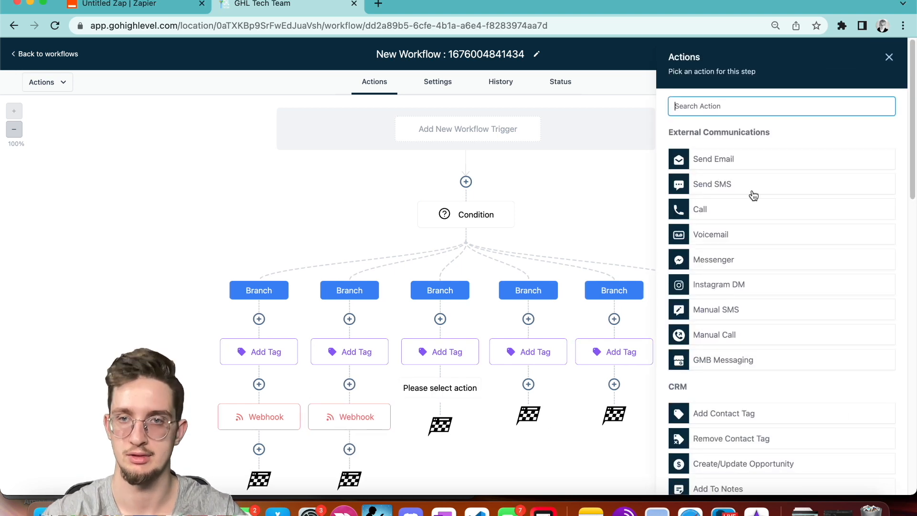
{"action": "type", "text": "wee"}
{"action": "key", "text": "BackSpace"}
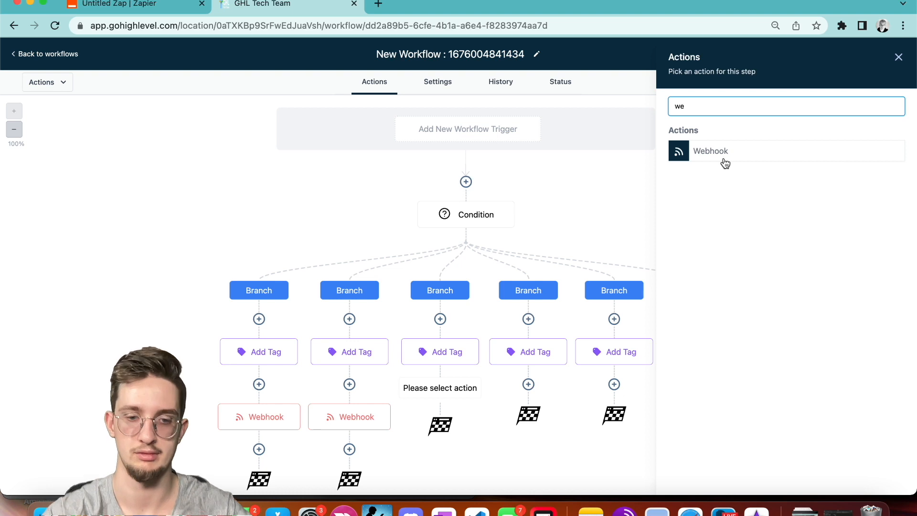
{"action": "left_click", "coordinate": [724, 162]}
{"action": "left_click", "coordinate": [709, 208]}
{"action": "key", "text": "super+v"}
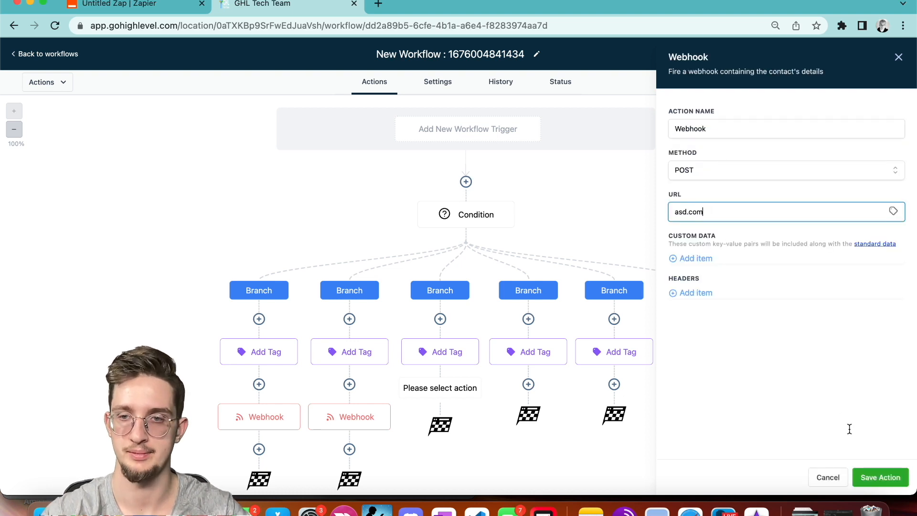
{"action": "left_click", "coordinate": [869, 477]}
Add a Webhook step with URL asd.com under the fourth branch.
{"action": "left_click", "coordinate": [528, 384]}
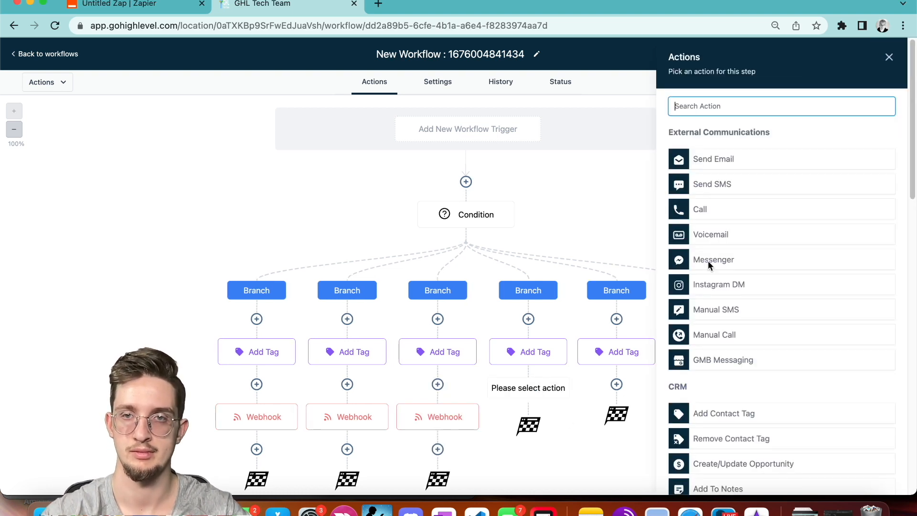
{"action": "type", "text": "web"}
{"action": "left_click", "coordinate": [745, 152]}
{"action": "left_click", "coordinate": [694, 210]}
{"action": "key", "text": "super+v"}
{"action": "left_click", "coordinate": [877, 483]}
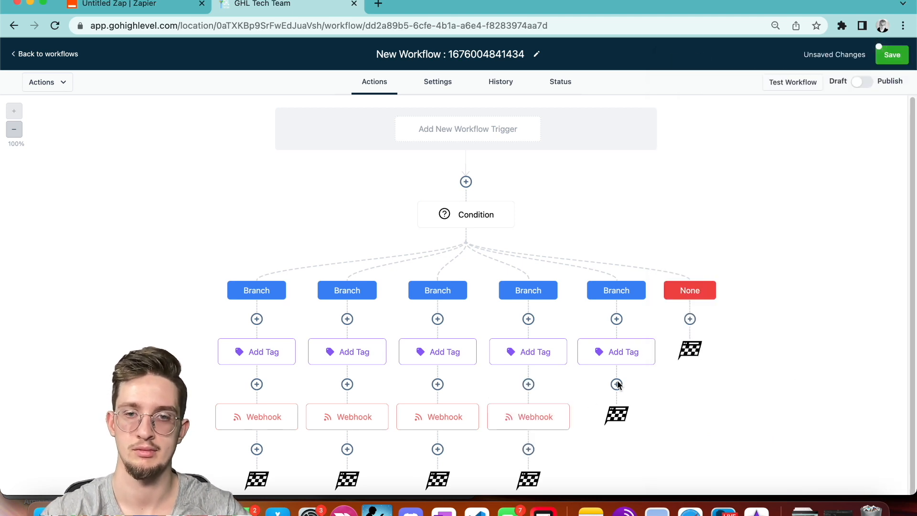
Add a Webhook step with URL asd.com under the fifth branch and save the workflow.
{"action": "left_click", "coordinate": [616, 384]}
{"action": "type", "text": "web"}
{"action": "left_click", "coordinate": [704, 151]}
{"action": "left_click", "coordinate": [721, 215]}
{"action": "key", "text": "super+v"}
{"action": "left_click", "coordinate": [878, 477]}
{"action": "left_click", "coordinate": [892, 62]}
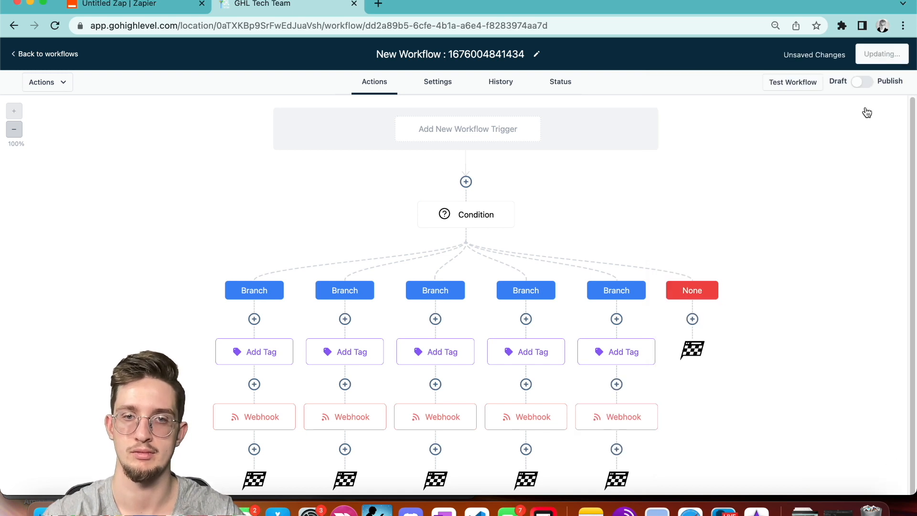
{"action": "scroll", "coordinate": [867, 112], "scroll_direction": "down", "scroll_amount": 1}
{"action": "left_click", "coordinate": [898, 55]}
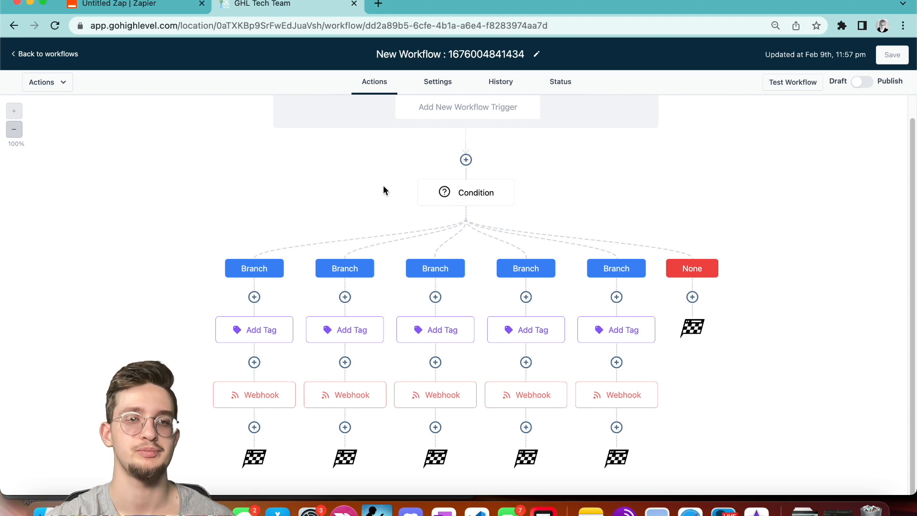
{"action": "scroll", "coordinate": [410, 205], "scroll_direction": "up", "scroll_amount": 1}
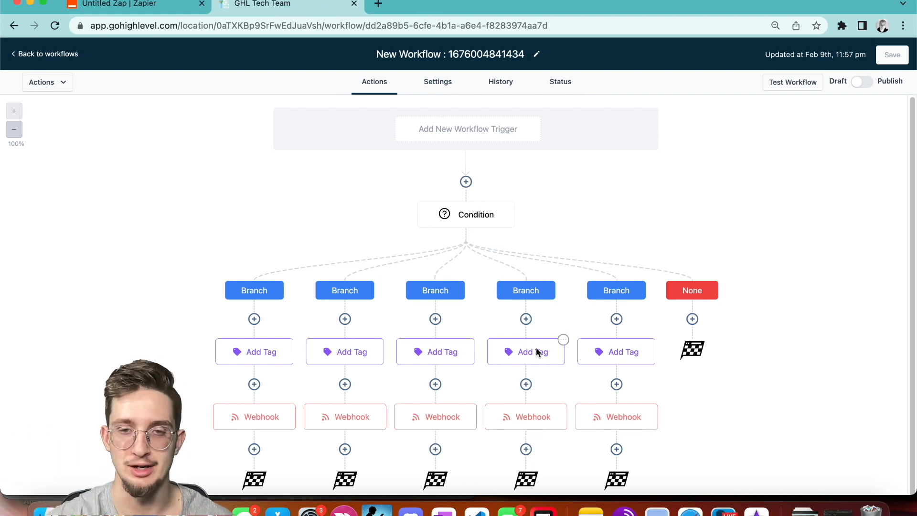
{"action": "left_click", "coordinate": [692, 319]}
{"action": "scroll", "coordinate": [784, 283], "scroll_direction": "down", "scroll_amount": 10}
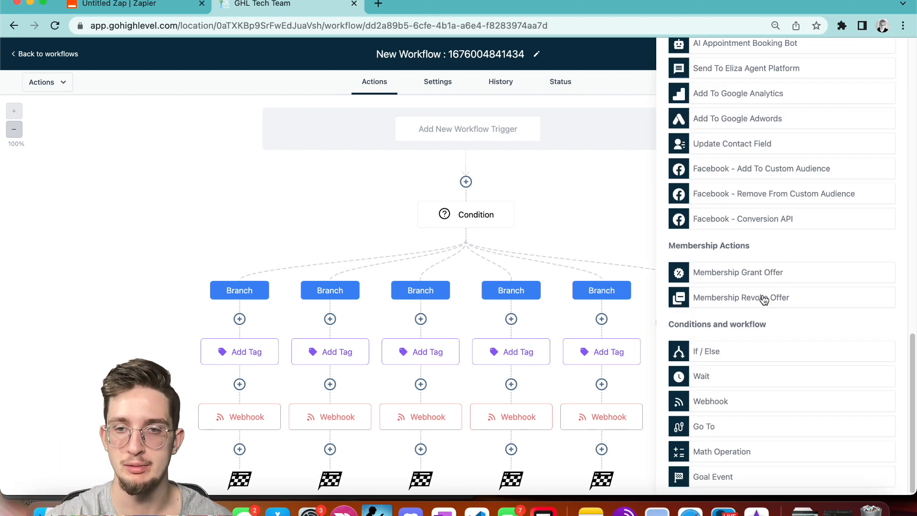
{"action": "left_click", "coordinate": [710, 401]}
{"action": "left_click", "coordinate": [759, 215]}
{"action": "left_click", "coordinate": [895, 52]}
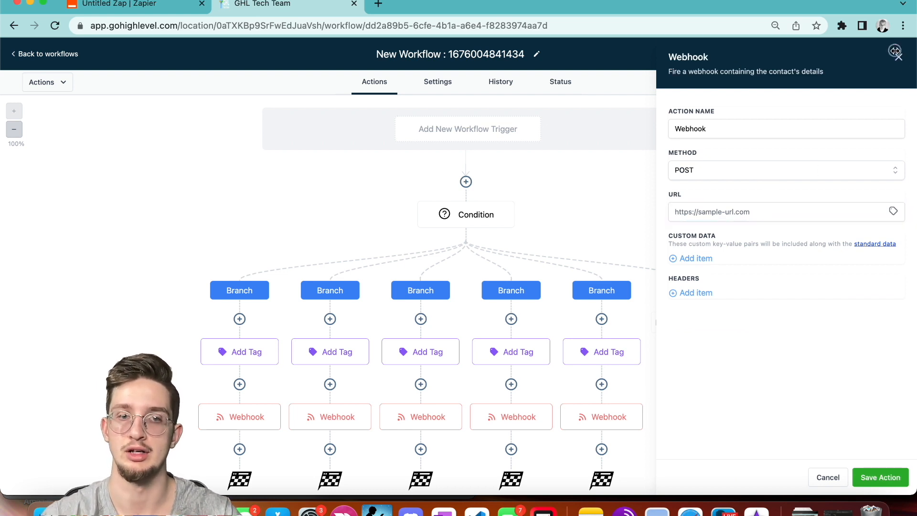
{"action": "left_click", "coordinate": [892, 55]}
{"action": "scroll", "coordinate": [305, 436], "scroll_direction": "down", "scroll_amount": 1}
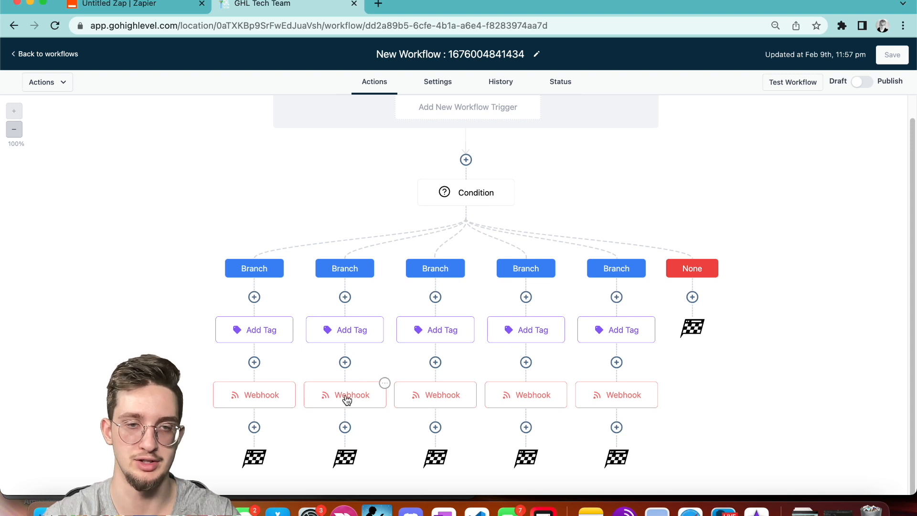
Delete the Webhook actions from branches 2 and 3.
{"action": "left_click", "coordinate": [385, 383]}
{"action": "left_click", "coordinate": [403, 471]}
{"action": "left_click", "coordinate": [487, 418]}
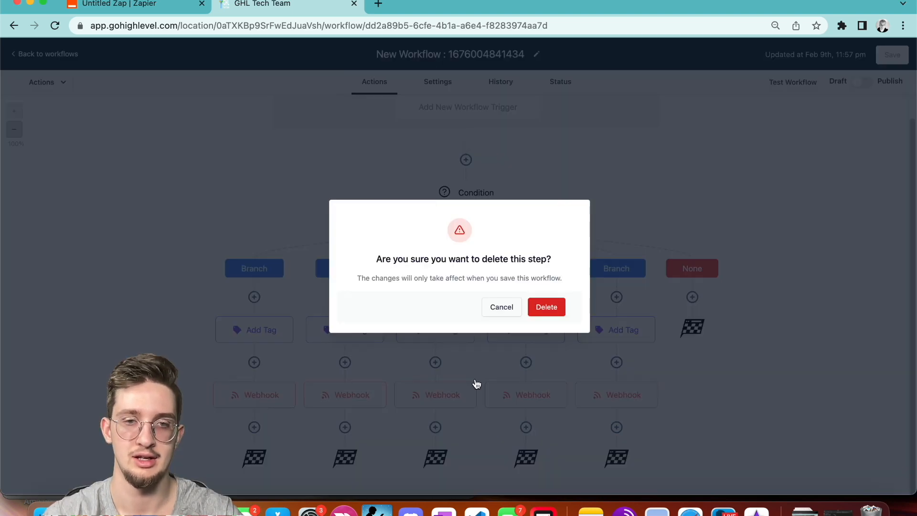
{"action": "left_click", "coordinate": [548, 305]}
{"action": "left_click", "coordinate": [476, 384]}
{"action": "left_click", "coordinate": [503, 471]}
{"action": "left_click", "coordinate": [548, 415]}
{"action": "left_click", "coordinate": [474, 385]}
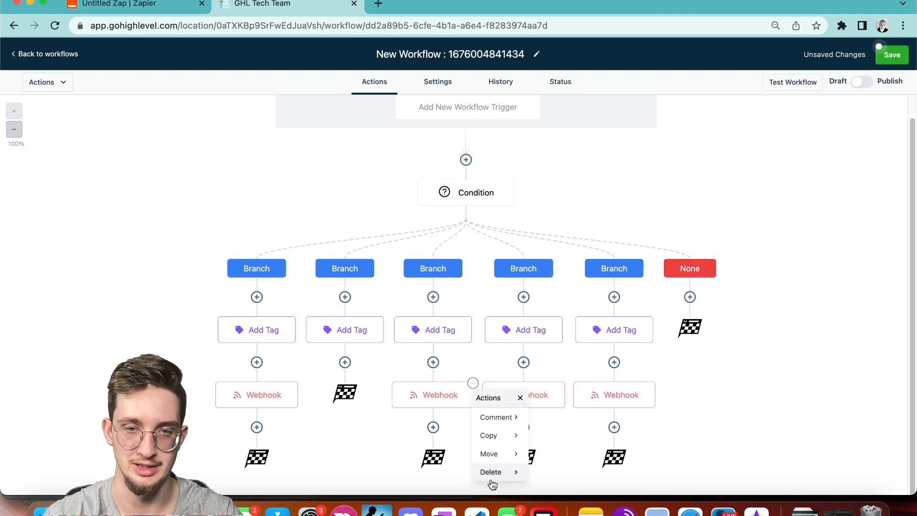
{"action": "left_click", "coordinate": [492, 473]}
{"action": "left_click", "coordinate": [557, 415]}
{"action": "left_click", "coordinate": [544, 304]}
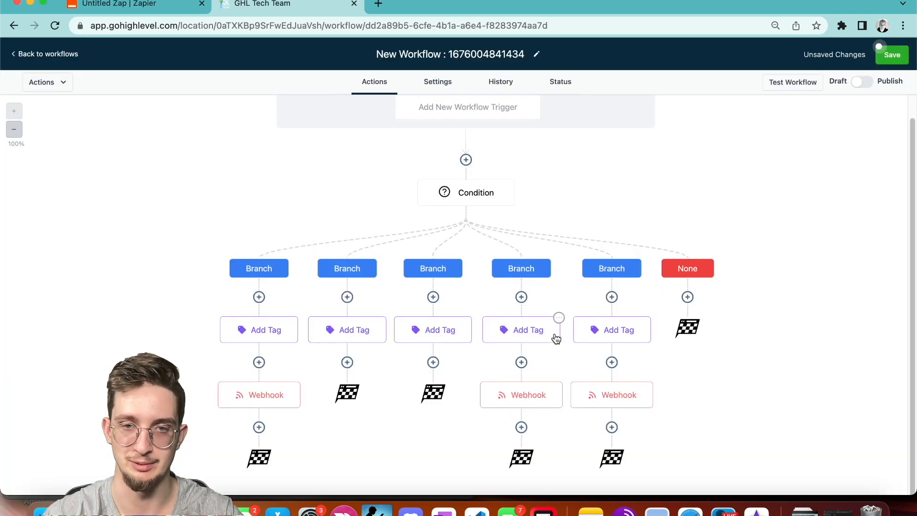
Delete the Webhook actions from branches 4 and 5.
{"action": "left_click", "coordinate": [561, 382]}
{"action": "left_click", "coordinate": [579, 471]}
{"action": "left_click", "coordinate": [636, 420]}
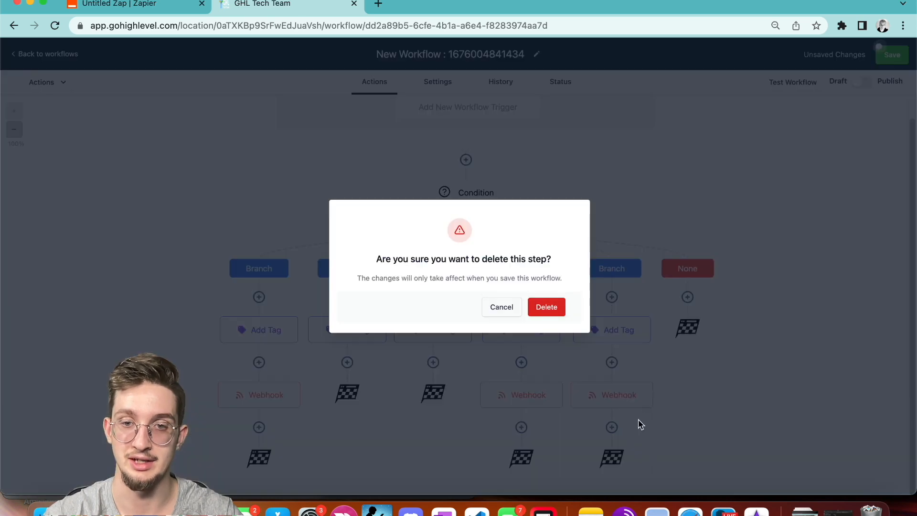
{"action": "left_click", "coordinate": [555, 309]}
{"action": "left_click", "coordinate": [647, 386]}
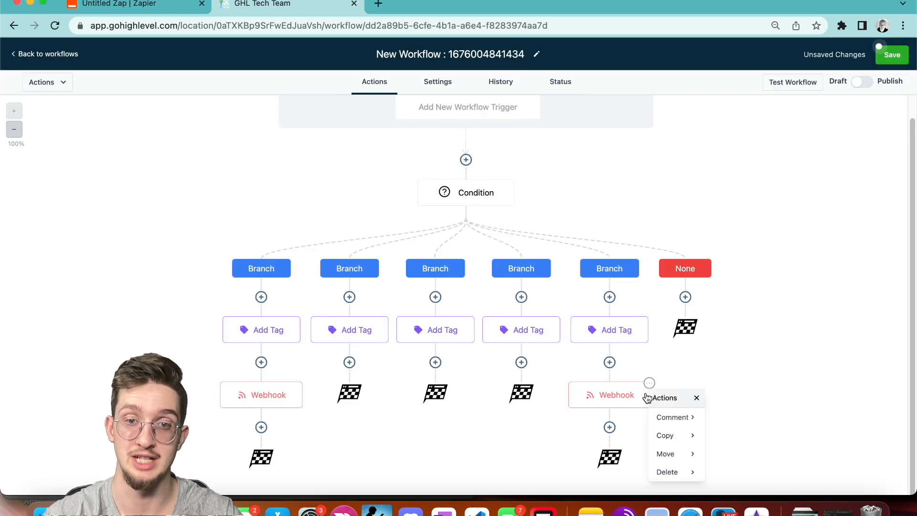
{"action": "left_click", "coordinate": [677, 472]}
{"action": "left_click", "coordinate": [737, 418]}
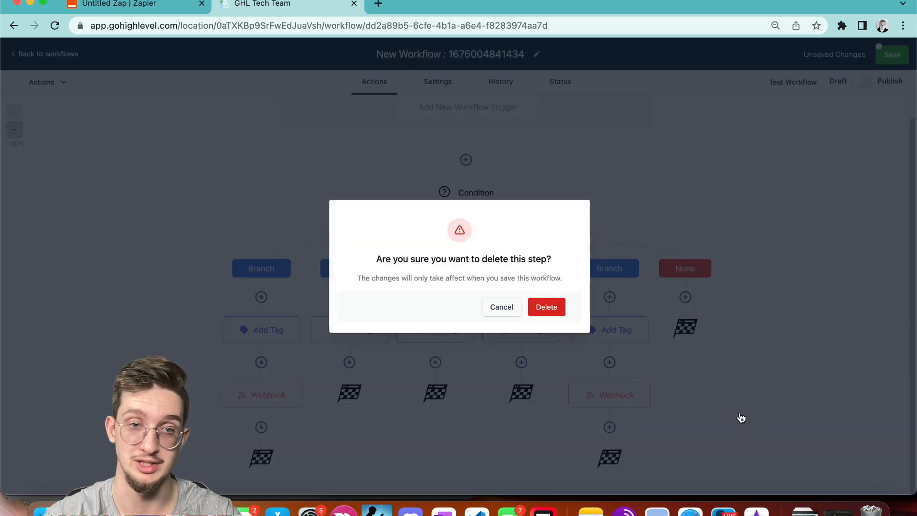
{"action": "left_click", "coordinate": [544, 303]}
Add a Go To step under branch 2.
{"action": "left_click", "coordinate": [352, 363]}
{"action": "type", "text": "go"}
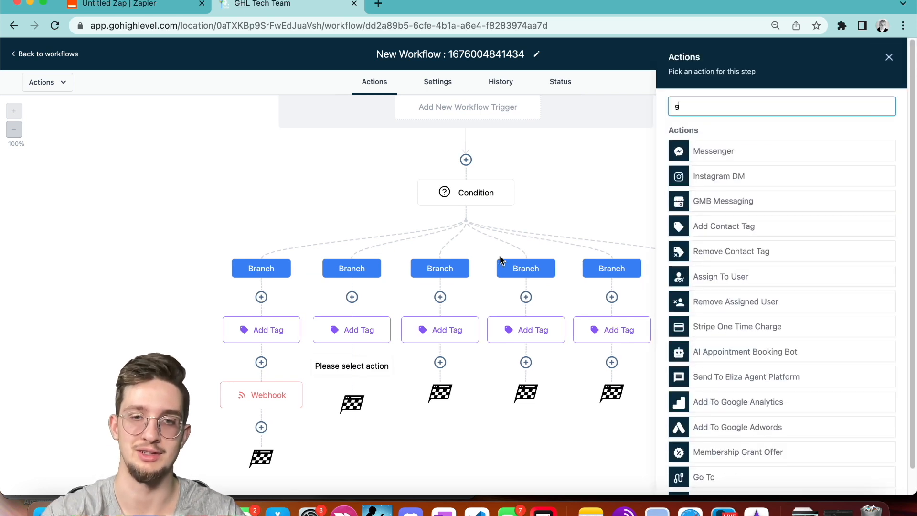
{"action": "left_click", "coordinate": [729, 196]}
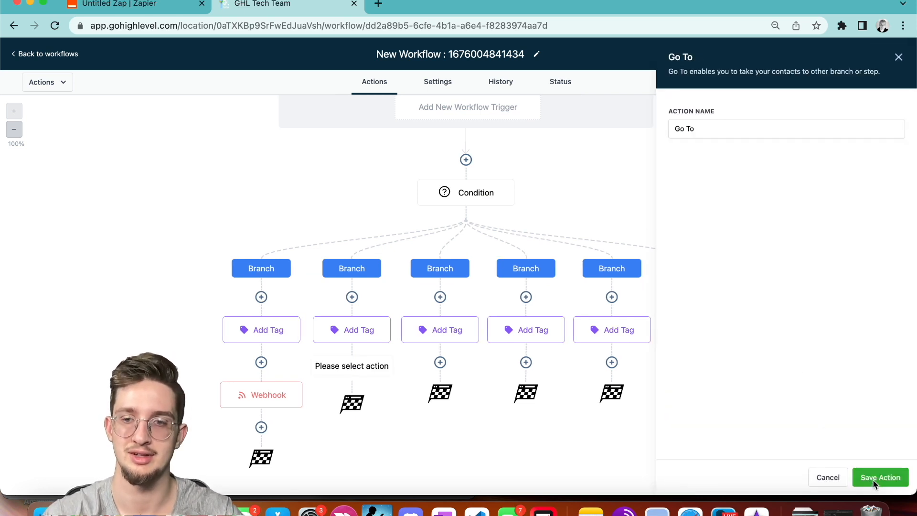
{"action": "left_click", "coordinate": [859, 473]}
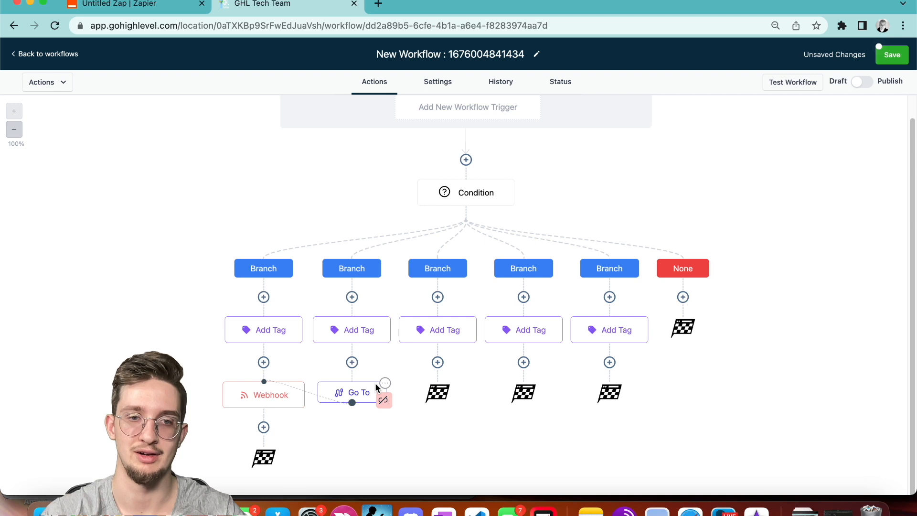
{"action": "left_click", "coordinate": [384, 383]}
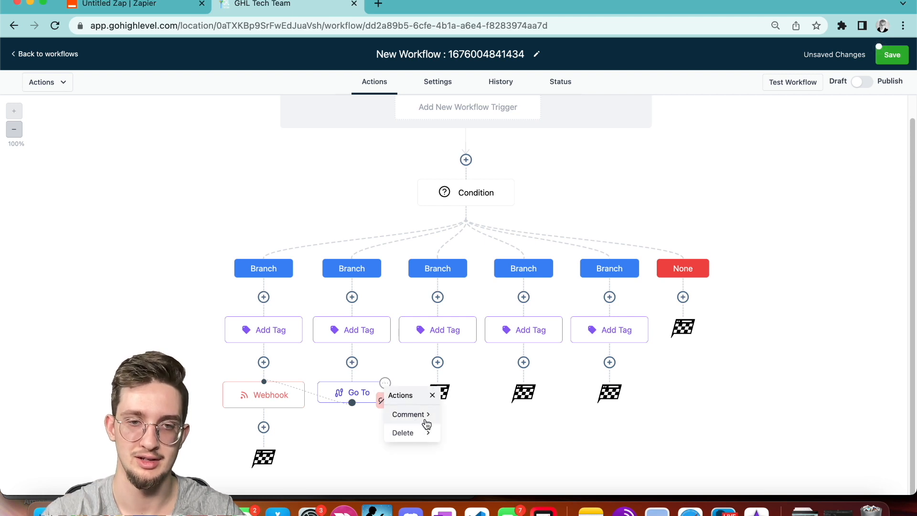
Add a Go To step under branch 3.
{"action": "left_click", "coordinate": [448, 362]}
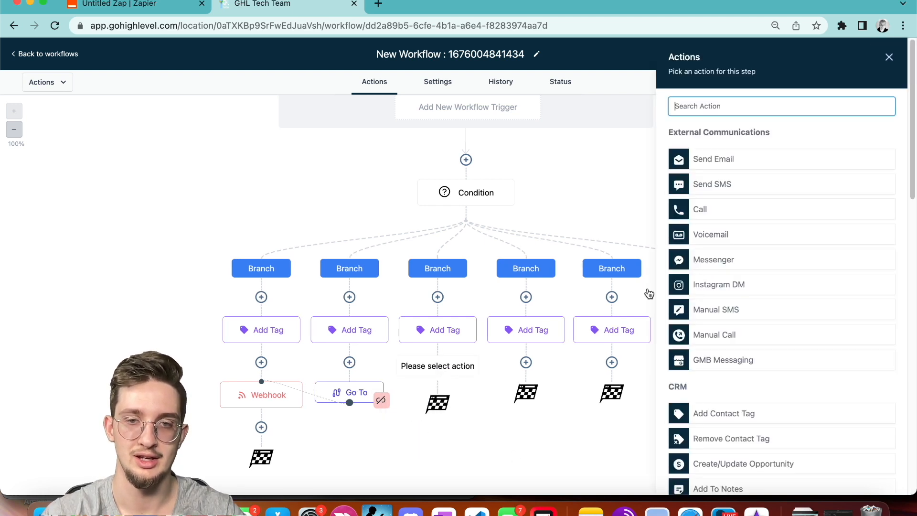
{"action": "left_click", "coordinate": [723, 104]}
{"action": "type", "text": "goto"}
{"action": "key", "text": "BackSpace"}
{"action": "key", "text": "BackSpace"}
{"action": "left_click", "coordinate": [720, 205]}
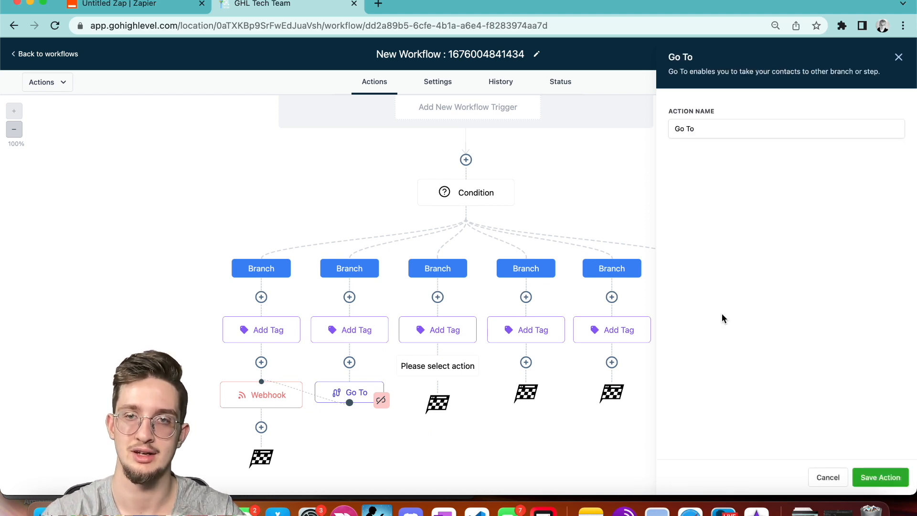
{"action": "left_click", "coordinate": [878, 478]}
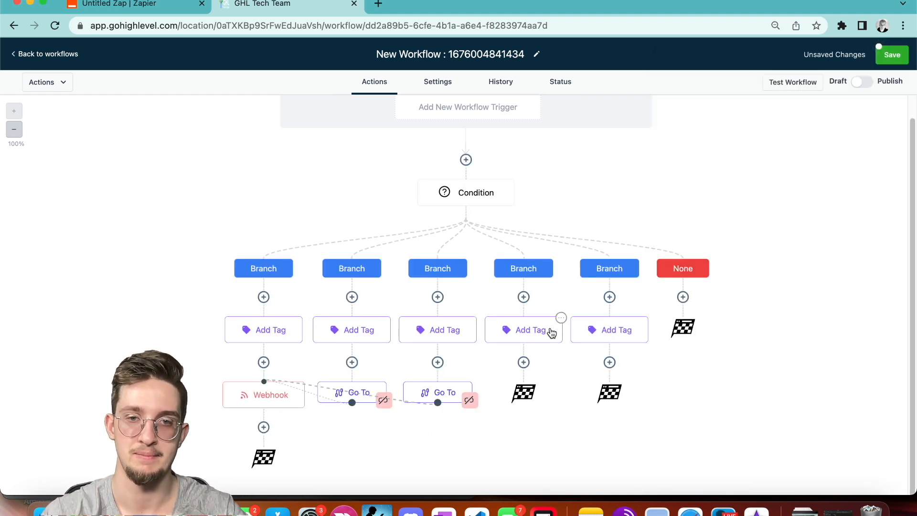
Add a Go To step under branch 4, then return to the Zapier zap.
{"action": "left_click", "coordinate": [524, 361]}
{"action": "type", "text": "go to"}
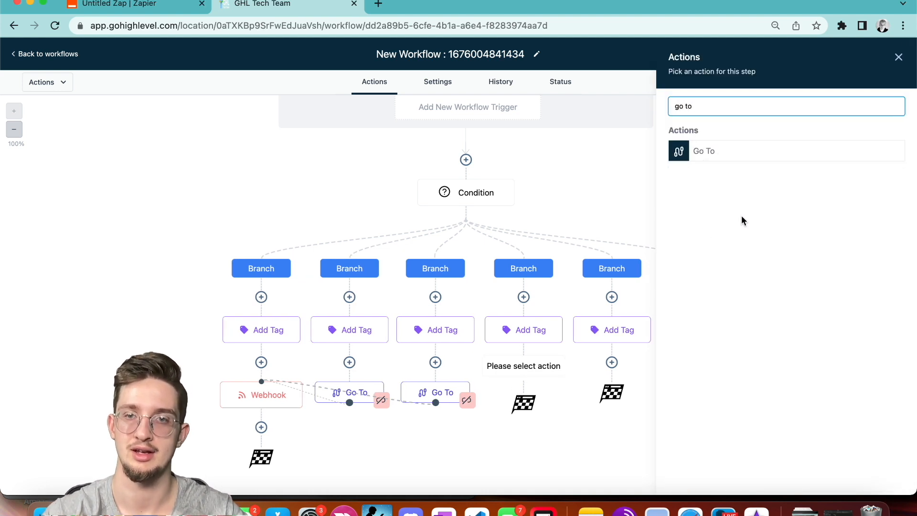
{"action": "left_click", "coordinate": [726, 159]}
{"action": "left_click", "coordinate": [883, 480]}
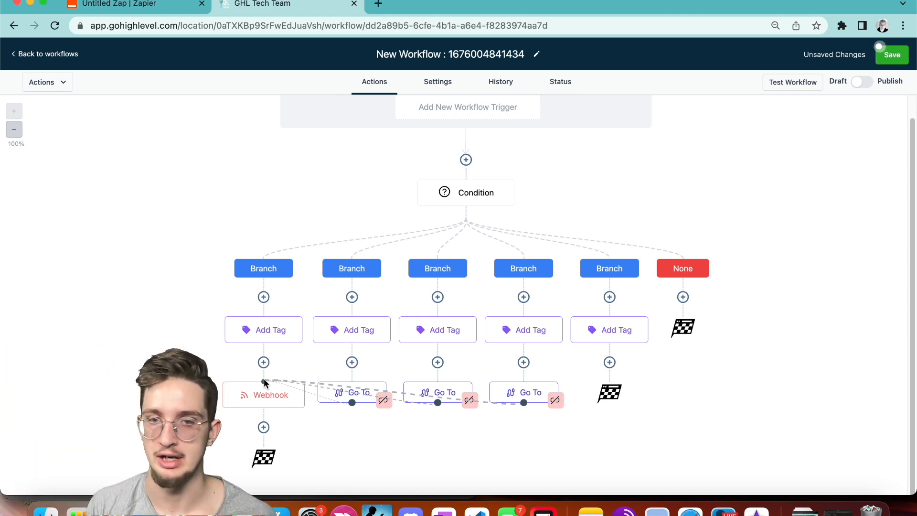
{"action": "left_click", "coordinate": [169, 7]}
{"action": "scroll", "coordinate": [371, 145], "scroll_direction": "up", "scroll_amount": 3}
Delete the Date / Time formatter step from the zap.
{"action": "left_click", "coordinate": [600, 180]}
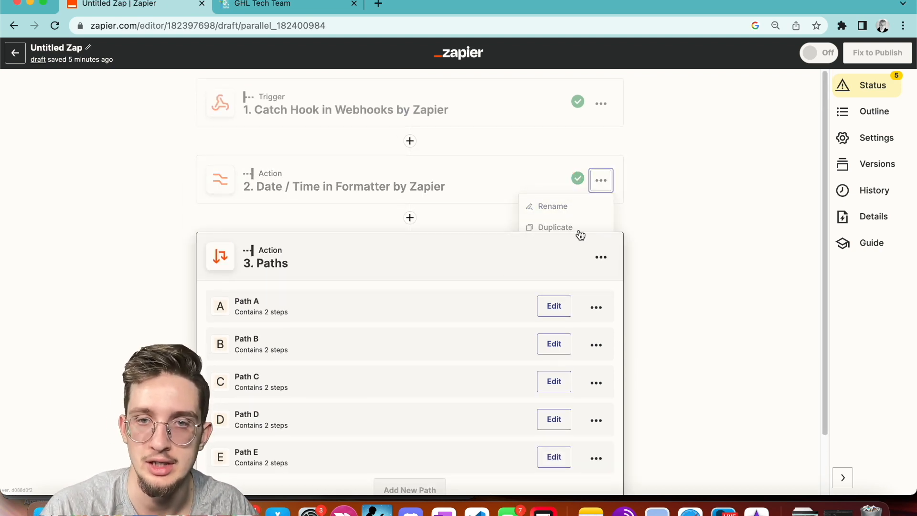
{"action": "left_click", "coordinate": [556, 268]}
{"action": "left_click", "coordinate": [592, 267]}
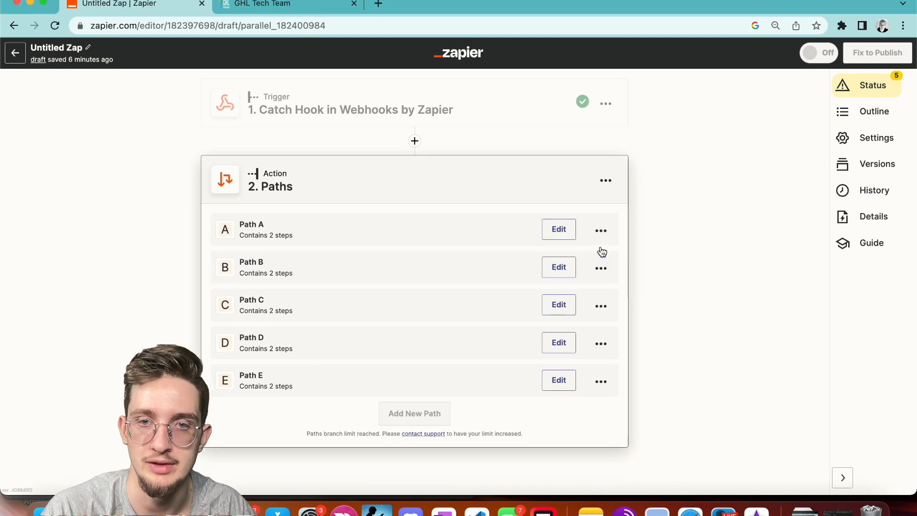
Give Path A the rule Tags (Text) Contains product-1 and close the rules editor.
{"action": "left_click", "coordinate": [557, 230]}
{"action": "left_click", "coordinate": [282, 265]}
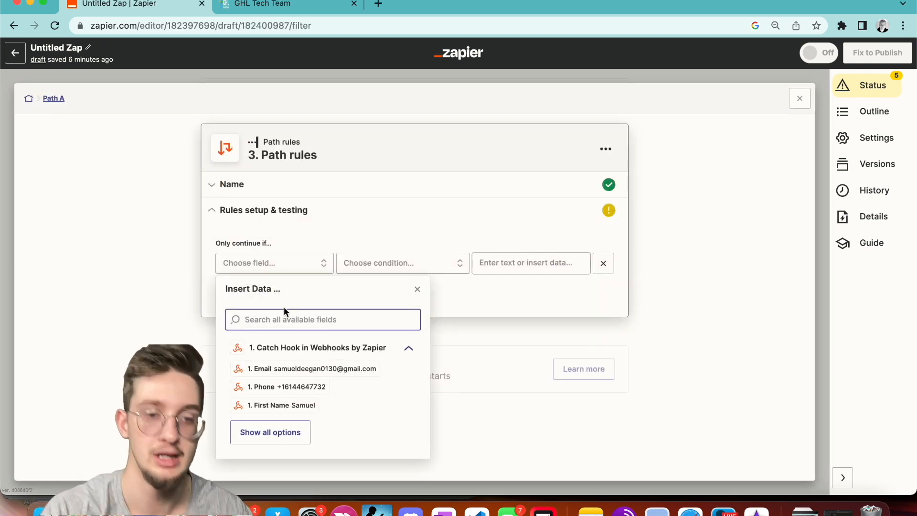
{"action": "type", "text": "tags"}
{"action": "left_click", "coordinate": [296, 341]}
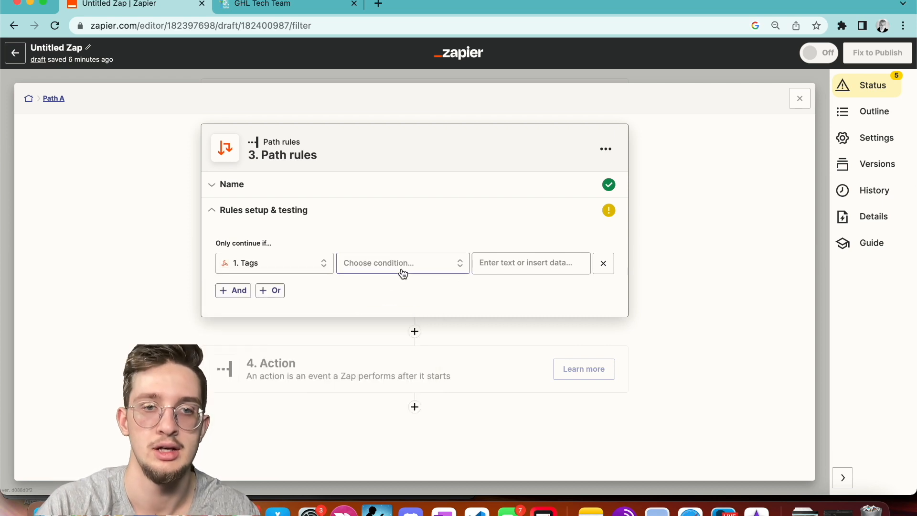
{"action": "left_click", "coordinate": [391, 281]}
{"action": "left_click", "coordinate": [391, 296]}
{"action": "left_click", "coordinate": [512, 263]}
{"action": "type", "text": "product "}
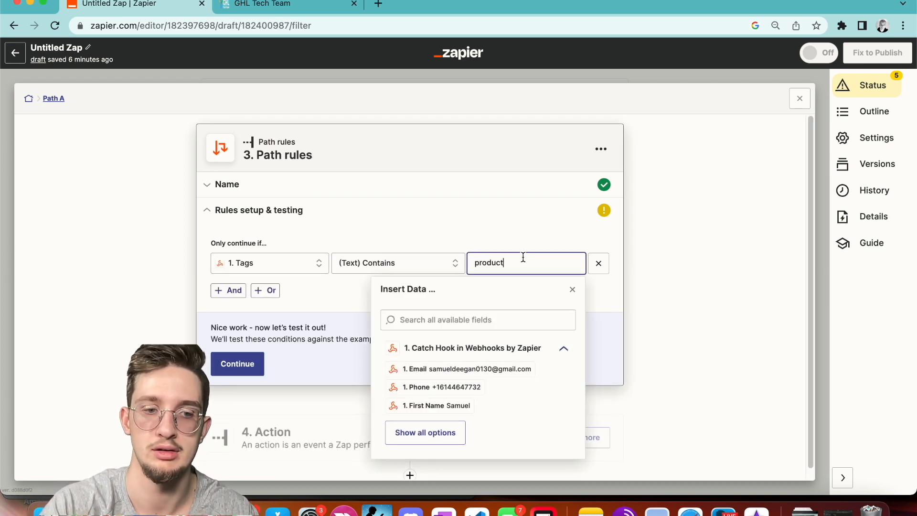
{"action": "type", "text": "1"}
{"action": "left_click", "coordinate": [478, 210]}
{"action": "left_click", "coordinate": [238, 364]}
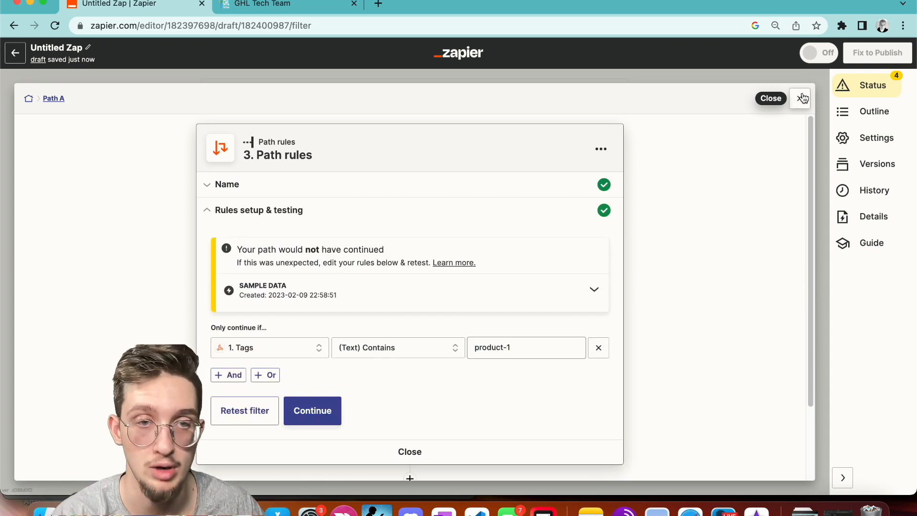
{"action": "left_click", "coordinate": [801, 99]}
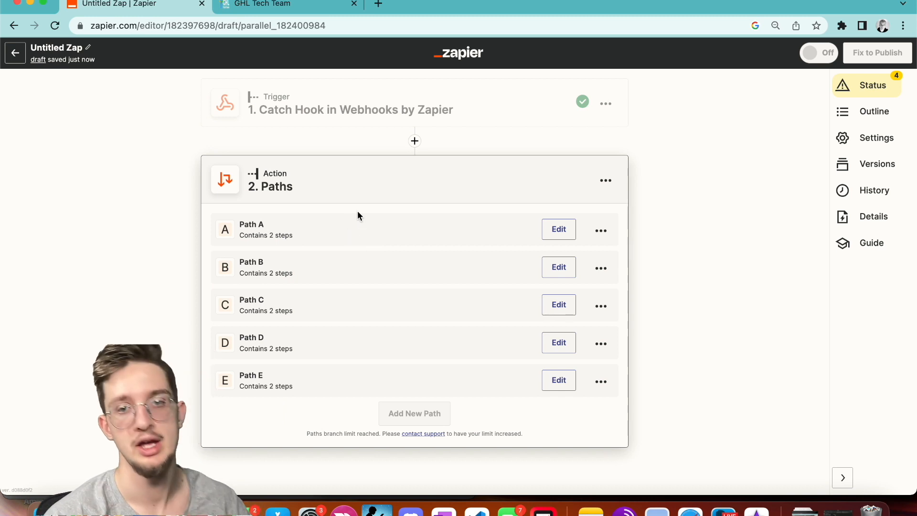
Give Path B the rule Tags (Text) Contains product-2, then close back to the paths overview.
{"action": "left_click", "coordinate": [558, 270]}
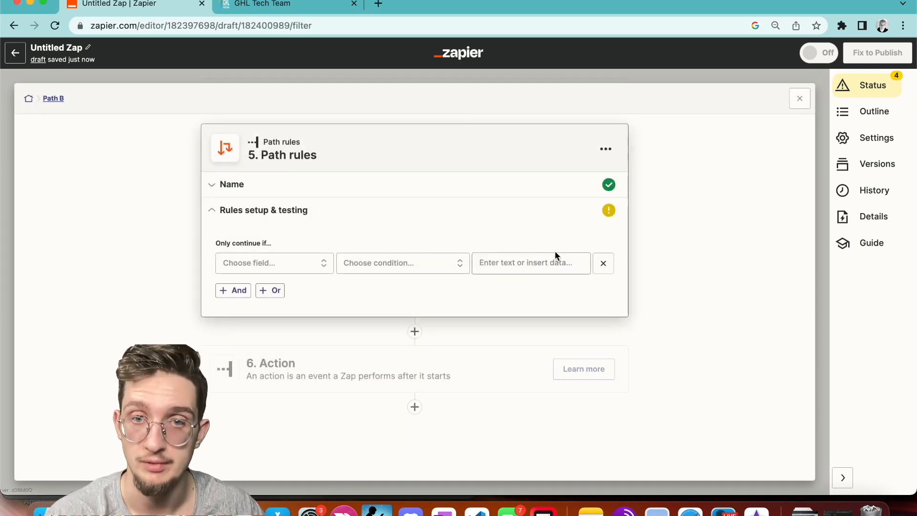
{"action": "left_click", "coordinate": [284, 263]}
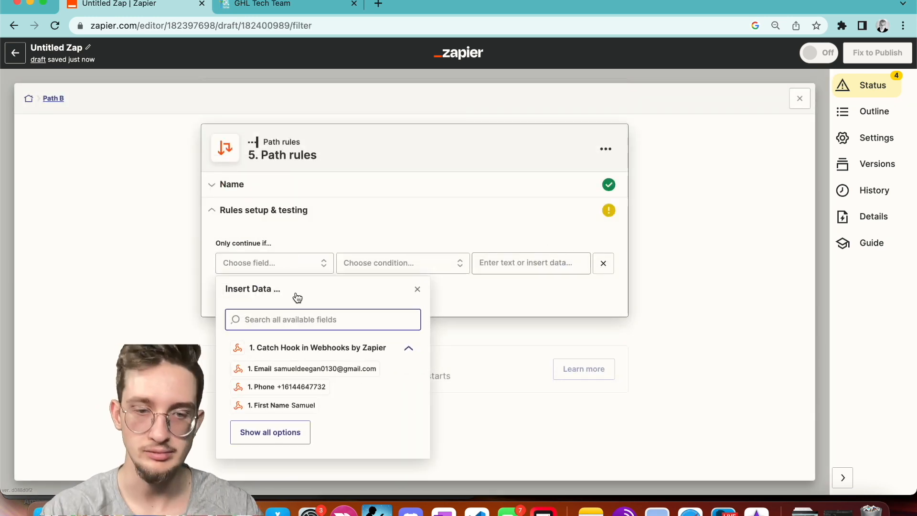
{"action": "type", "text": "product"}
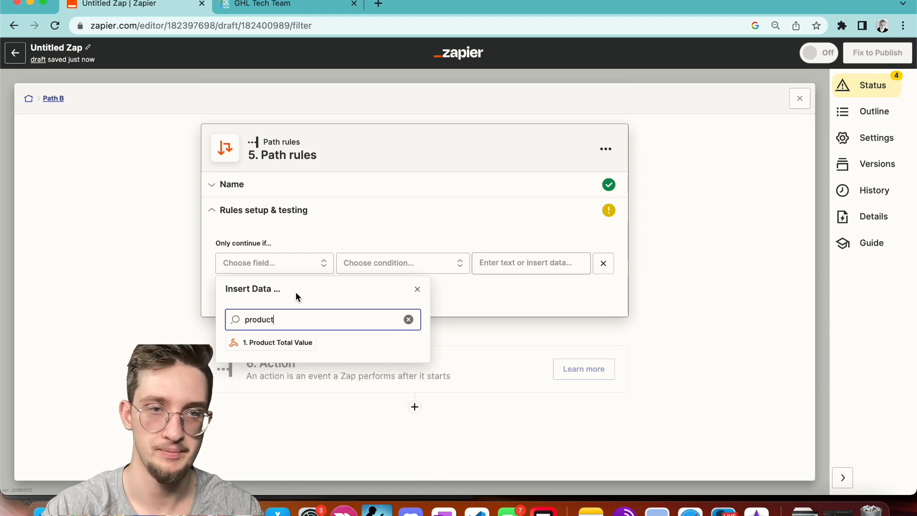
{"action": "double_click", "coordinate": [284, 327]}
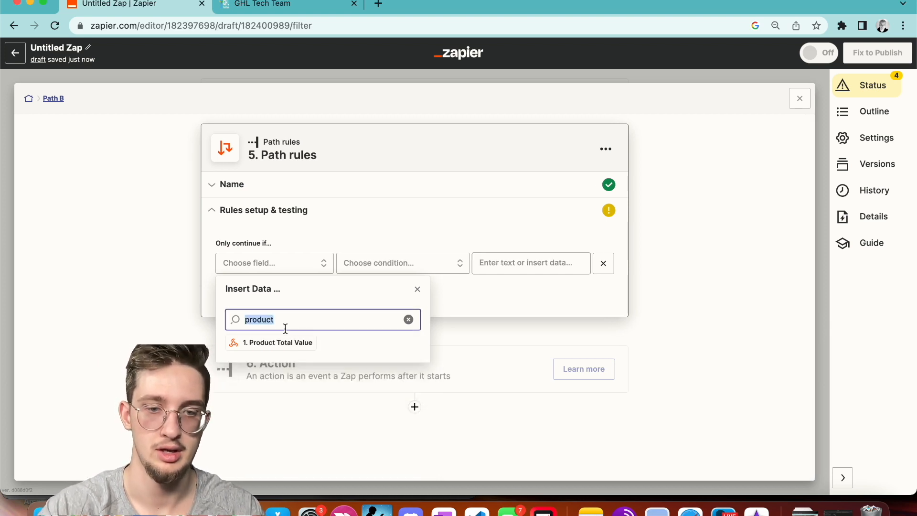
{"action": "type", "text": "tags"}
{"action": "left_click", "coordinate": [272, 342]}
{"action": "left_click", "coordinate": [381, 264]}
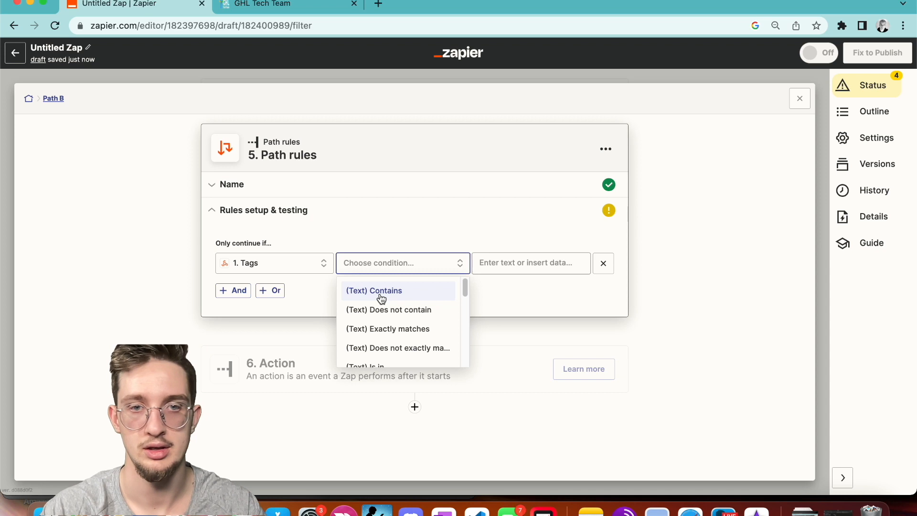
{"action": "left_click", "coordinate": [380, 297]}
{"action": "left_click", "coordinate": [511, 263]}
{"action": "type", "text": "pro"}
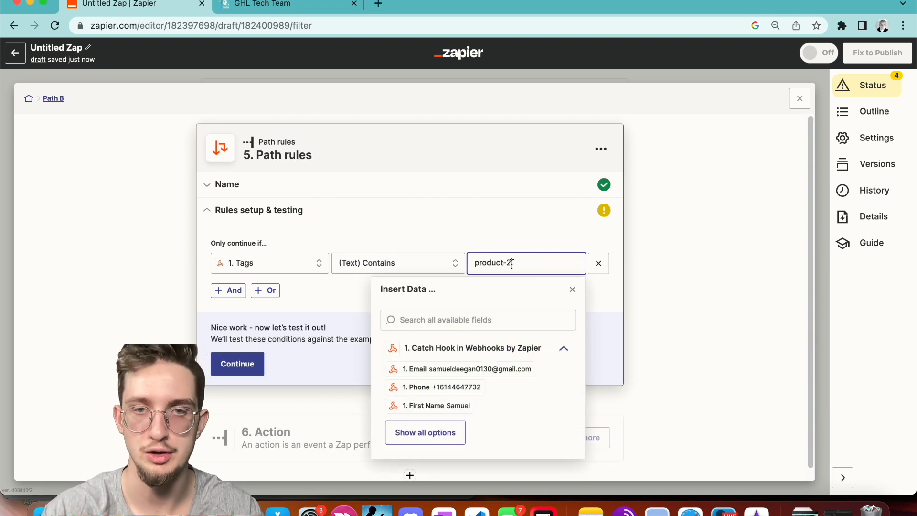
{"action": "type", "text": "duct-2"}
{"action": "left_click", "coordinate": [488, 226]}
{"action": "left_click", "coordinate": [234, 366]}
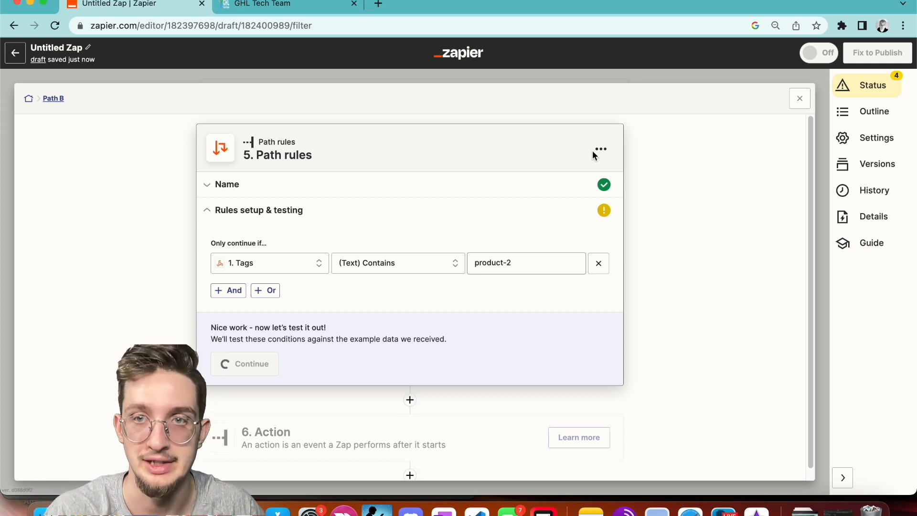
{"action": "left_click", "coordinate": [804, 106]}
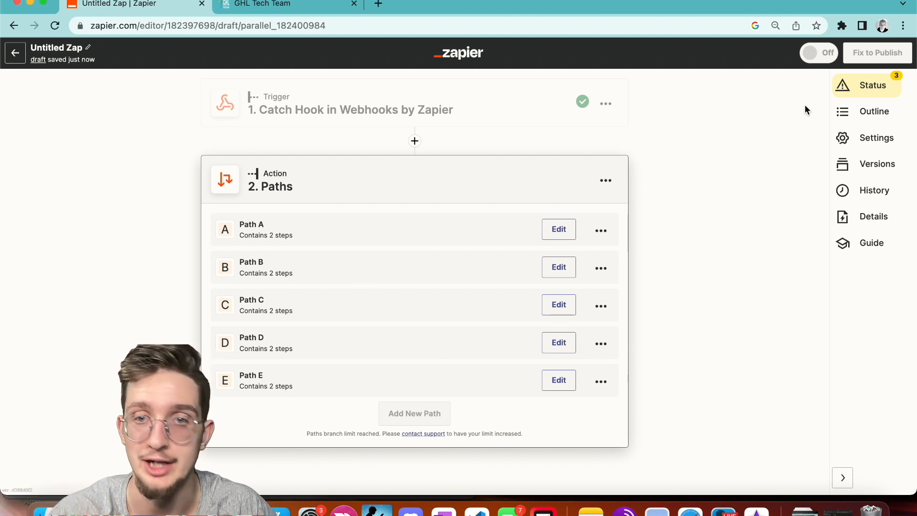
Choose HL Pro Tools with the Create Location event as Path A's action.
{"action": "left_click", "coordinate": [559, 230]}
{"action": "scroll", "coordinate": [469, 288], "scroll_direction": "down", "scroll_amount": 3}
{"action": "left_click", "coordinate": [395, 423]}
{"action": "type", "text": "hlpro"}
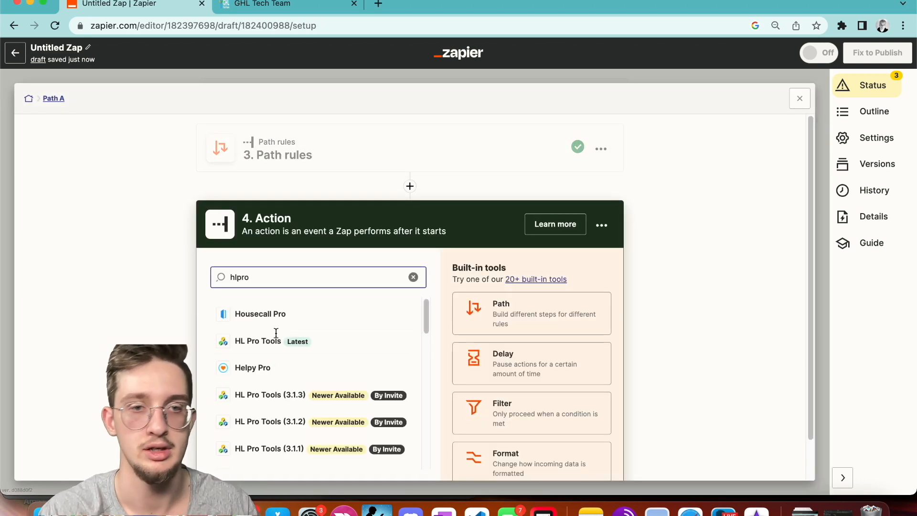
{"action": "left_click", "coordinate": [275, 338]}
{"action": "scroll", "coordinate": [320, 372], "scroll_direction": "down", "scroll_amount": 3}
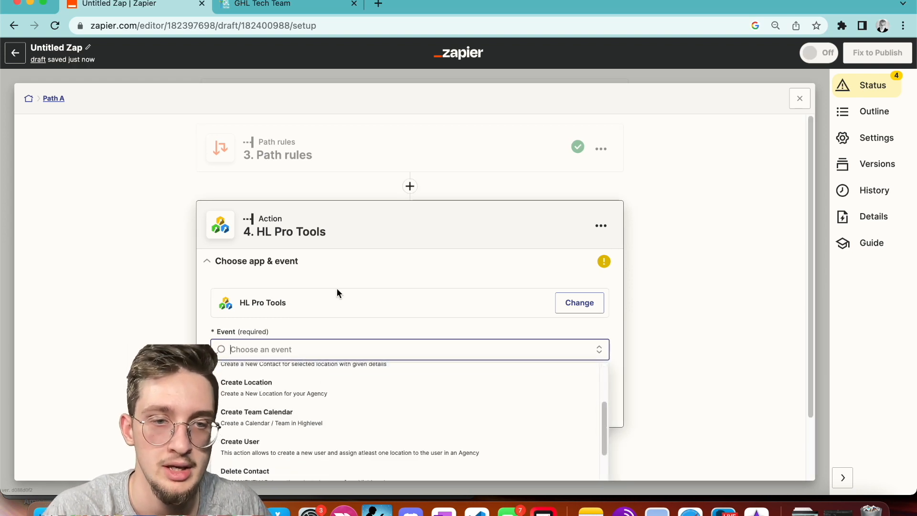
{"action": "scroll", "coordinate": [337, 288], "scroll_direction": "down", "scroll_amount": 2}
{"action": "left_click", "coordinate": [329, 300]}
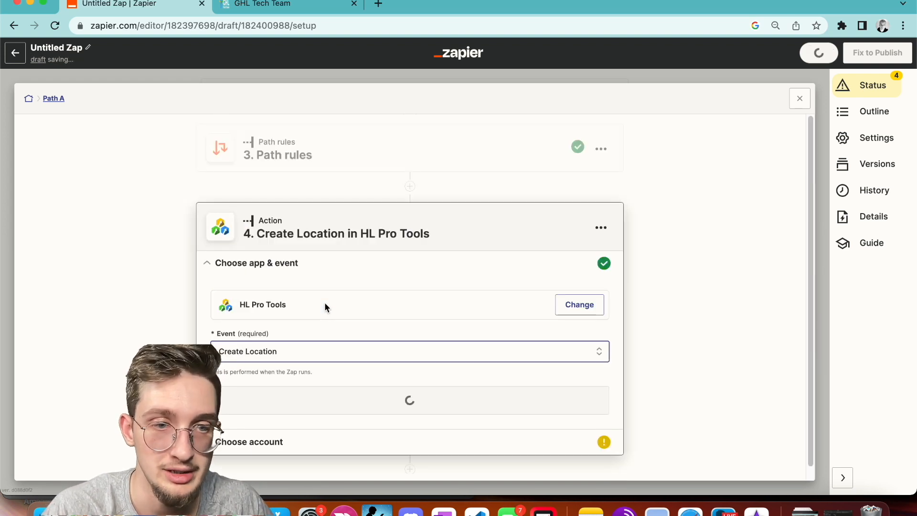
Sign in to connect an HL Pro Tools account and continue to the action fields.
{"action": "left_click", "coordinate": [335, 396]}
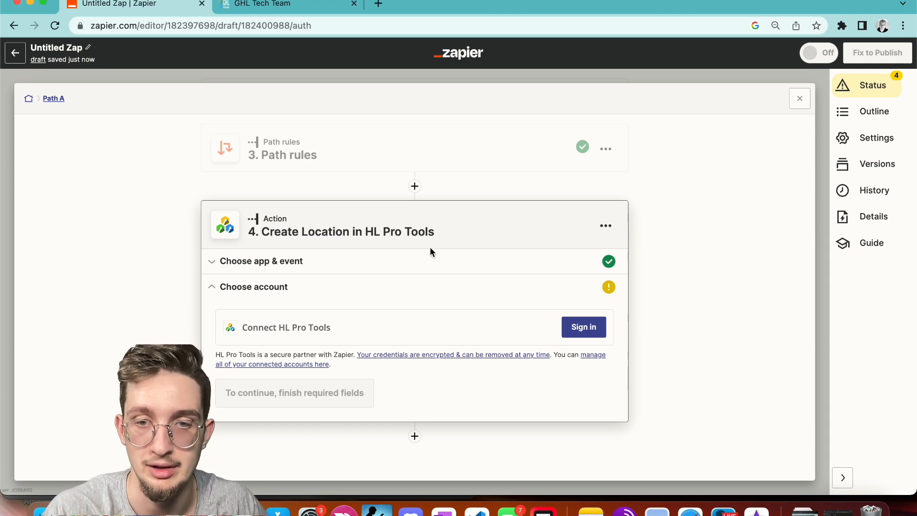
{"action": "left_click", "coordinate": [576, 326]}
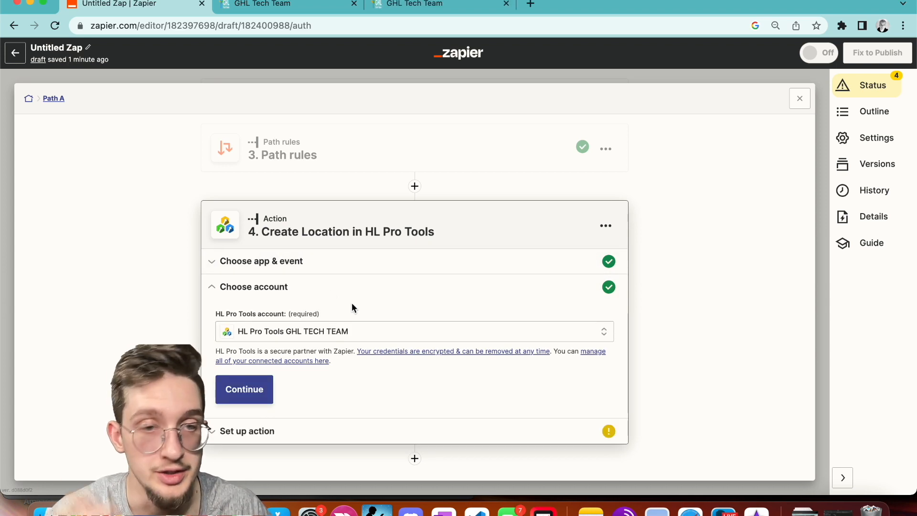
{"action": "left_click", "coordinate": [271, 432]}
{"action": "scroll", "coordinate": [291, 404], "scroll_direction": "down", "scroll_amount": 3}
Map the webhook's 1. Email into Email and 1. Phone into Phone.
{"action": "left_click", "coordinate": [245, 231]}
{"action": "left_click", "coordinate": [270, 324]}
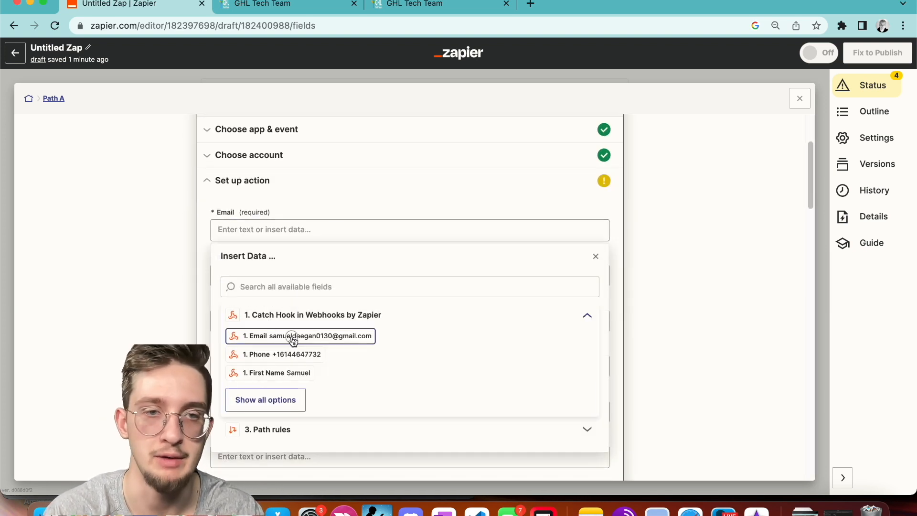
{"action": "left_click", "coordinate": [291, 335]}
{"action": "left_click", "coordinate": [270, 274]}
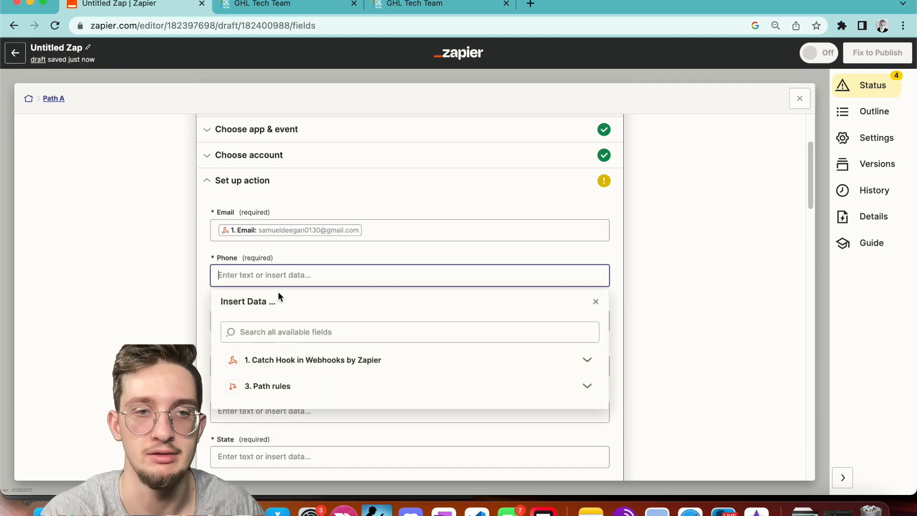
{"action": "left_click", "coordinate": [301, 359]}
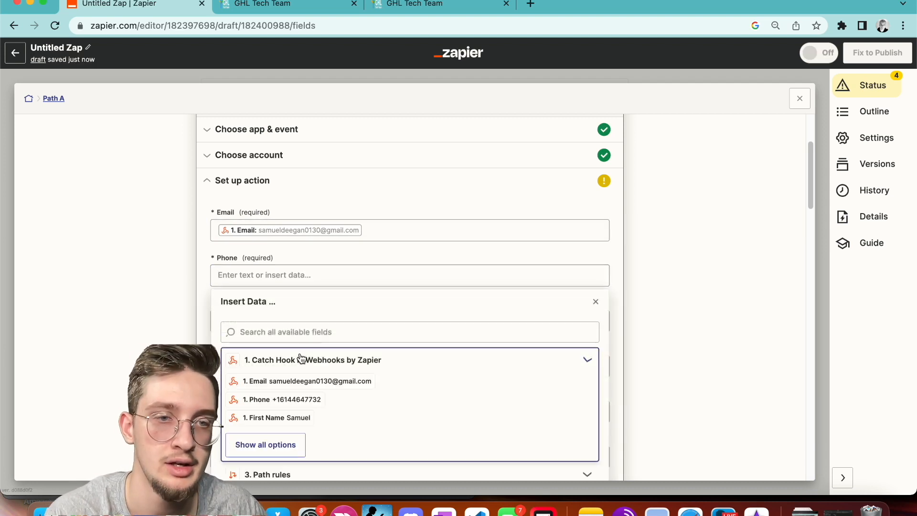
{"action": "left_click", "coordinate": [283, 399]}
Review the remaining fields and the Snapshot id options, leaving the snapshot unselected.
{"action": "scroll", "coordinate": [231, 377], "scroll_direction": "down", "scroll_amount": 3}
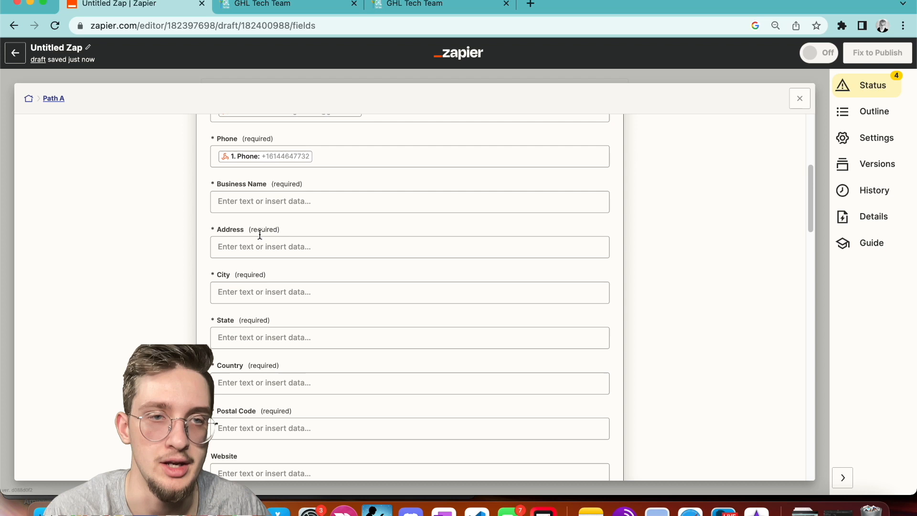
{"action": "scroll", "coordinate": [236, 405], "scroll_direction": "down", "scroll_amount": 4}
{"action": "scroll", "coordinate": [236, 407], "scroll_direction": "down", "scroll_amount": 5}
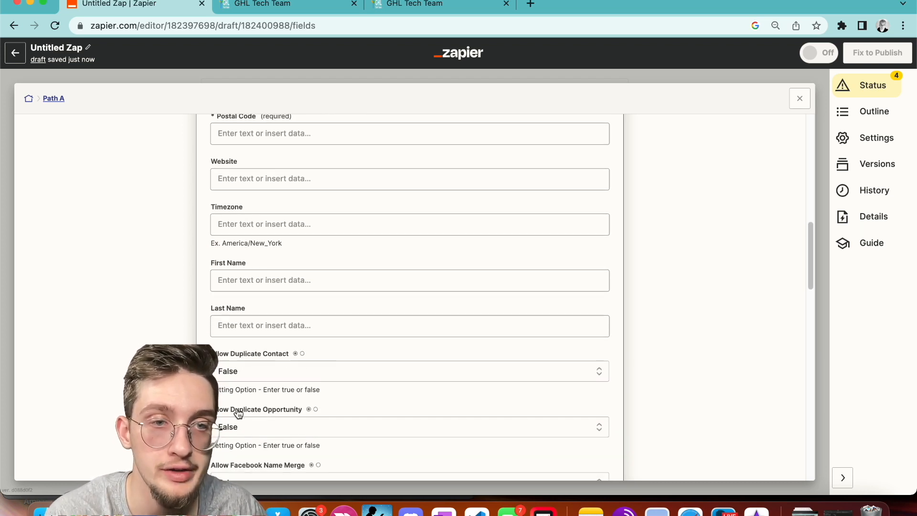
{"action": "scroll", "coordinate": [308, 139], "scroll_direction": "down", "scroll_amount": 2}
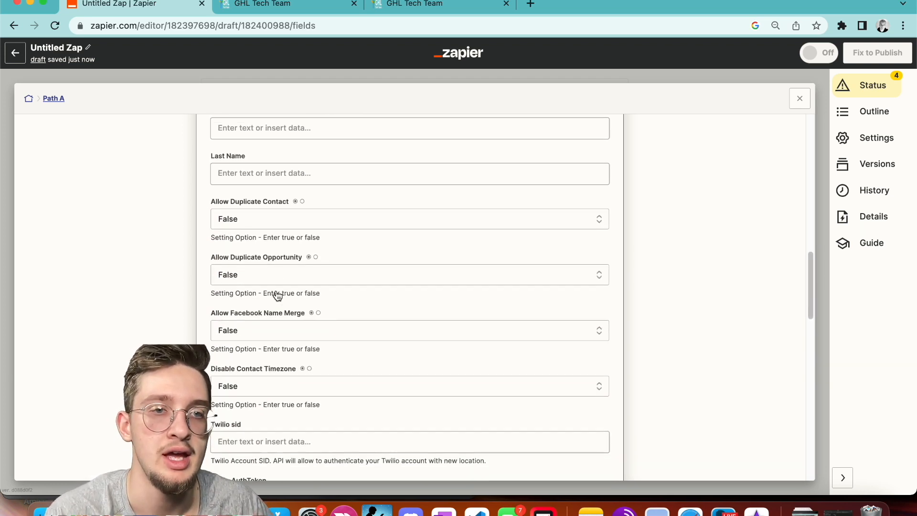
{"action": "scroll", "coordinate": [281, 157], "scroll_direction": "down", "scroll_amount": 4}
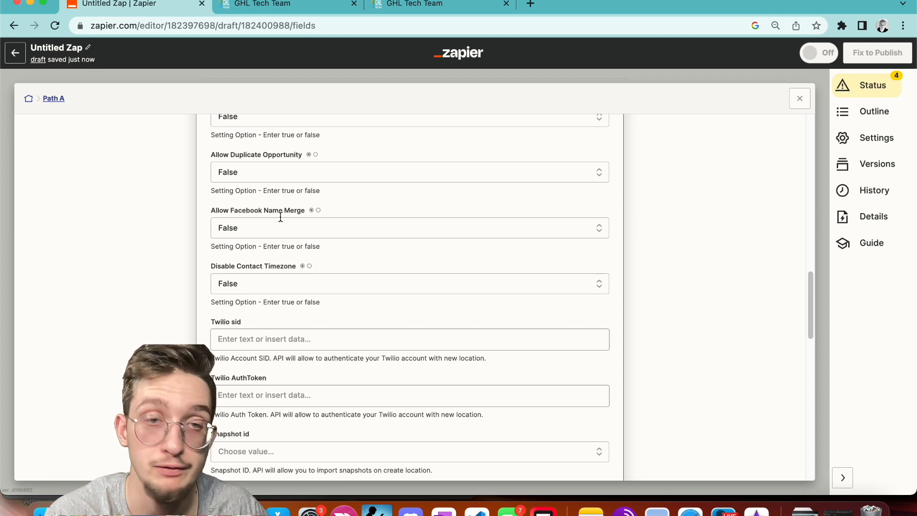
{"action": "scroll", "coordinate": [249, 293], "scroll_direction": "down", "scroll_amount": 3}
{"action": "scroll", "coordinate": [247, 293], "scroll_direction": "down", "scroll_amount": 1}
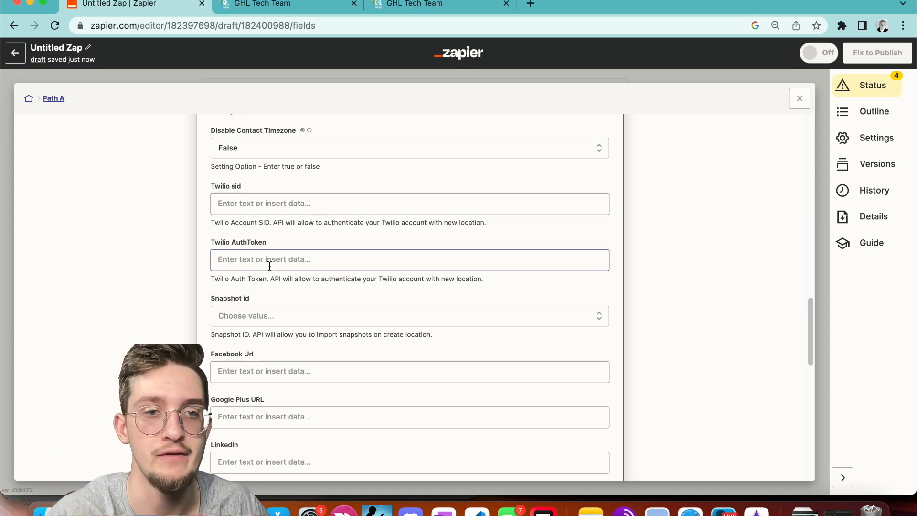
{"action": "scroll", "coordinate": [270, 266], "scroll_direction": "down", "scroll_amount": 4}
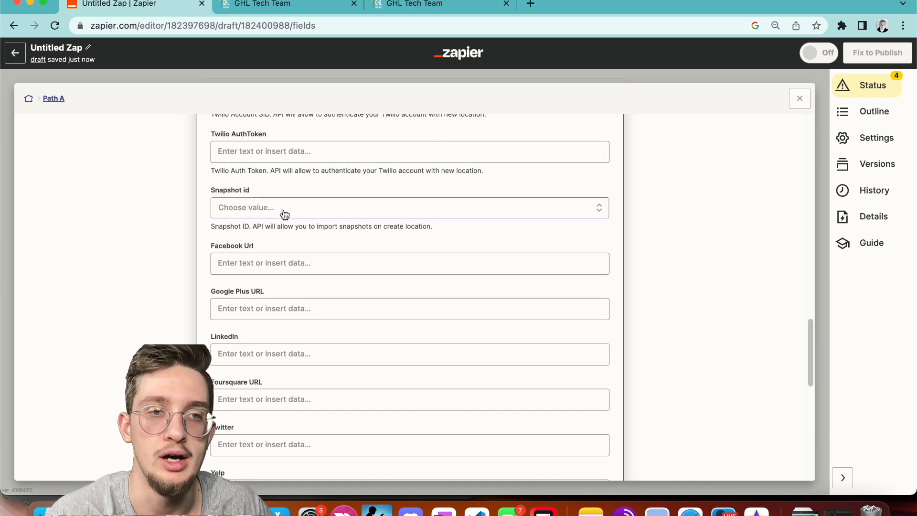
{"action": "left_click", "coordinate": [342, 213]}
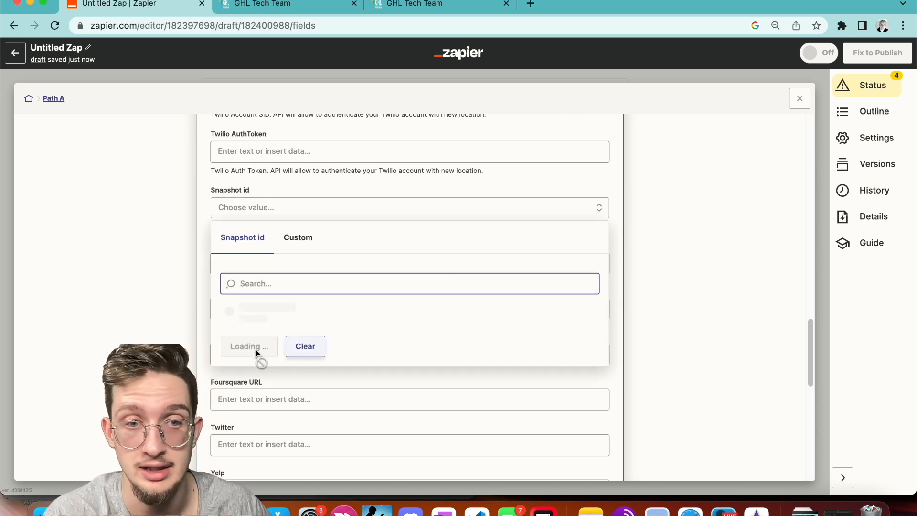
{"action": "scroll", "coordinate": [285, 388], "scroll_direction": "down", "scroll_amount": 3}
{"action": "scroll", "coordinate": [285, 388], "scroll_direction": "up", "scroll_amount": 2}
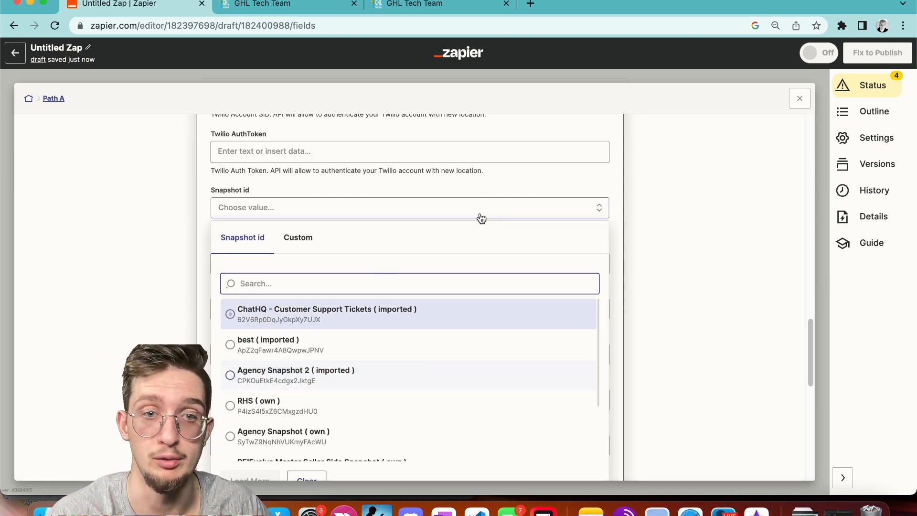
{"action": "left_click", "coordinate": [626, 197]}
{"action": "scroll", "coordinate": [546, 251], "scroll_direction": "down", "scroll_amount": 3}
{"action": "scroll", "coordinate": [547, 251], "scroll_direction": "down", "scroll_amount": 7}
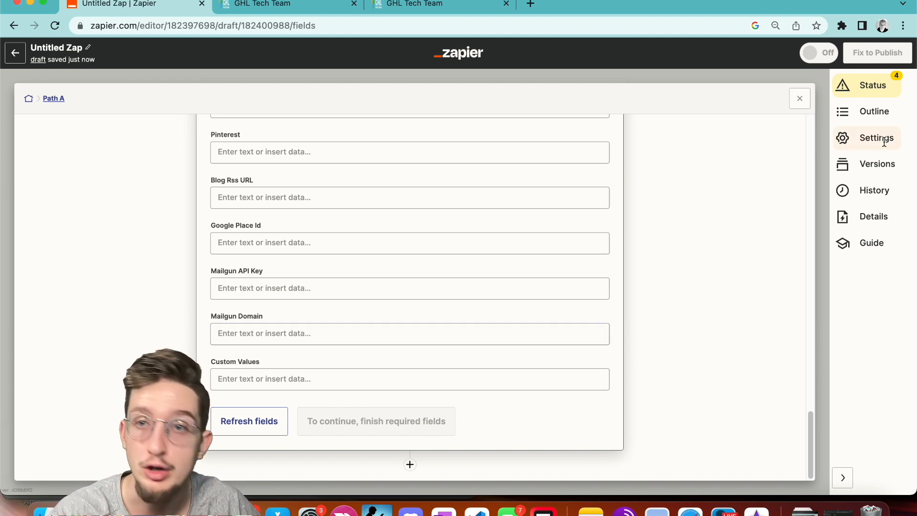
Close the Path A Create Location step editor.
{"action": "left_click", "coordinate": [798, 96]}
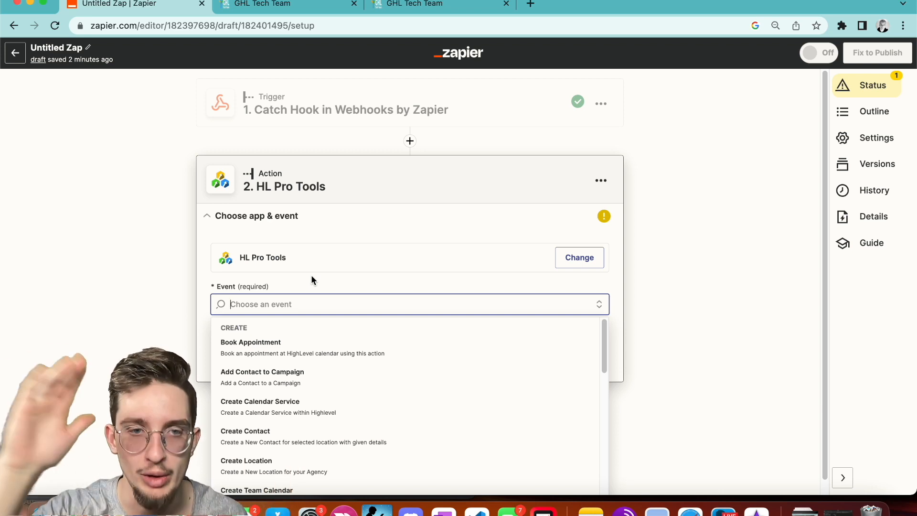
{"action": "scroll", "coordinate": [312, 301], "scroll_direction": "down", "scroll_amount": 1}
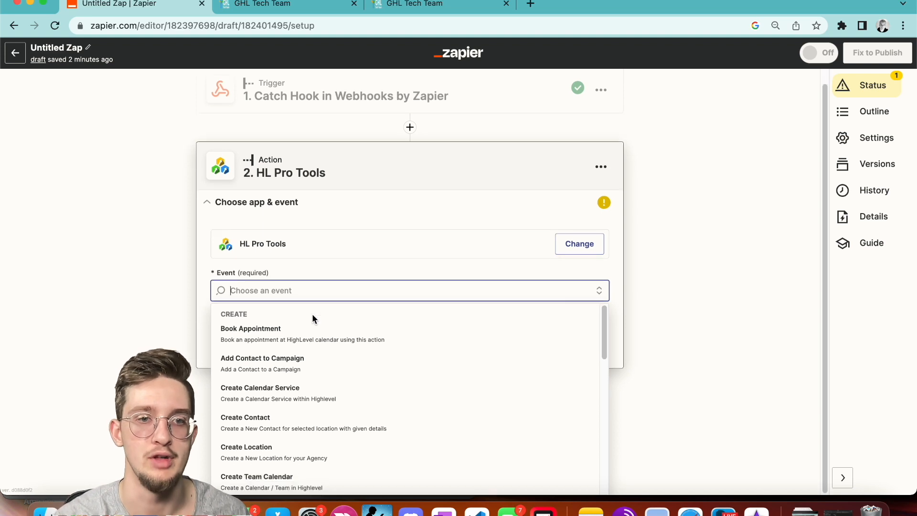
{"action": "scroll", "coordinate": [312, 334], "scroll_direction": "down", "scroll_amount": 10}
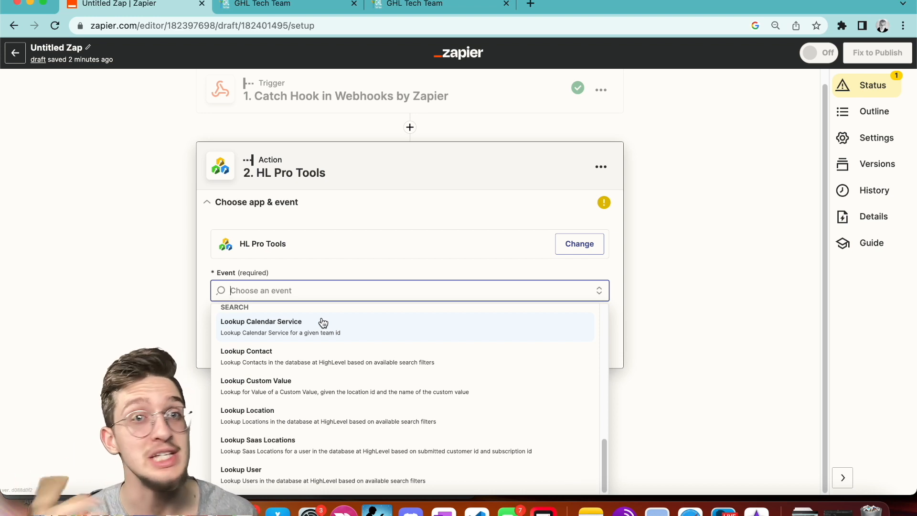
{"action": "scroll", "coordinate": [316, 348], "scroll_direction": "up", "scroll_amount": 10}
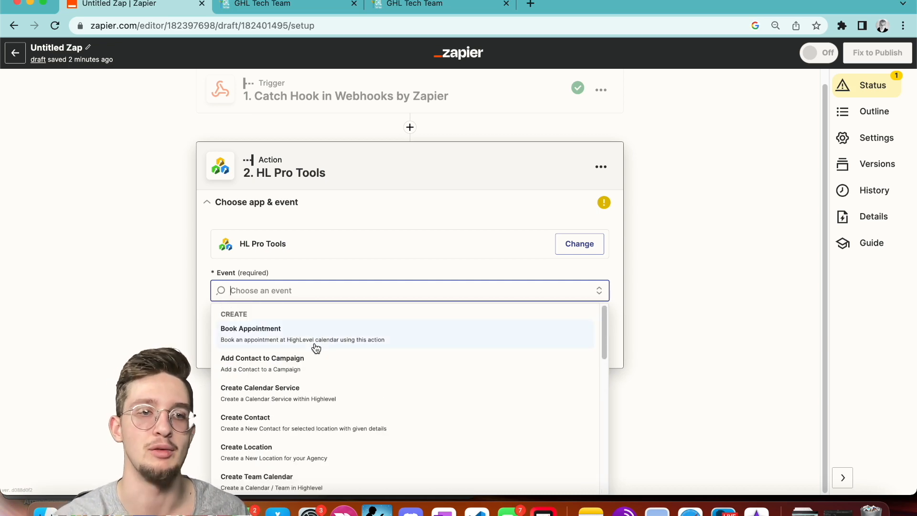
{"action": "scroll", "coordinate": [316, 347], "scroll_direction": "down", "scroll_amount": 8}
{"action": "scroll", "coordinate": [316, 347], "scroll_direction": "up", "scroll_amount": 8}
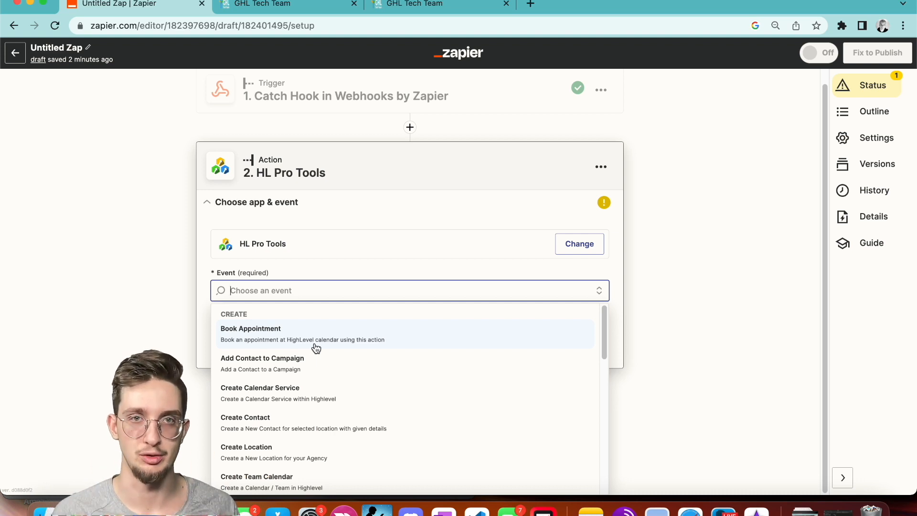
{"action": "scroll", "coordinate": [316, 348], "scroll_direction": "down", "scroll_amount": 10}
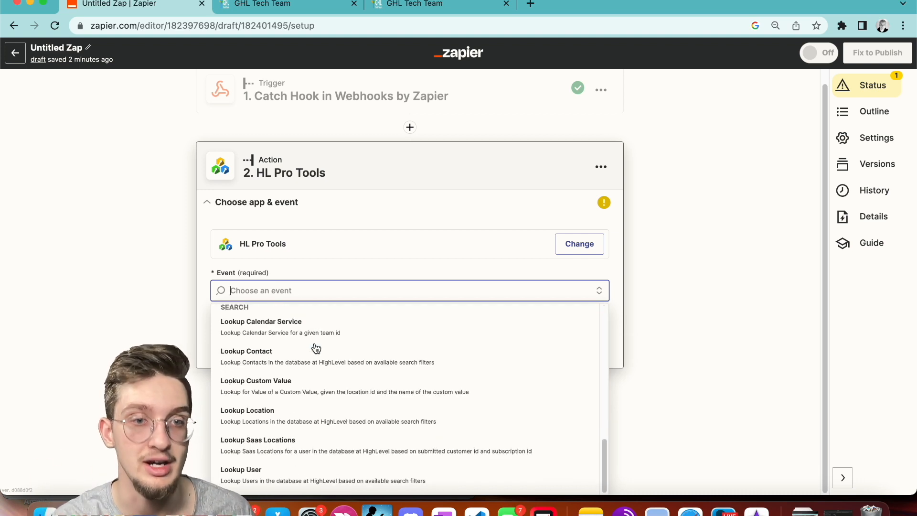
{"action": "scroll", "coordinate": [316, 347], "scroll_direction": "up", "scroll_amount": 3}
{"action": "scroll", "coordinate": [316, 348], "scroll_direction": "up", "scroll_amount": 5}
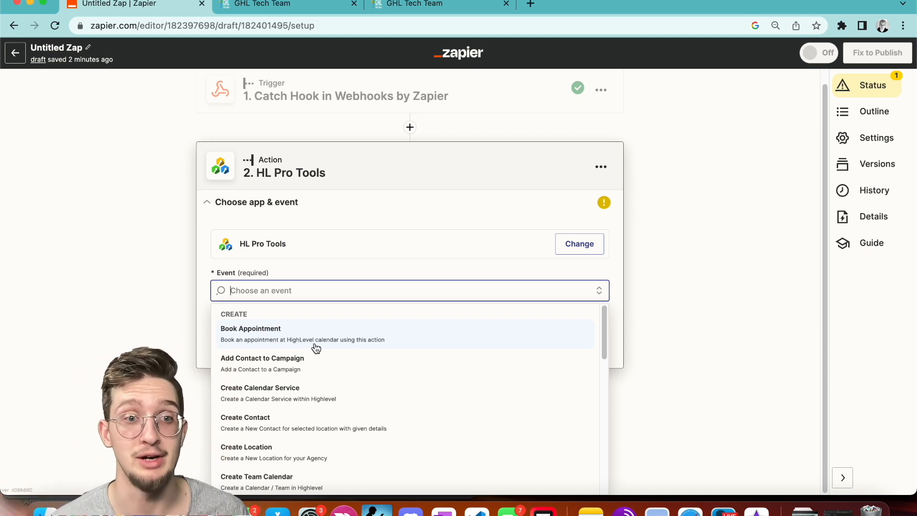
{"action": "scroll", "coordinate": [316, 348], "scroll_direction": "down", "scroll_amount": 2}
{"action": "scroll", "coordinate": [315, 348], "scroll_direction": "up", "scroll_amount": 2}
{"action": "scroll", "coordinate": [317, 330], "scroll_direction": "down", "scroll_amount": 4}
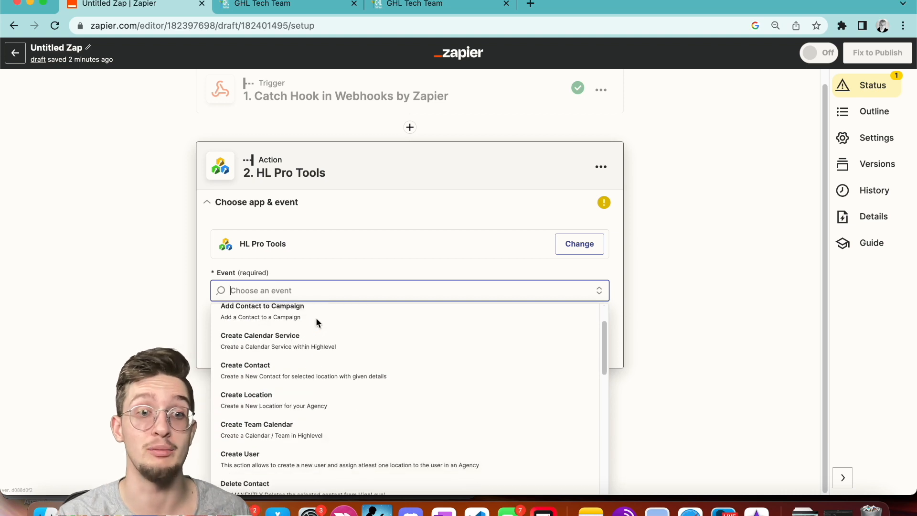
{"action": "scroll", "coordinate": [317, 324], "scroll_direction": "down", "scroll_amount": 5}
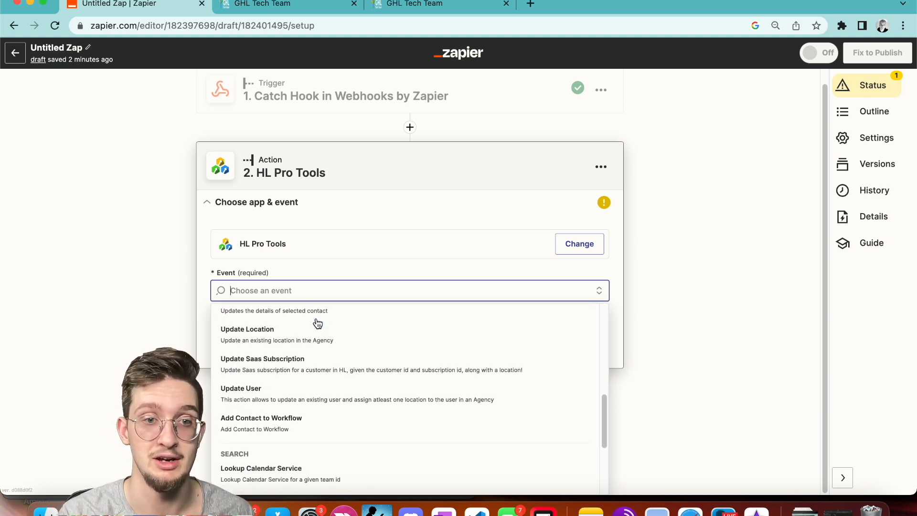
{"action": "scroll", "coordinate": [317, 323], "scroll_direction": "up", "scroll_amount": 1}
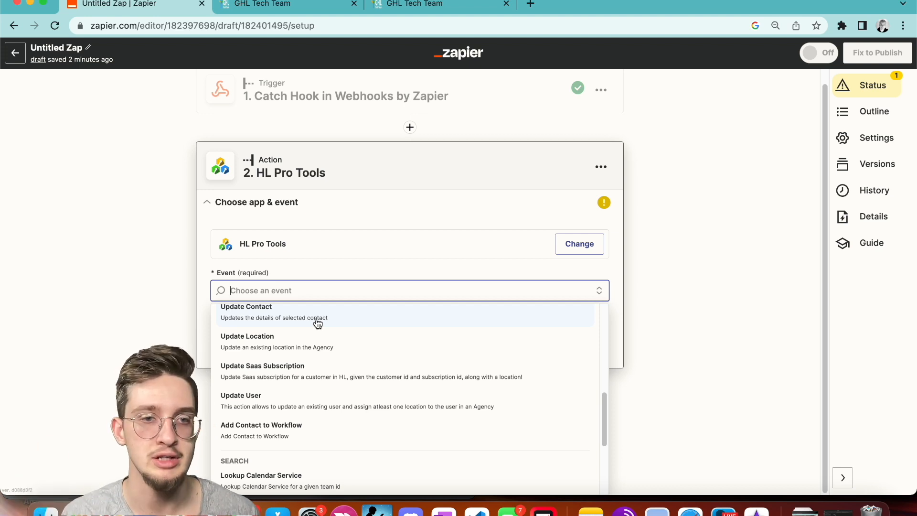
{"action": "scroll", "coordinate": [317, 323], "scroll_direction": "up", "scroll_amount": 1}
{"action": "scroll", "coordinate": [318, 323], "scroll_direction": "down", "scroll_amount": 2}
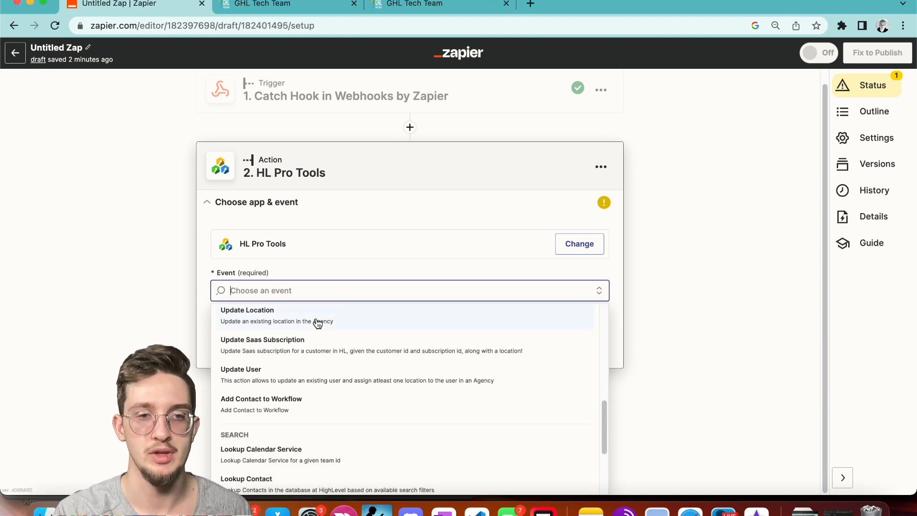
{"action": "scroll", "coordinate": [318, 323], "scroll_direction": "up", "scroll_amount": 1}
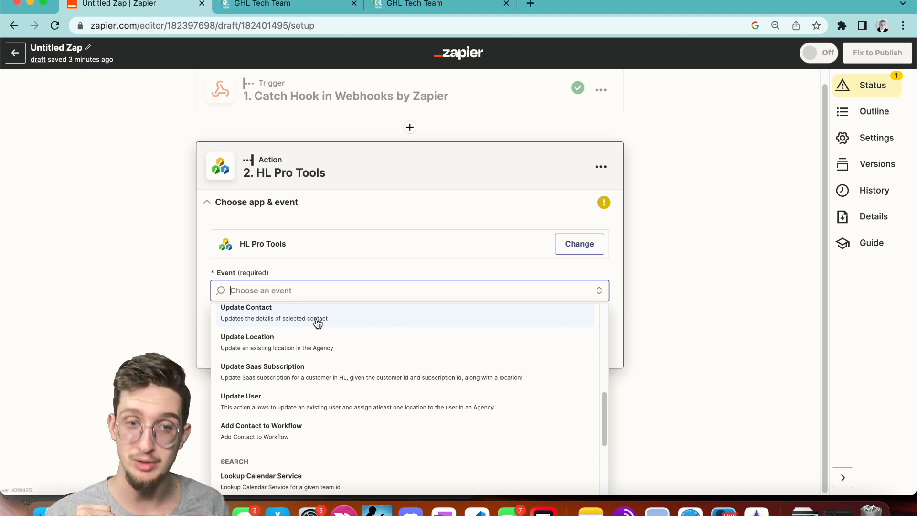
{"action": "scroll", "coordinate": [317, 323], "scroll_direction": "down", "scroll_amount": 3}
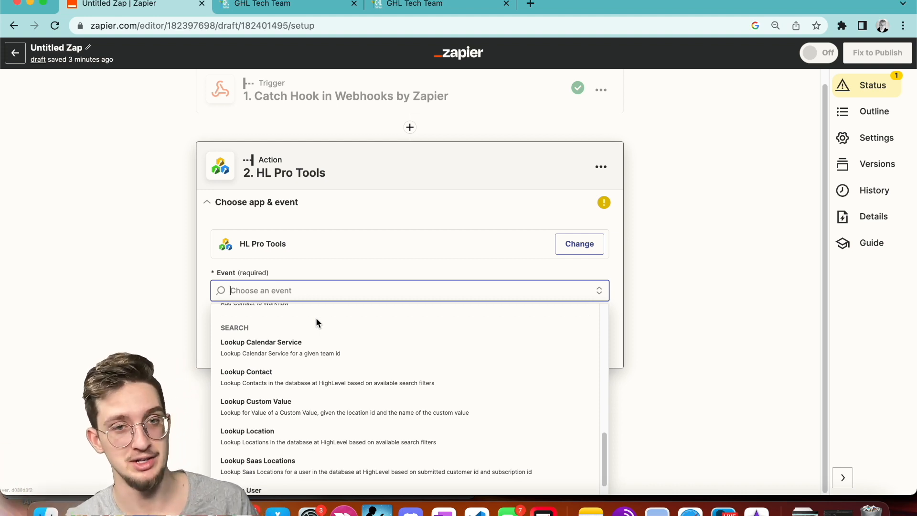
{"action": "scroll", "coordinate": [317, 322], "scroll_direction": "down", "scroll_amount": 1}
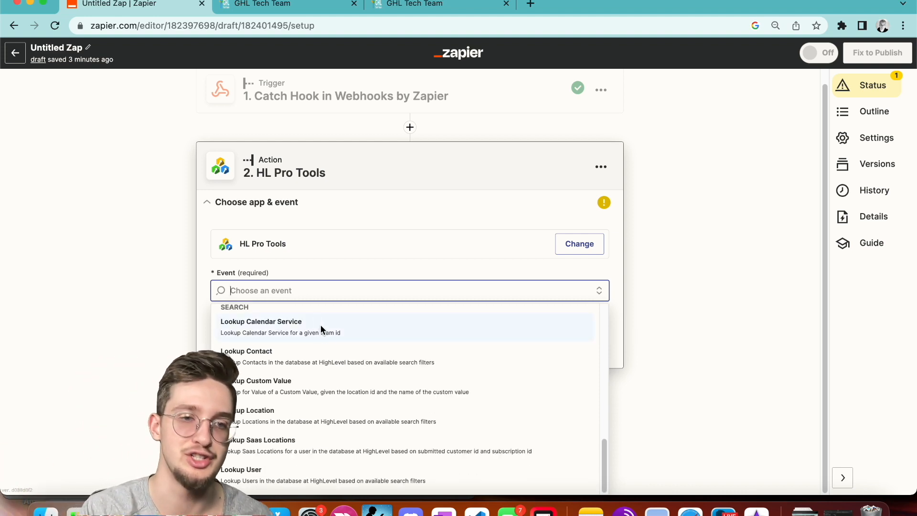
{"action": "scroll", "coordinate": [332, 340], "scroll_direction": "up", "scroll_amount": 10}
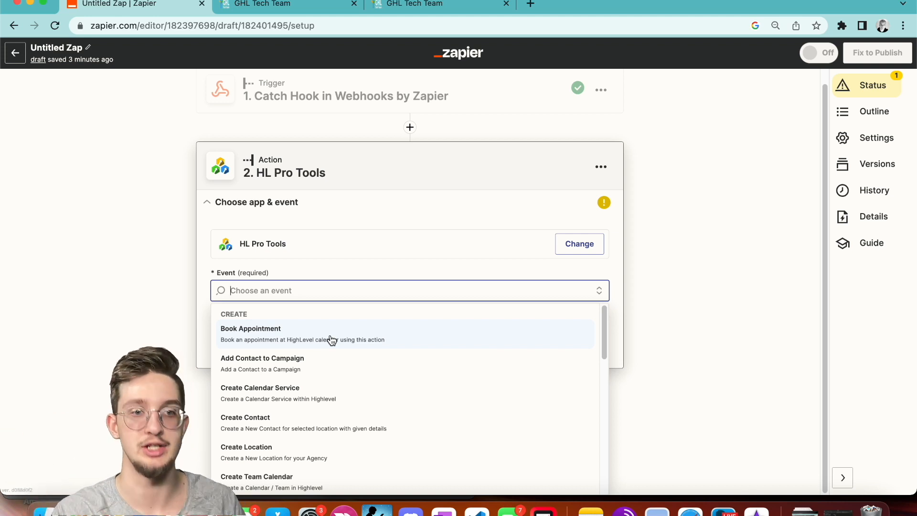
{"action": "scroll", "coordinate": [332, 340], "scroll_direction": "down", "scroll_amount": 2}
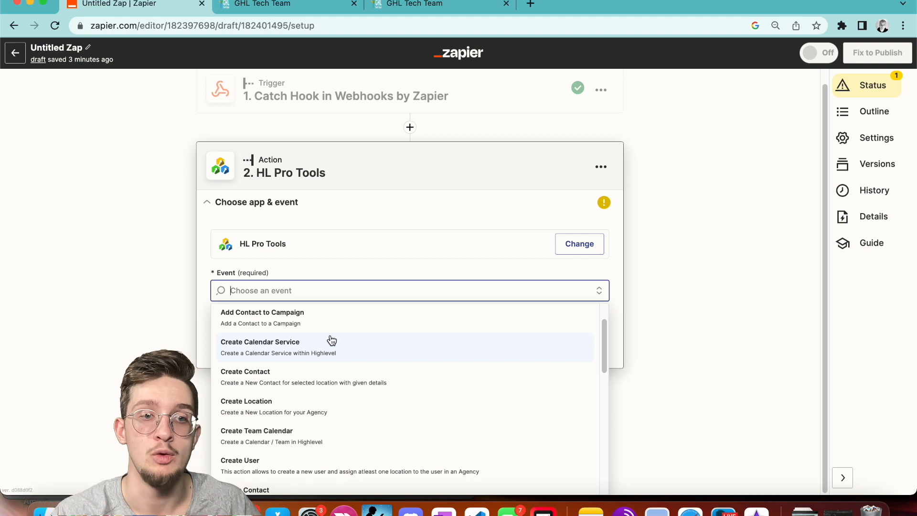
{"action": "scroll", "coordinate": [332, 340], "scroll_direction": "down", "scroll_amount": 2}
{"action": "scroll", "coordinate": [331, 340], "scroll_direction": "up", "scroll_amount": 1}
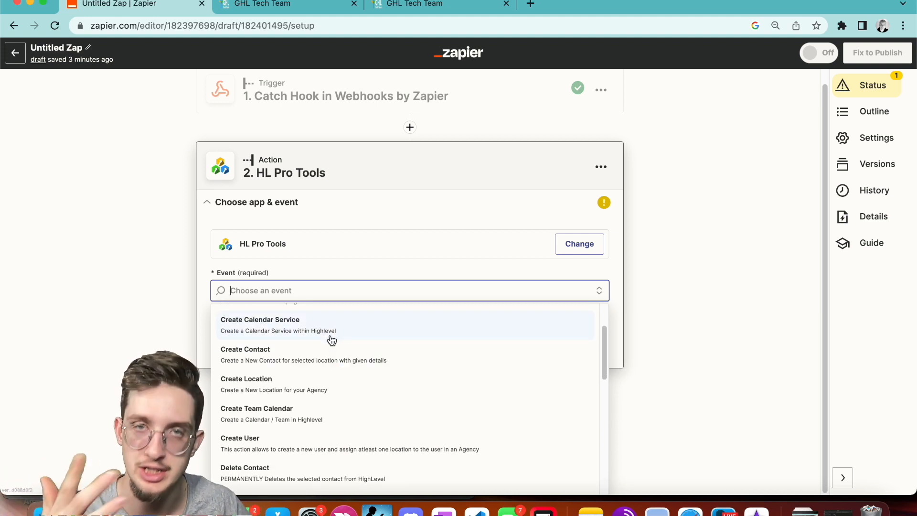
{"action": "scroll", "coordinate": [332, 340], "scroll_direction": "down", "scroll_amount": 5}
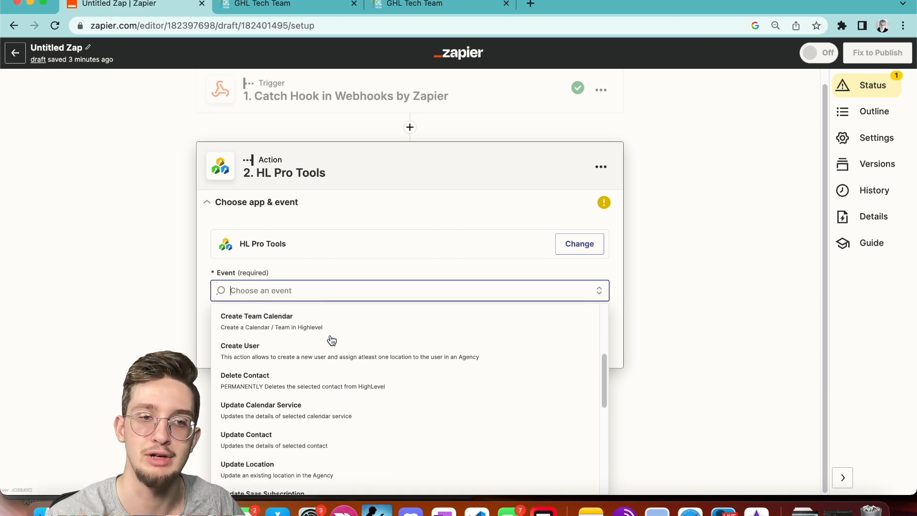
{"action": "scroll", "coordinate": [332, 340], "scroll_direction": "down", "scroll_amount": 2}
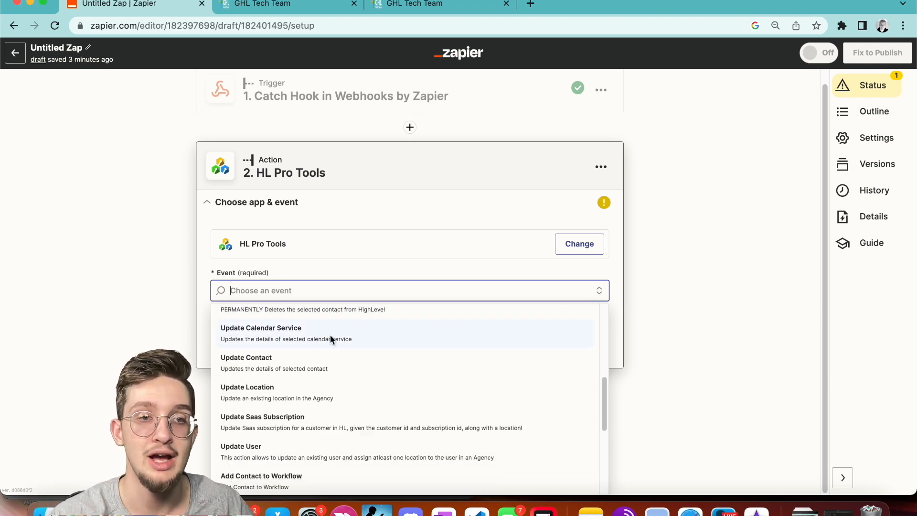
{"action": "scroll", "coordinate": [330, 338], "scroll_direction": "up", "scroll_amount": 1}
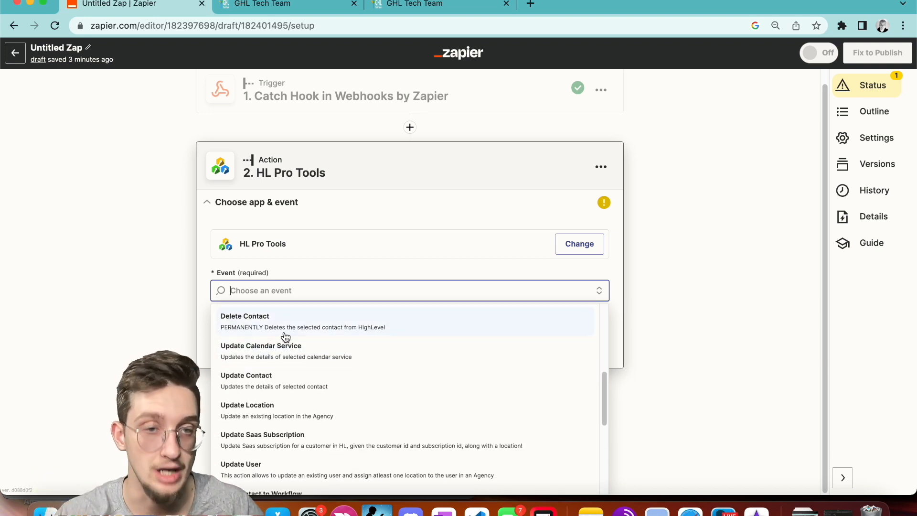
{"action": "scroll", "coordinate": [286, 337], "scroll_direction": "down", "scroll_amount": 2}
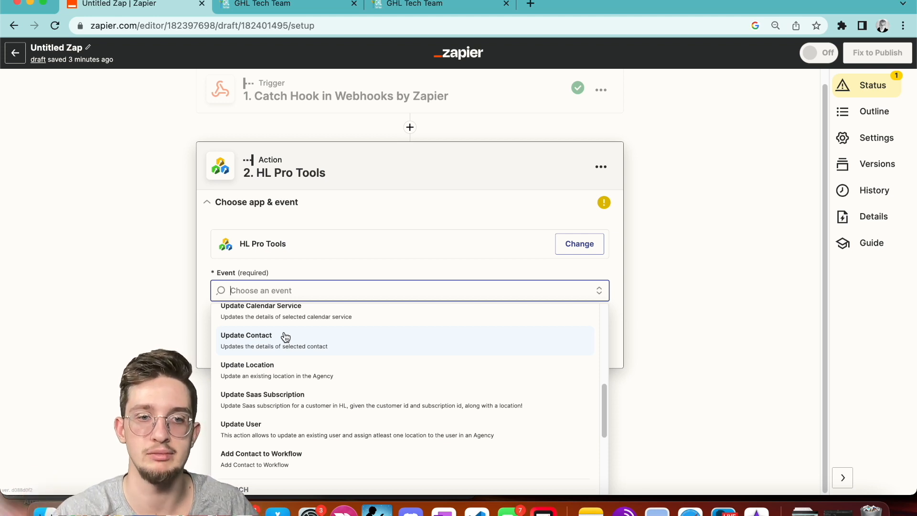
{"action": "scroll", "coordinate": [285, 338], "scroll_direction": "down", "scroll_amount": 2}
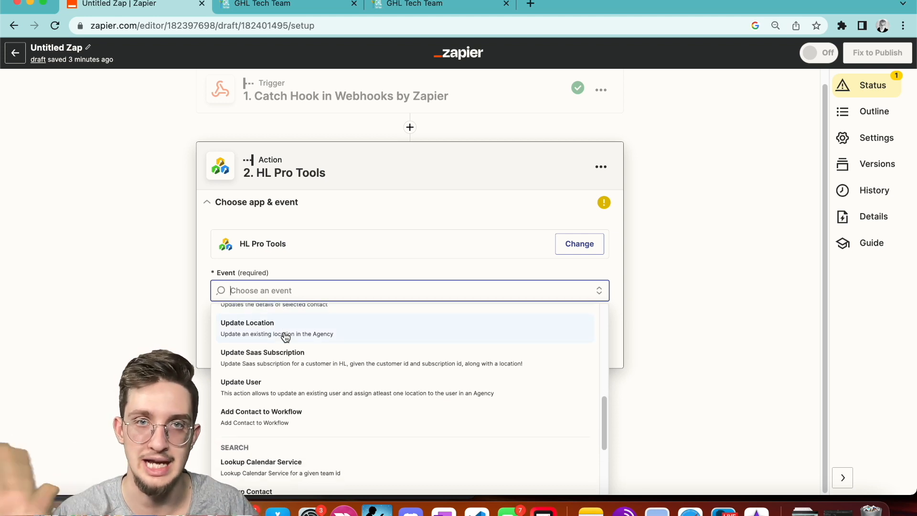
{"action": "scroll", "coordinate": [285, 337], "scroll_direction": "down", "scroll_amount": 2}
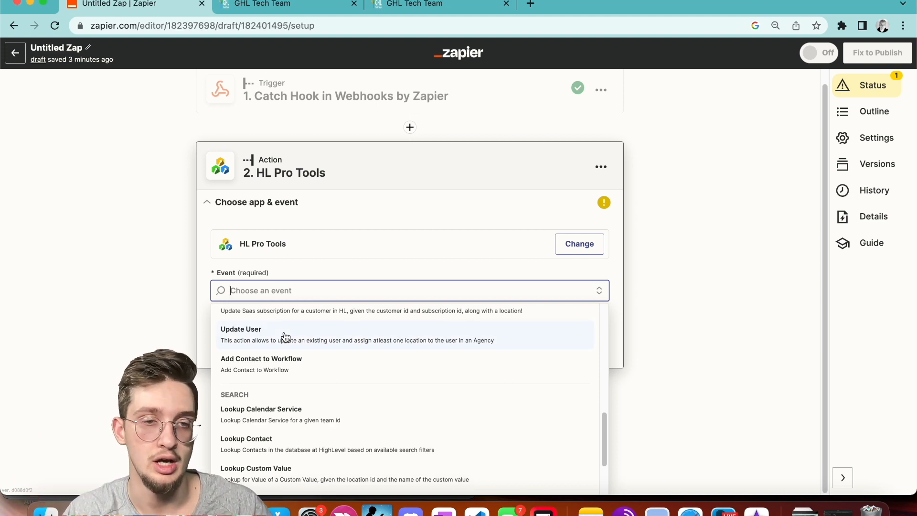
{"action": "scroll", "coordinate": [286, 337], "scroll_direction": "down", "scroll_amount": 4}
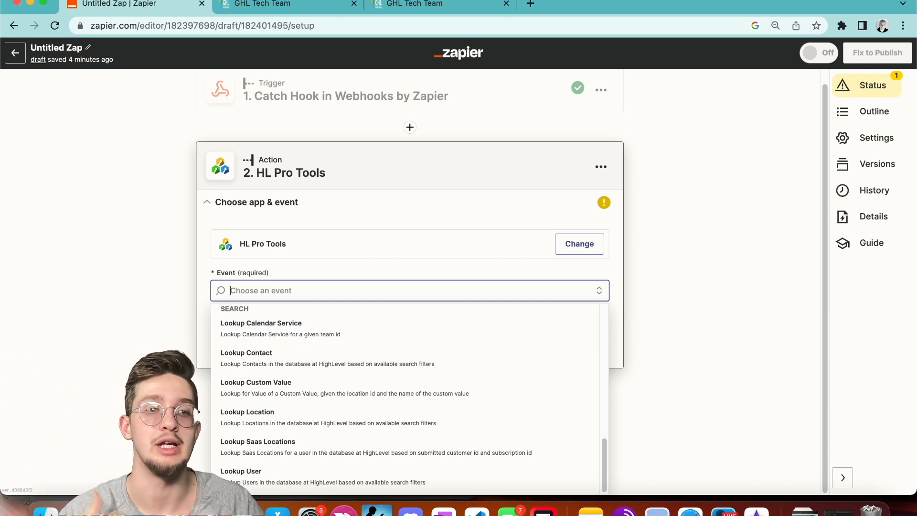
{"action": "scroll", "coordinate": [259, 350], "scroll_direction": "down", "scroll_amount": 1}
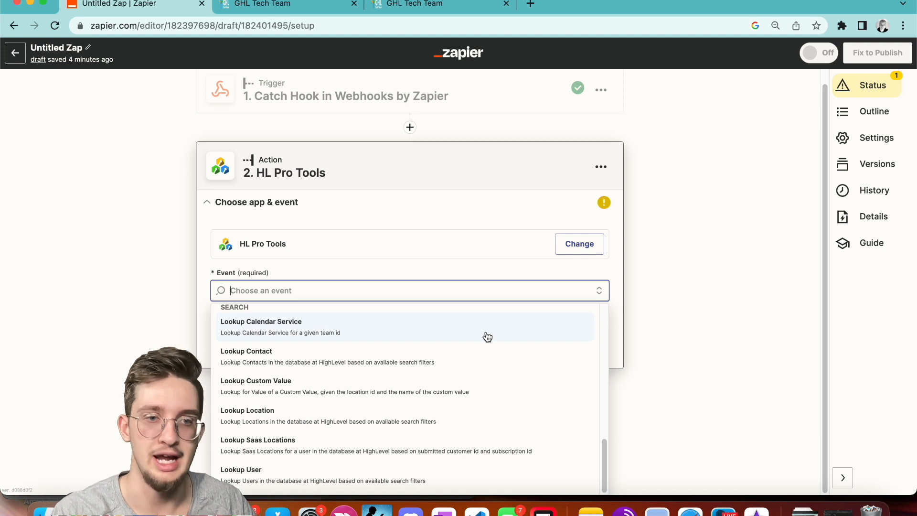
{"action": "scroll", "coordinate": [447, 418], "scroll_direction": "up", "scroll_amount": 10}
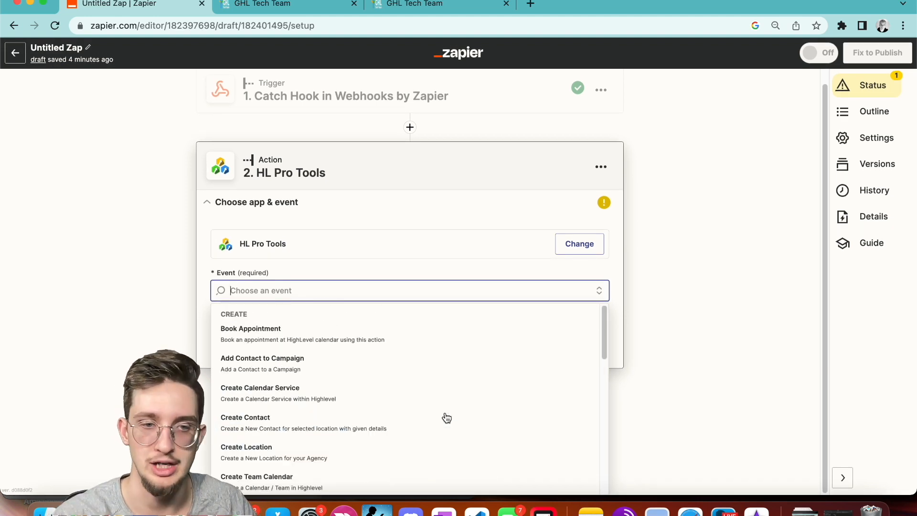